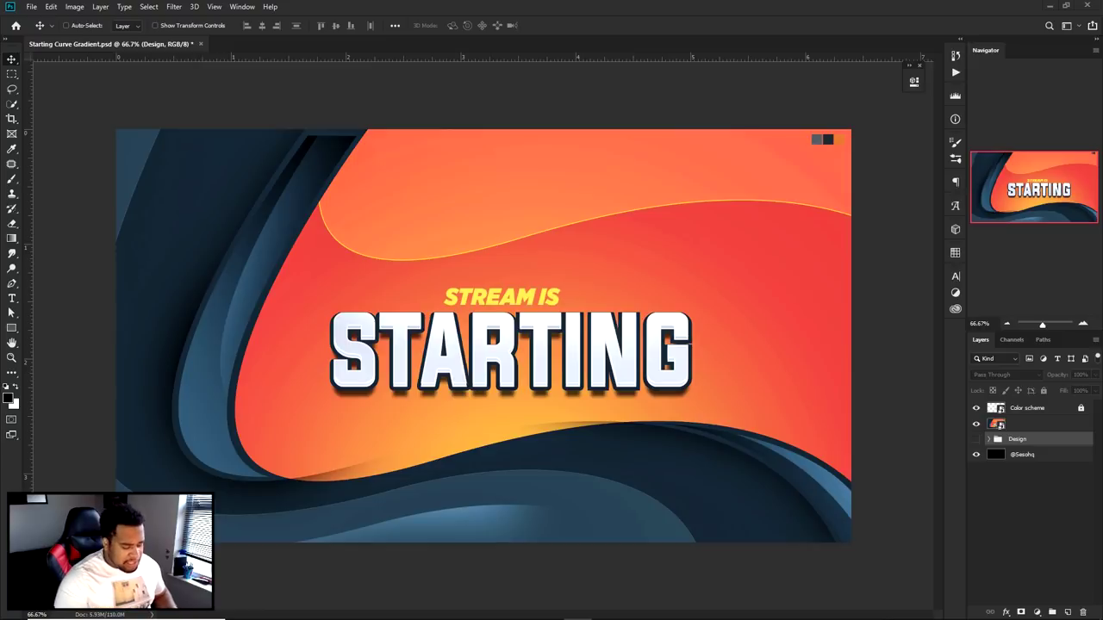
Capture the canvas area at 1388x809, trace the design's curved shapes with red freehand strokes, and discard the capture
key(Print)
drag(98, 109, 336, 267)
drag(405, 289, 896, 573)
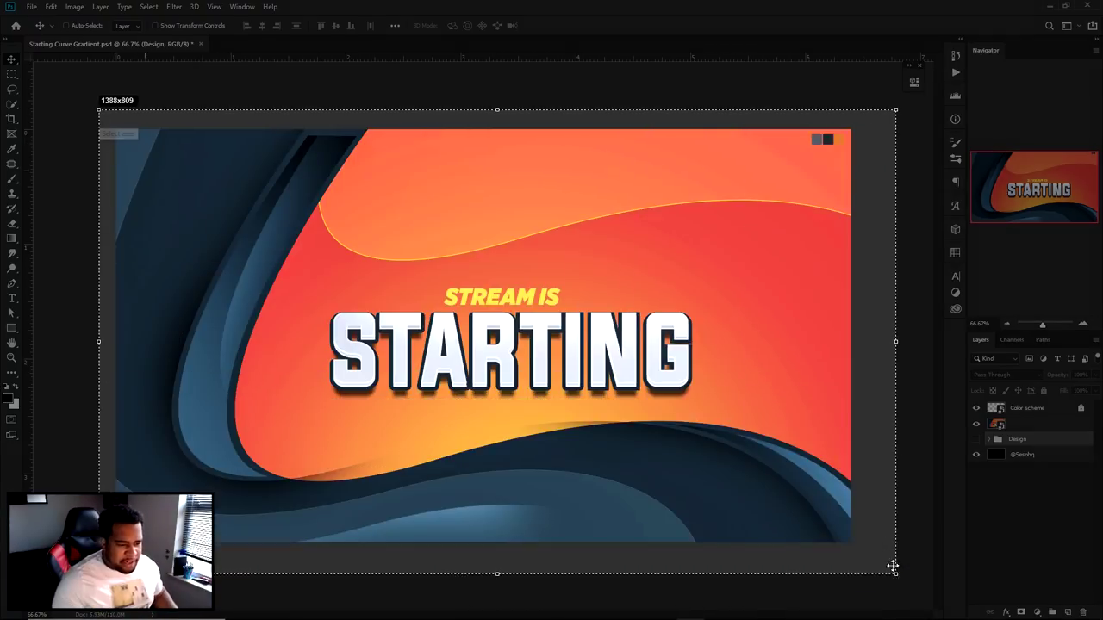
mouse_move(366, 134)
mouse_down()
mouse_move(258, 340)
mouse_move(261, 435)
mouse_move(782, 450)
mouse_move(906, 334)
mouse_move(753, 112)
mouse_move(167, 129)
mouse_move(44, 337)
mouse_move(260, 538)
mouse_move(690, 595)
mouse_move(869, 514)
mouse_move(602, 437)
mouse_move(388, 457)
mouse_up()
mouse_move(283, 140)
mouse_down()
mouse_move(208, 315)
mouse_move(192, 483)
mouse_move(296, 312)
mouse_move(334, 162)
mouse_move(318, 135)
mouse_move(346, 130)
mouse_up()
mouse_move(651, 414)
mouse_down()
mouse_move(695, 441)
mouse_move(793, 443)
mouse_move(741, 431)
mouse_up()
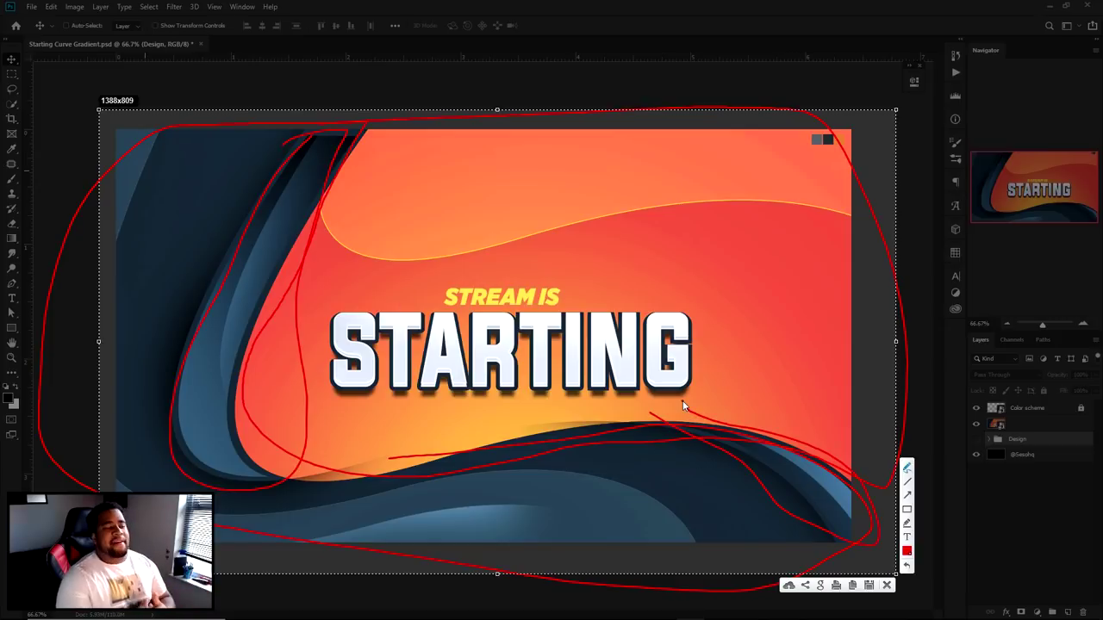
mouse_move(162, 125)
mouse_down()
mouse_move(148, 187)
mouse_move(66, 340)
mouse_up()
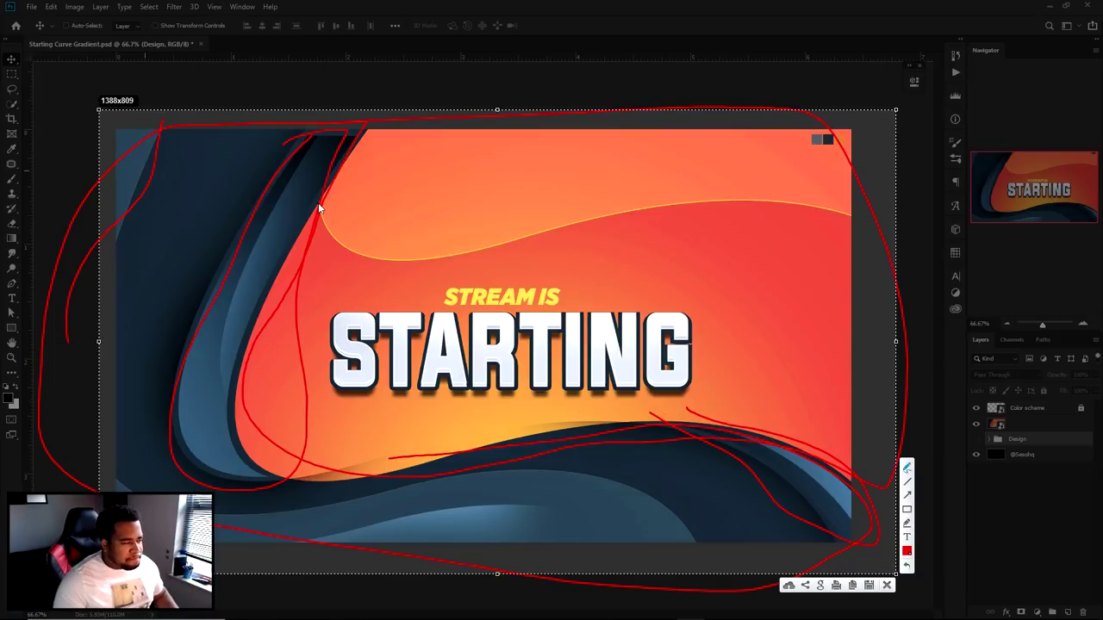
mouse_move(321, 207)
mouse_down()
mouse_move(330, 233)
mouse_move(900, 219)
mouse_up()
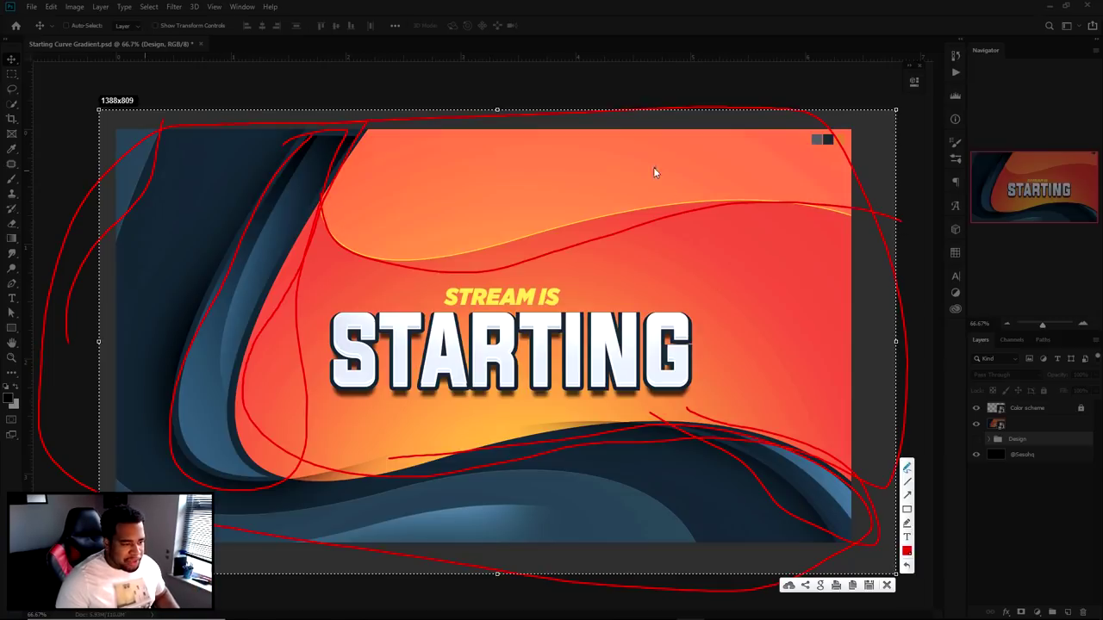
click(886, 586)
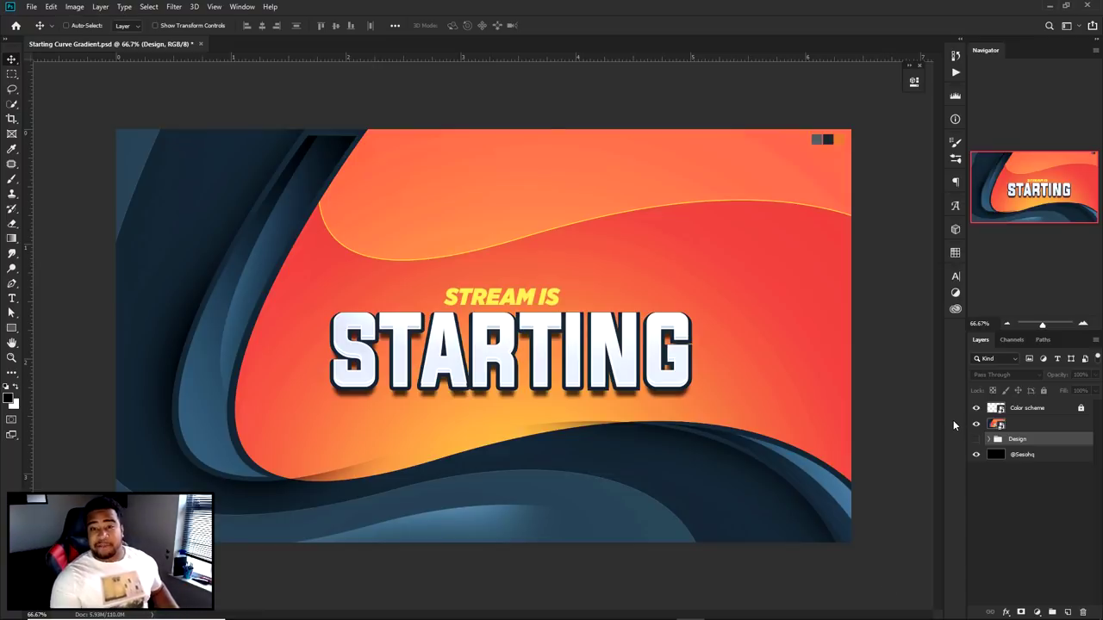
Add a new layer directly above the flattened artwork layer and name it Blue Bg
click(1016, 424)
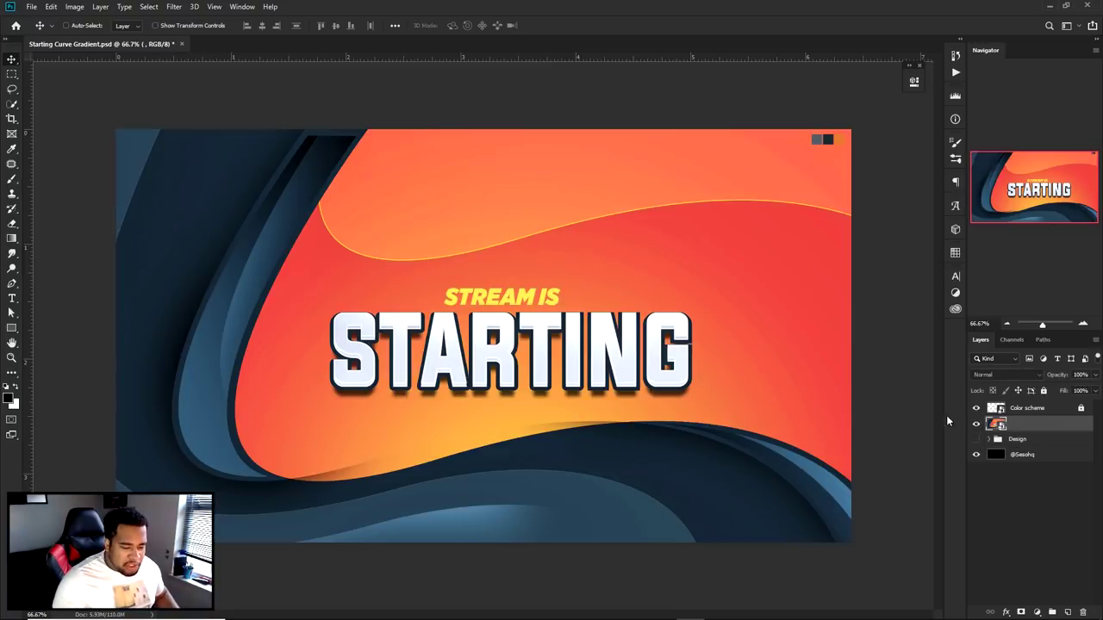
click(1023, 443)
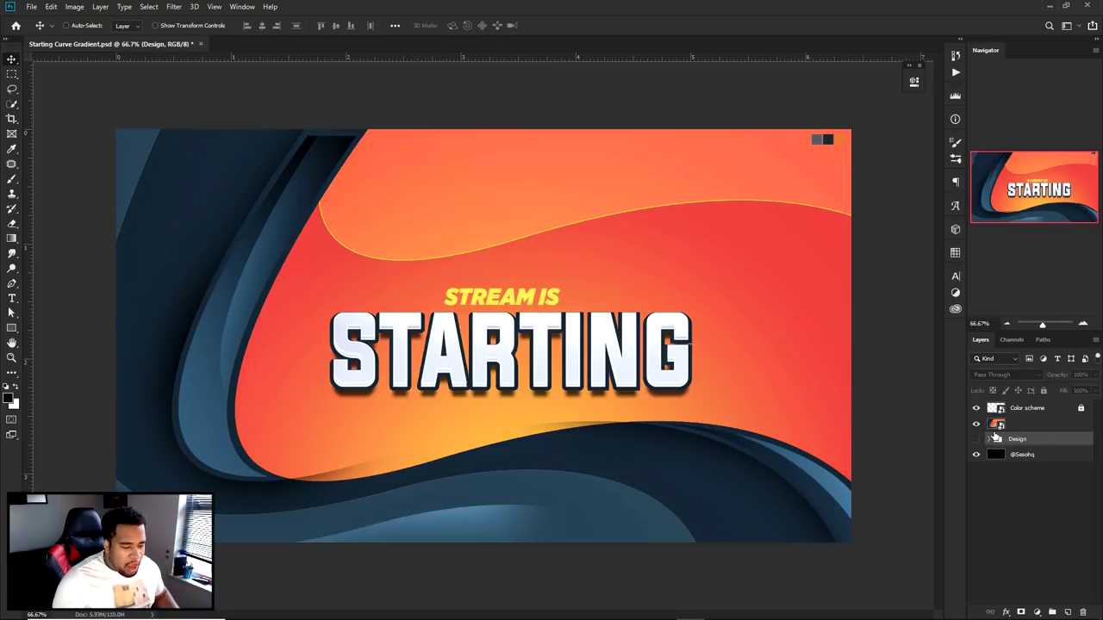
click(996, 429)
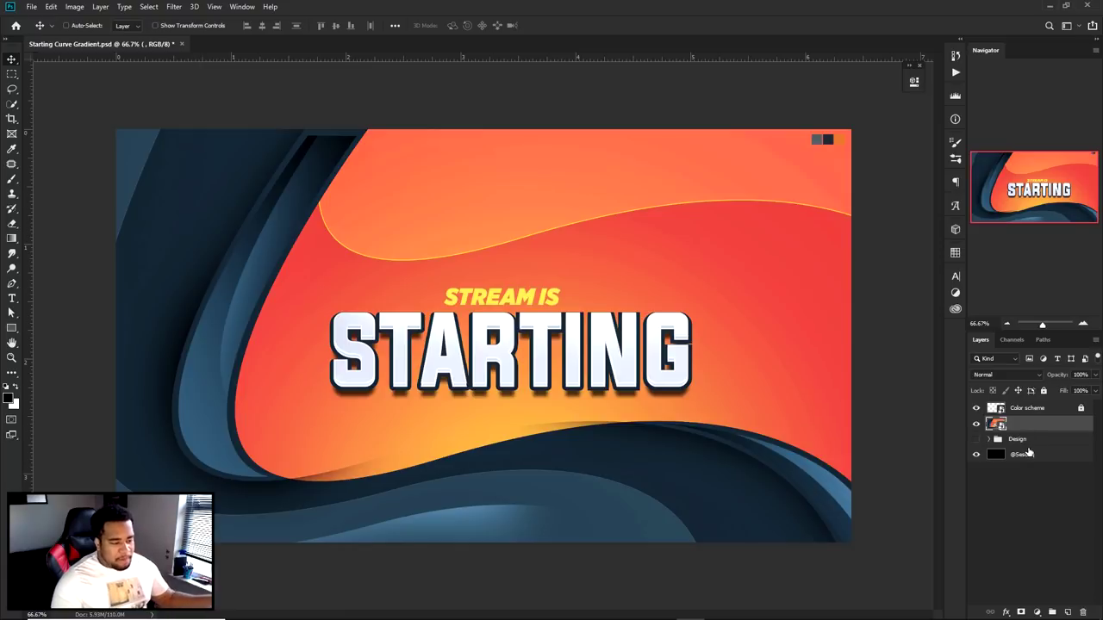
click(1067, 612)
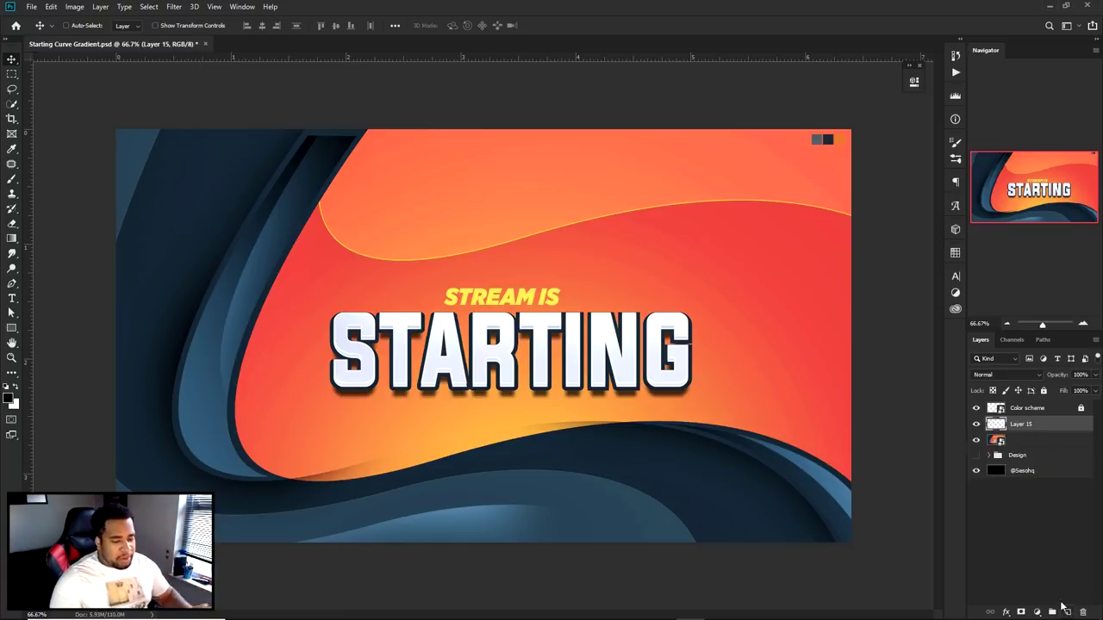
double_click(1020, 424)
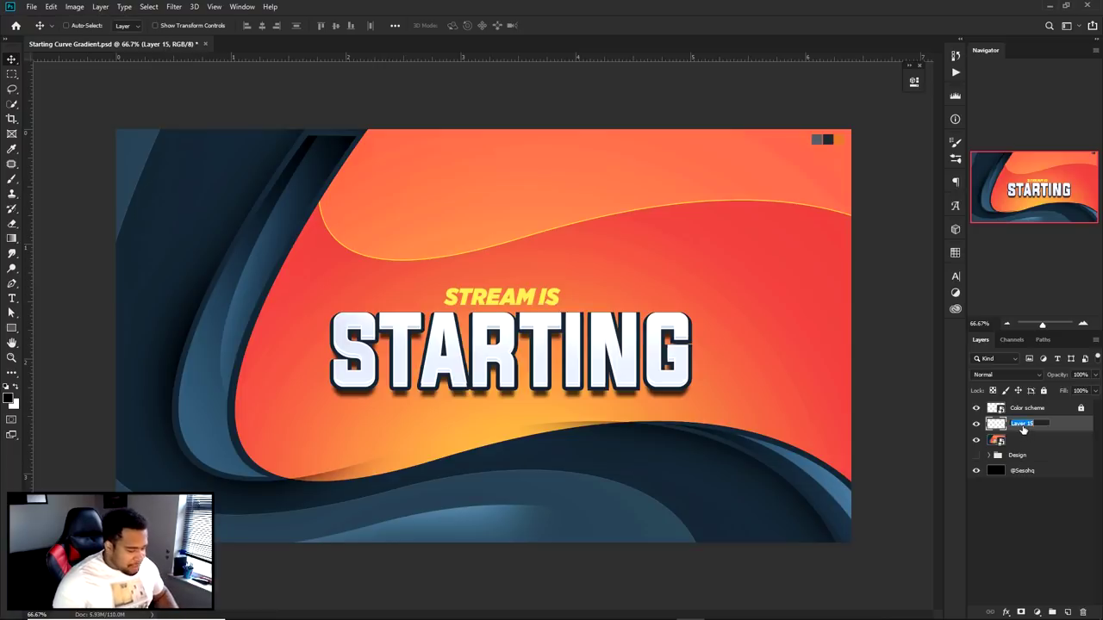
text(Blue Bg)
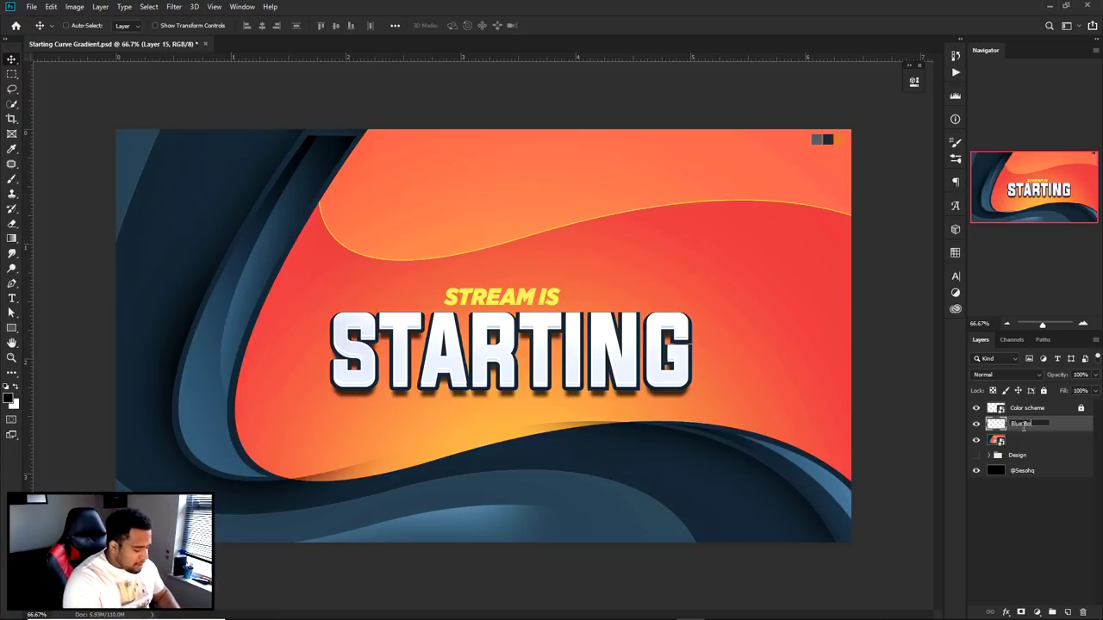
key(Return)
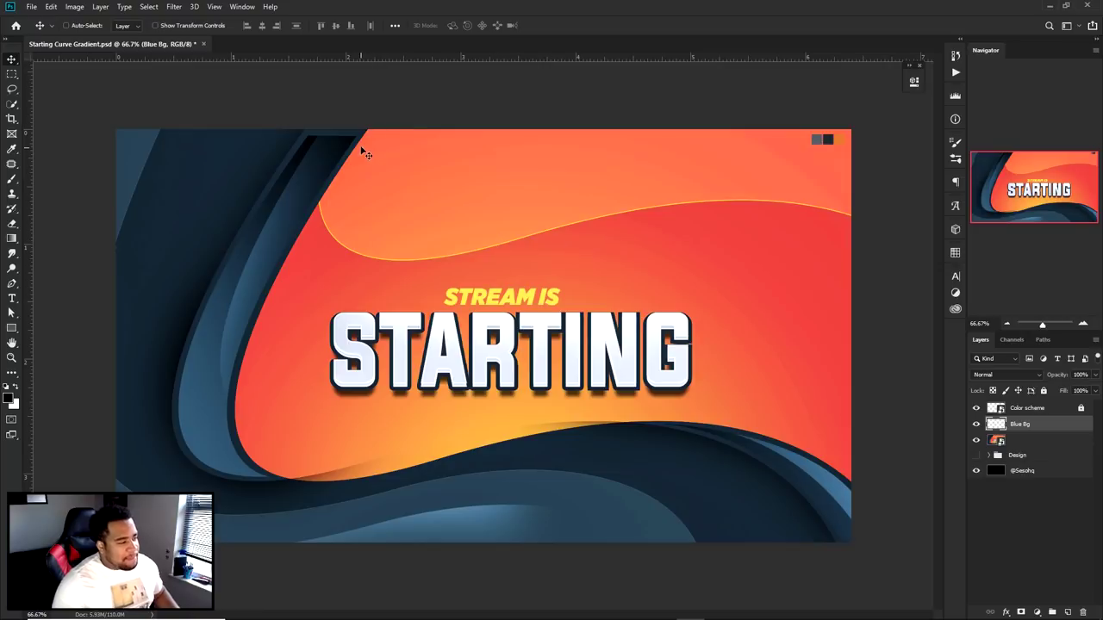
Show the guides on the canvas and activate the Pen tool
key(ctrl+semicolon)
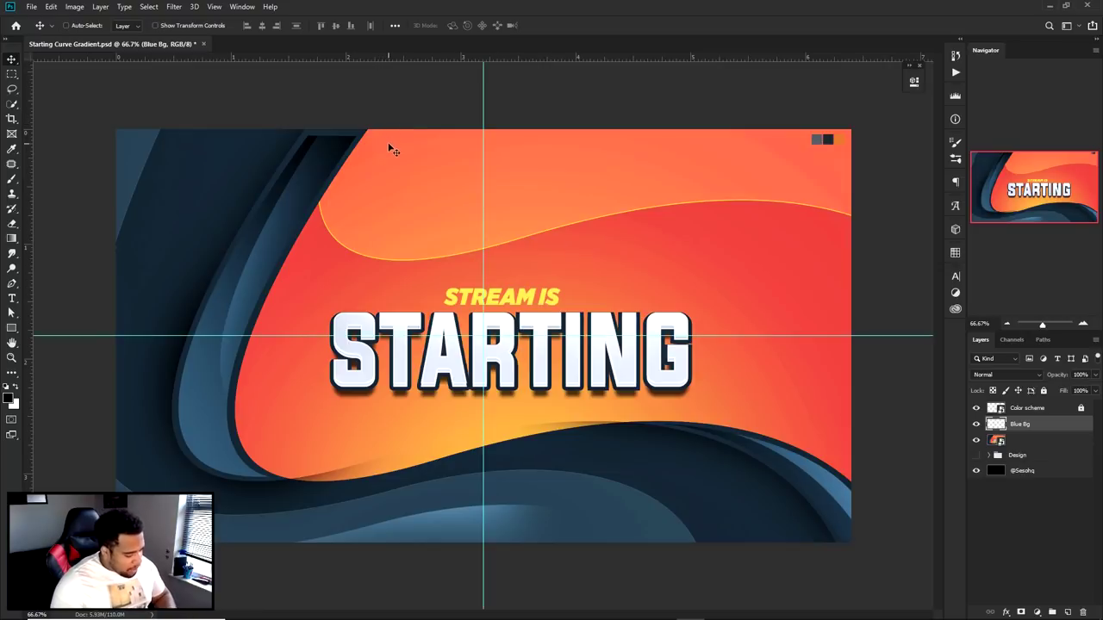
key(p)
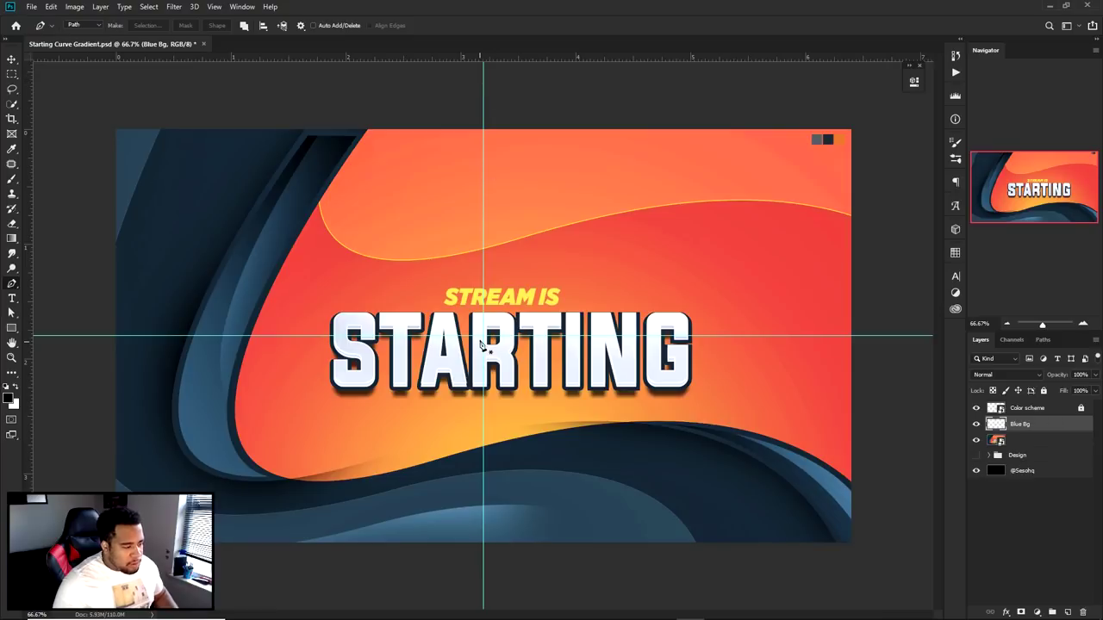
click(371, 126)
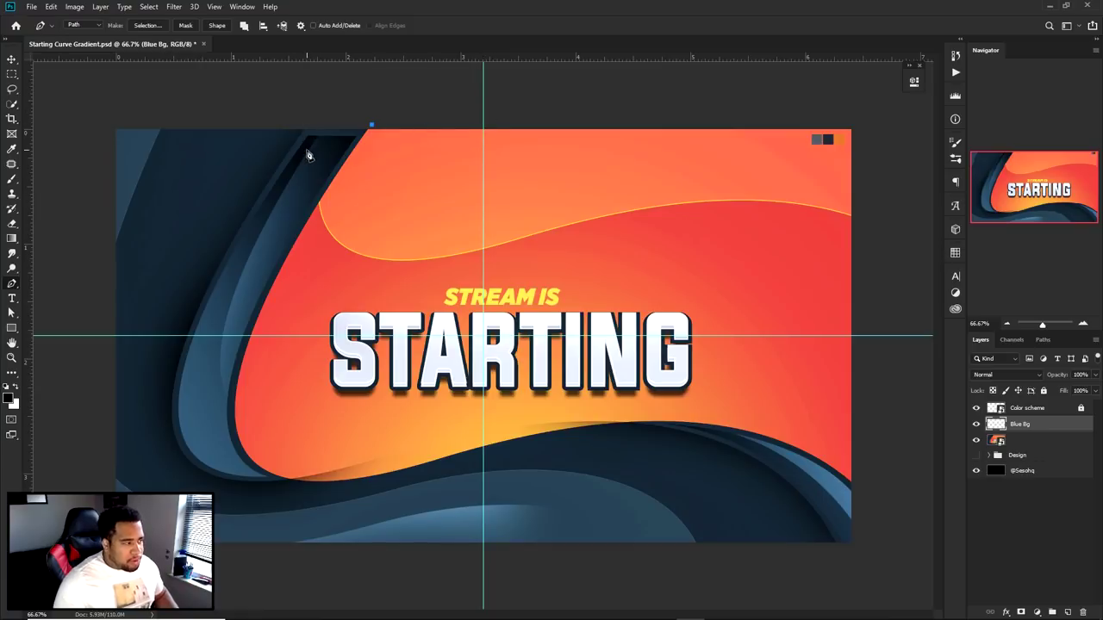
click(272, 477)
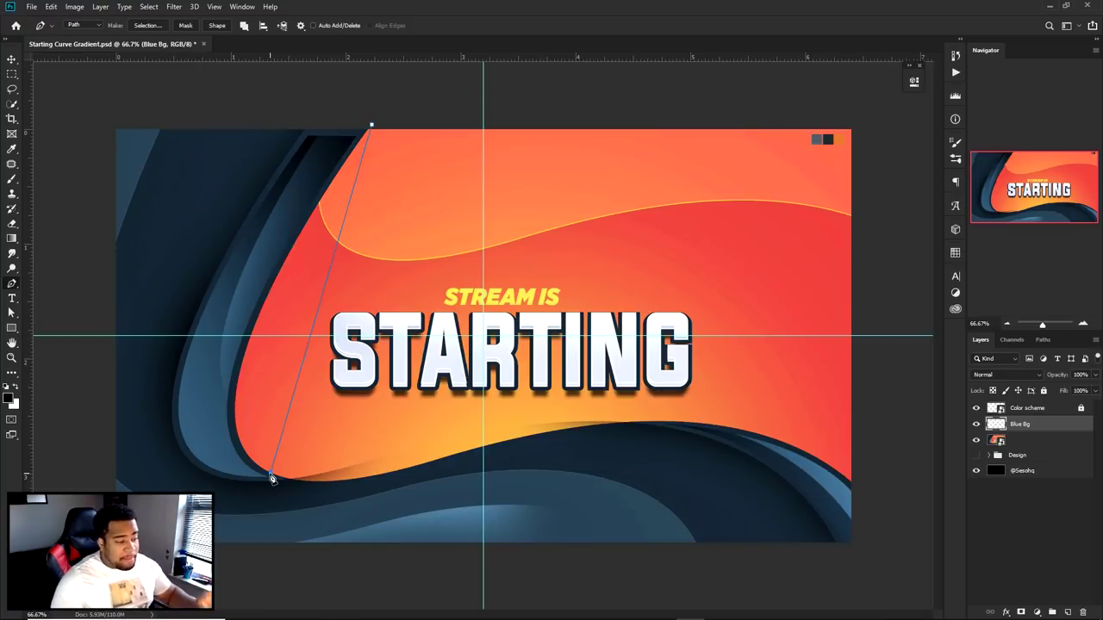
click(270, 474)
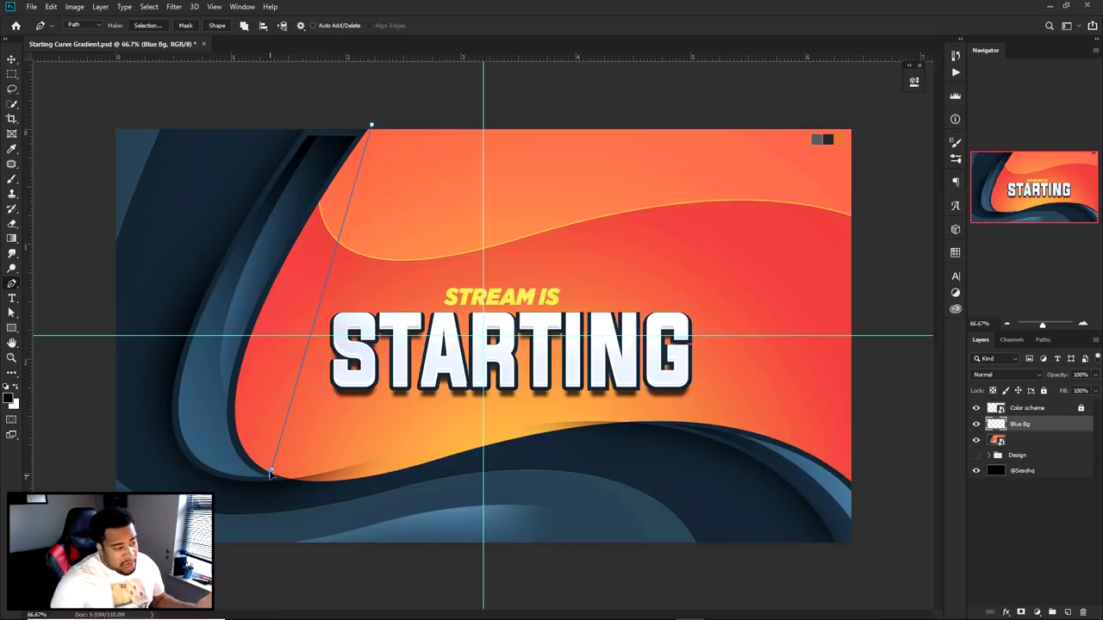
drag(270, 473, 277, 480)
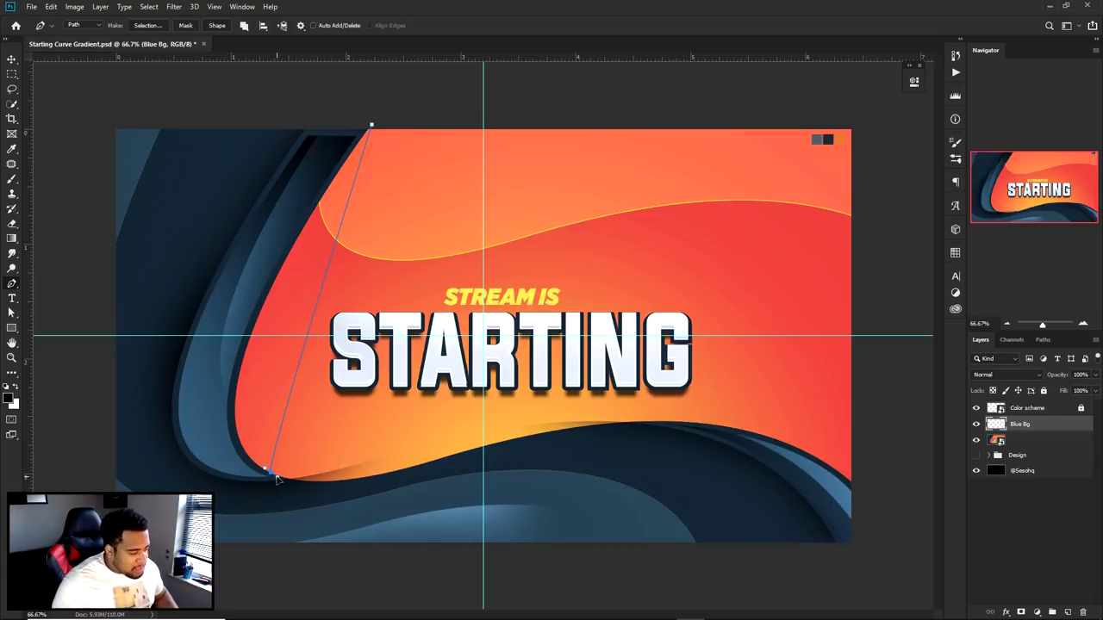
drag(277, 480, 392, 532)
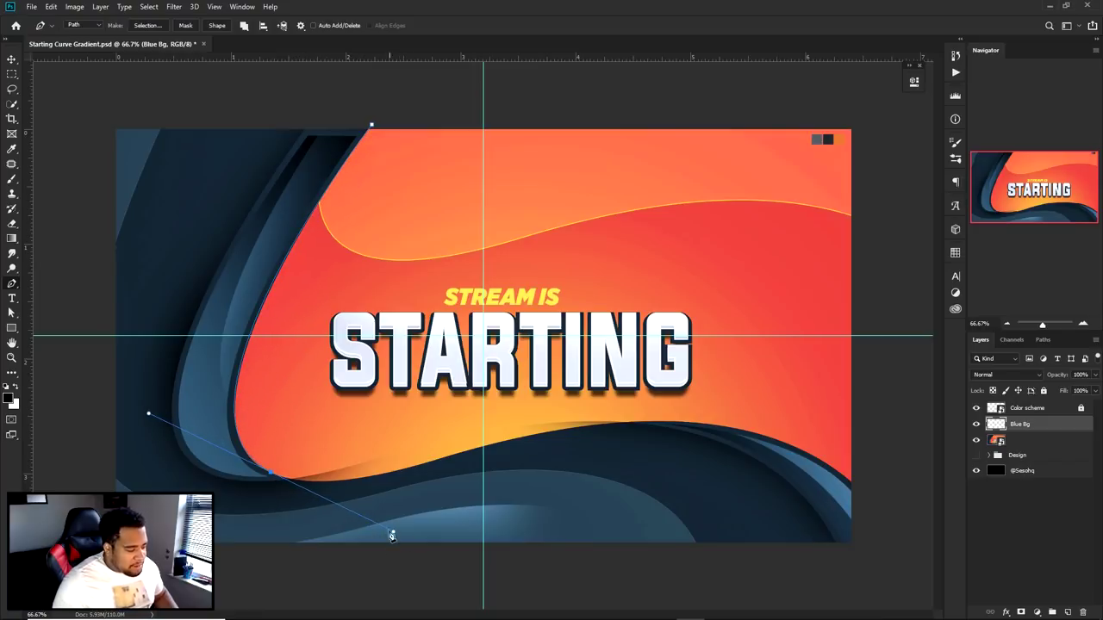
right_click(345, 235)
click(372, 250)
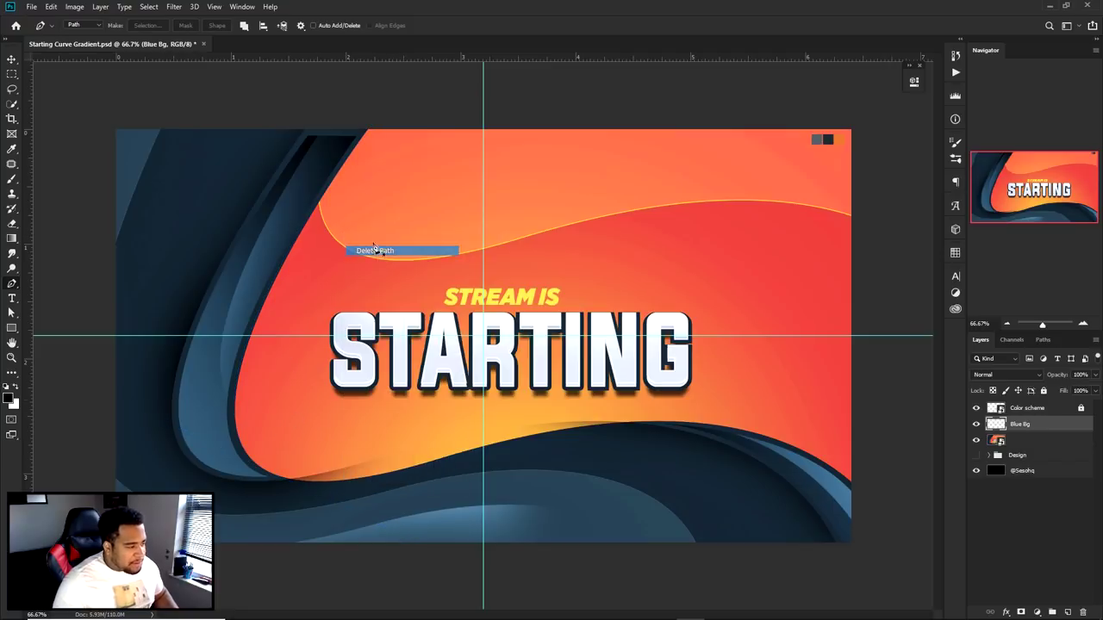
Draw a curved path along the dark blue shape's inner edge, through the lower-left bend and bottom wave, ending beyond the canvas's lower-right corner
drag(263, 467, 370, 531)
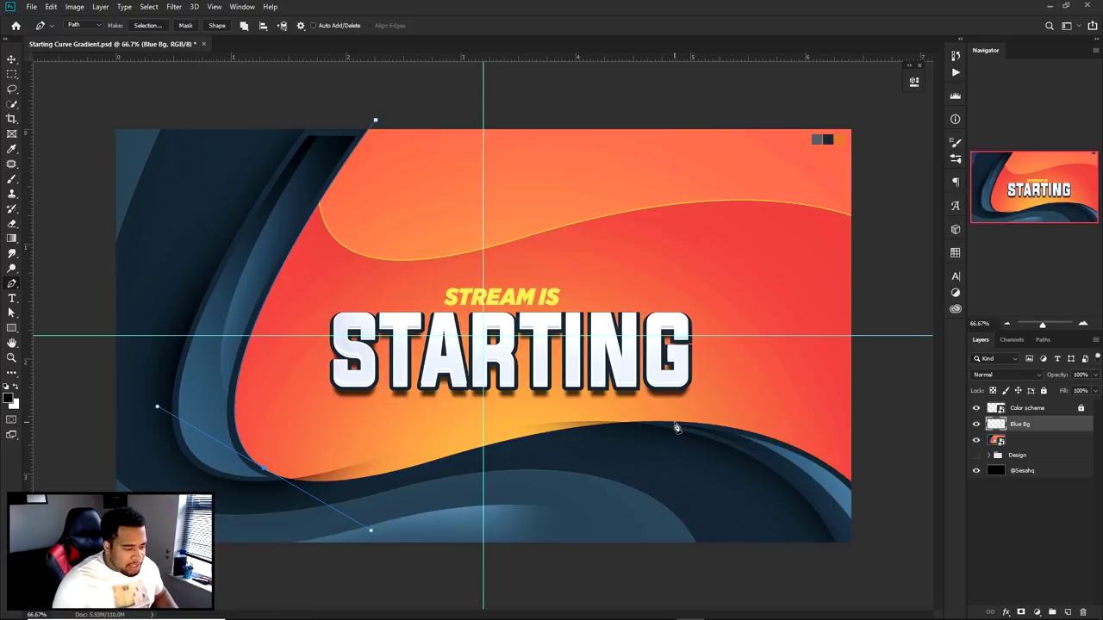
drag(671, 423, 880, 427)
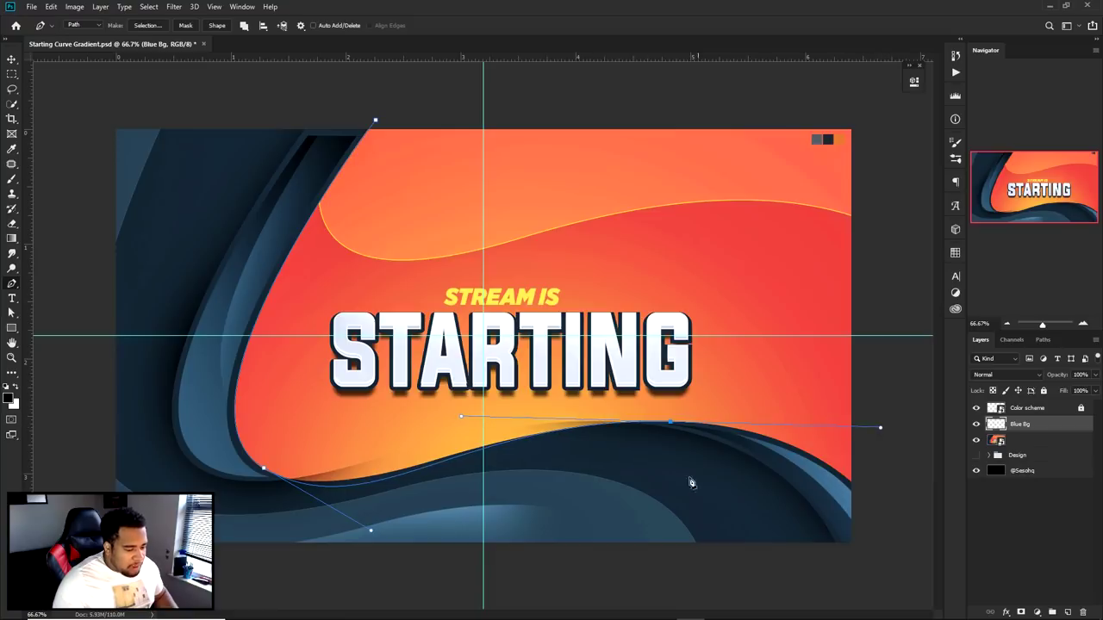
click(895, 595)
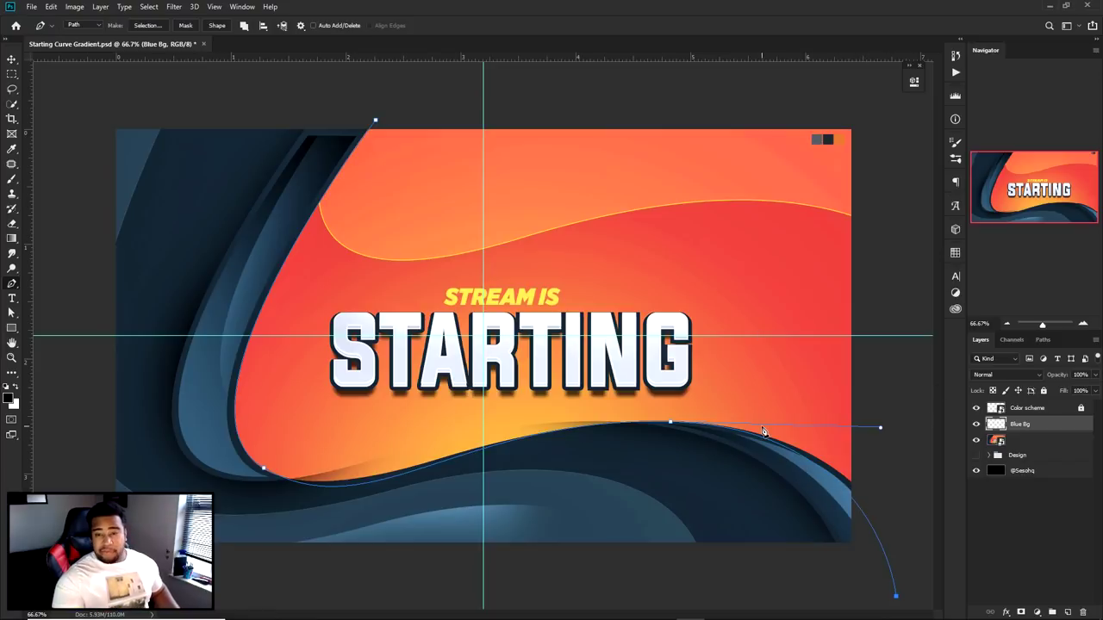
click(976, 440)
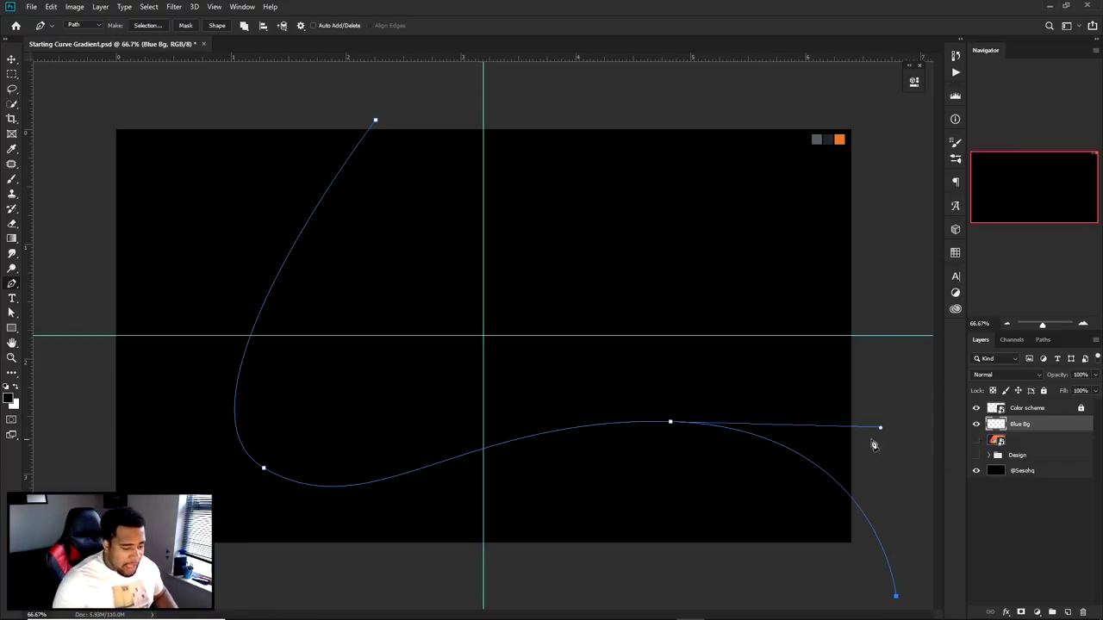
click(976, 441)
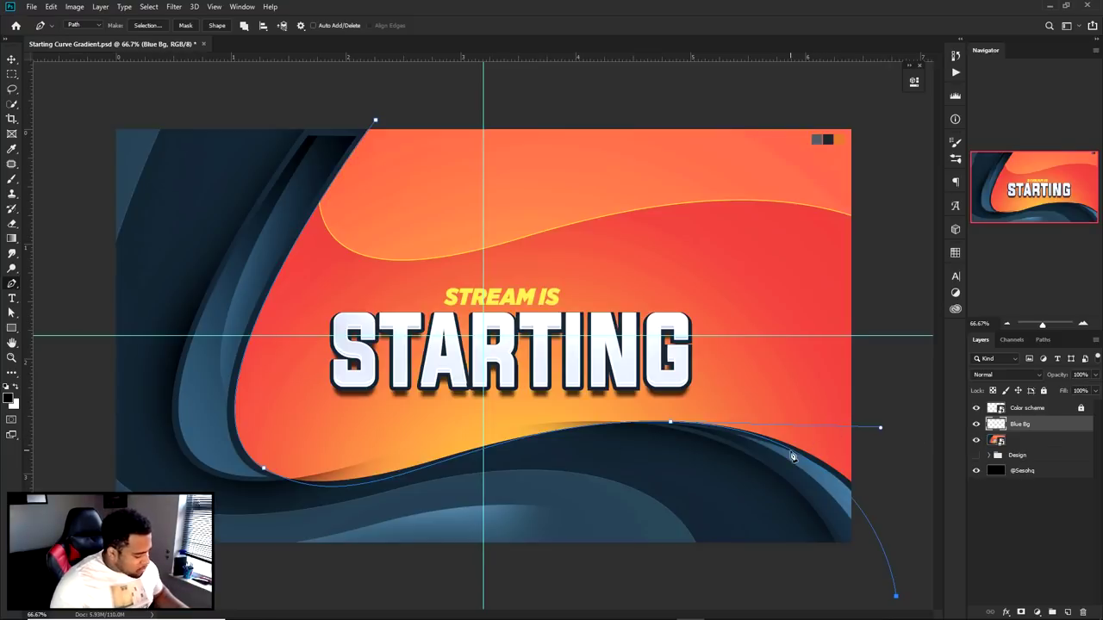
Adjust the direction handles of the lower-left bend and the wave crest so the path follows the artwork's curves closely
drag(883, 430, 909, 432)
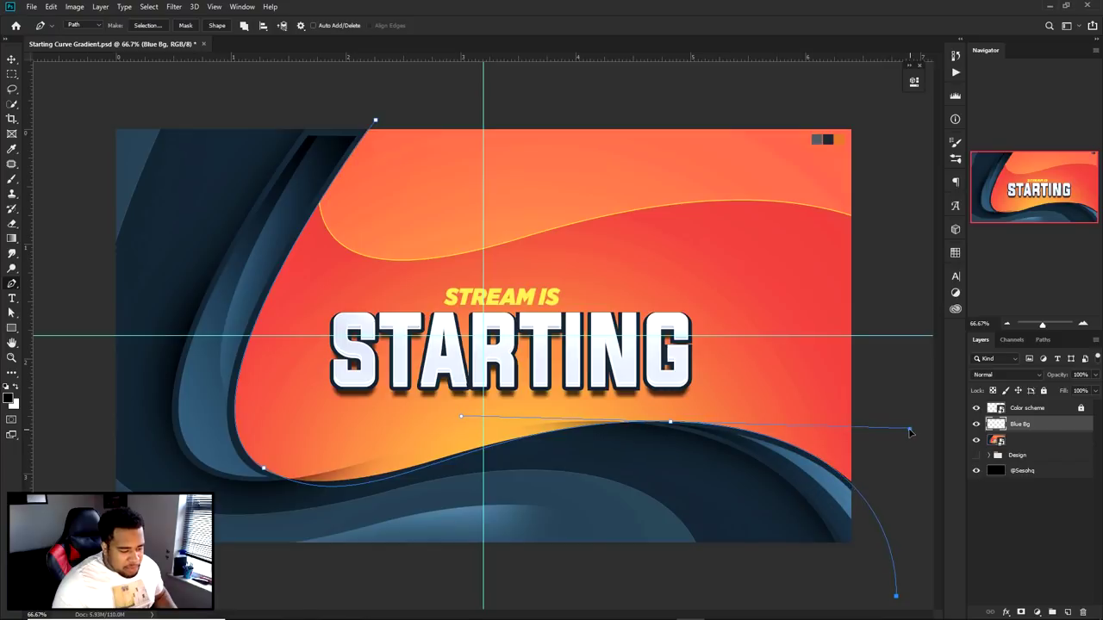
ctrl+click(264, 470)
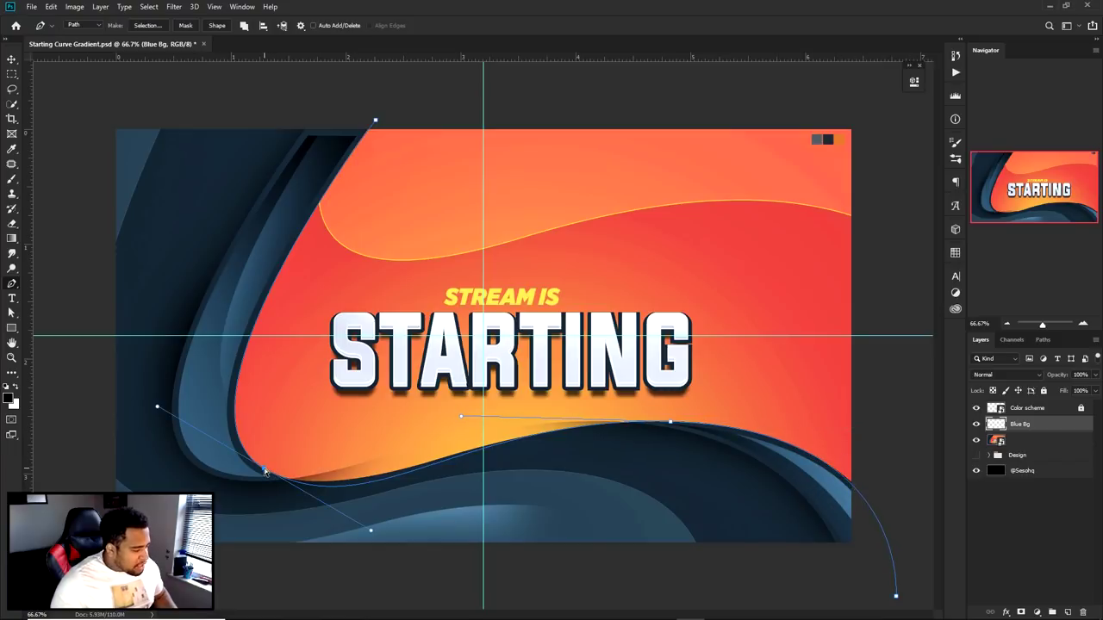
drag(371, 531, 346, 522)
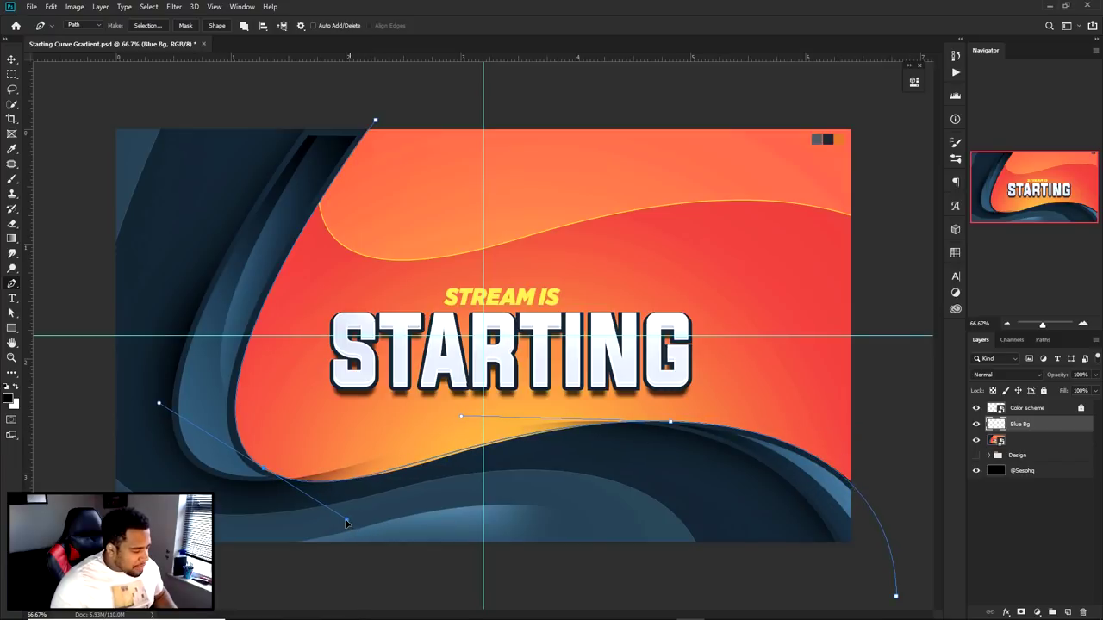
drag(464, 419, 475, 418)
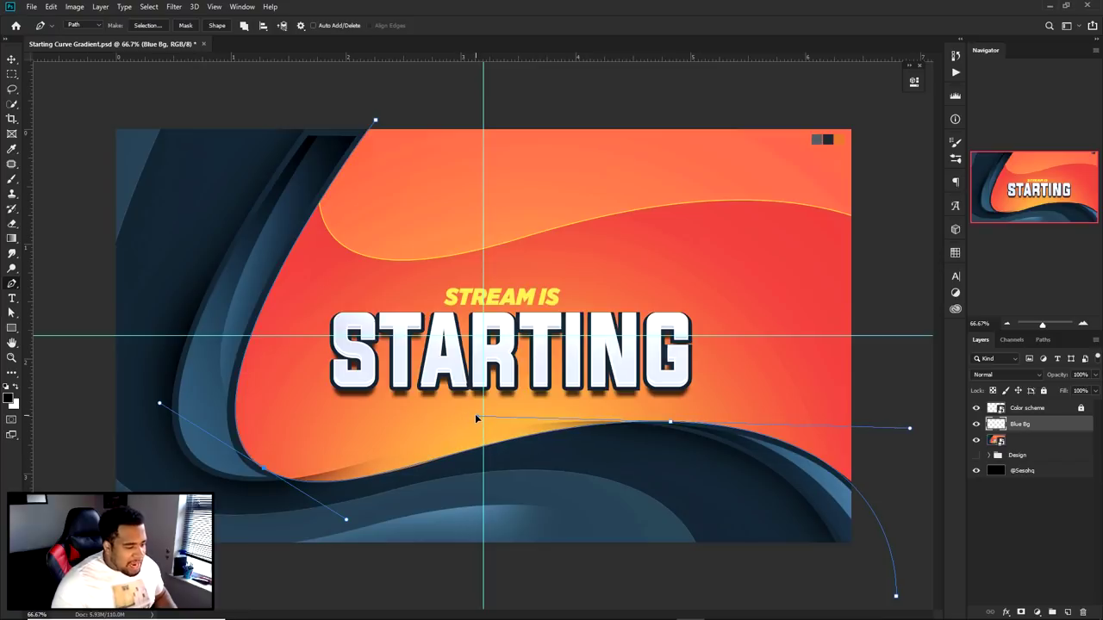
Continue the path from its lower-right end with straight segments around the outside of the canvas and close it at the starting anchor
click(896, 596)
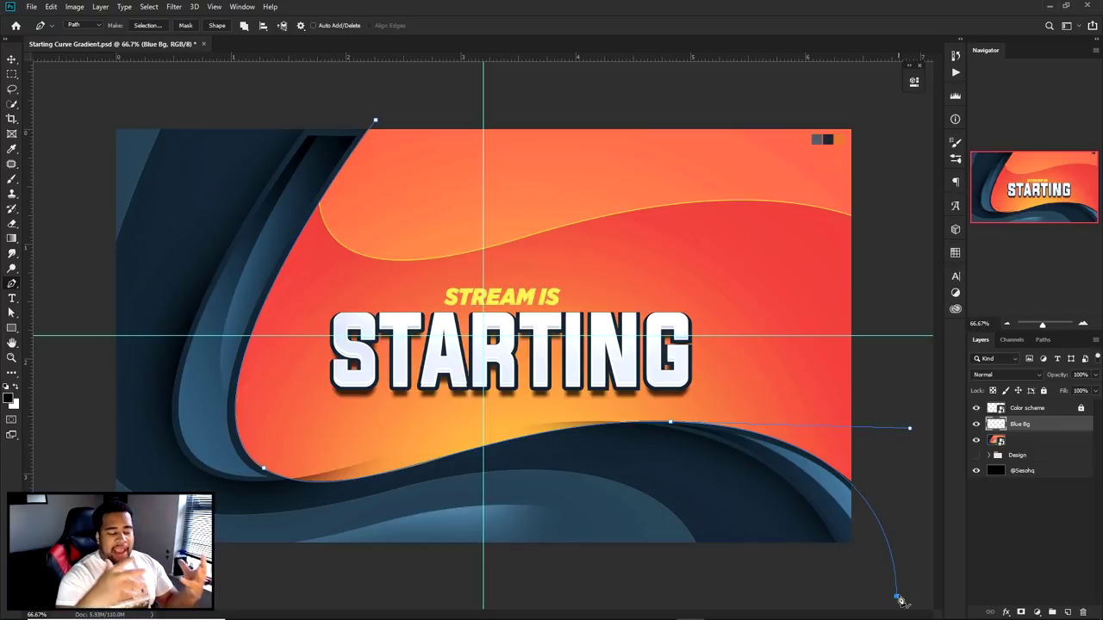
key(ctrl+minus)
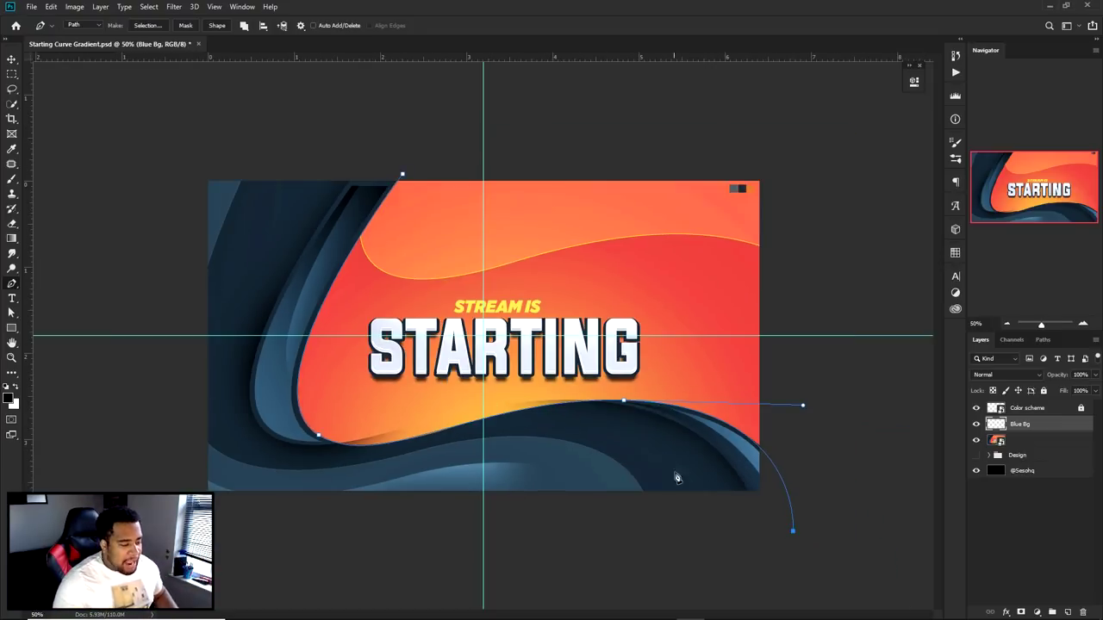
click(269, 582)
click(112, 242)
click(161, 129)
click(370, 132)
click(402, 176)
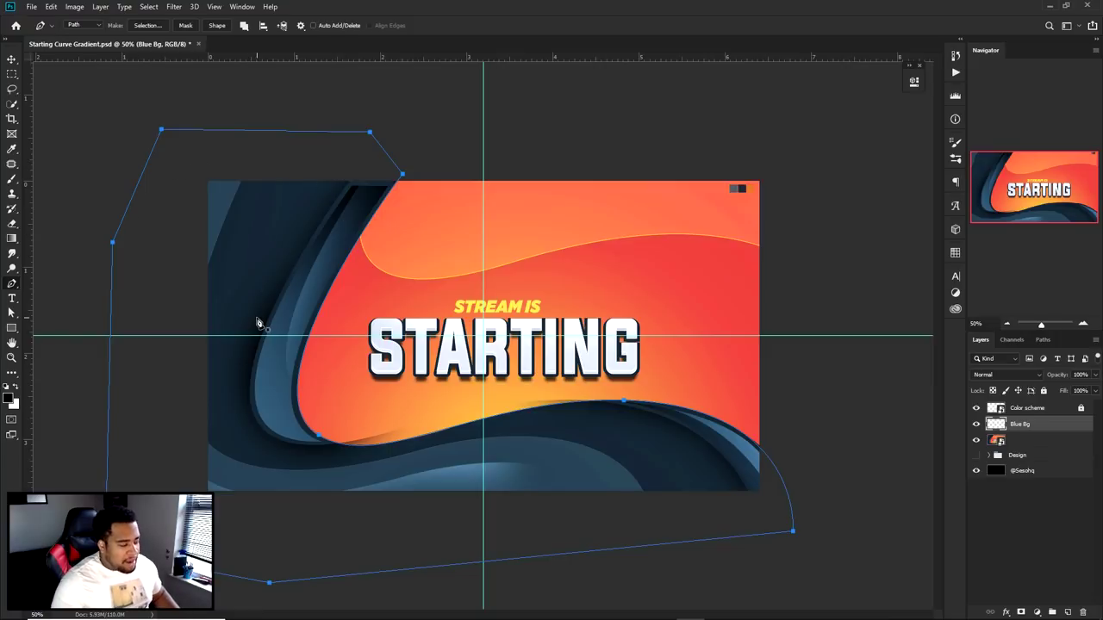
Fill the closed path on the Blue Bg layer with dark blue #222c34 at 100% opacity, and compare the fill with the reference
key(ctrl+plus)
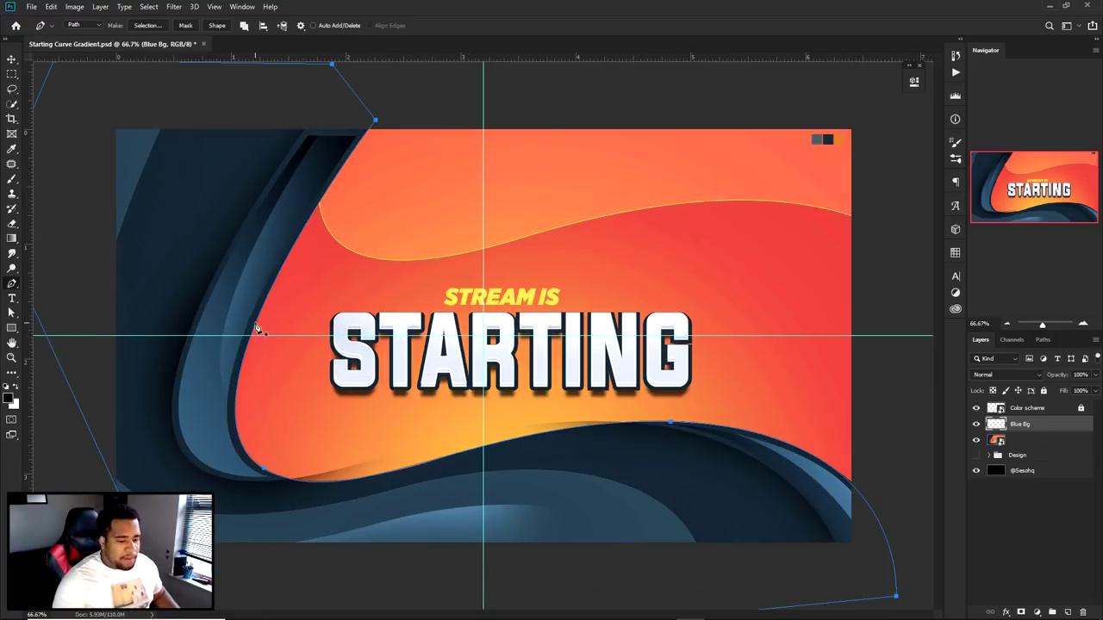
right_click(589, 274)
click(615, 340)
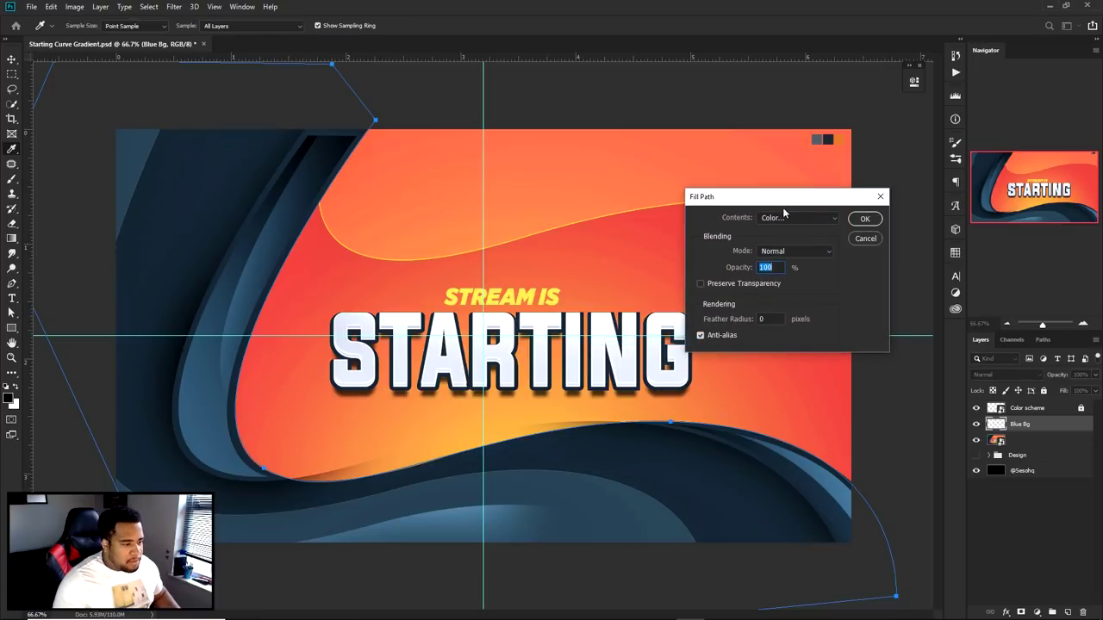
click(784, 218)
click(782, 244)
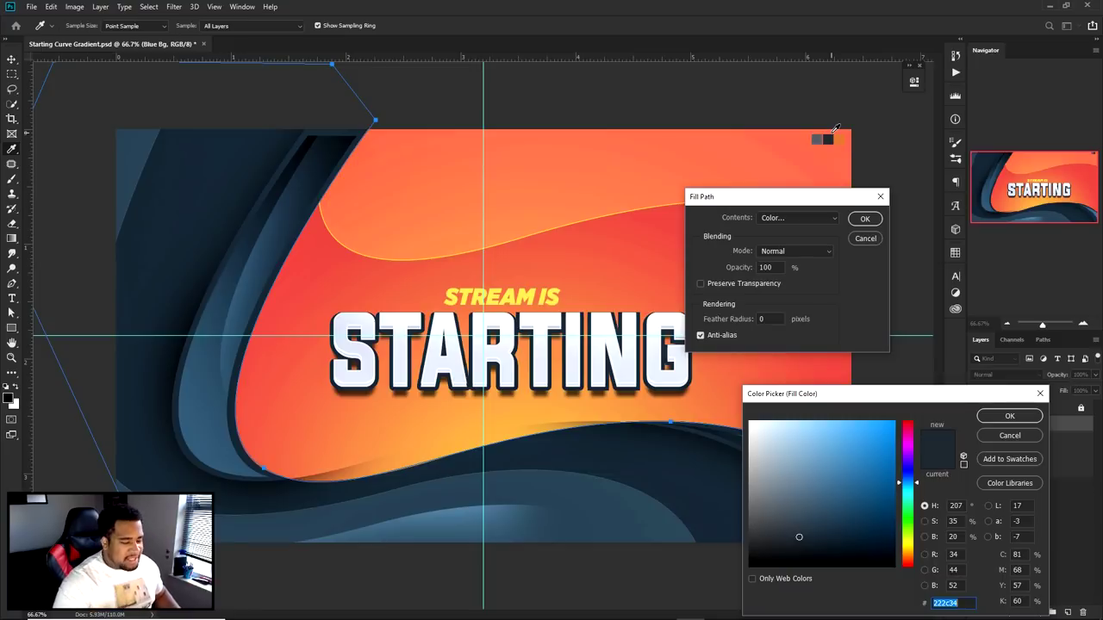
click(1019, 416)
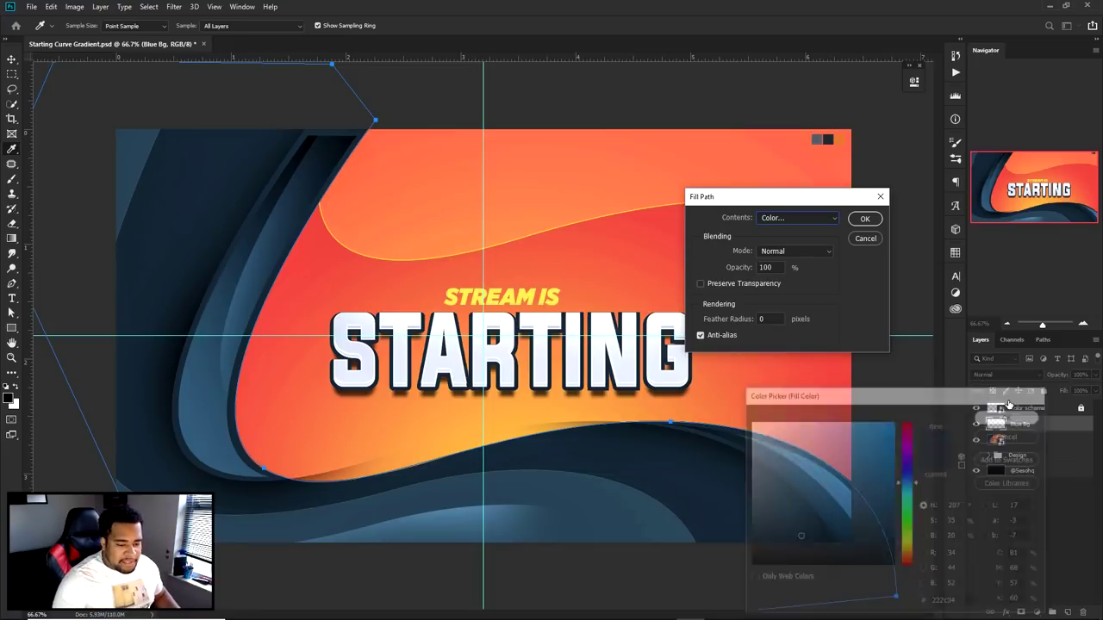
click(865, 218)
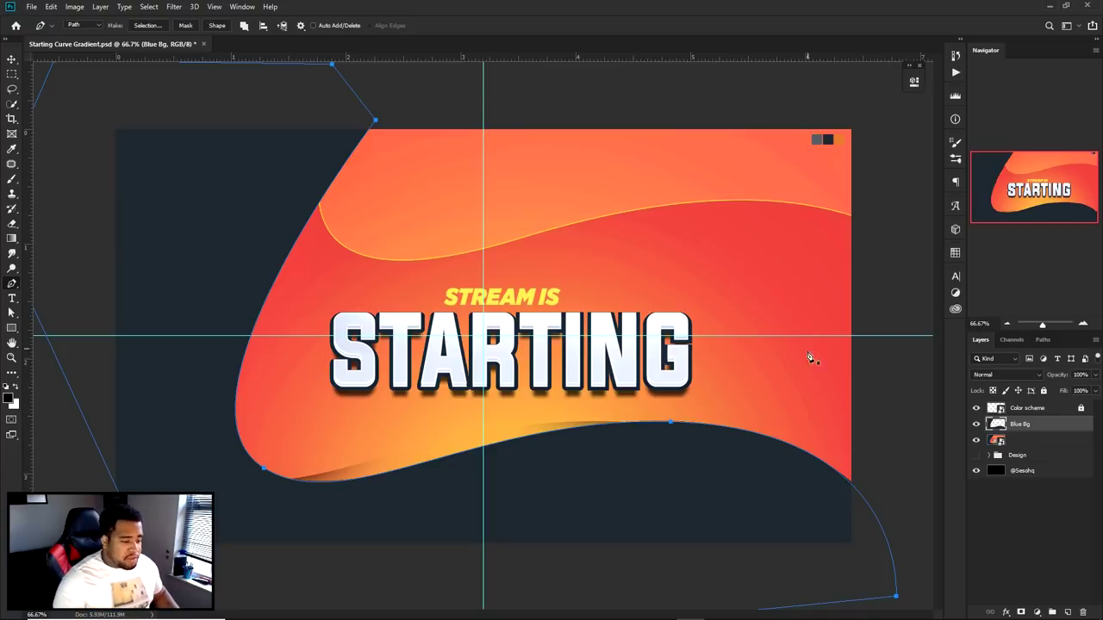
click(976, 424)
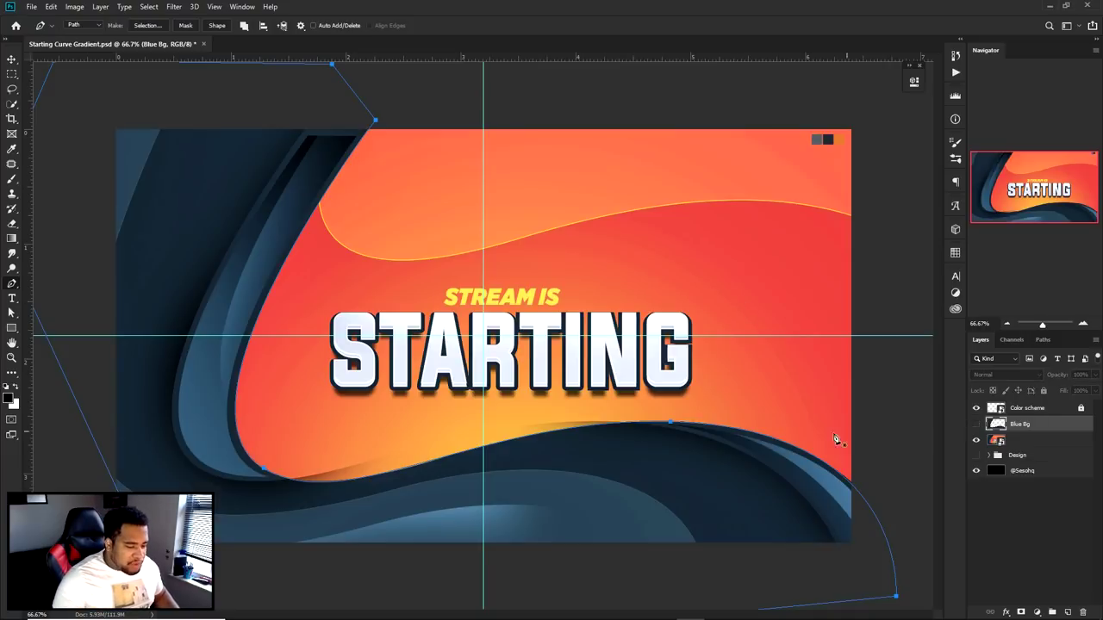
click(976, 424)
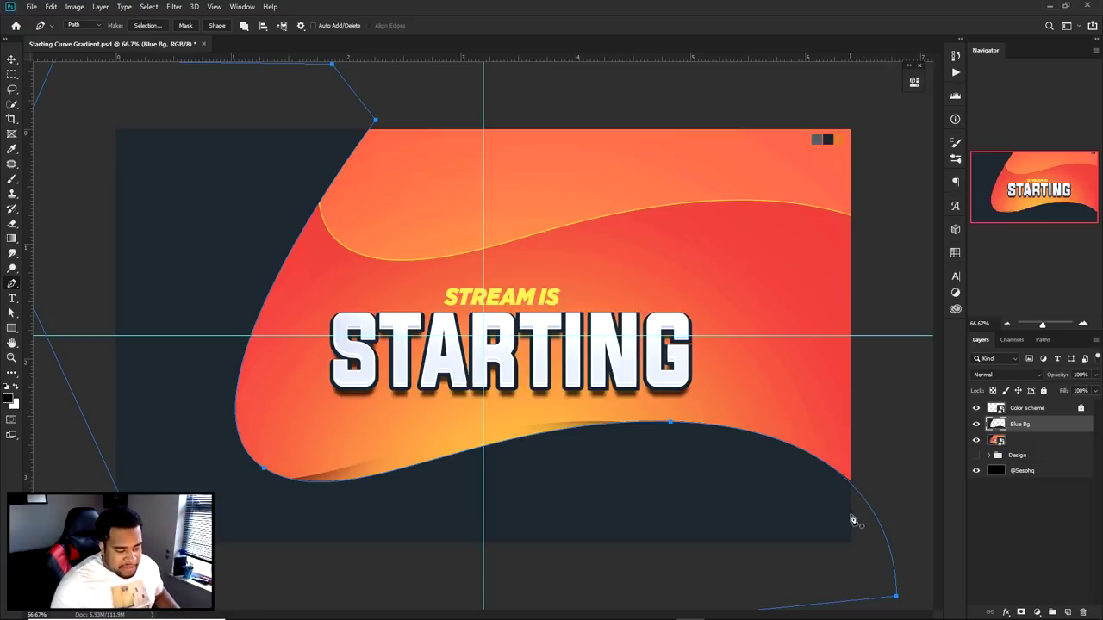
Try moving the filled Blue Bg shape away from the reference's inner edge, and undo the move
key(v)
mouse_move(763, 485)
mouse_down()
mouse_move(692, 485)
mouse_move(783, 468)
mouse_move(764, 485)
mouse_up()
drag(835, 485, 739, 451)
drag(836, 517, 845, 497)
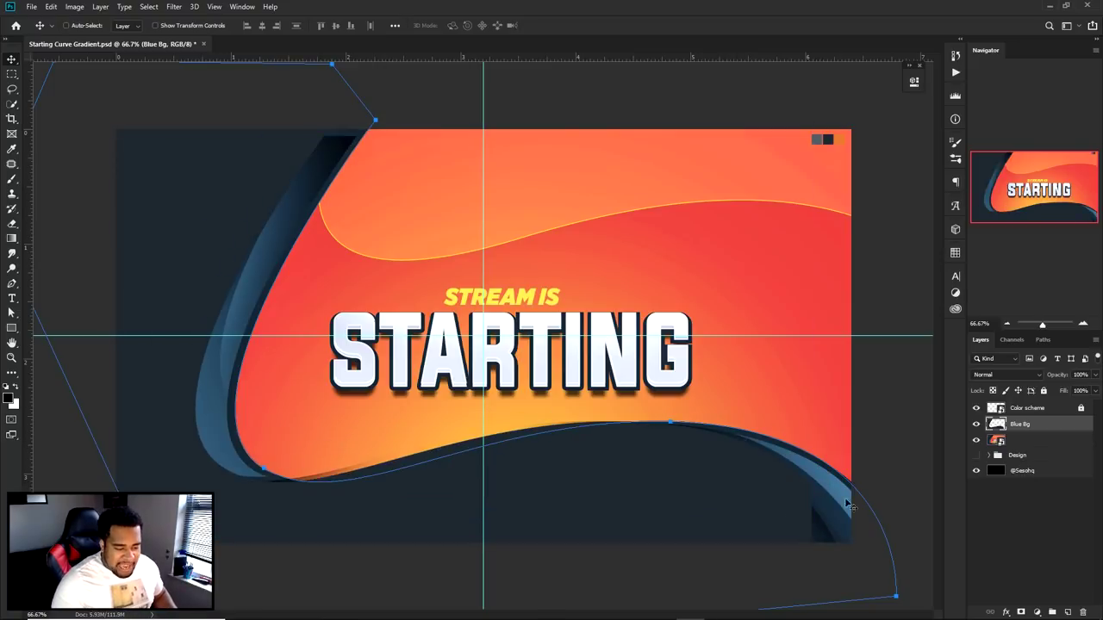
key(ctrl+z)
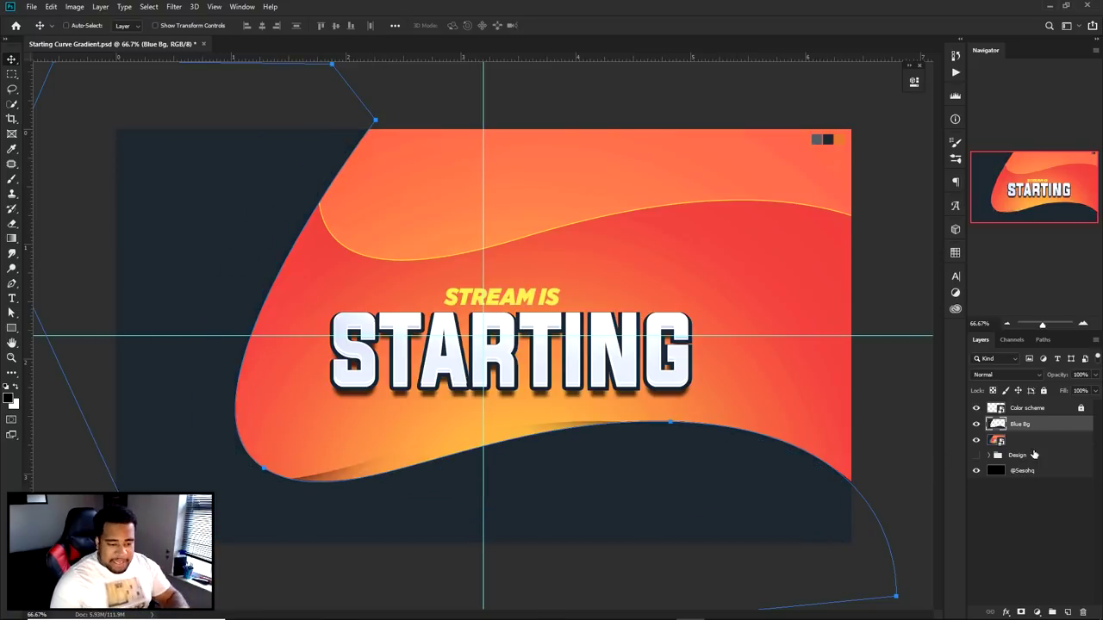
Create a new layer above Blue Bg and name it Inention
click(1066, 609)
double_click(1022, 424)
text(Gradient)
key(Return)
Shift the whole closed path slightly left so its curves sit inset from the dark blue shape's inner edge
key(p)
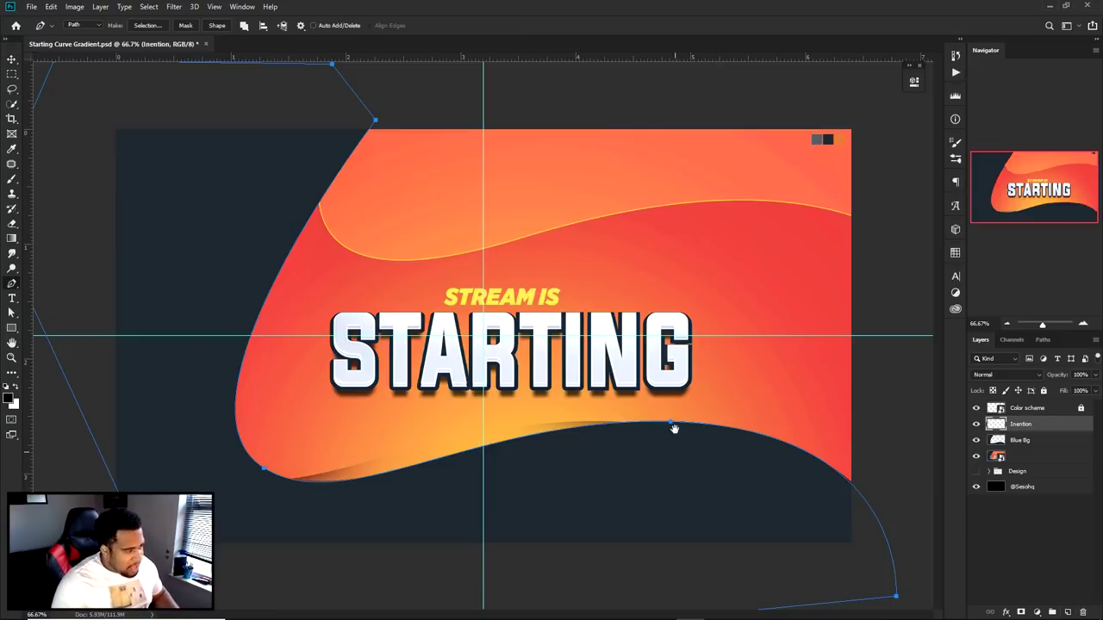
key(ctrl+minus)
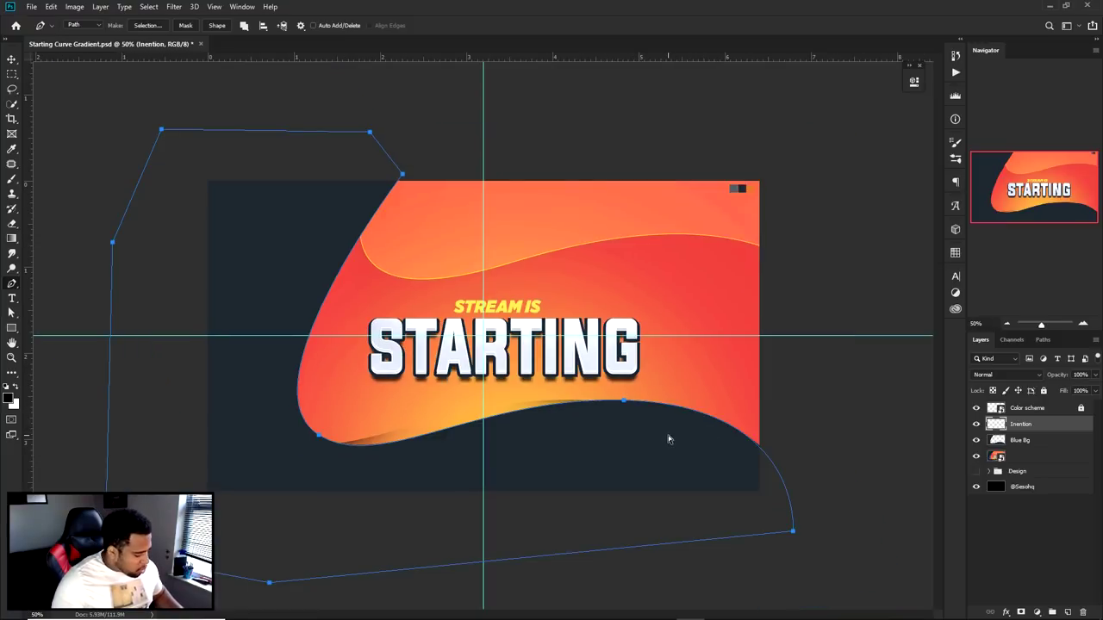
click(792, 534)
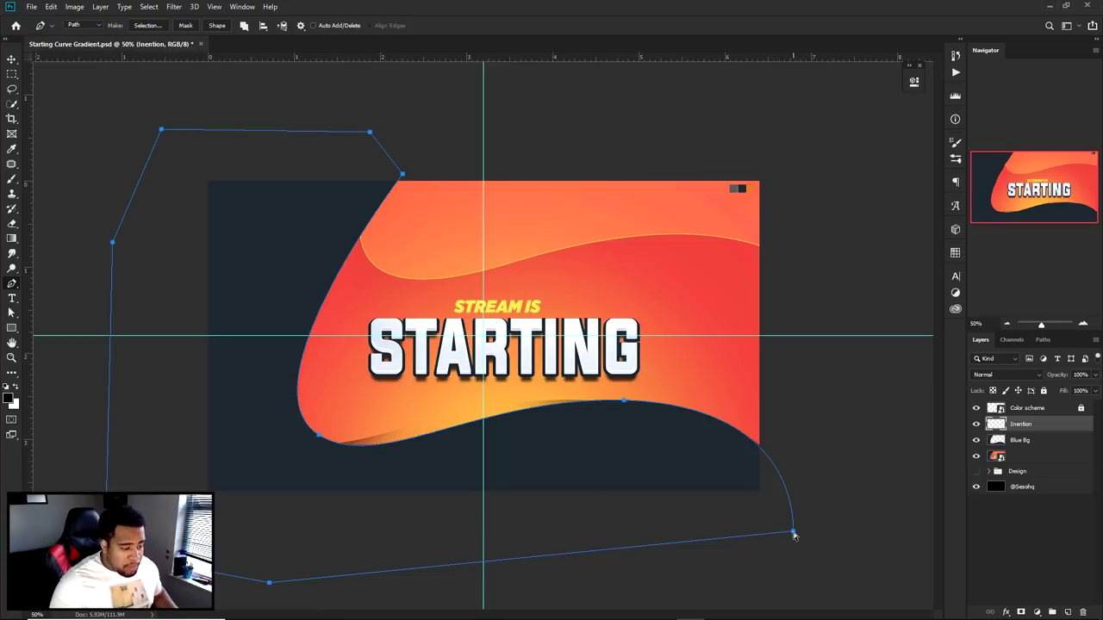
drag(794, 536, 754, 535)
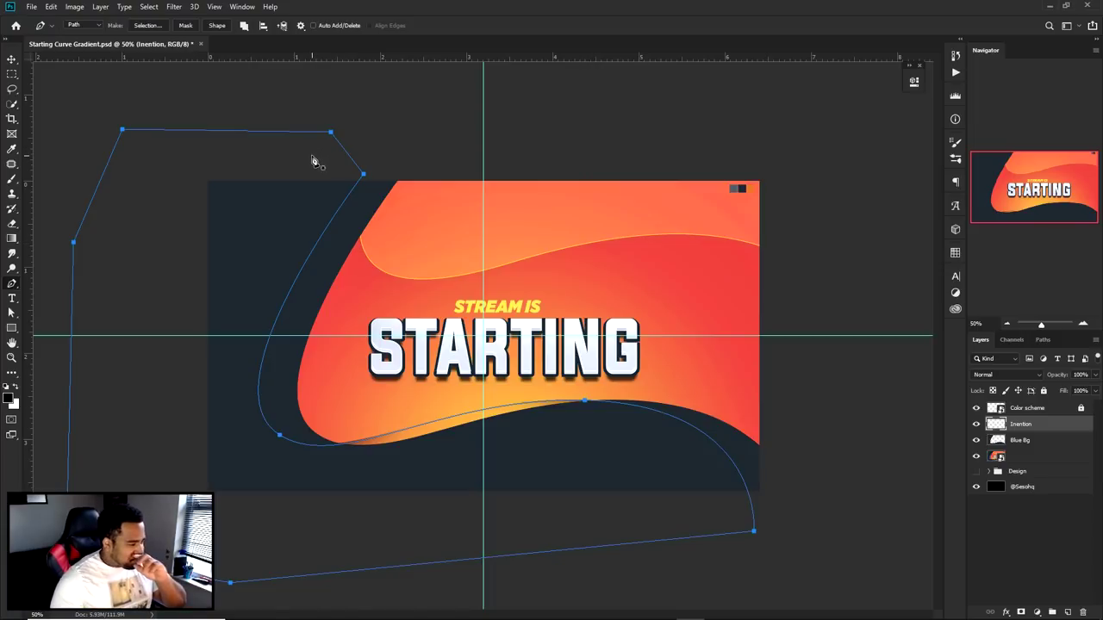
Convert the shifted path into a selection
right_click(606, 246)
click(647, 294)
click(614, 181)
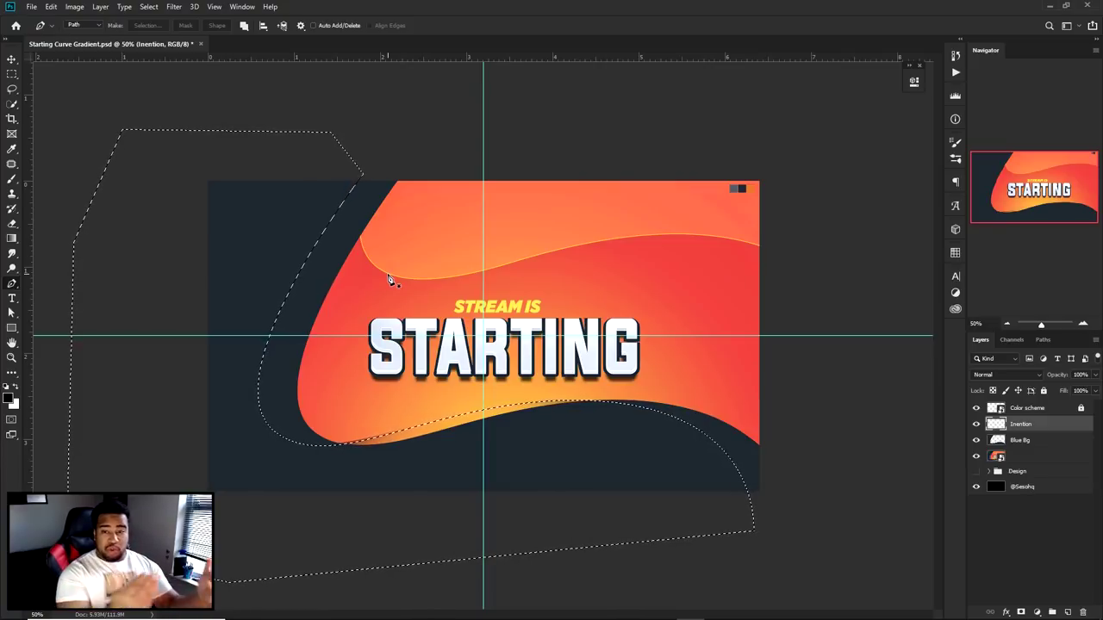
Use black (#000000) as the foreground color and set the soft round brush to 650 px
click(8, 396)
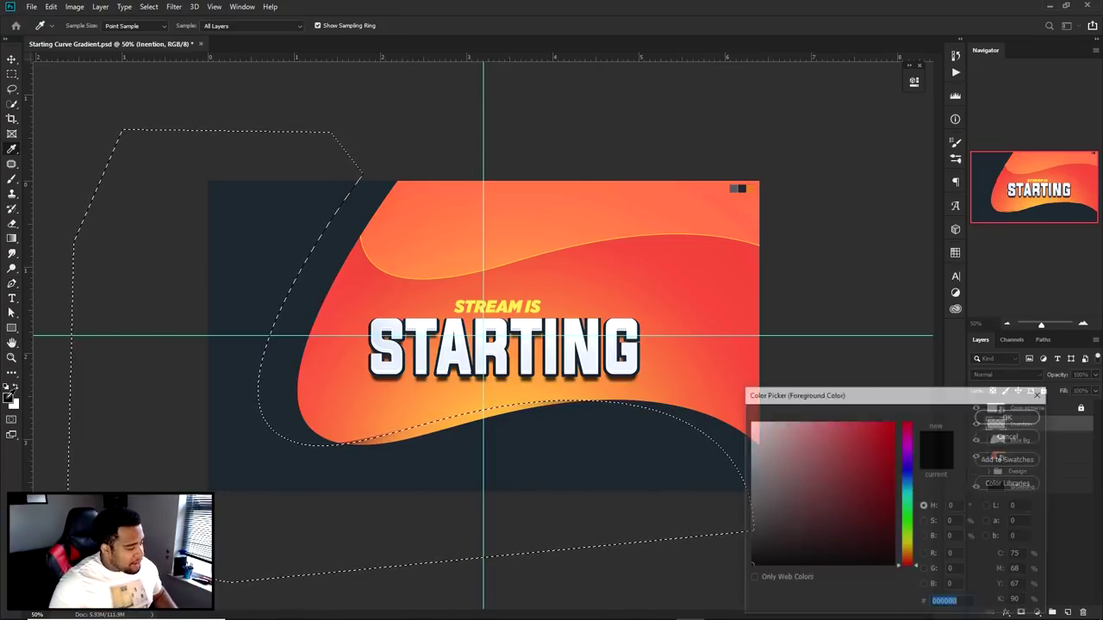
drag(860, 394, 723, 219)
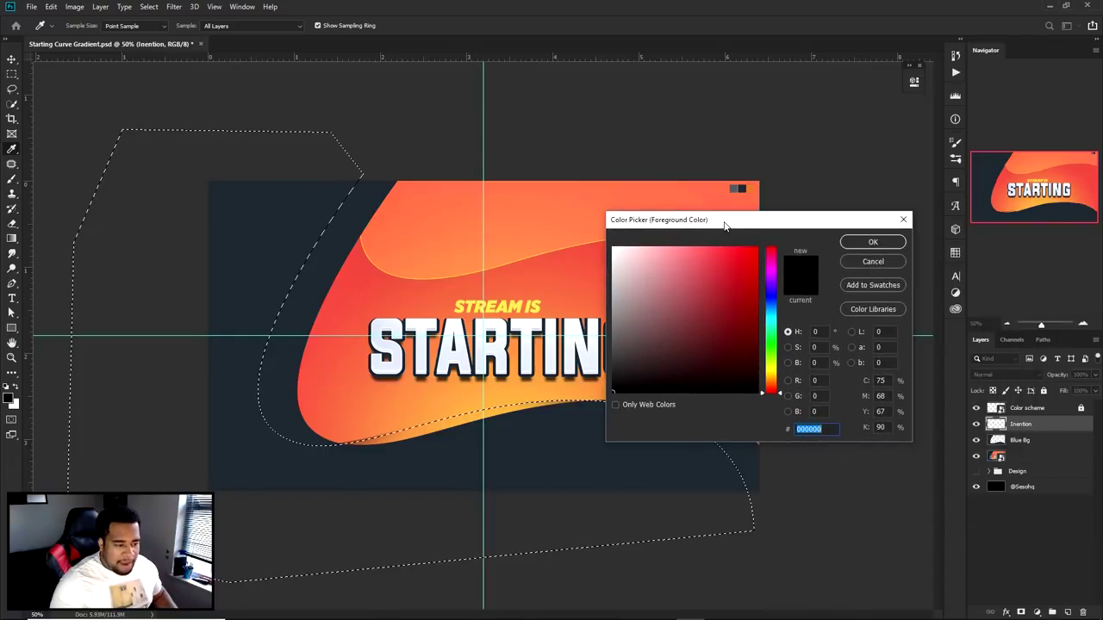
click(872, 241)
right_click(685, 247)
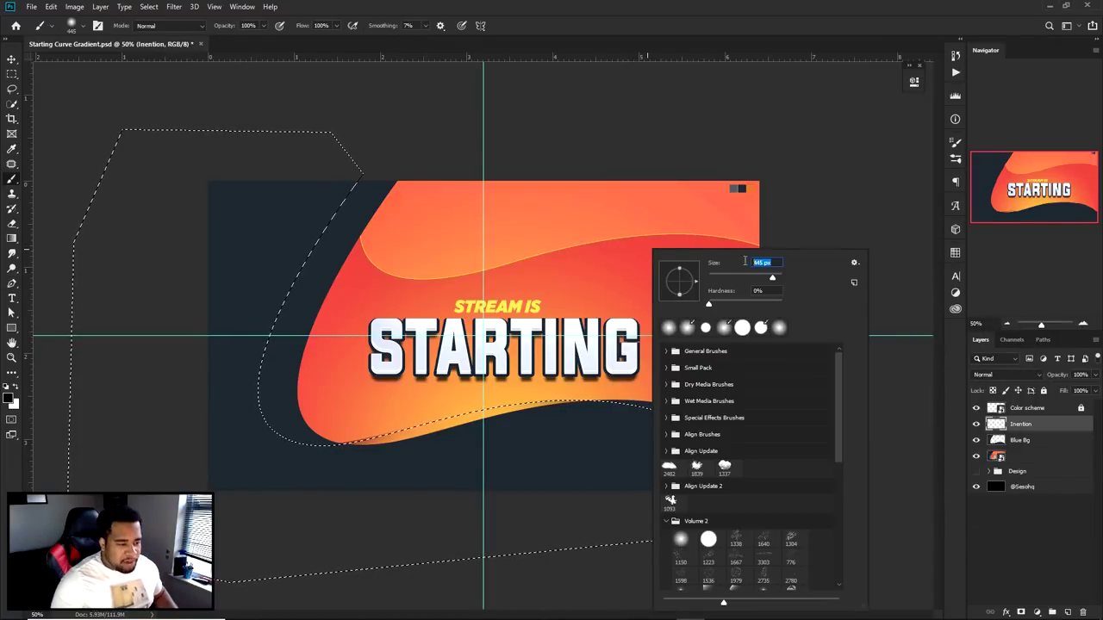
text(650)
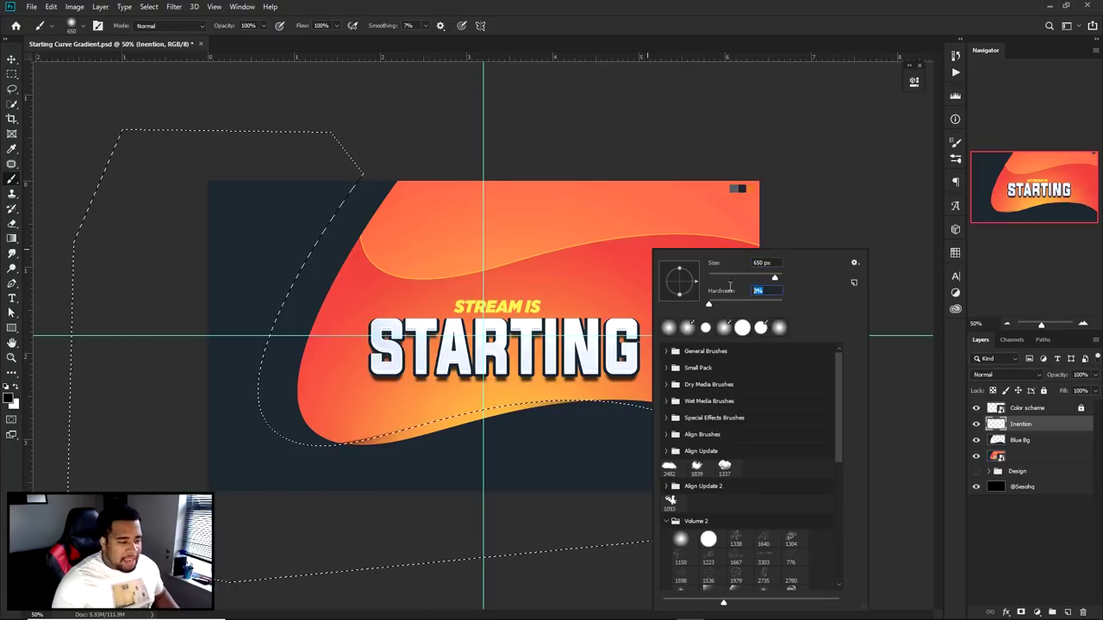
click(557, 441)
Brush soft black shading inside the selection along the lower-right wave, and undo the extra darkening stroke
drag(556, 443, 590, 349)
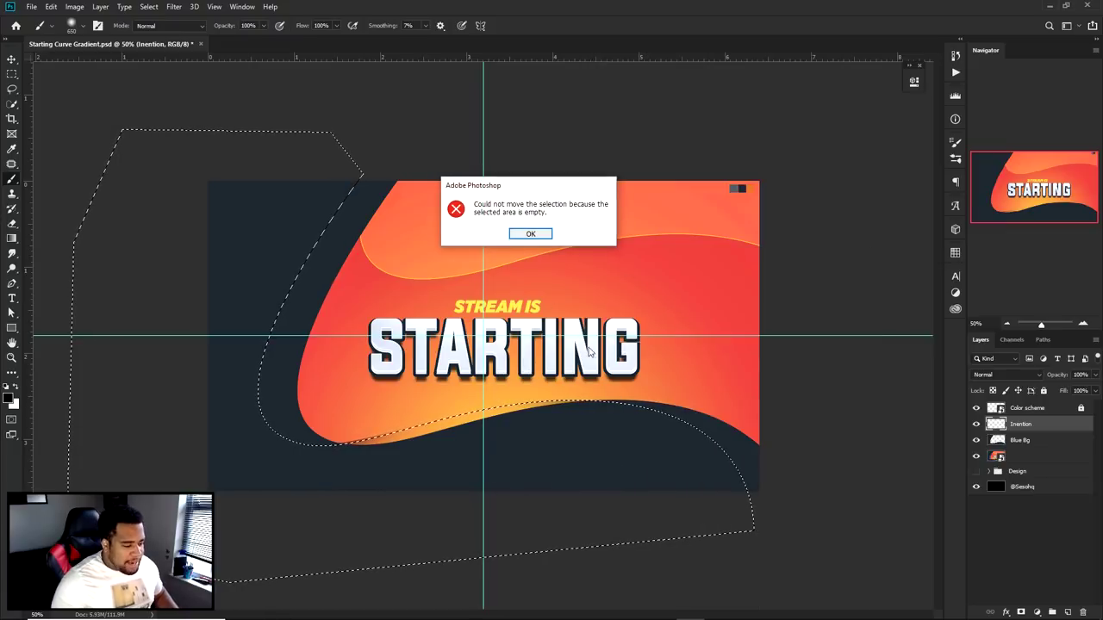
key(Return)
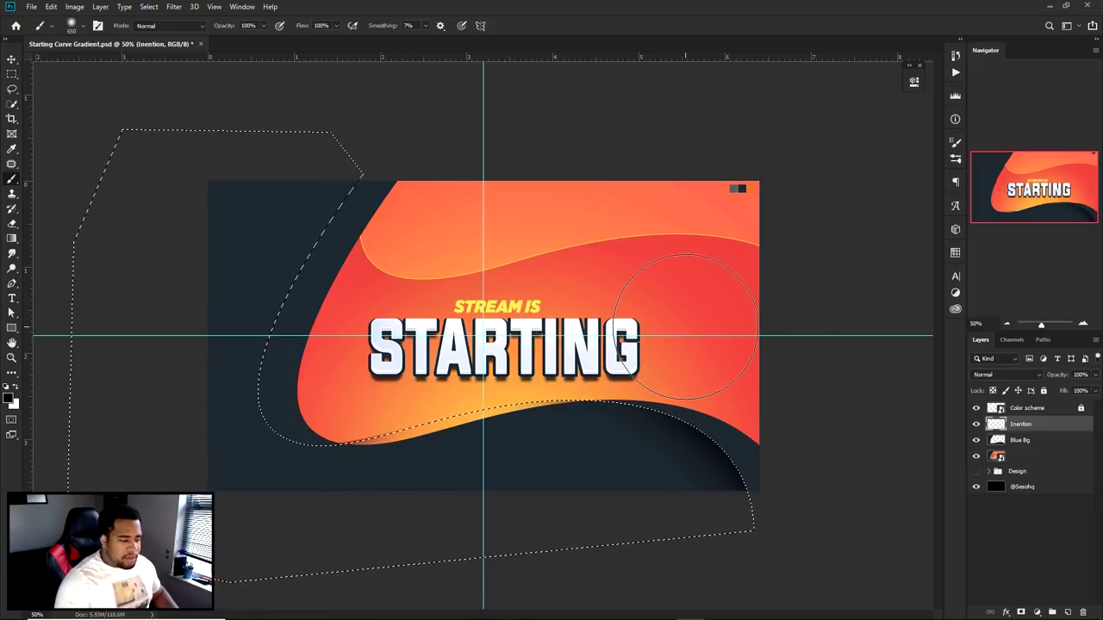
mouse_move(664, 344)
mouse_down()
mouse_move(764, 479)
mouse_move(752, 452)
mouse_move(631, 330)
mouse_up()
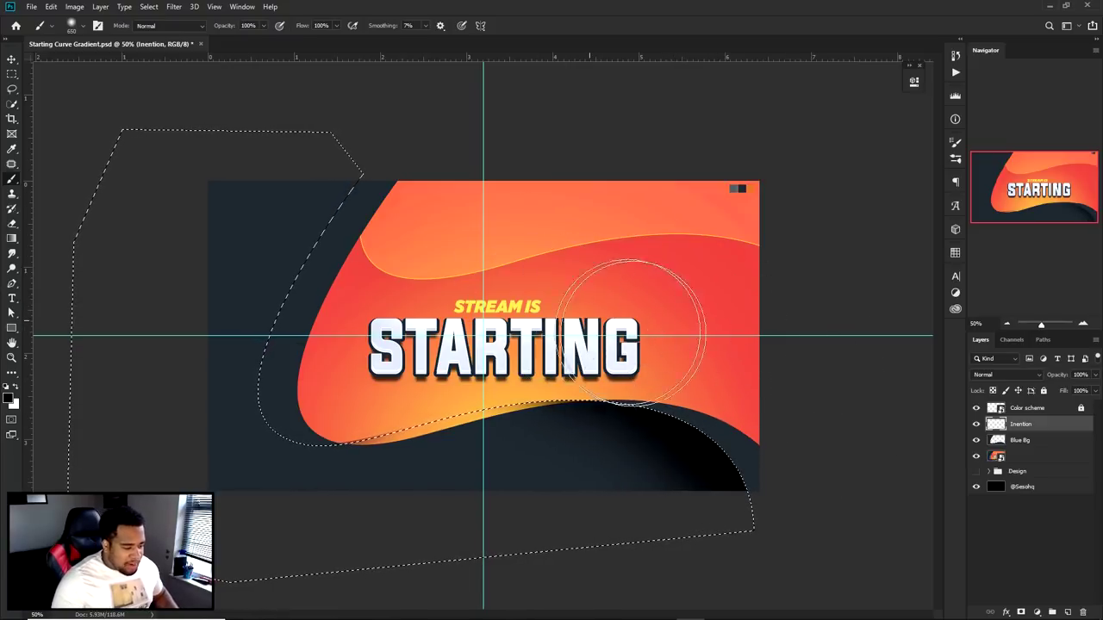
key(ctrl+z)
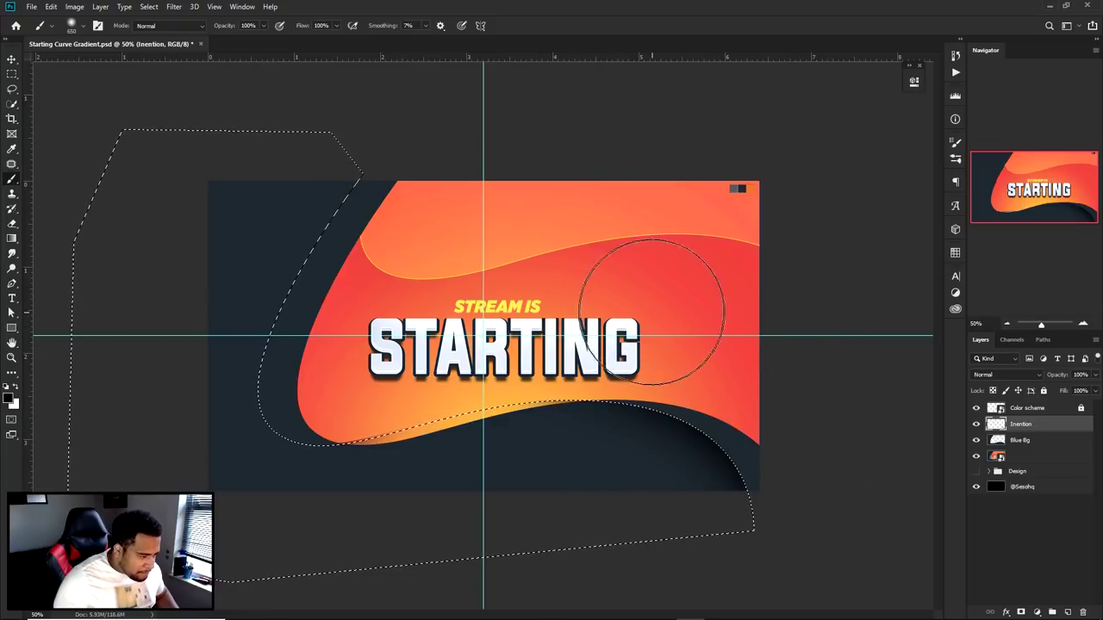
Examine the shading that spills onto the orange area by toggling the Inention and reference layers' visibility
scroll(534, 426, up, 5)
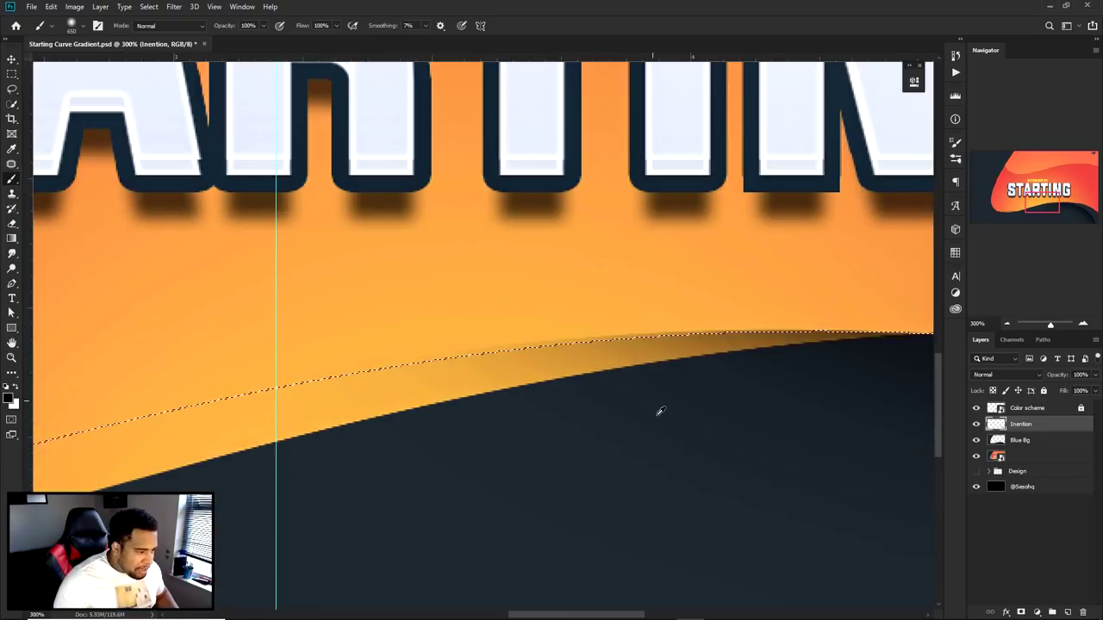
click(976, 424)
click(976, 424)
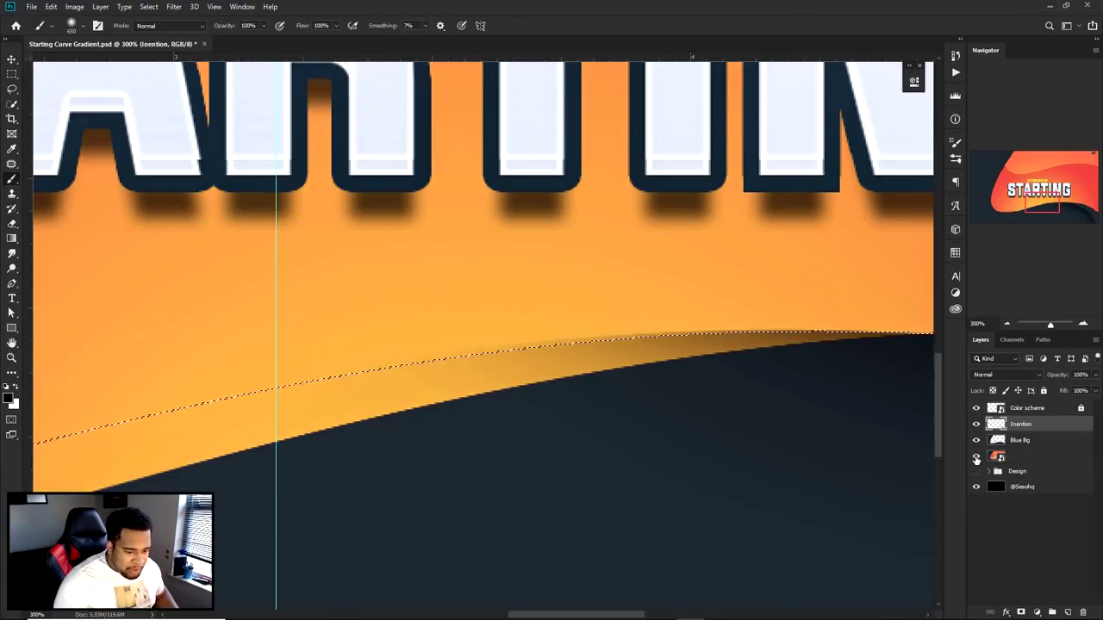
click(976, 456)
click(976, 457)
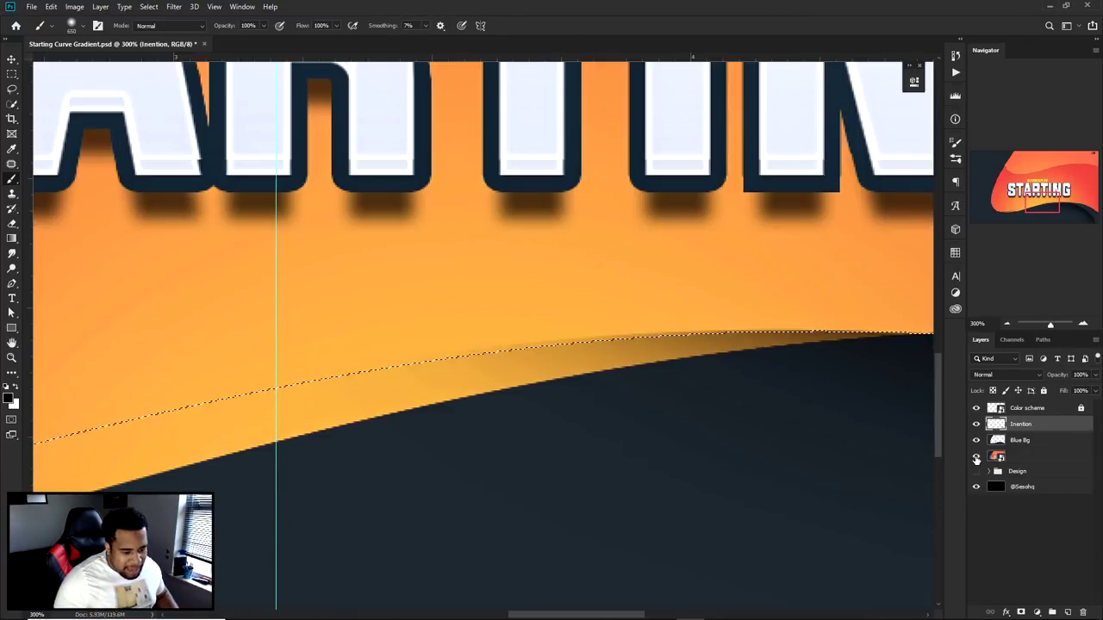
scroll(810, 448, down, 5)
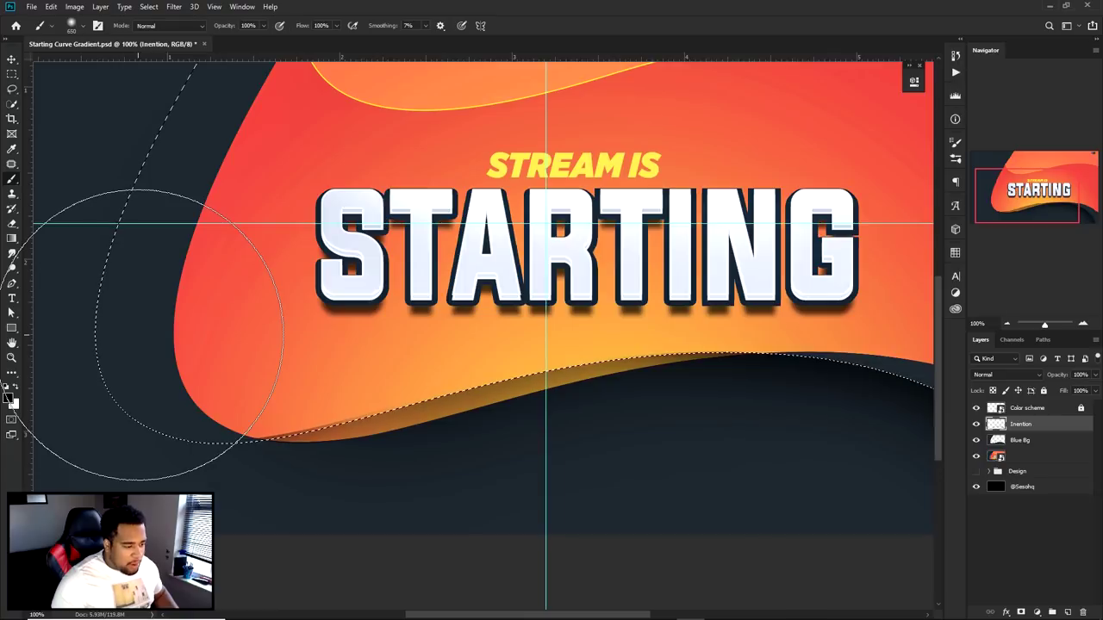
Brush soft black shading inside the selection along the left curve and around the lower-left bend
key(x)
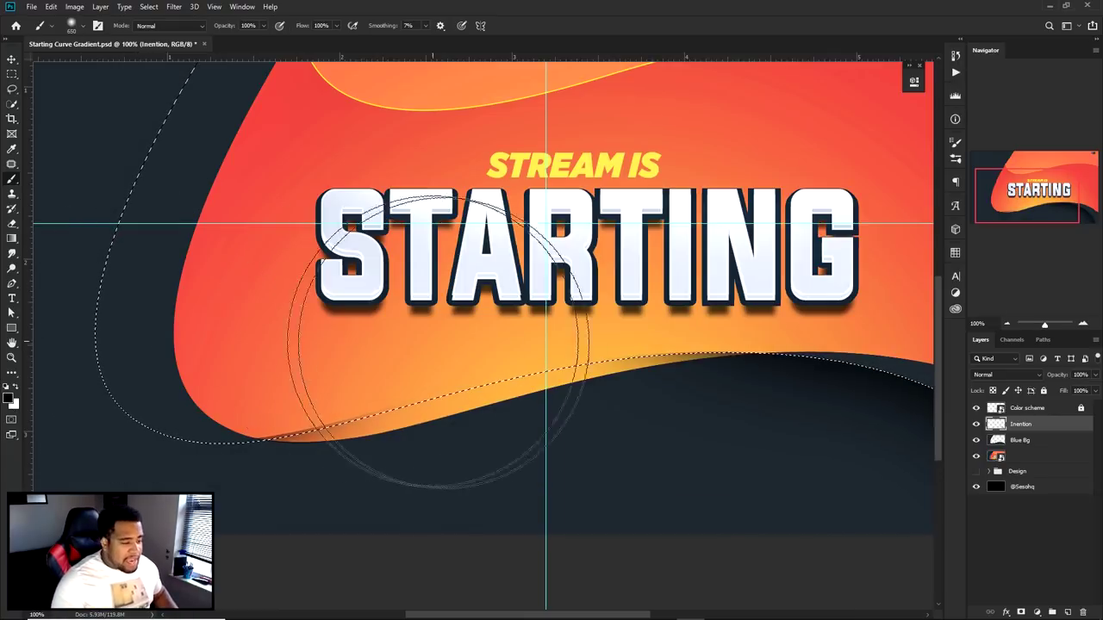
scroll(370, 345, down, 1)
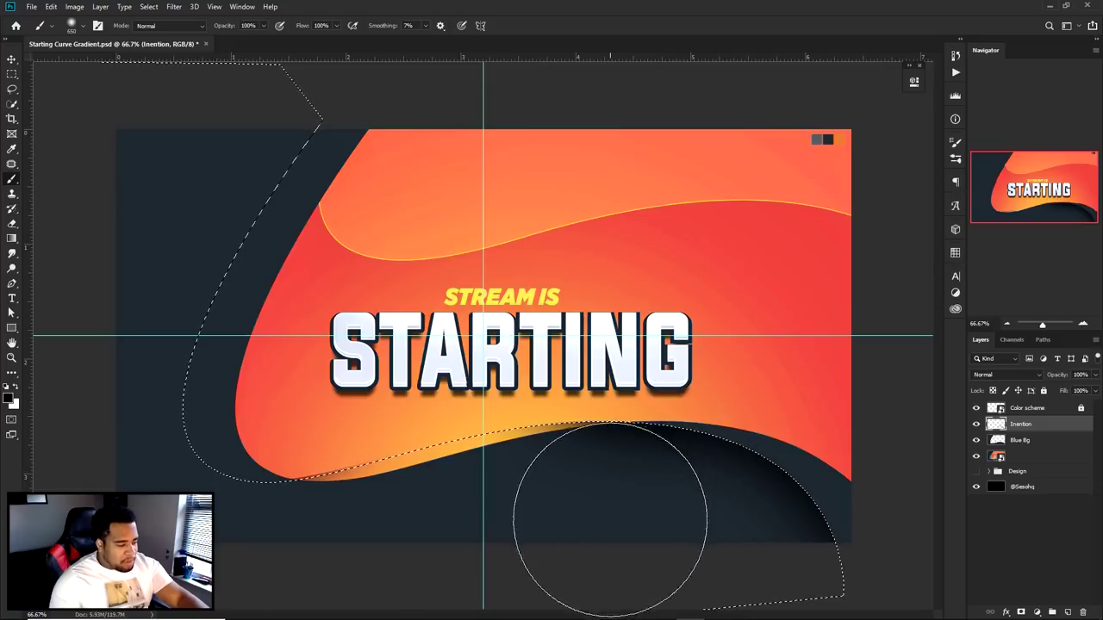
mouse_move(390, 198)
mouse_down()
mouse_move(333, 302)
mouse_move(338, 315)
mouse_move(326, 299)
mouse_move(288, 380)
mouse_move(309, 410)
mouse_move(276, 402)
mouse_move(316, 390)
mouse_up()
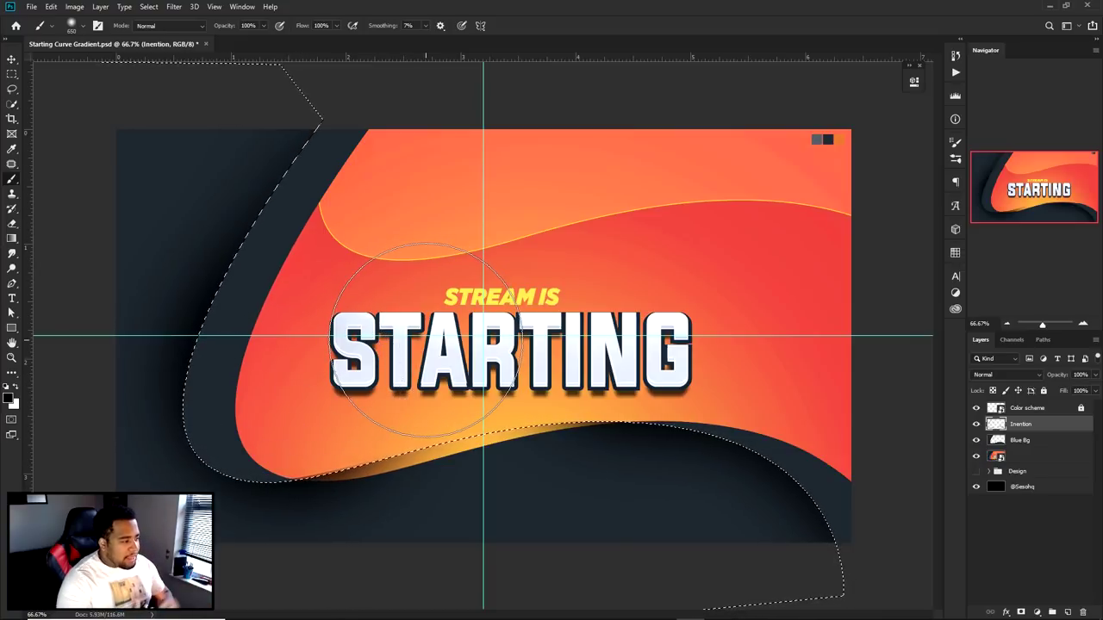
Deselect the shaded area and hide the guides
key(ctrl+d)
key(v)
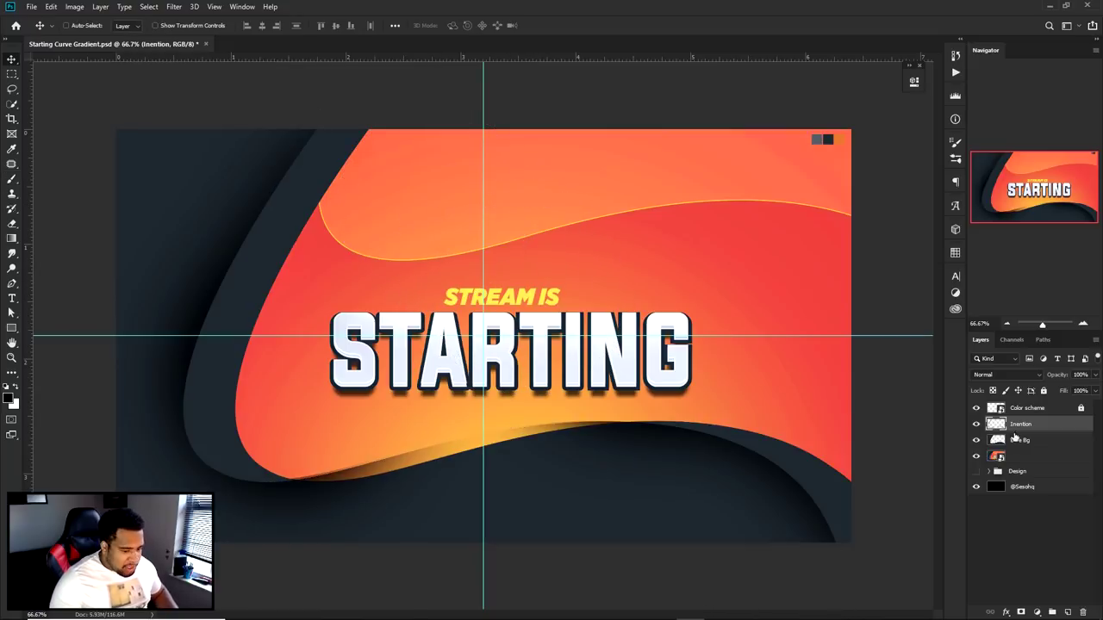
key(ctrl+semicolon)
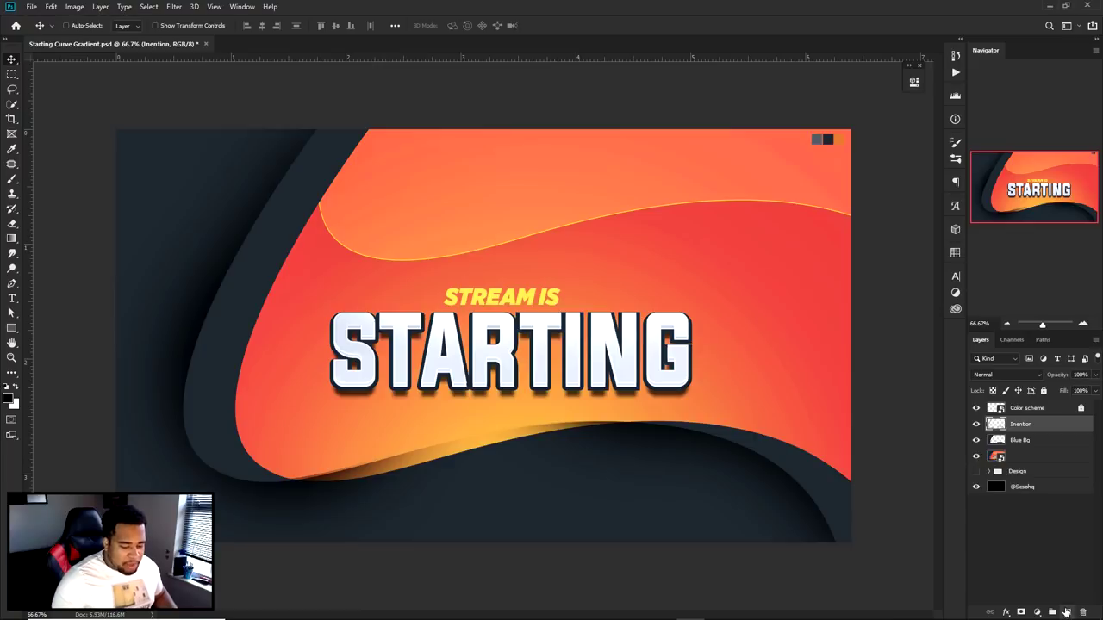
Add a new layer above Inention and hide the orange reference artwork layer
click(1068, 611)
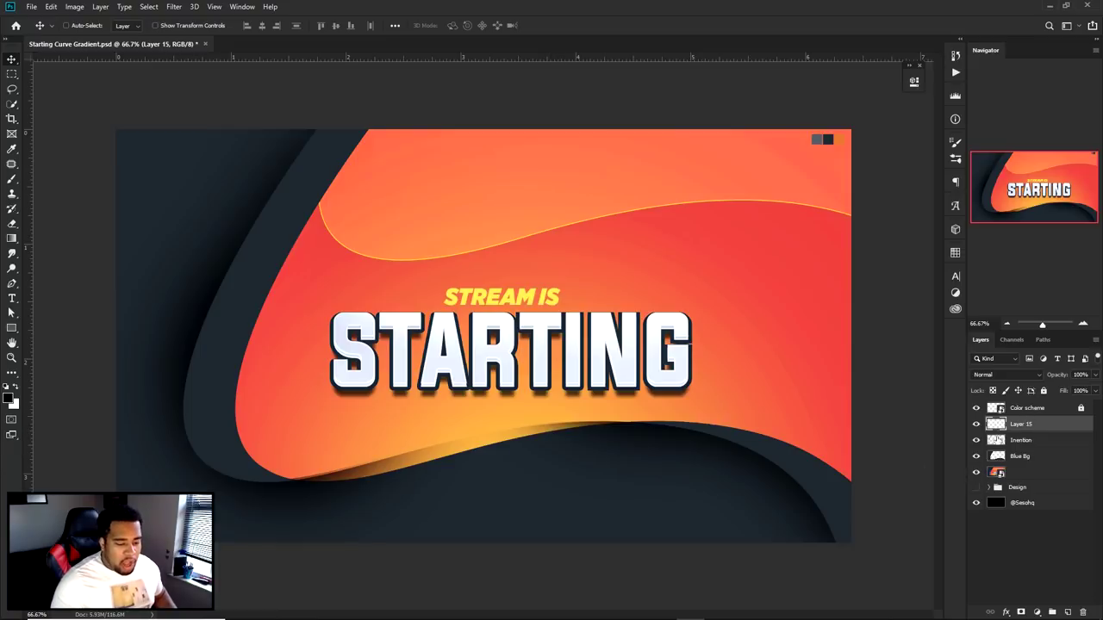
key(ctrl)
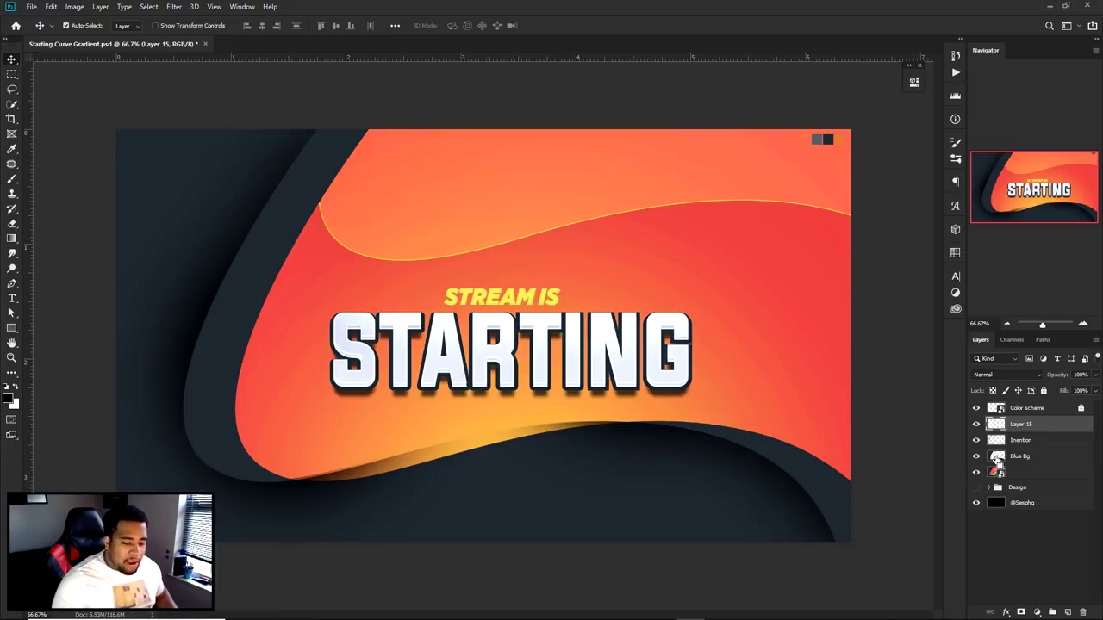
click(975, 473)
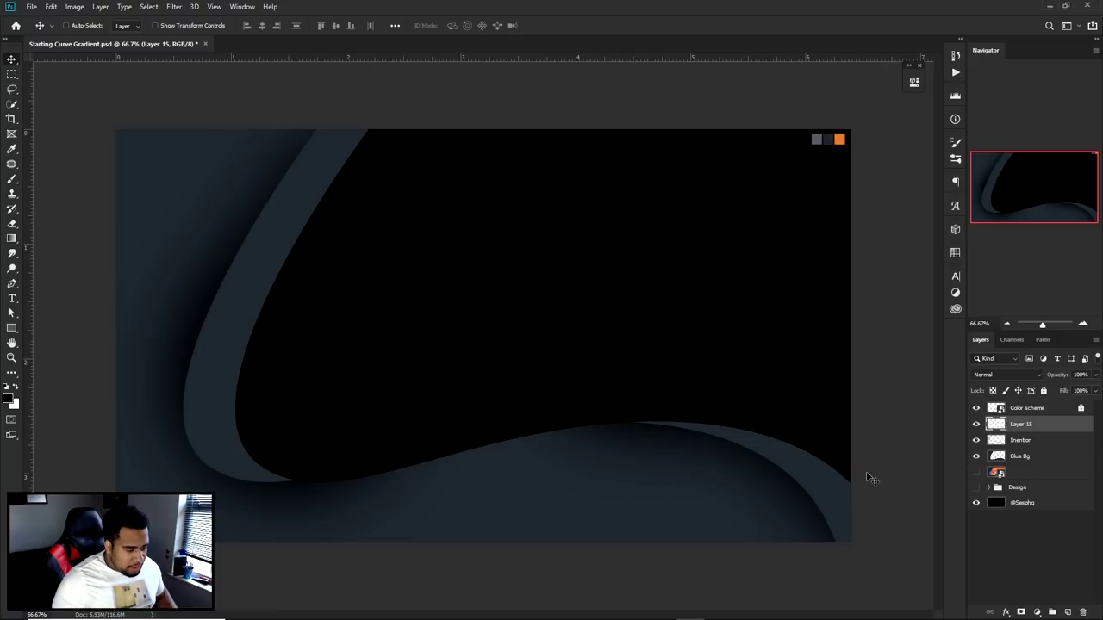
key(ctrl)
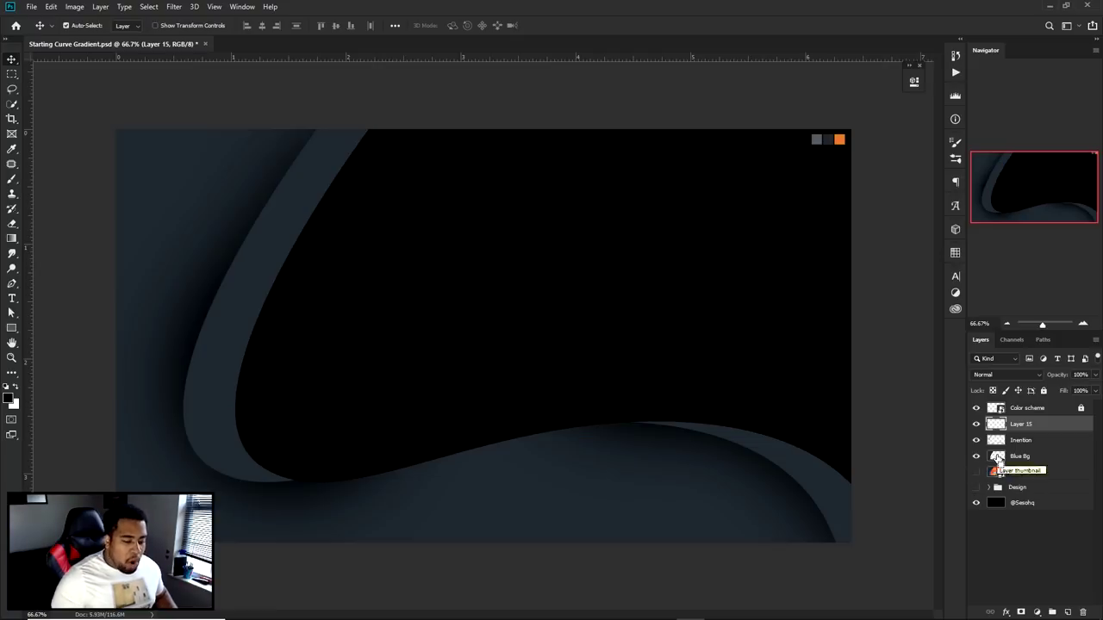
Load the Blue Bg layer's outline as a selection and invert it to cover the black area
ctrl+click(997, 457)
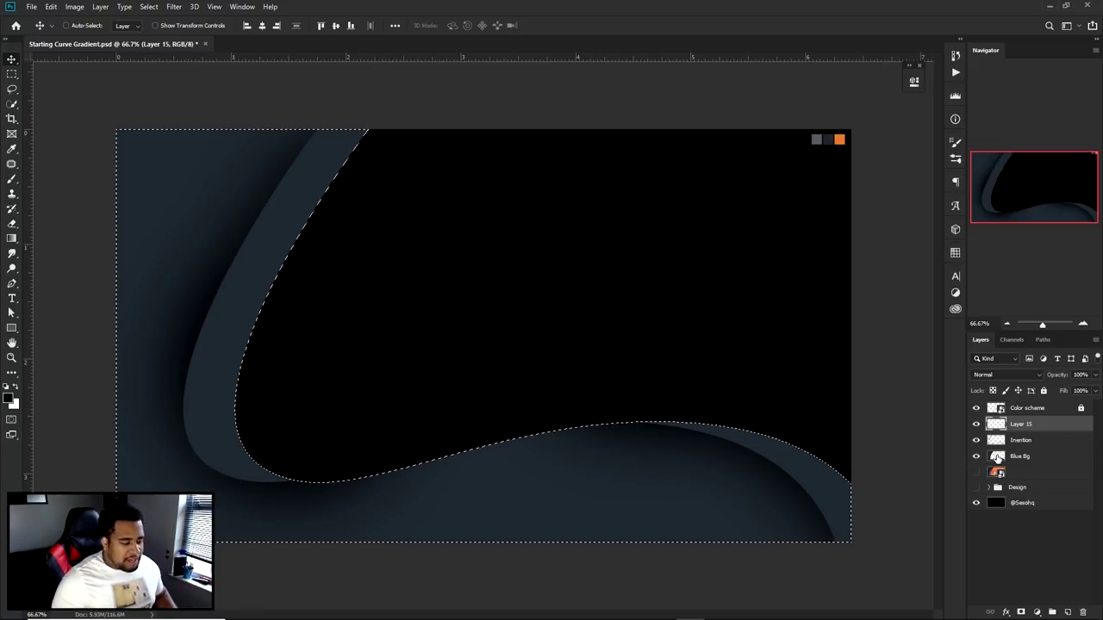
key(m)
right_click(610, 324)
click(641, 338)
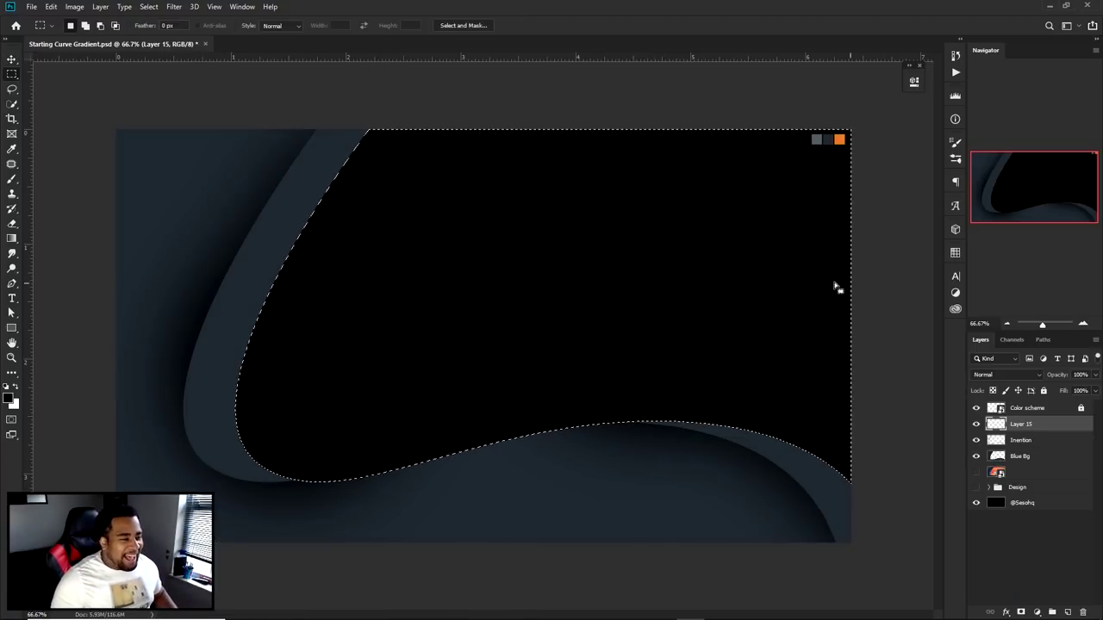
Fill the selected area on the new layer with orange e1792d in Normal mode at 100% opacity, and deselect it
right_click(537, 311)
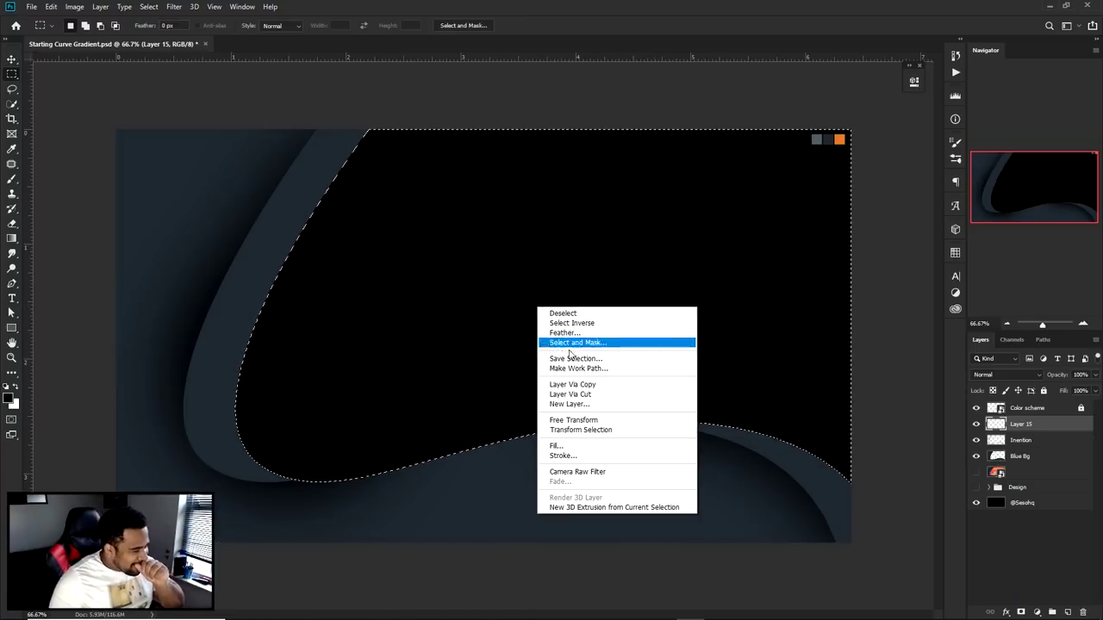
click(569, 446)
click(520, 180)
click(538, 205)
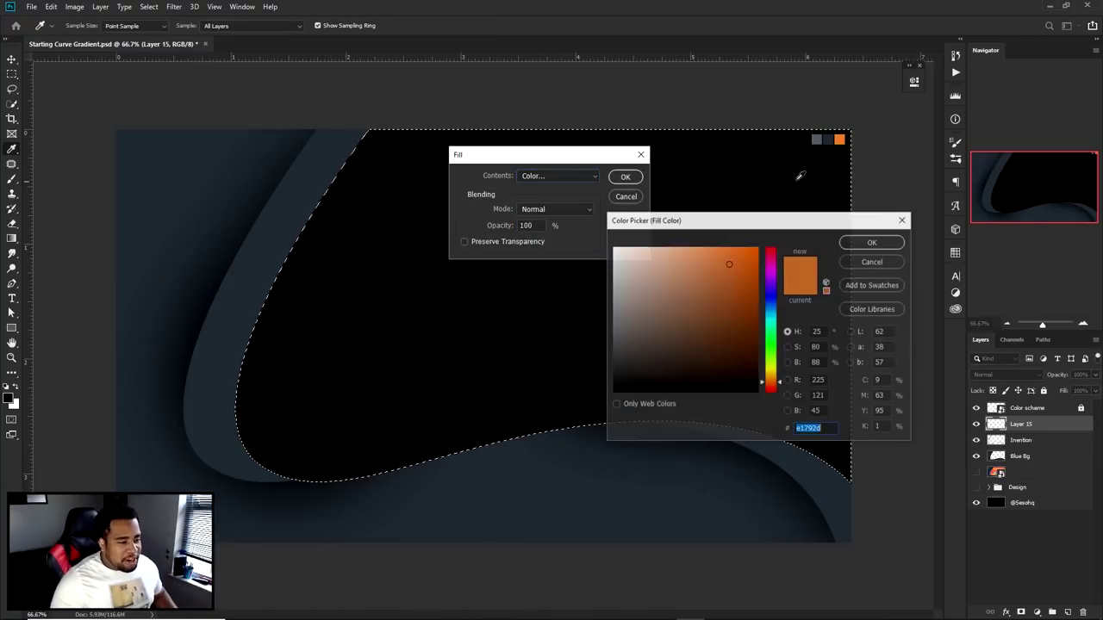
drag(822, 220, 820, 210)
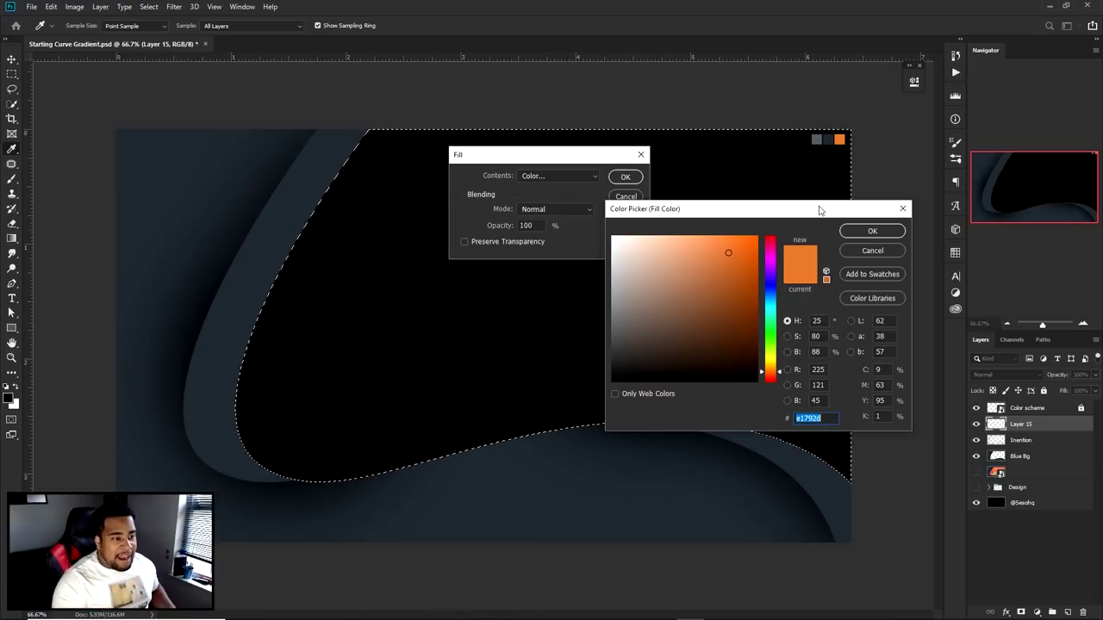
drag(815, 208, 797, 199)
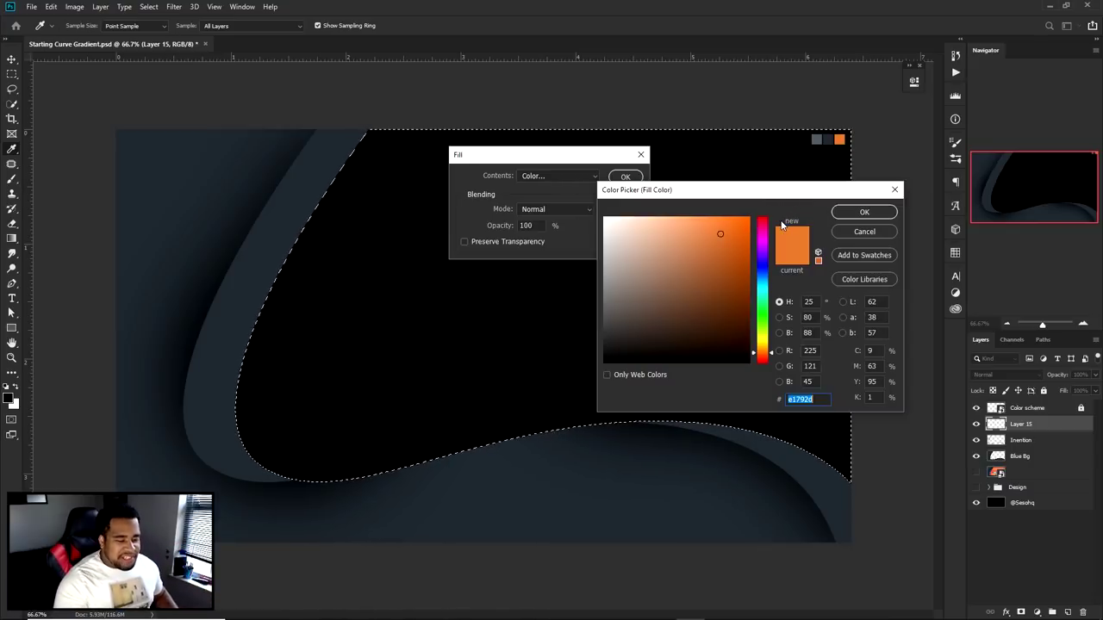
click(849, 214)
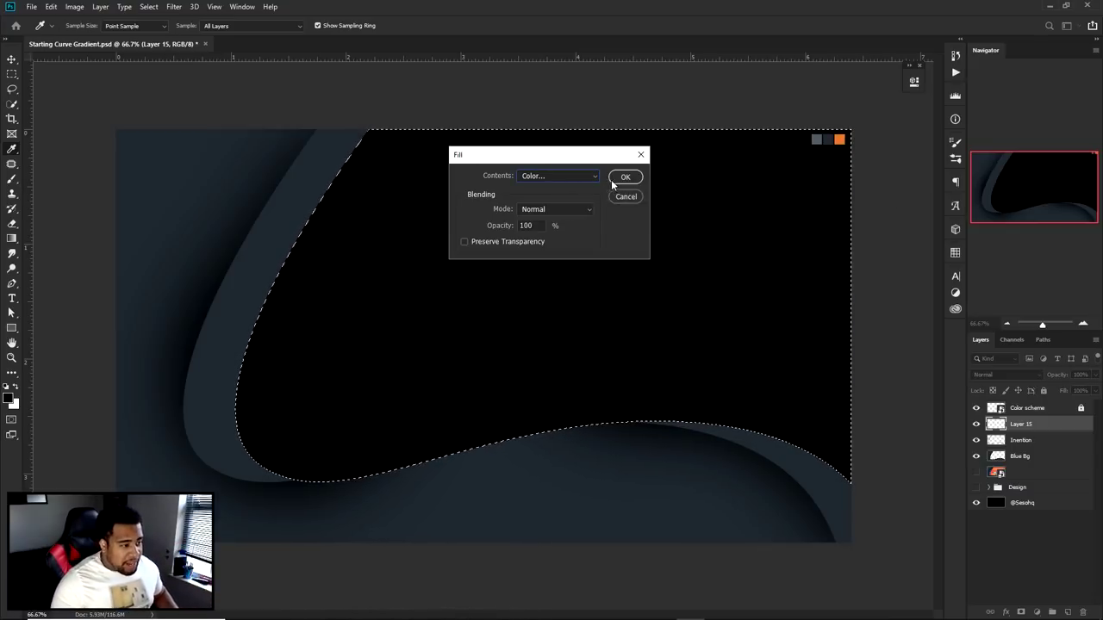
click(626, 176)
key(m)
right_click(588, 250)
click(614, 255)
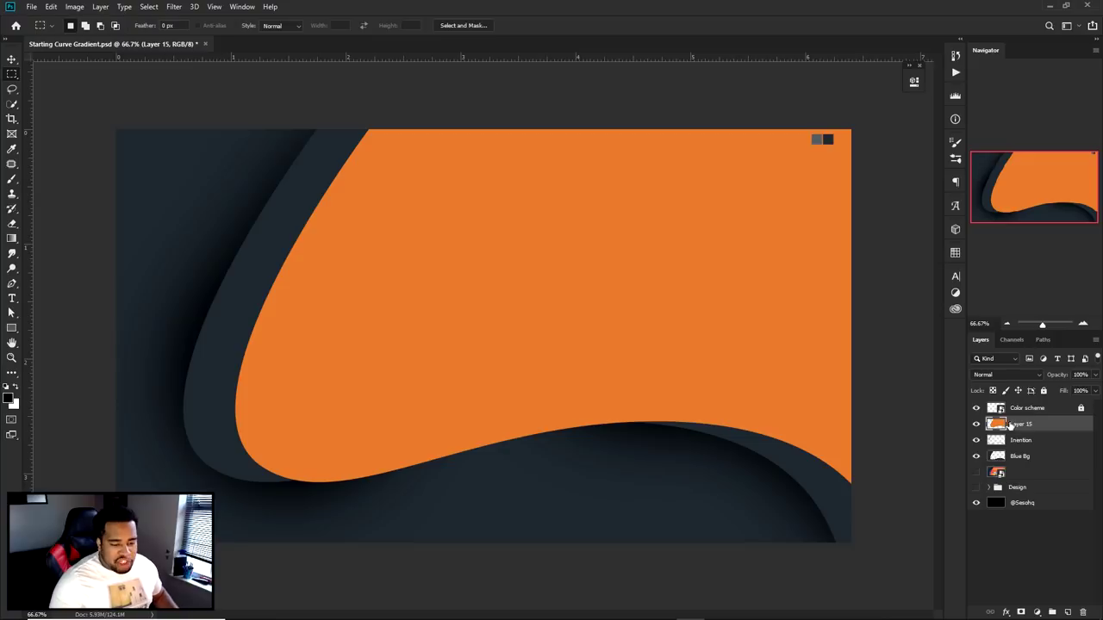
Move the orange-filled layer directly below Blue Bg and rename it "org bg"
drag(1027, 426, 1025, 463)
double_click(1025, 460)
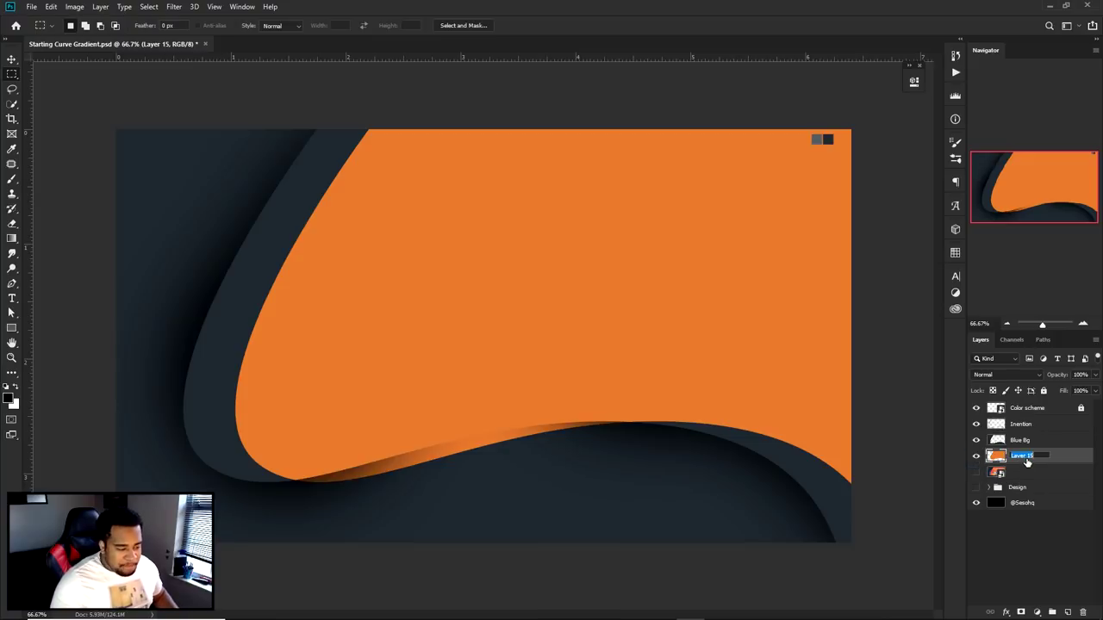
text(Gl)
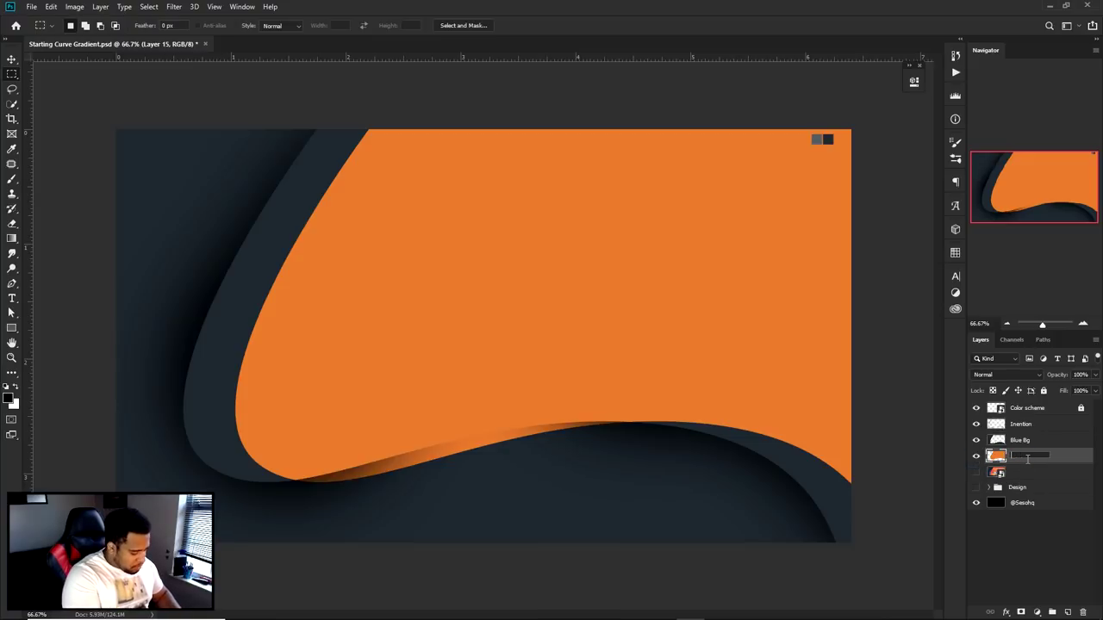
key(Return)
Erase the Inention layer's dark shading that spills onto the orange along the middle of the lower curve
scroll(464, 463, up, 1)
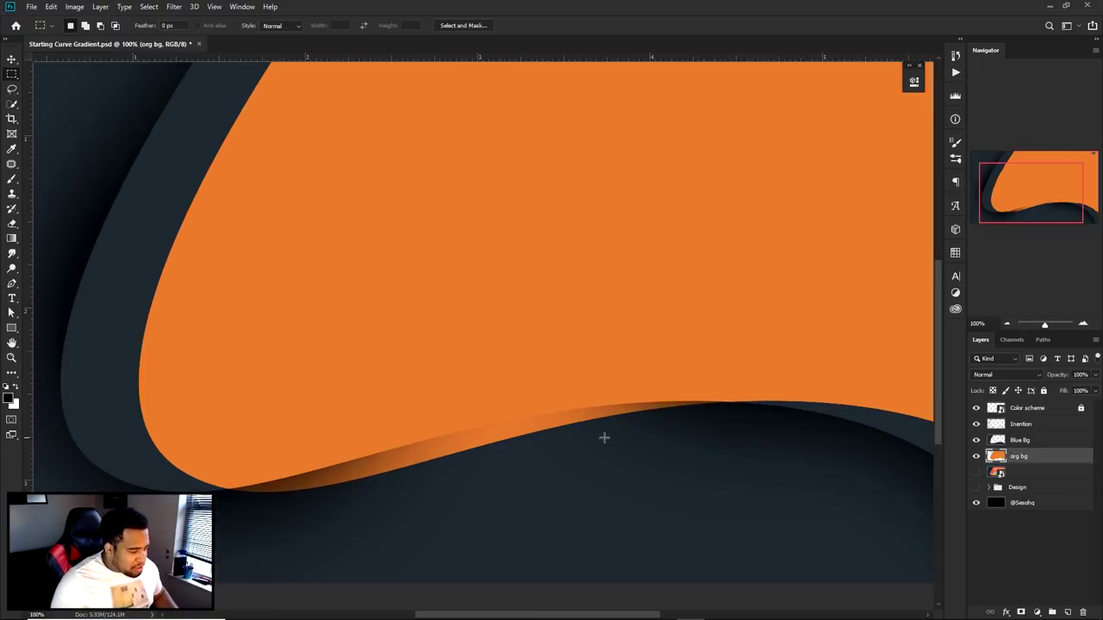
click(1016, 425)
key(e)
mouse_move(501, 458)
mouse_down()
mouse_move(473, 492)
mouse_move(425, 353)
mouse_move(423, 480)
mouse_move(447, 525)
mouse_up()
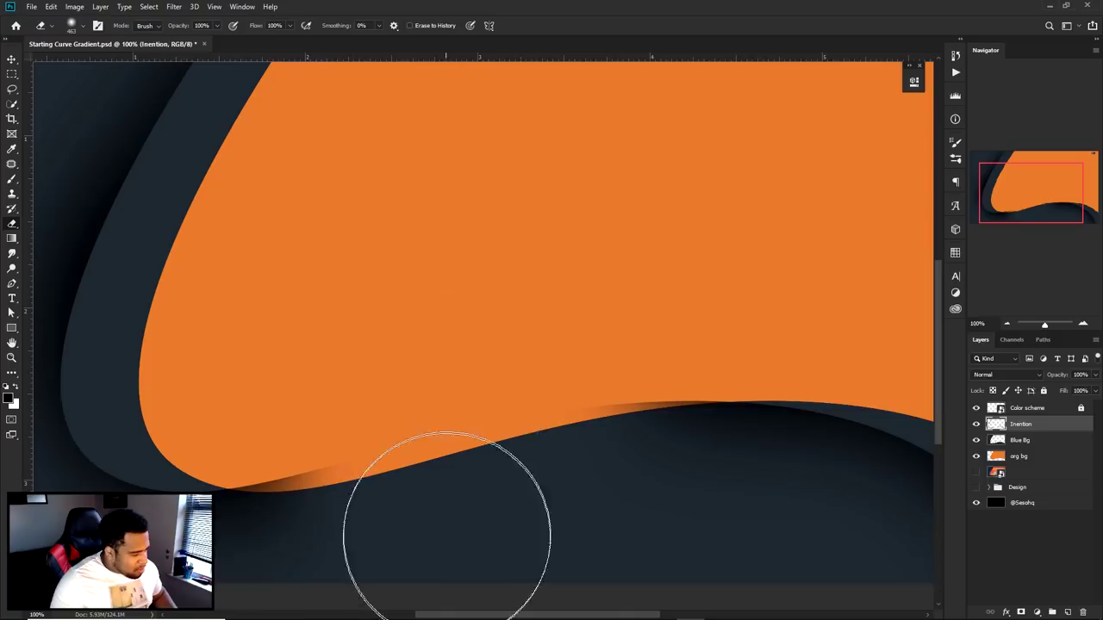
key(ctrl+minus)
key(ctrl+minus)
key(v)
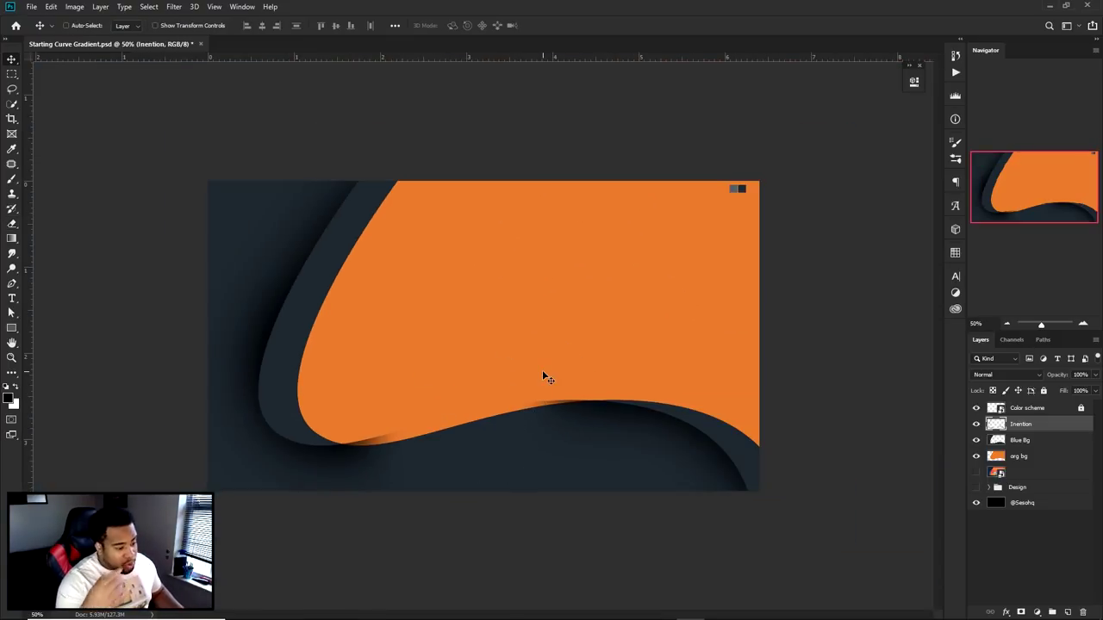
Shift the Inention shading slightly toward the orange area to adjust the dark blue band along the left curve
scroll(288, 291, up, 2)
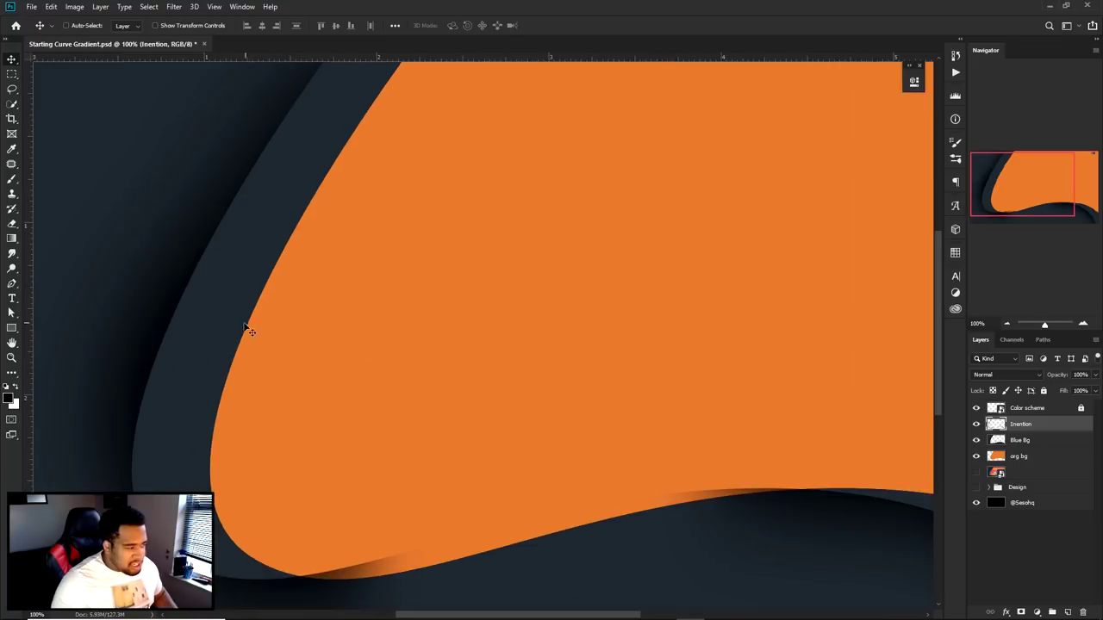
scroll(246, 327, down, 1)
drag(242, 333, 305, 336)
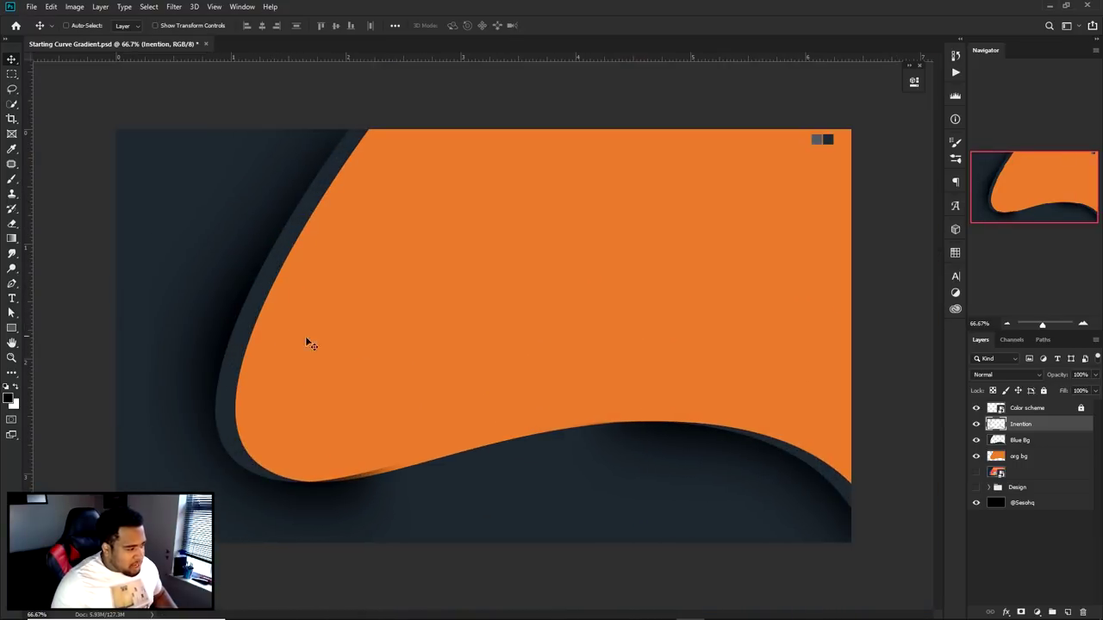
drag(441, 380, 408, 382)
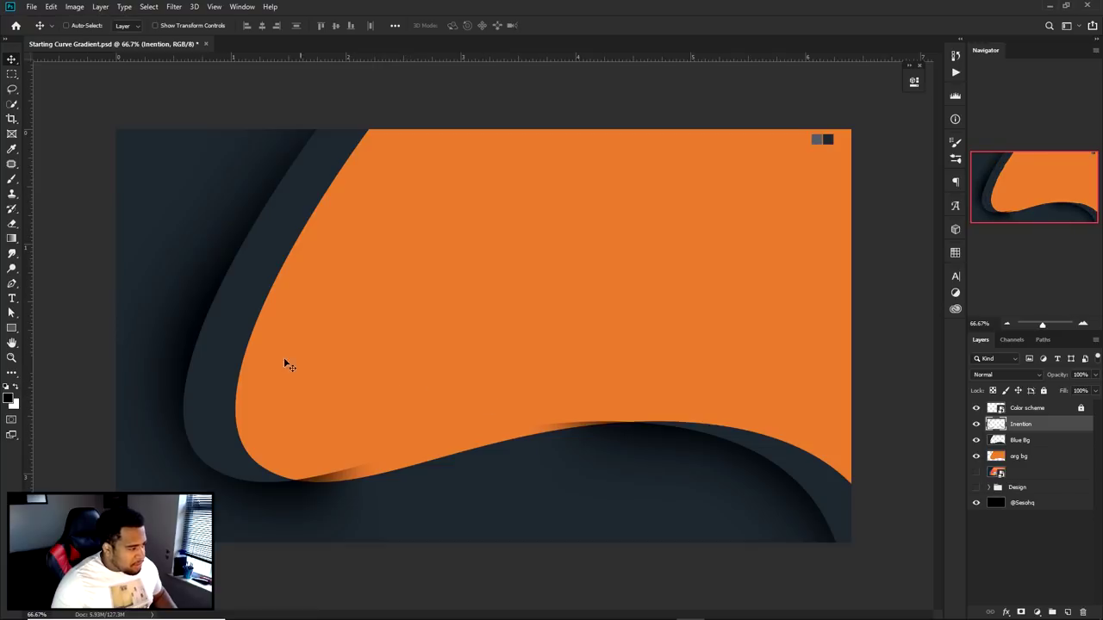
scroll(204, 273, up, 1)
drag(203, 274, 229, 307)
scroll(231, 308, down, 2)
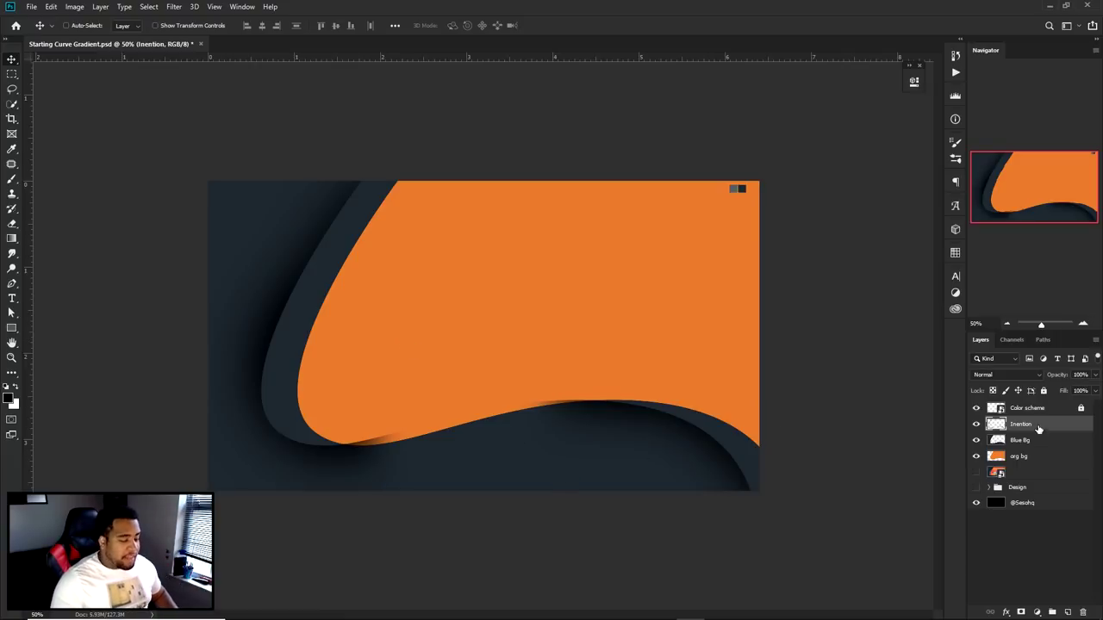
Move the reference artwork layer above Inention, toggle its visibility to compare the outer curves, and leave it hidden
drag(1014, 475, 1005, 426)
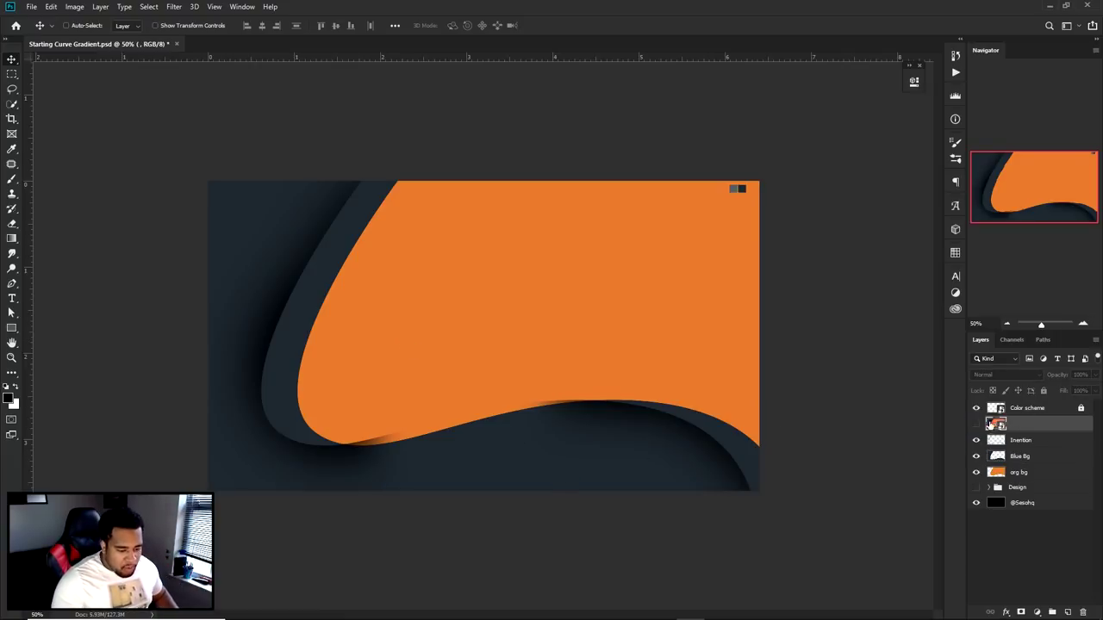
click(976, 424)
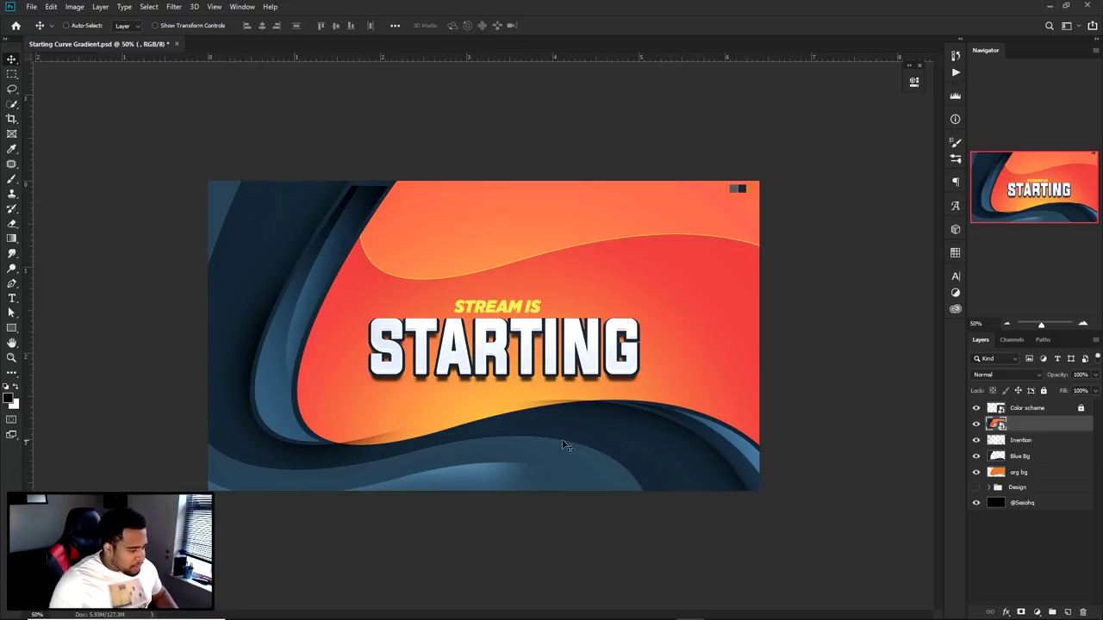
click(977, 424)
click(976, 424)
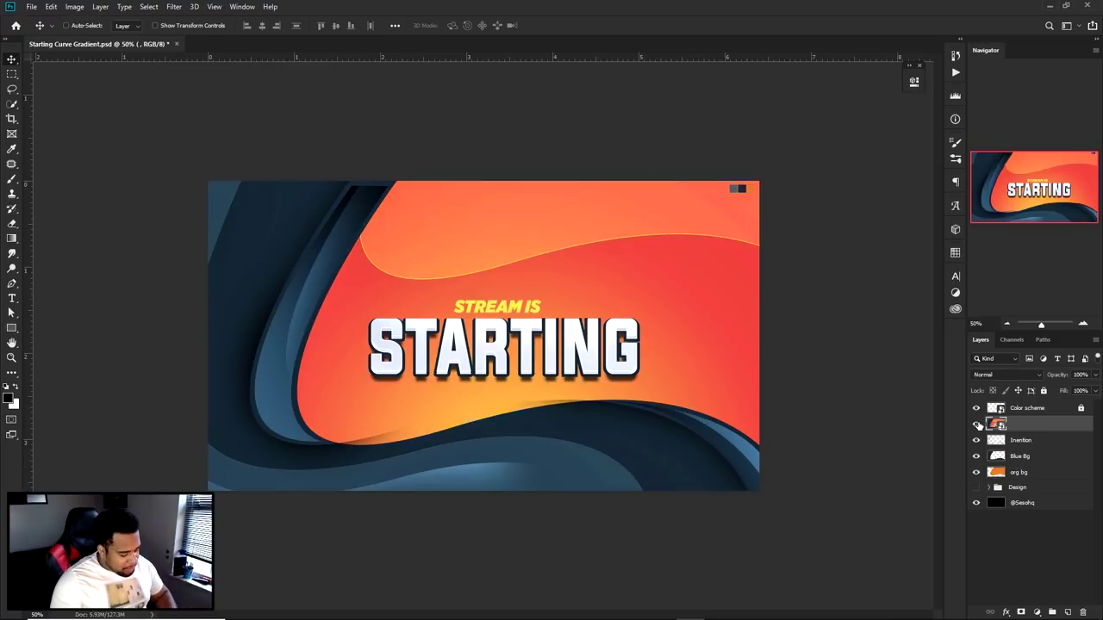
click(977, 423)
Add a new layer above Inention and draw a Pen path curving from above the upper-left canvas edge to the lower middle
click(1042, 440)
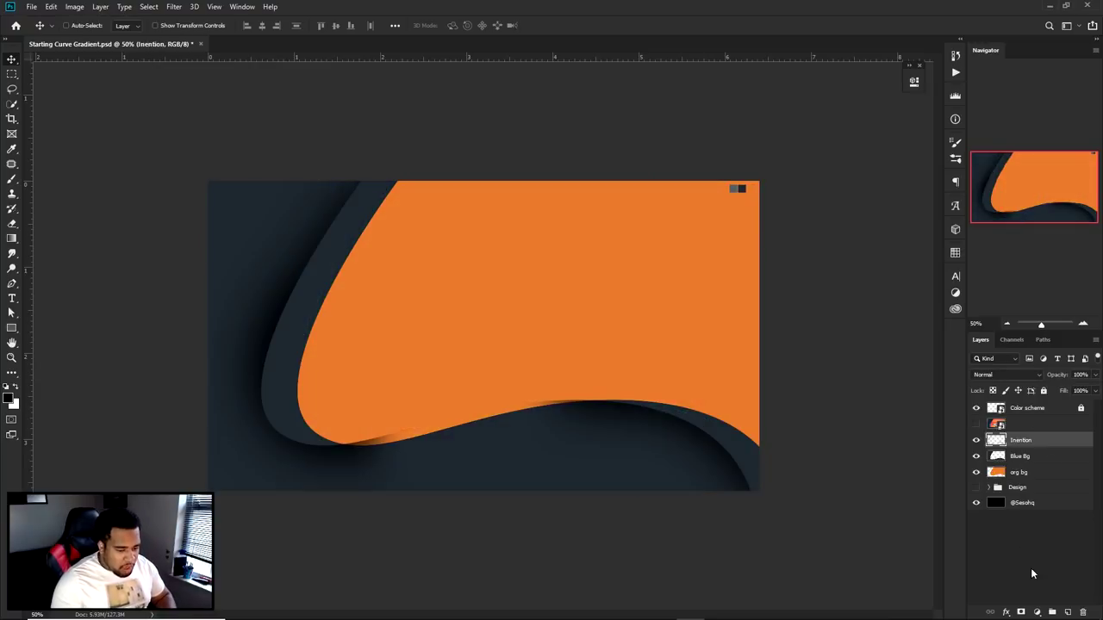
click(1068, 612)
key(p)
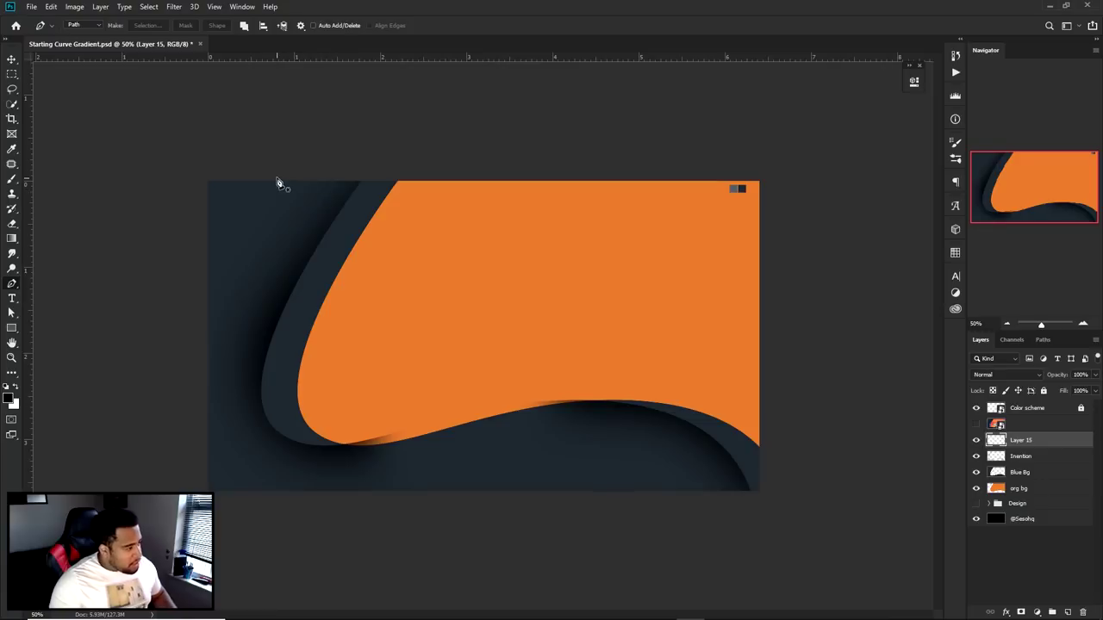
click(279, 171)
drag(181, 406, 204, 487)
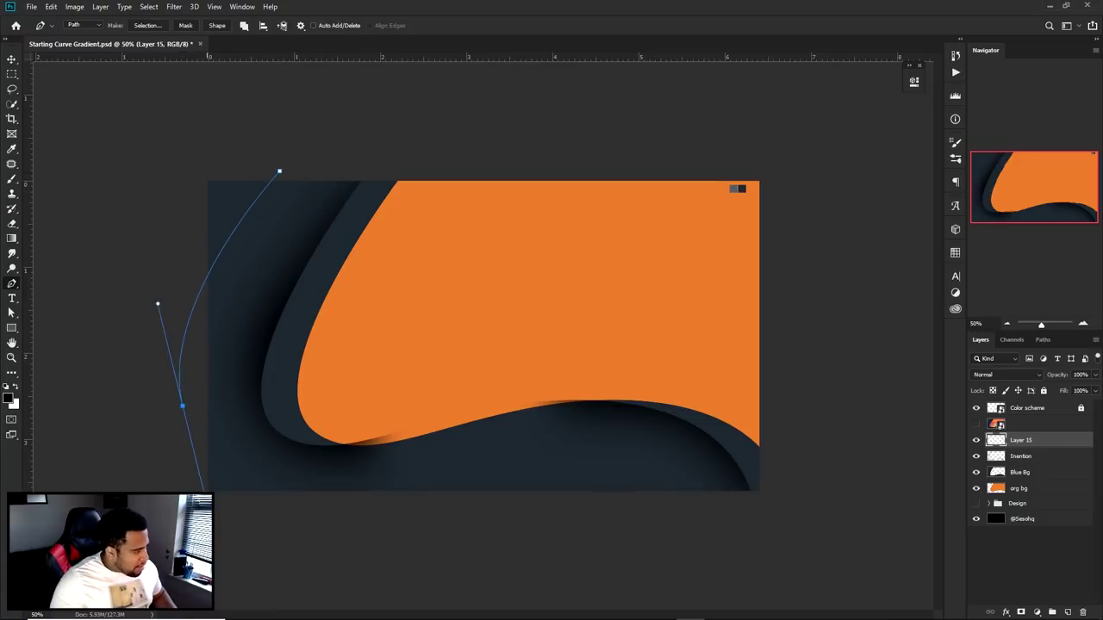
drag(565, 461, 716, 492)
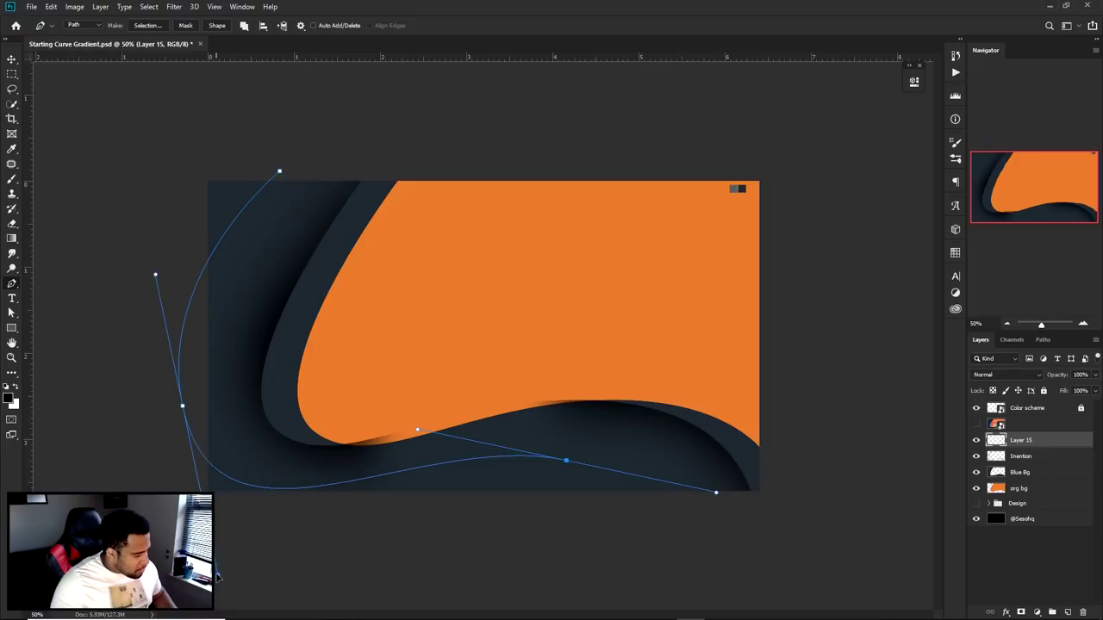
Compare the path with the reference artwork, reposition its anchors, and extend the curve to an end point below the canvas
click(976, 424)
click(976, 424)
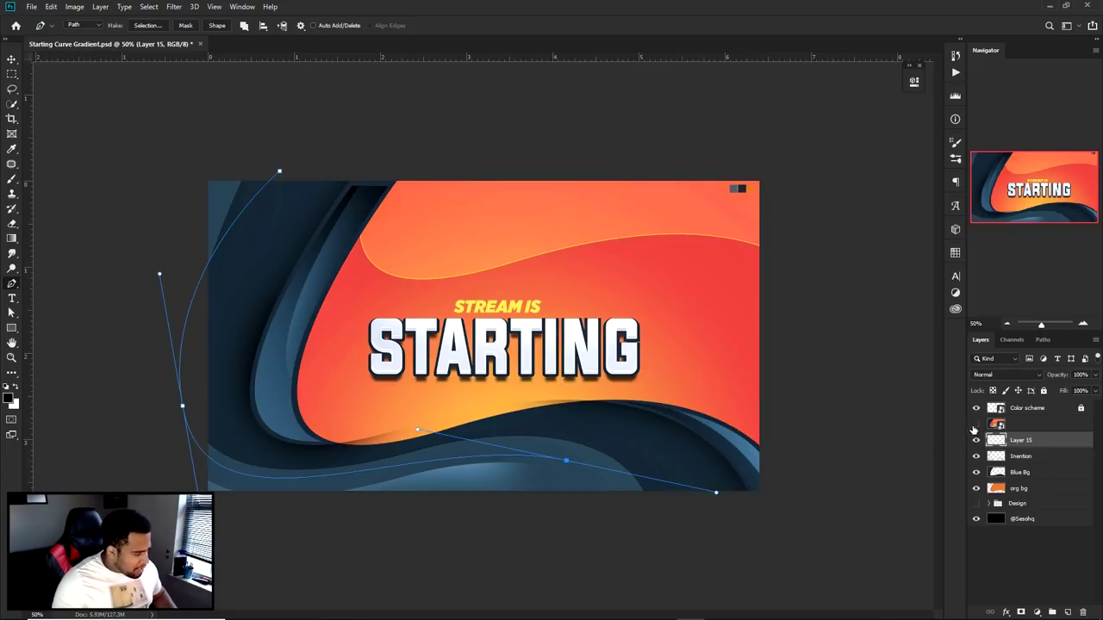
drag(181, 405, 189, 395)
drag(566, 460, 529, 457)
click(713, 536)
mouse_move(681, 488)
mouse_down()
mouse_move(660, 446)
mouse_move(645, 451)
mouse_move(669, 500)
mouse_up()
drag(713, 539, 657, 574)
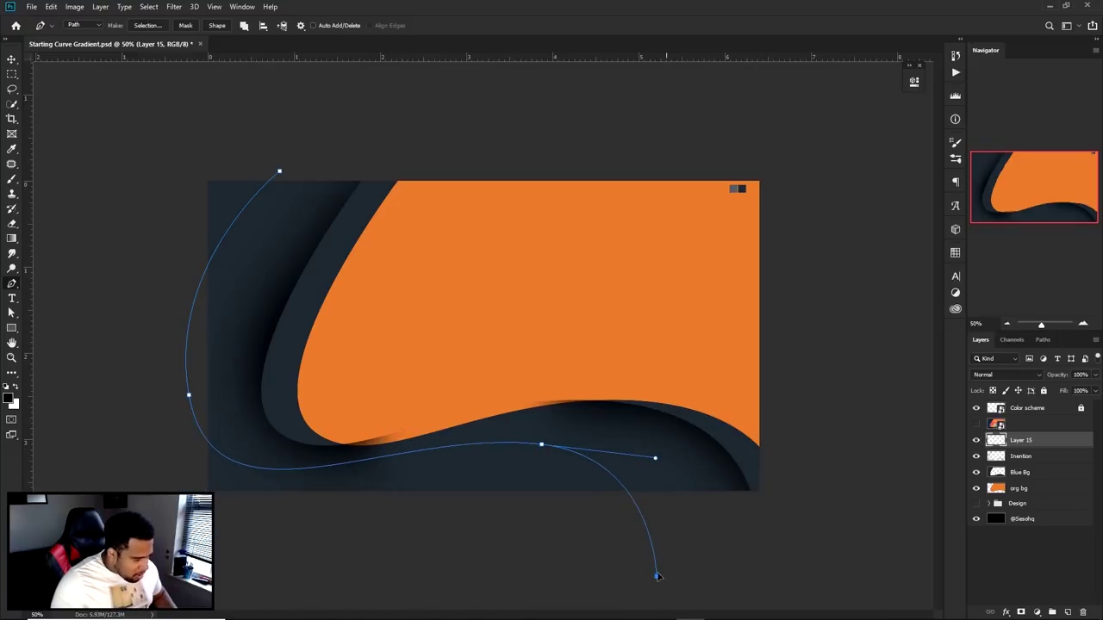
Refine the path's direction handles and lower-middle anchor to smooth the lower-left bend and the descending curve
click(656, 460)
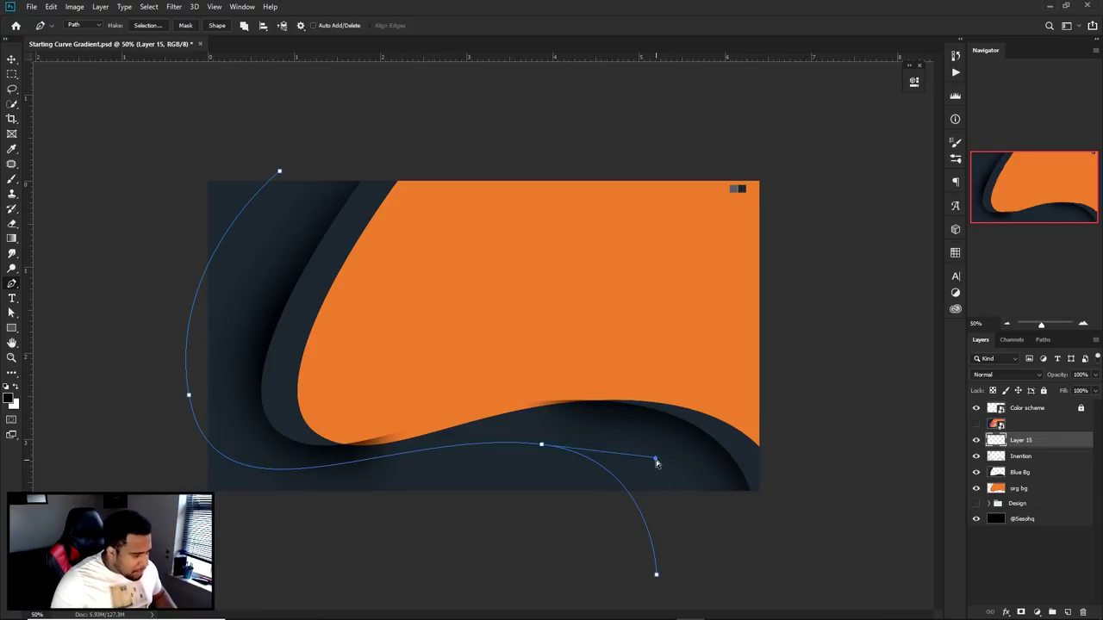
drag(667, 445, 691, 462)
click(190, 396)
click(542, 446)
click(542, 446)
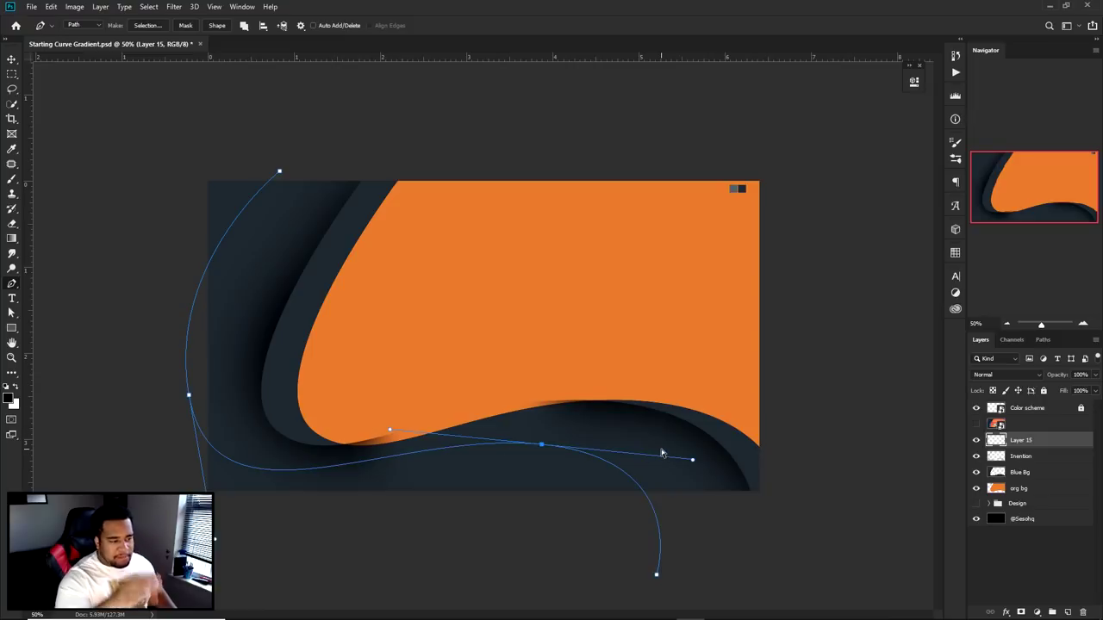
click(189, 397)
drag(166, 264, 157, 304)
drag(543, 450, 694, 457)
key(Escape)
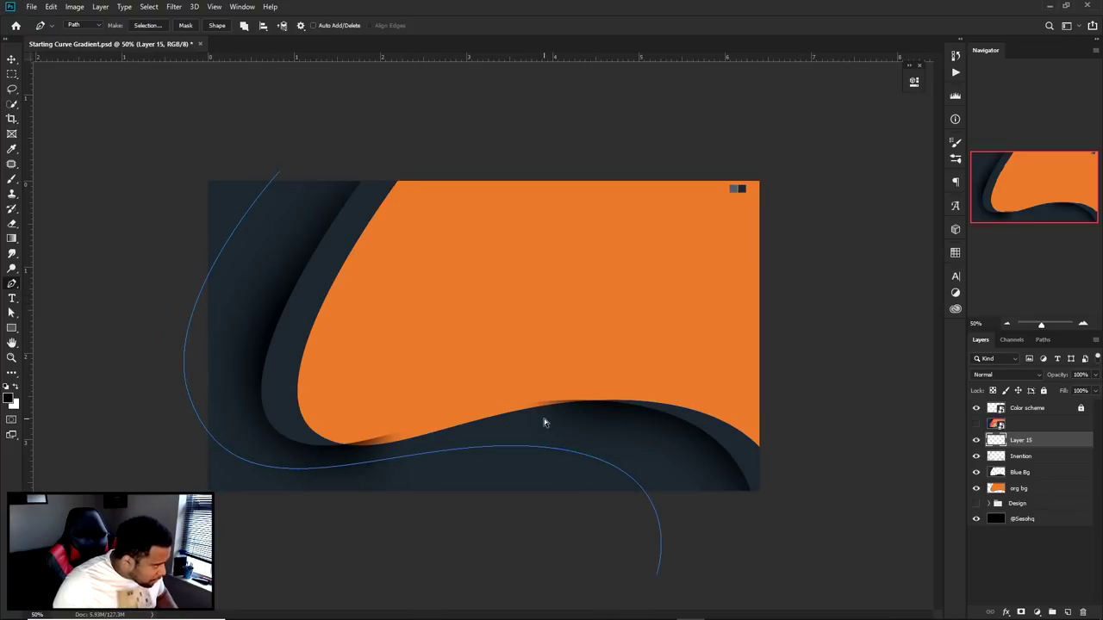
Close the path with anchor points running outside the canvas around its lower and left edges to the starting point
click(657, 574)
click(456, 577)
click(178, 556)
click(89, 454)
click(142, 194)
click(207, 158)
click(270, 151)
click(279, 171)
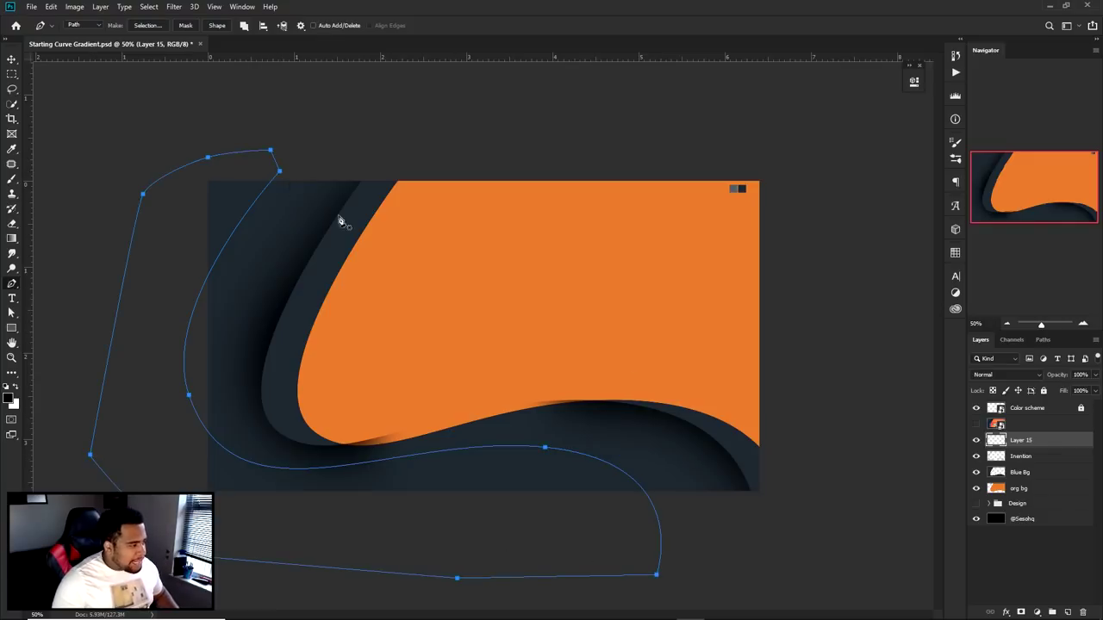
Fill the closed path with grey 505a63 at 100% opacity and delete the path
right_click(617, 226)
click(655, 290)
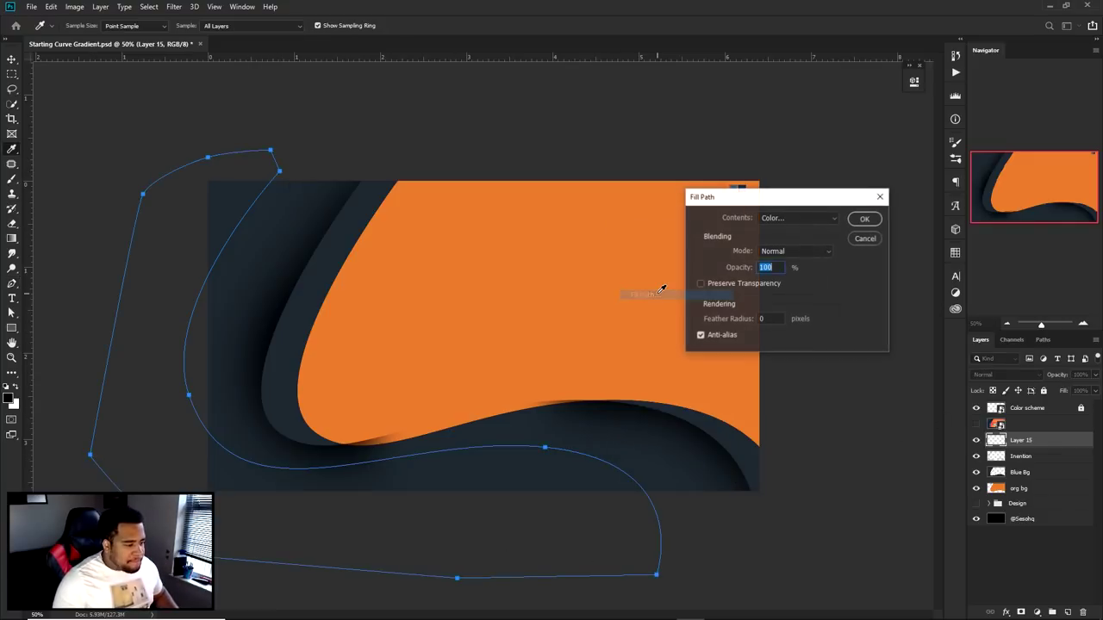
click(782, 221)
click(781, 221)
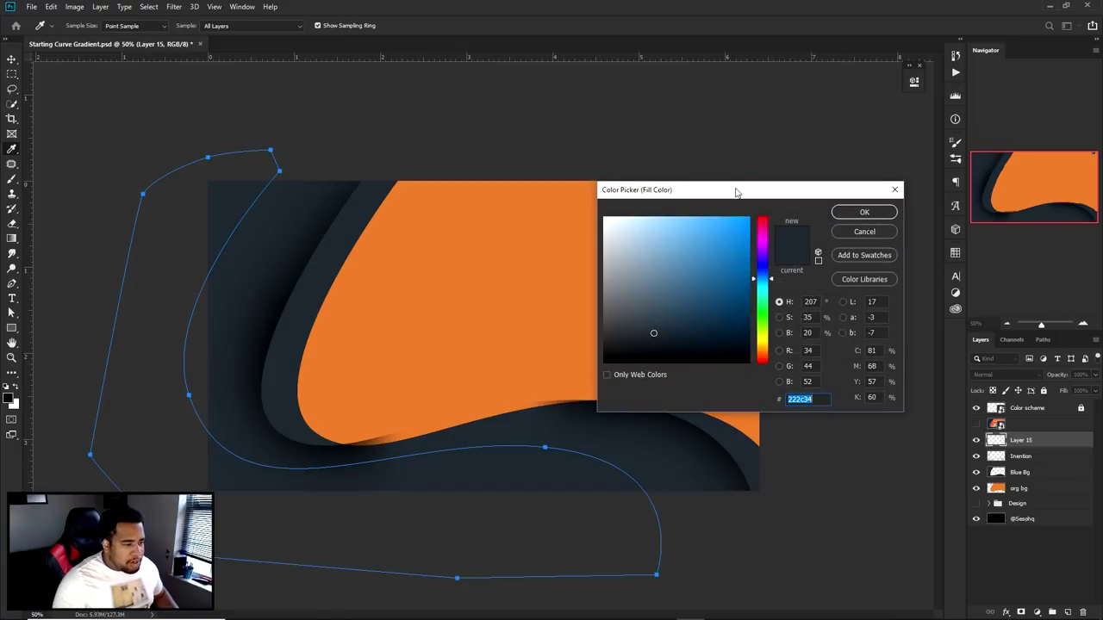
text(505a63)
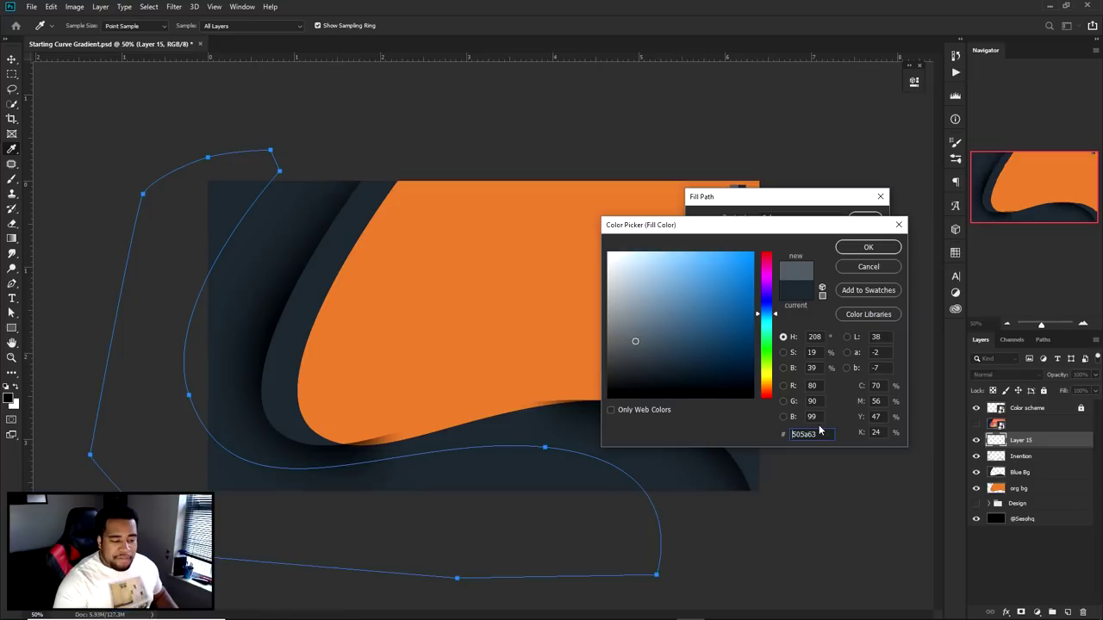
click(868, 250)
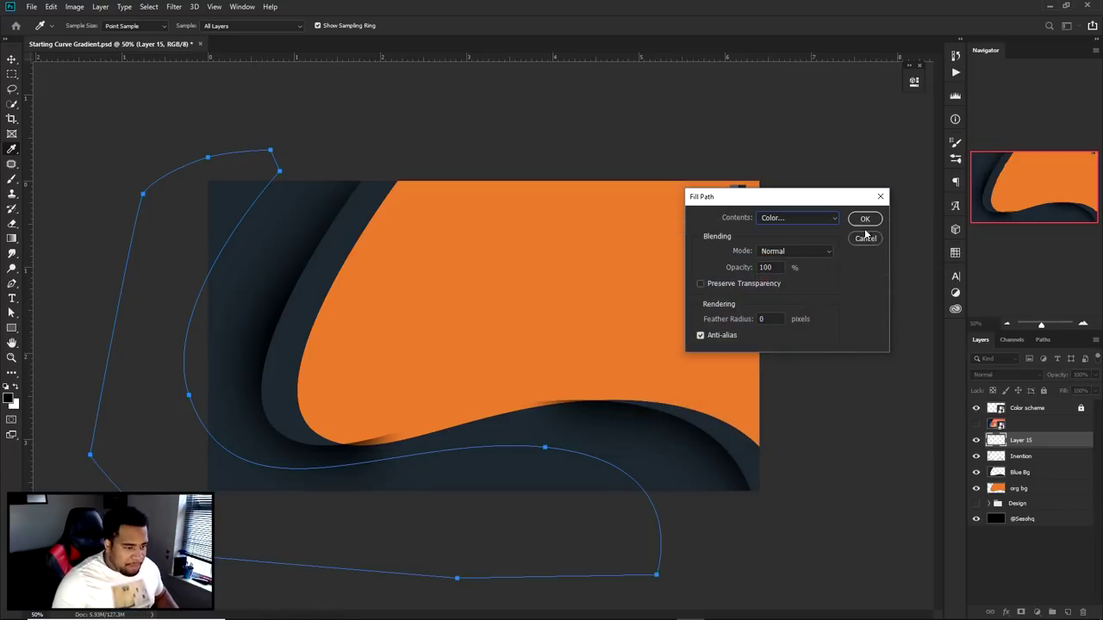
click(862, 217)
right_click(492, 305)
click(526, 320)
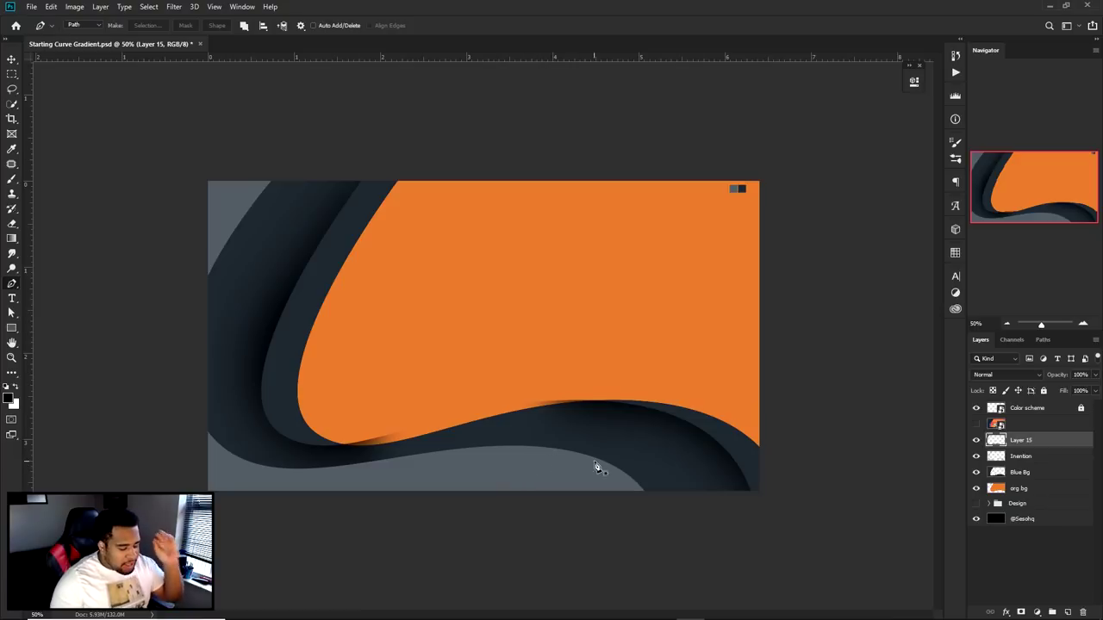
Compare the artwork with the reference and rename the grey curve layer Light blue bg
click(976, 425)
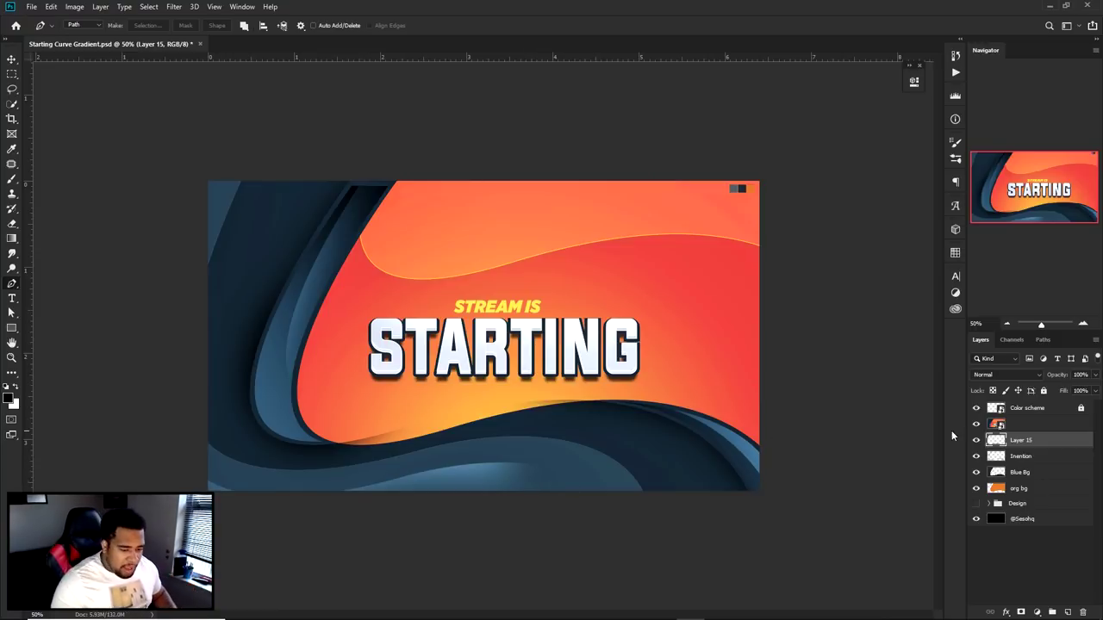
click(976, 423)
double_click(1021, 439)
text(Light blue bg)
key(Return)
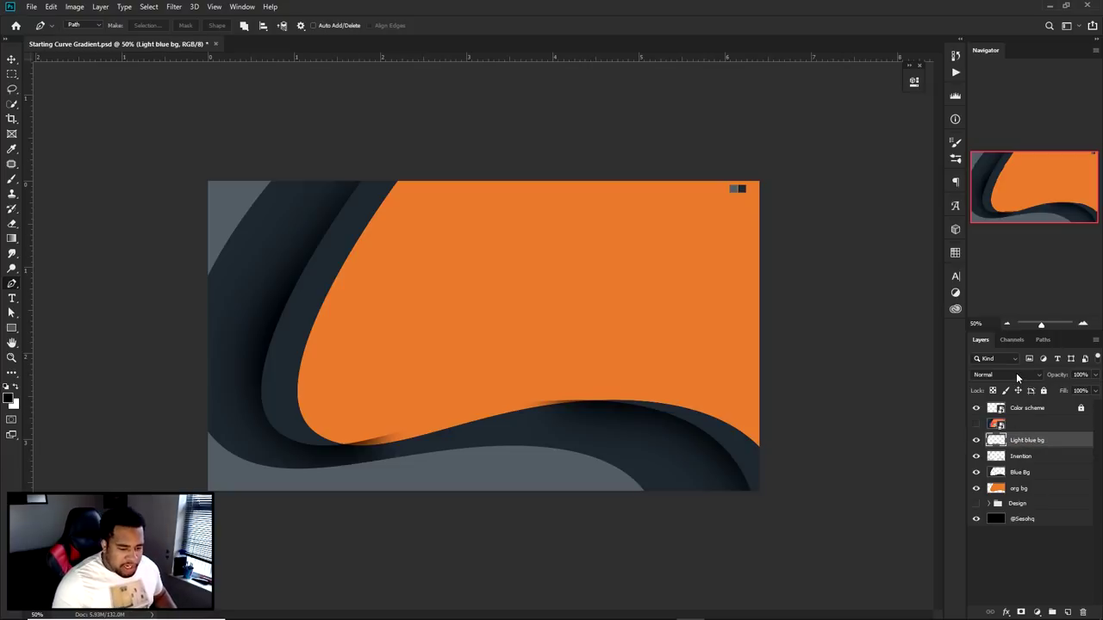
Set the Light blue bg layer's blend mode to Color Dodge and check it against the reference artwork
click(977, 424)
click(979, 424)
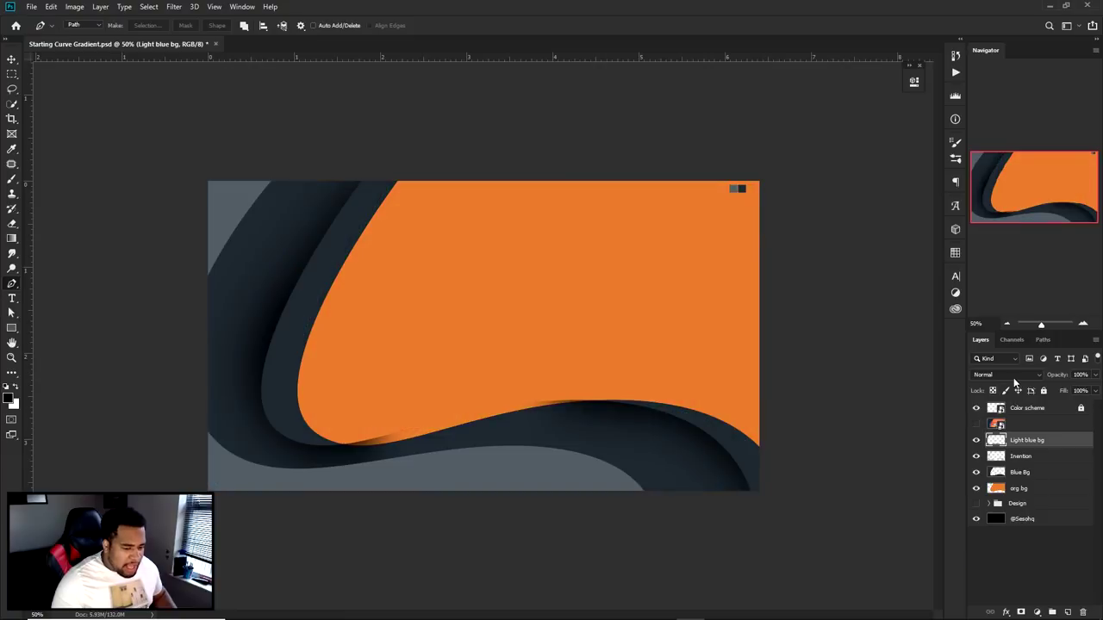
click(1005, 375)
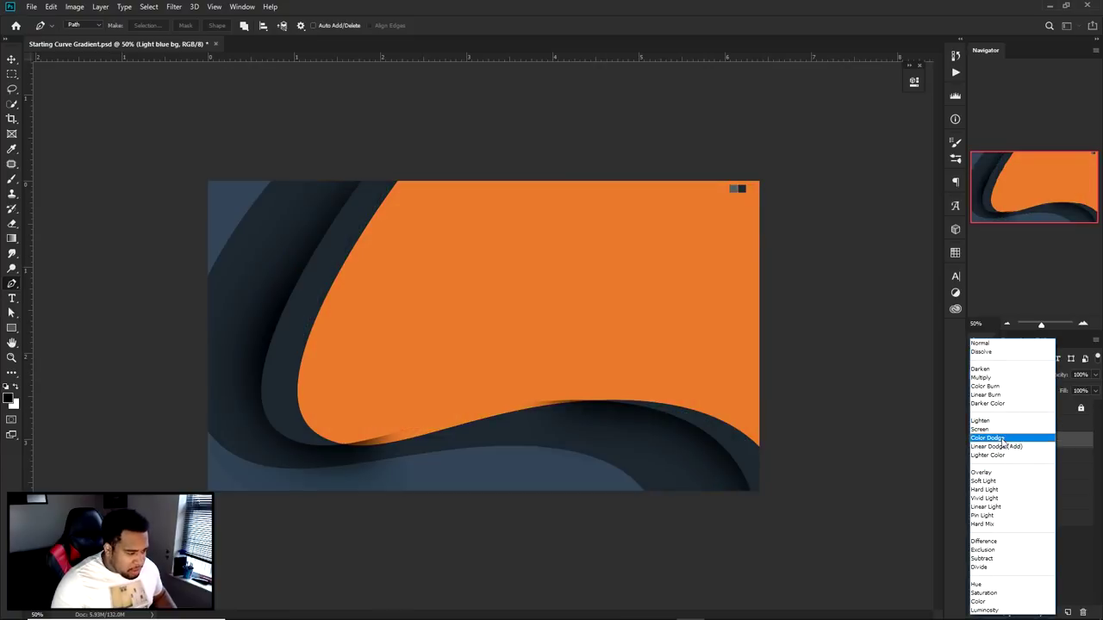
click(1002, 439)
click(977, 424)
click(977, 424)
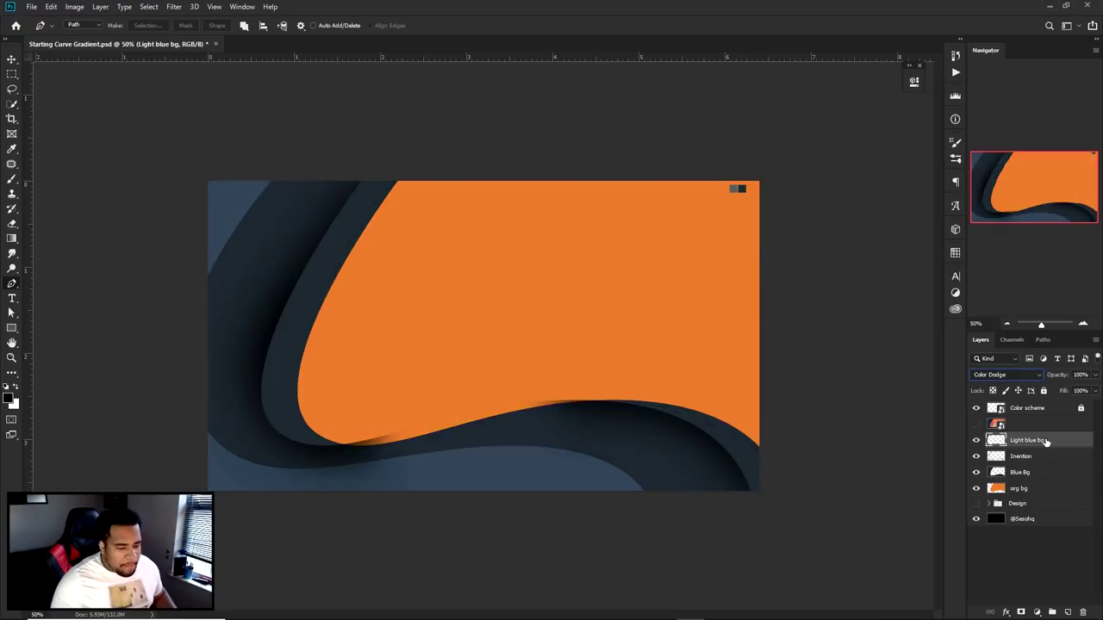
Add a 1 px stroke effect positioned outside the shape to the Light blue bg layer
double_click(1067, 441)
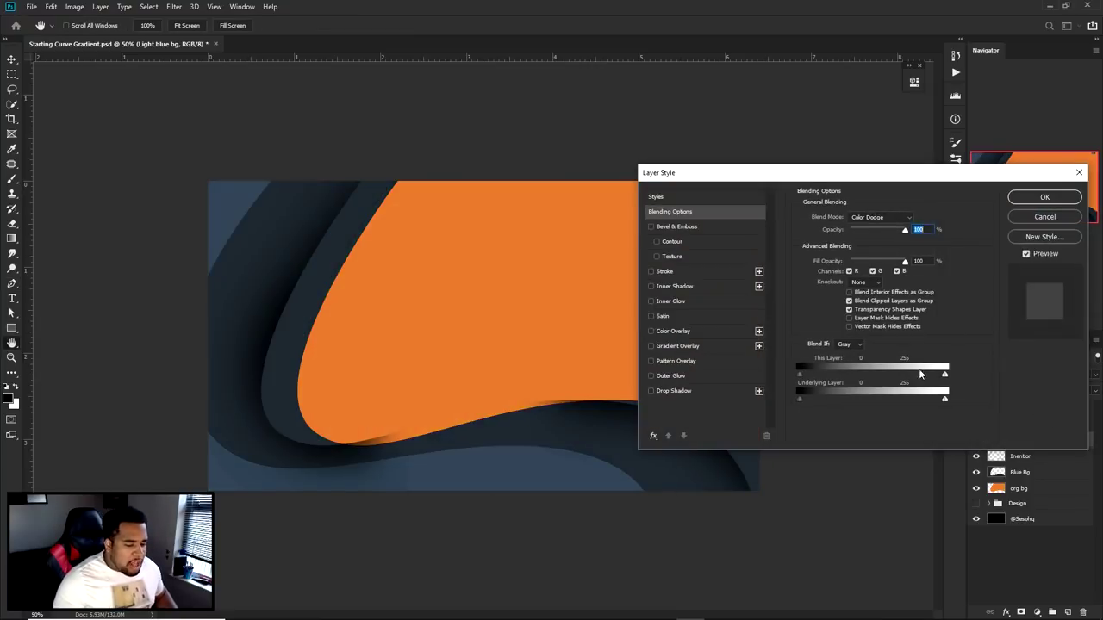
click(670, 271)
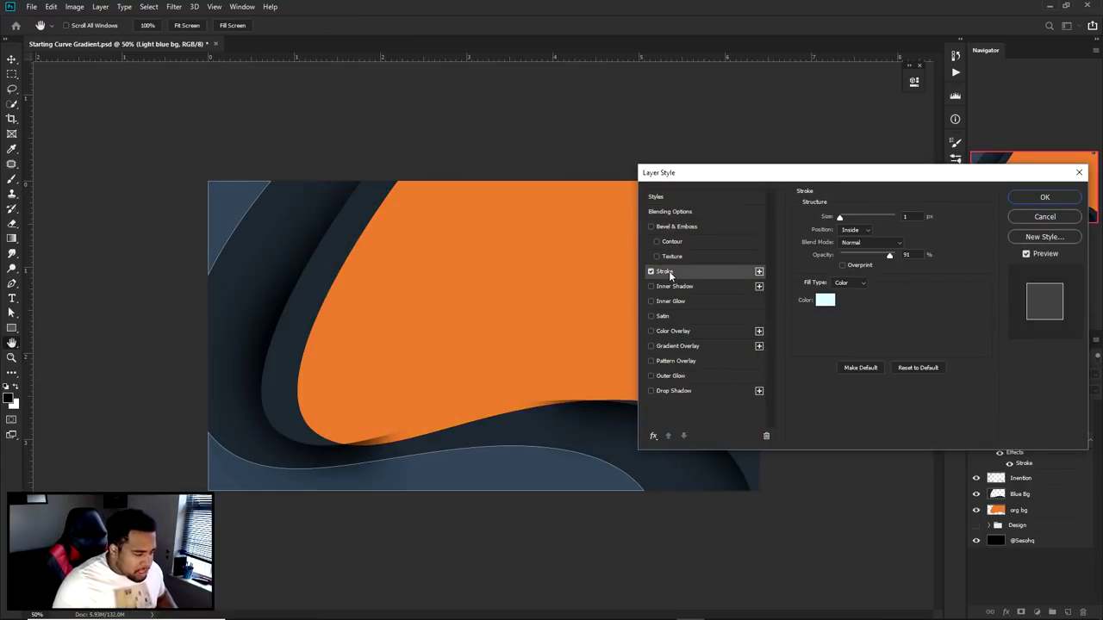
click(915, 215)
click(862, 229)
click(854, 244)
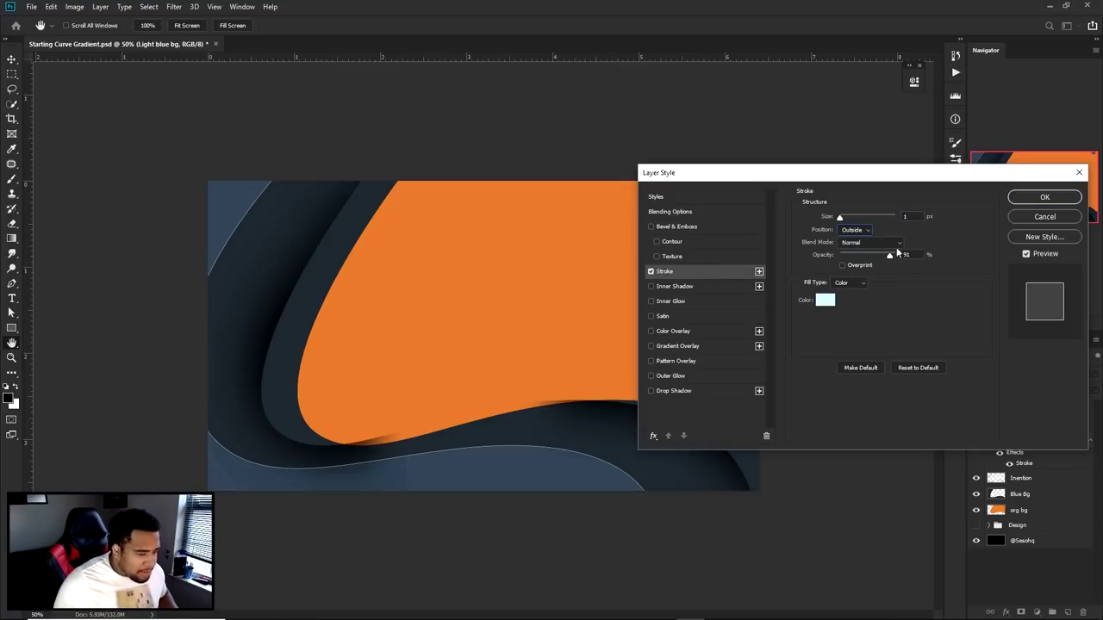
Set the stroke color to pale blue ceeaf0, apply the layer style, and inspect the stroke up close
click(825, 300)
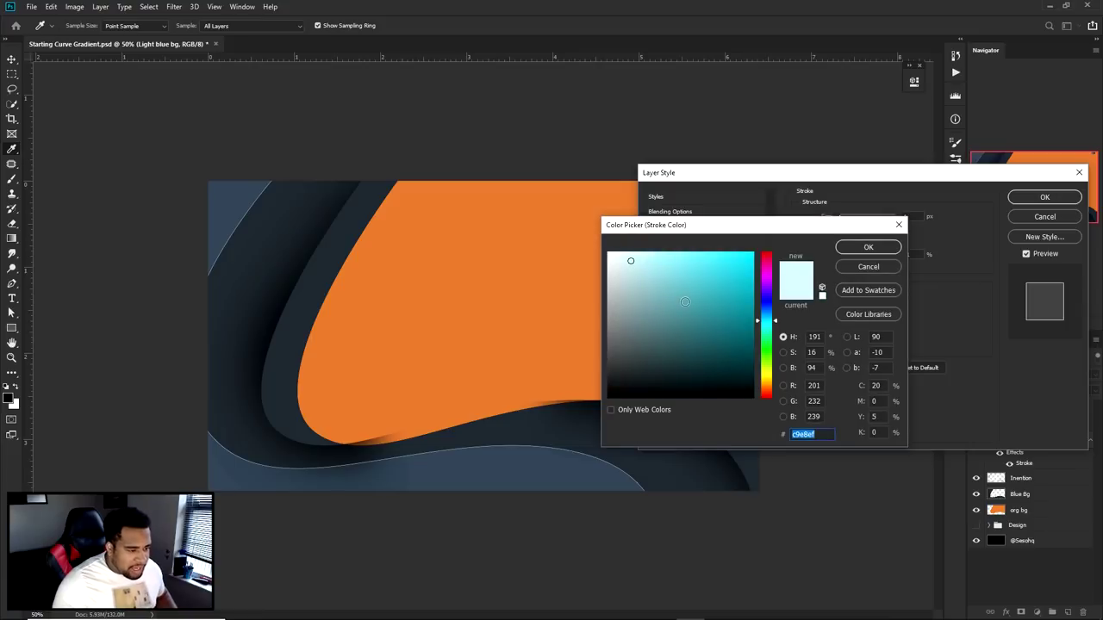
drag(629, 260, 628, 260)
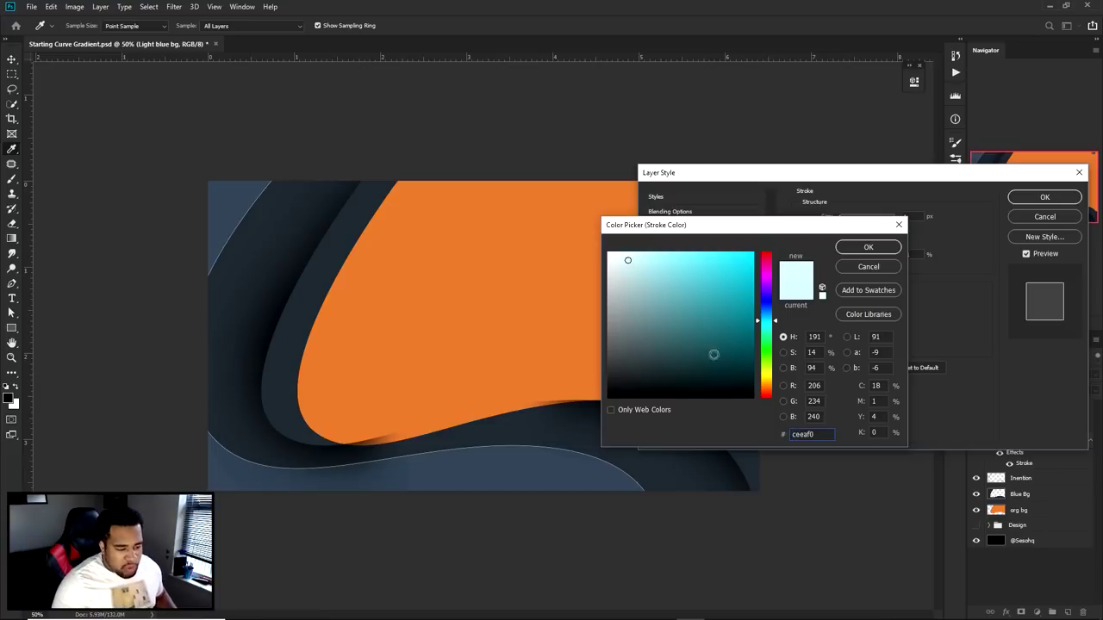
drag(815, 433, 789, 434)
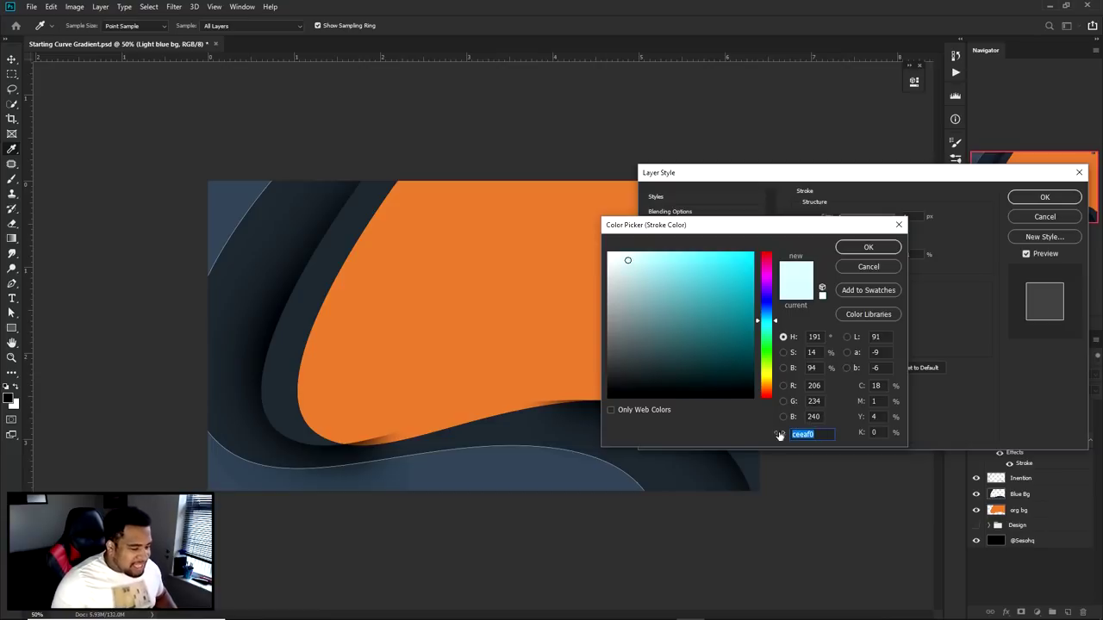
click(864, 247)
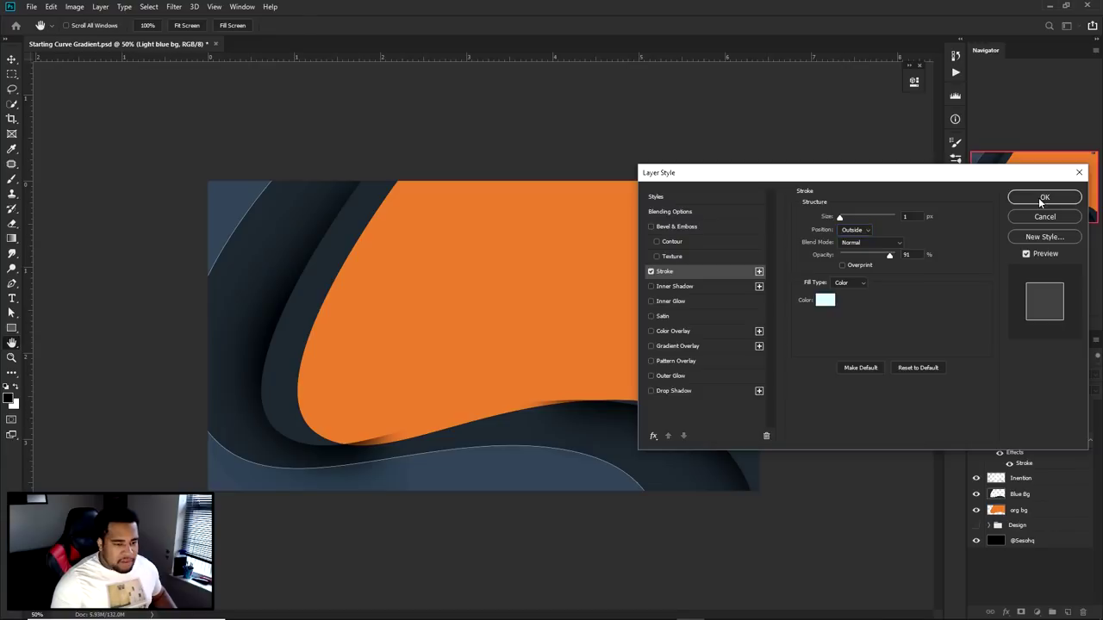
click(1040, 197)
key(p)
key(v)
key(ctrl+1)
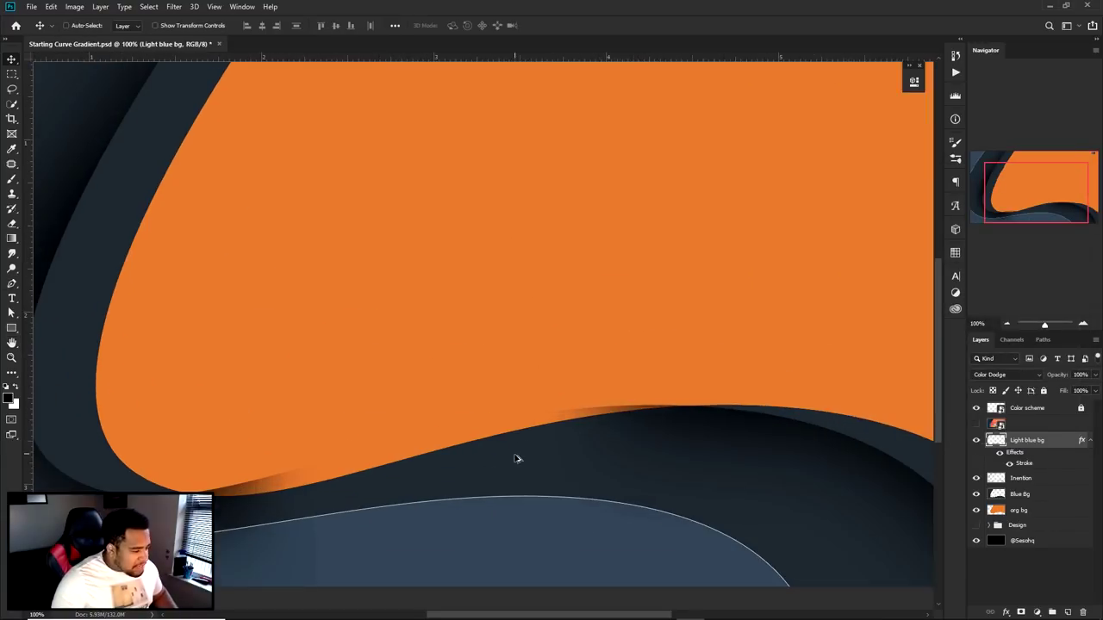
key(ctrl+minus)
key(ctrl+minus)
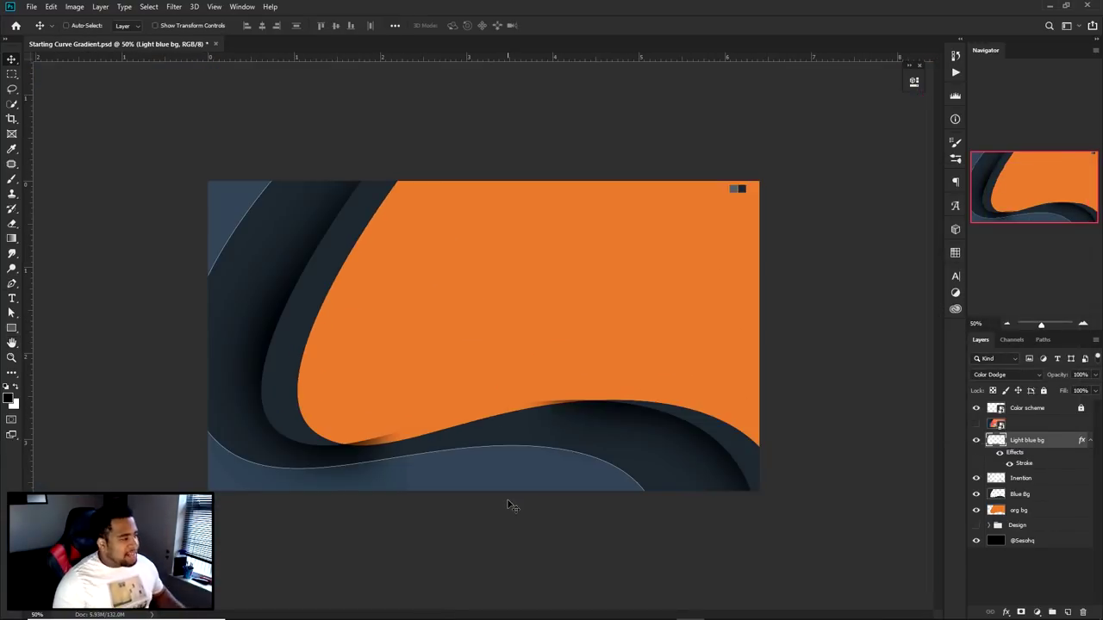
Compare the stroke with the reference artwork and lower its opacity to 35%
click(976, 424)
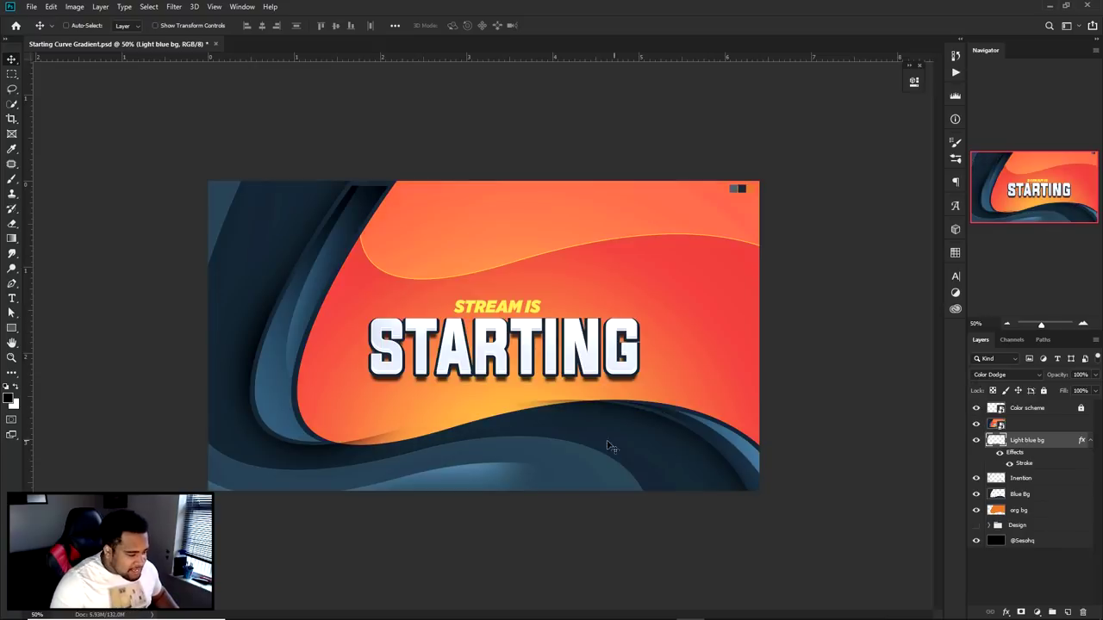
scroll(458, 450, up, 5)
key(ctrl+1)
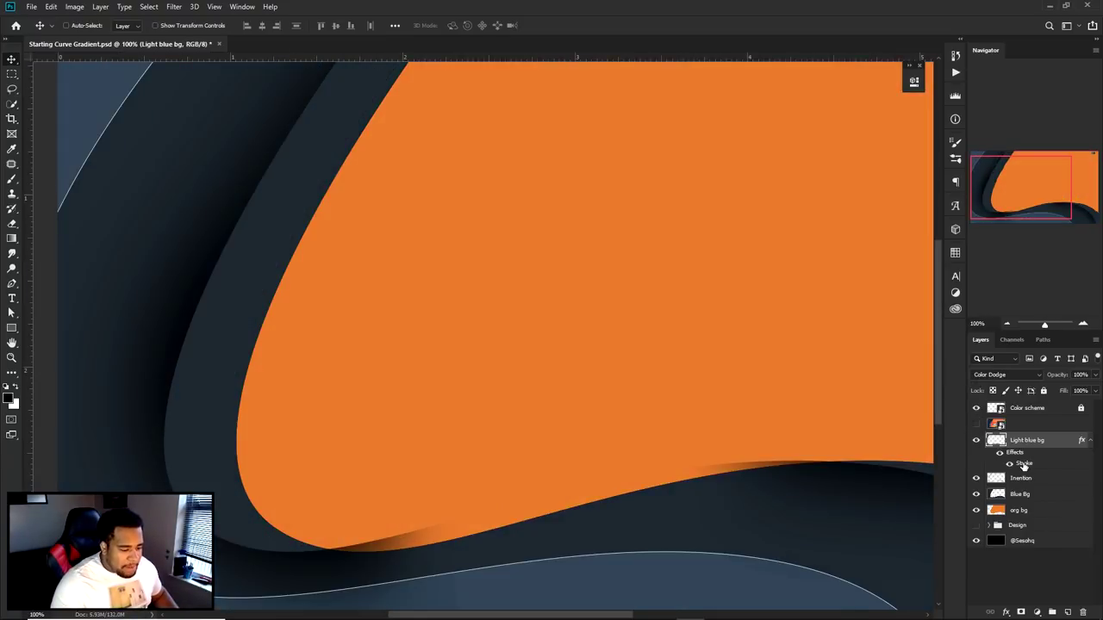
double_click(1023, 463)
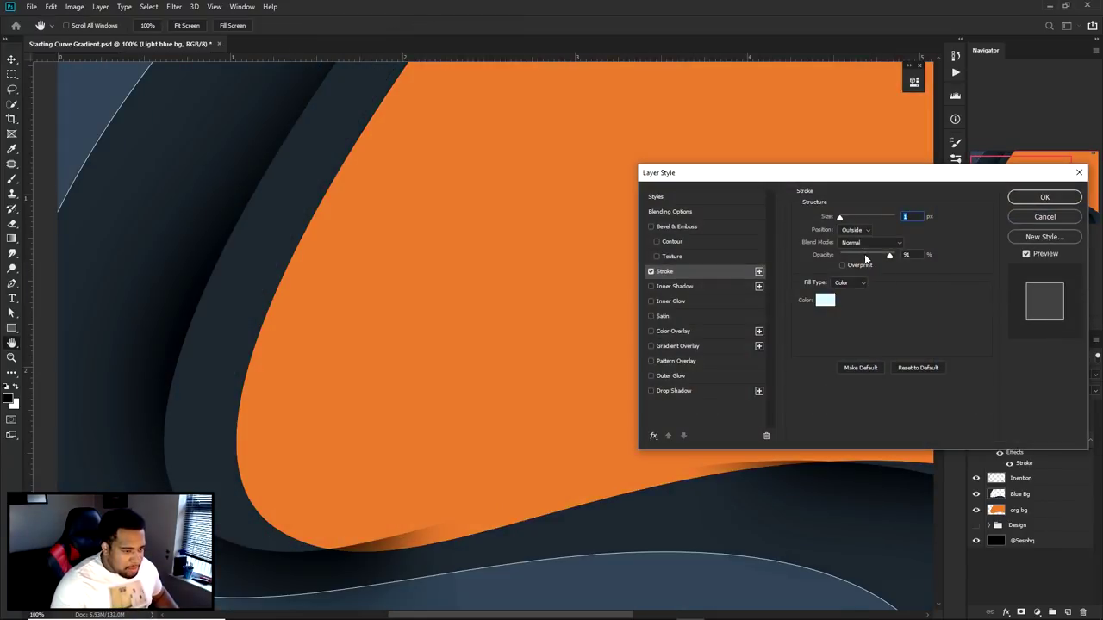
drag(864, 259, 855, 259)
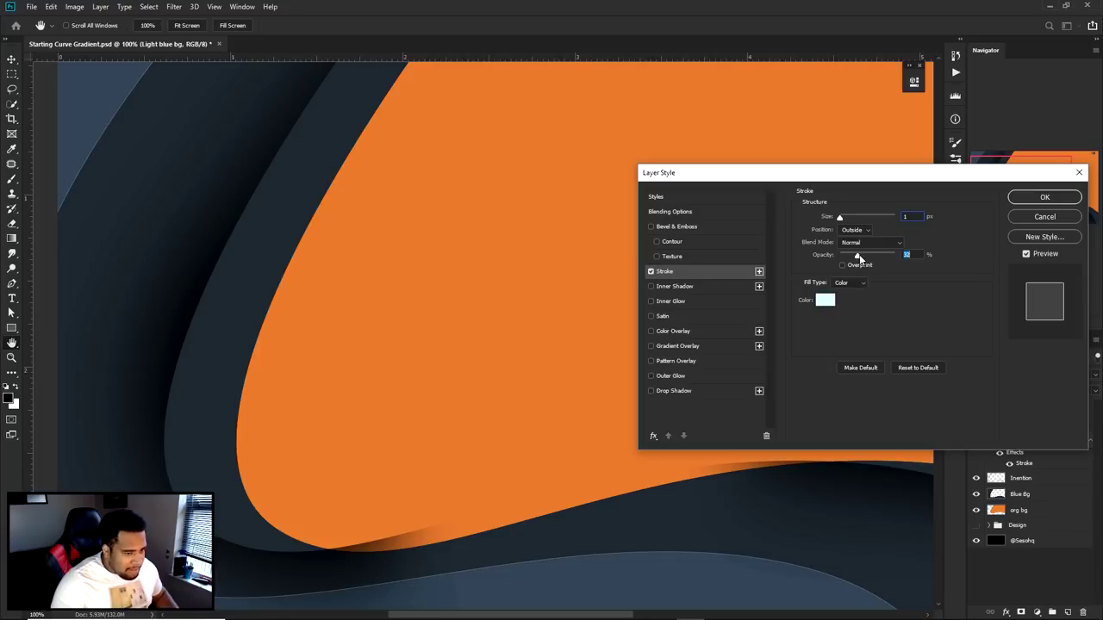
text(3)
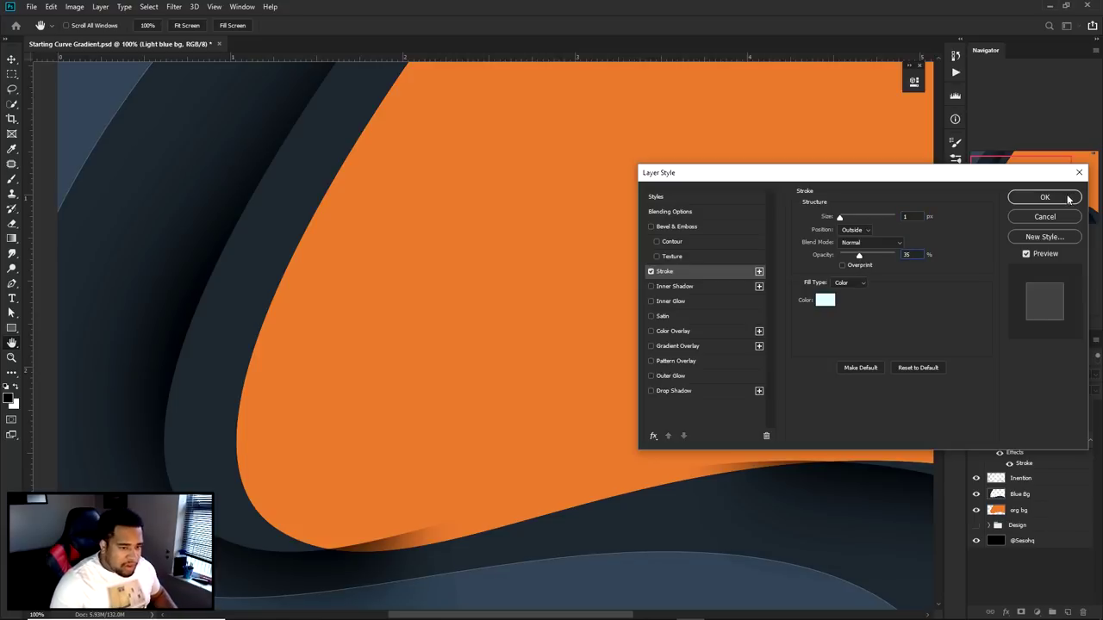
click(1043, 198)
key(ctrl+minus)
key(ctrl+minus)
key(ctrl+minus)
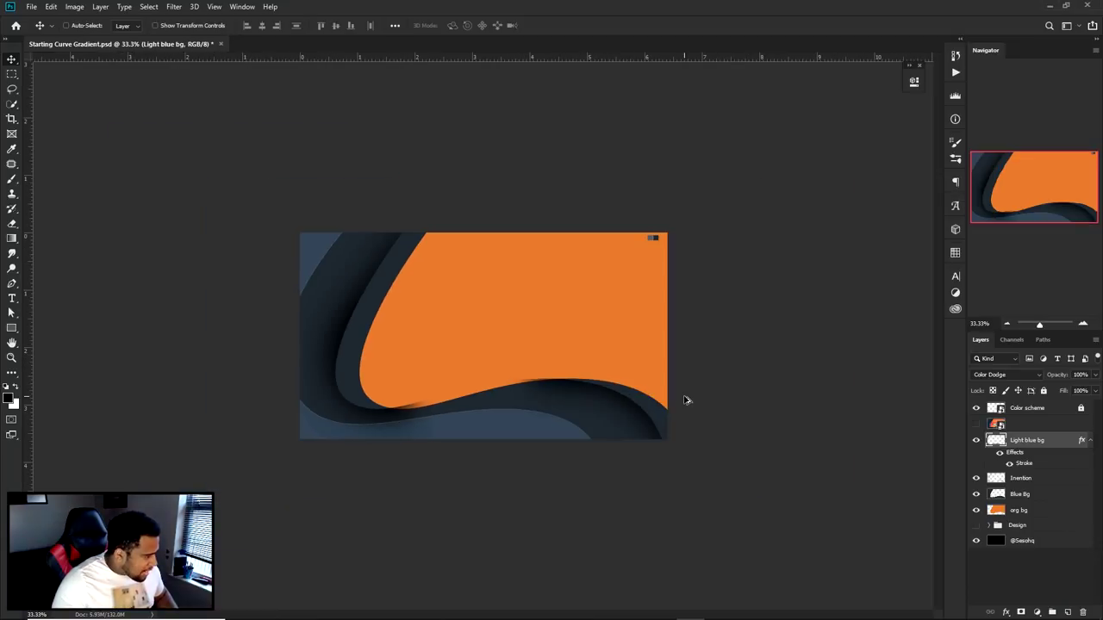
key(ctrl+plus)
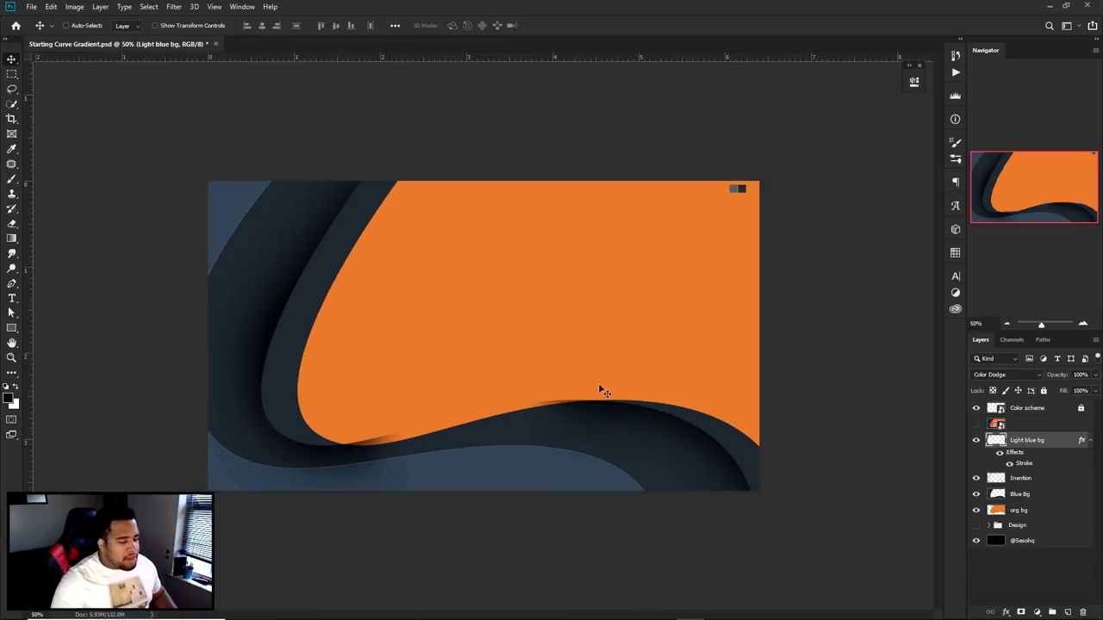
Load the Light blue bg shape as a selection and shift the selection outline down and to the left
ctrl+click(995, 441)
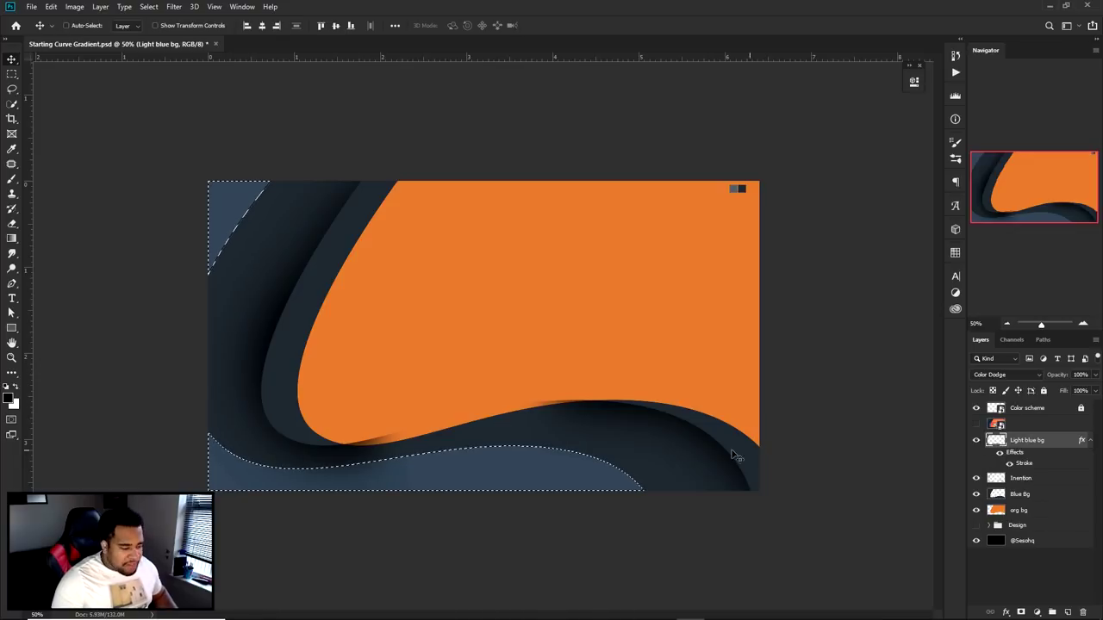
key(m)
drag(534, 470, 511, 489)
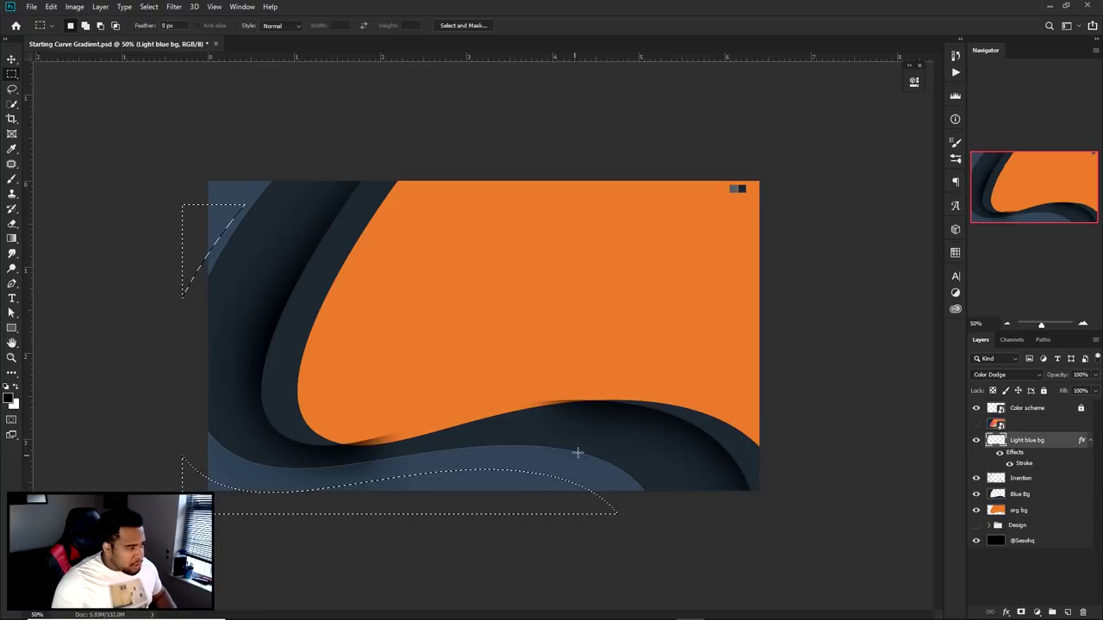
Brush soft white highlights inside the offset selection on a new layer, deselect, and set that layer's blend mode to Overlay
click(1067, 611)
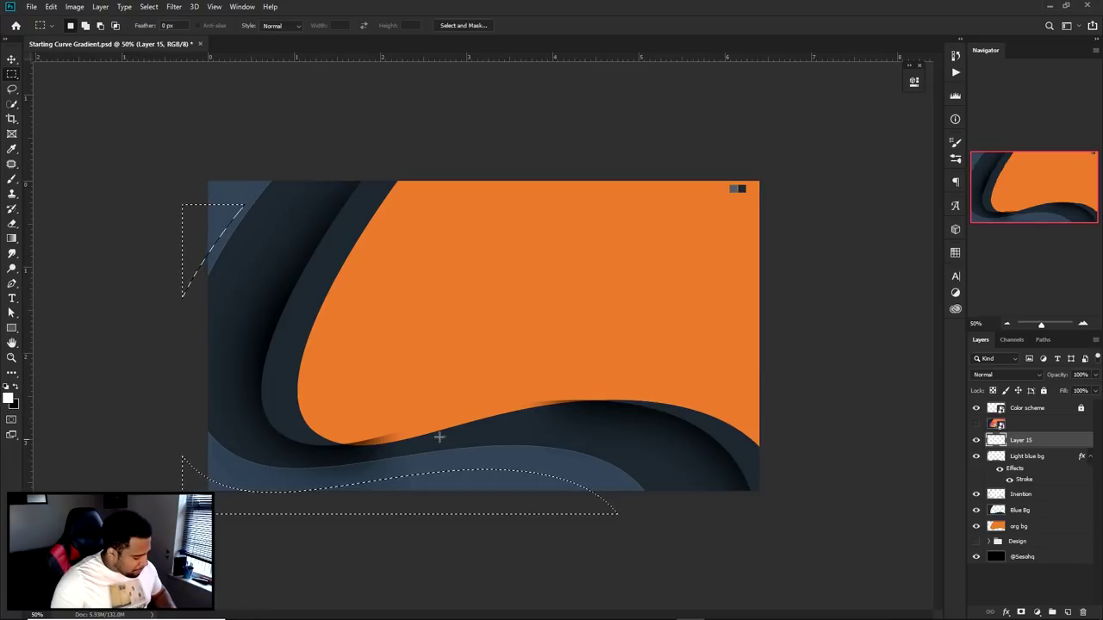
key(b)
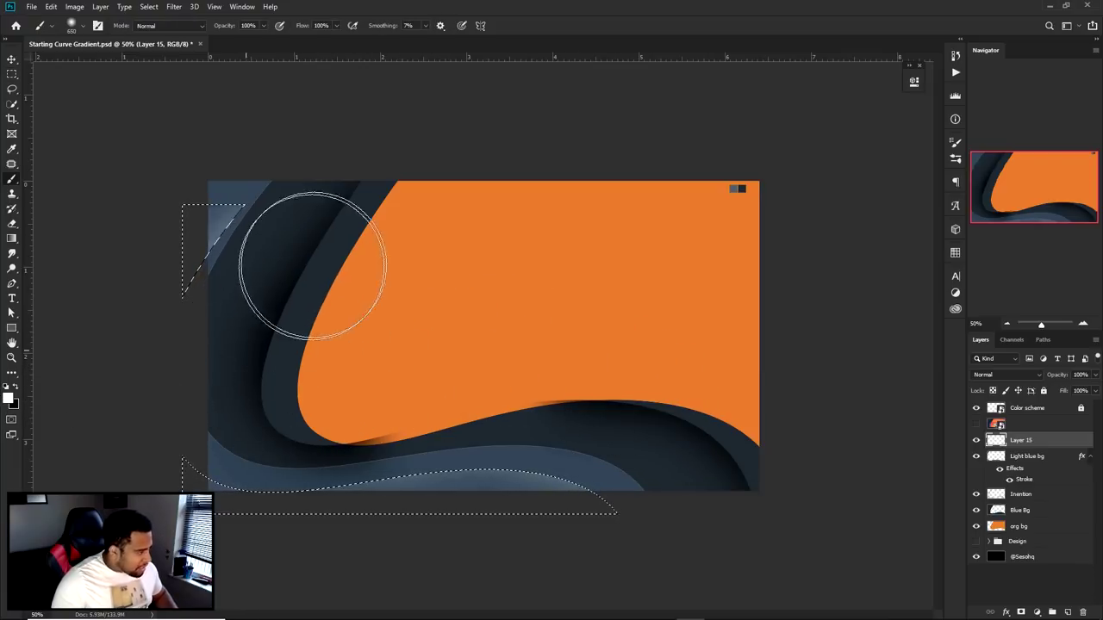
key(ctrl+d)
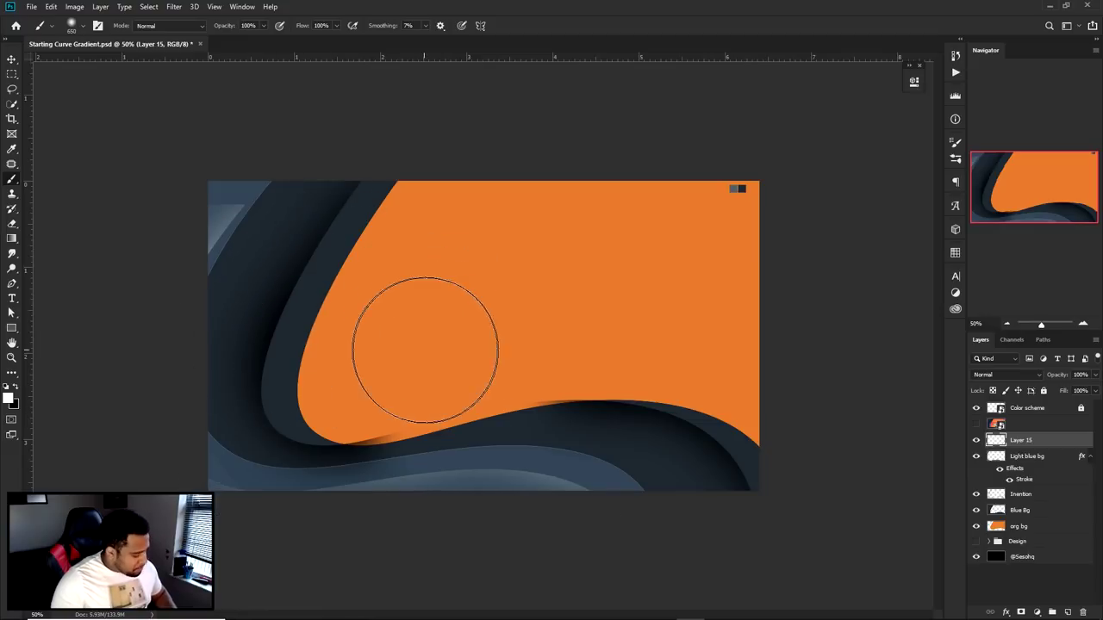
key(v)
click(1005, 375)
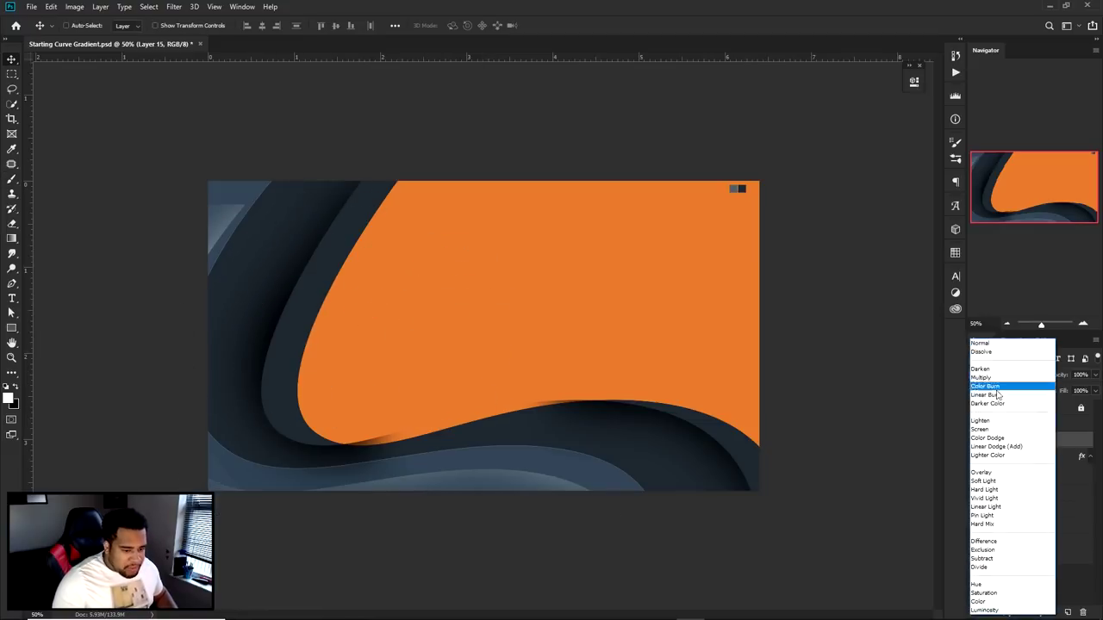
click(1004, 472)
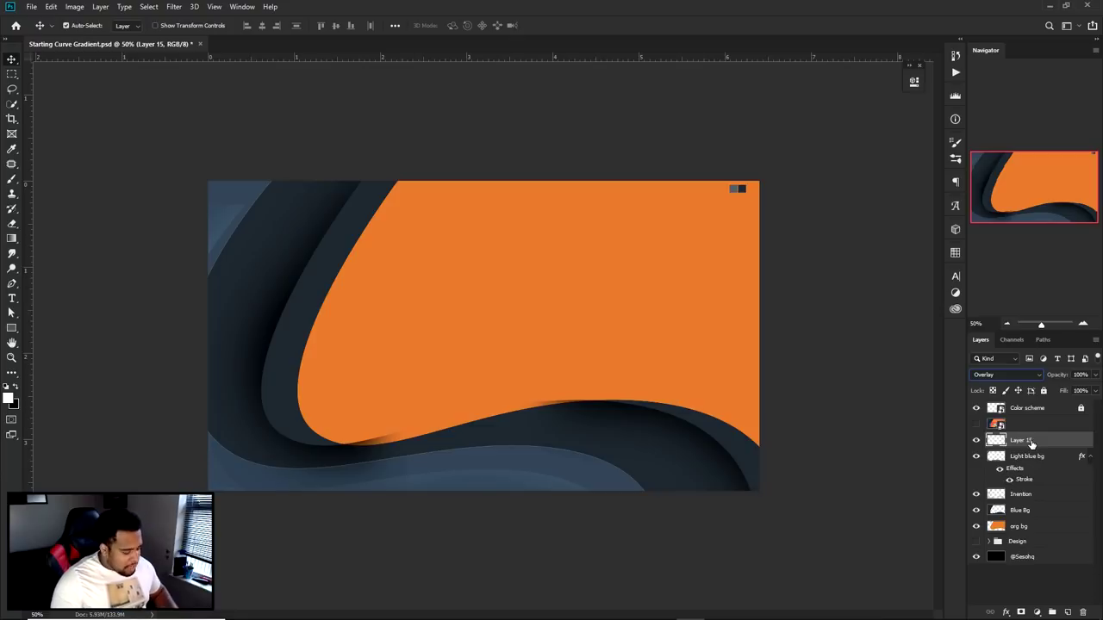
Duplicate the highlight layer twice, merge it with its copies, and set the merged layer's blend mode to Overlay
key(ctrl+j)
key(ctrl+j)
shift+click(1028, 473)
key(ctrl+e)
click(1034, 375)
click(889, 465)
Try to erase the upper part of the dark shading on the Inention layer with a large soft eraser
ctrl+click(608, 436)
key(e)
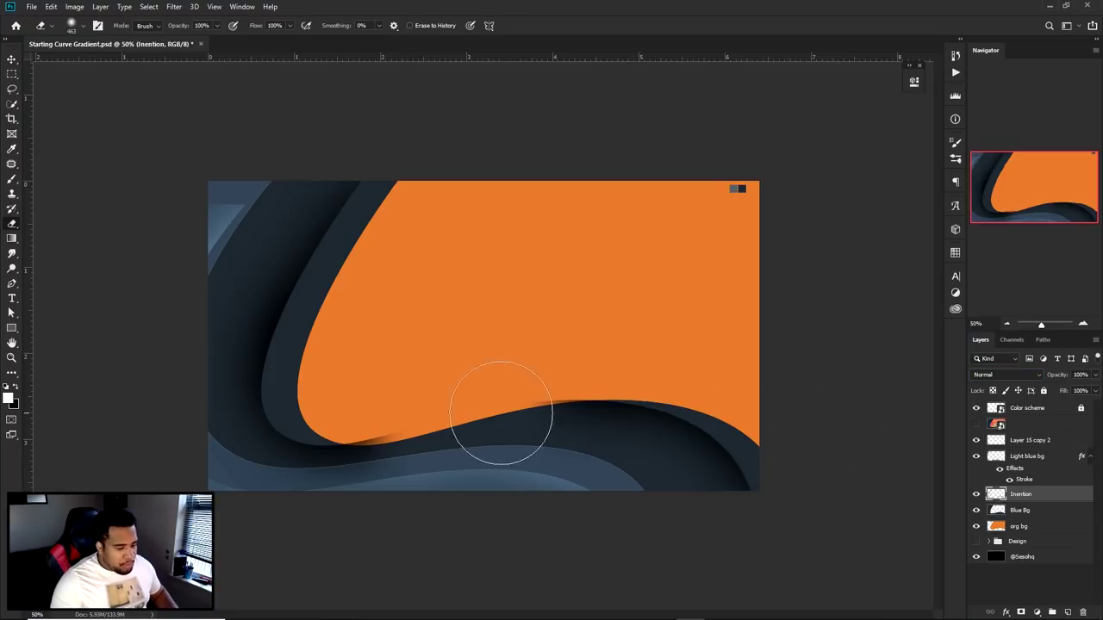
key(bracketleft)
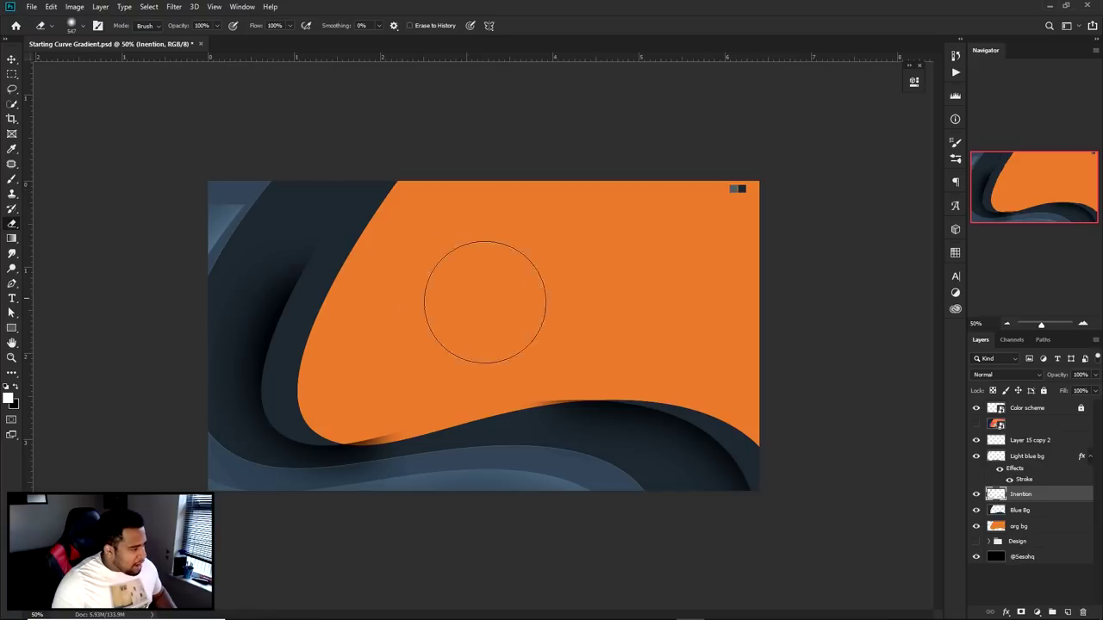
click(976, 495)
click(976, 494)
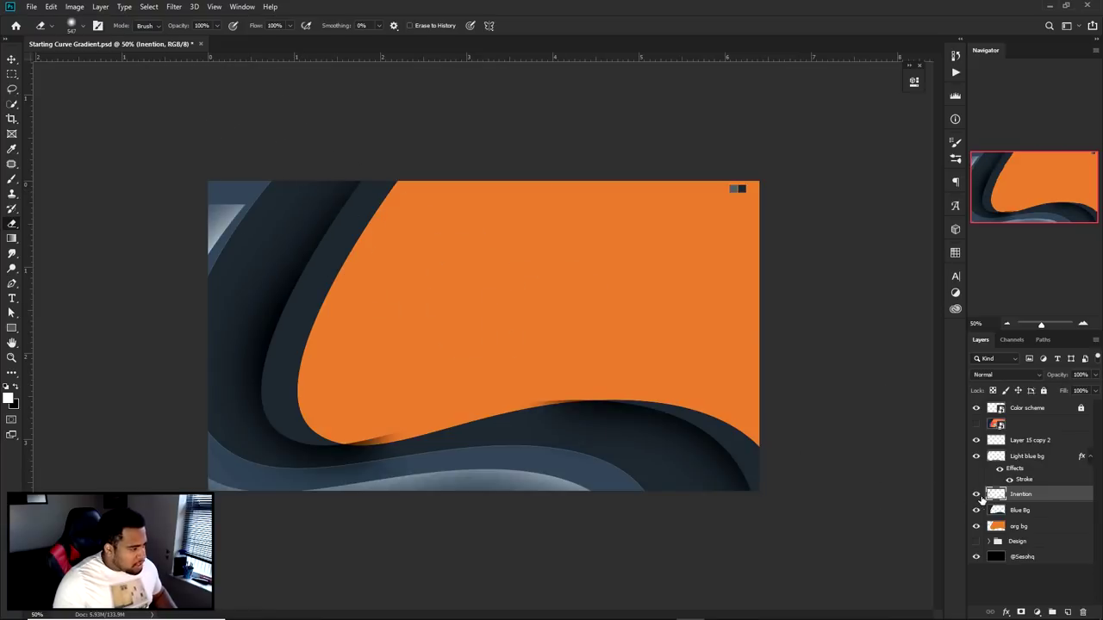
Try to split the upper-left highlight off the Layer 15 copy 2 layer, and undo the attempt
click(1027, 440)
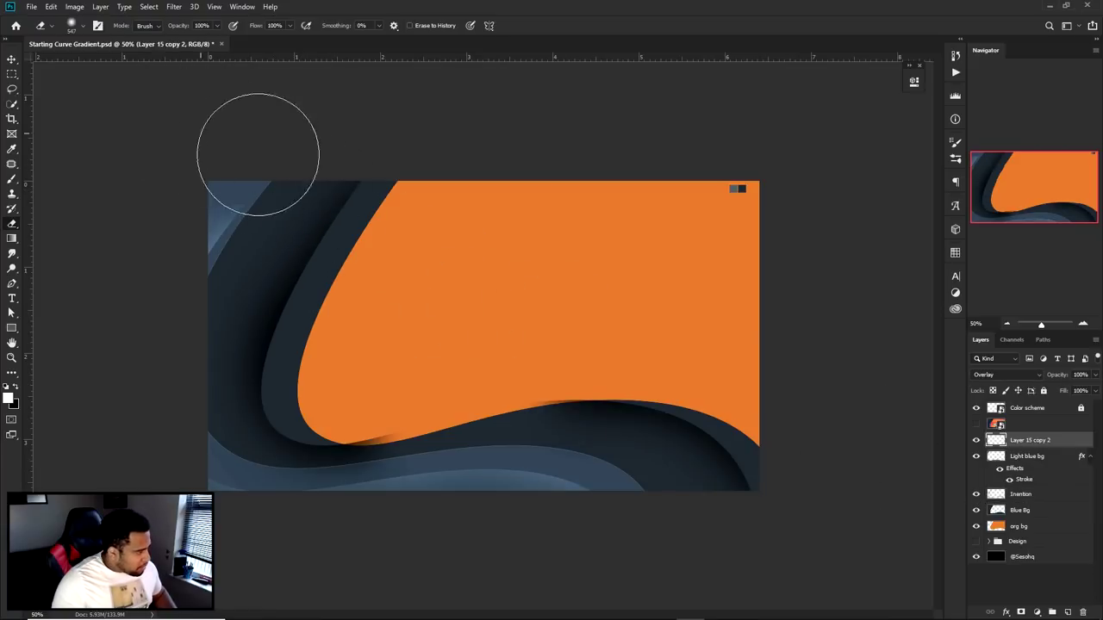
key(m)
mouse_move(174, 173)
mouse_down()
mouse_move(299, 312)
mouse_move(271, 291)
mouse_up()
right_click(302, 309)
click(299, 326)
key(v)
key(ctrl+z)
key(ctrl+z)
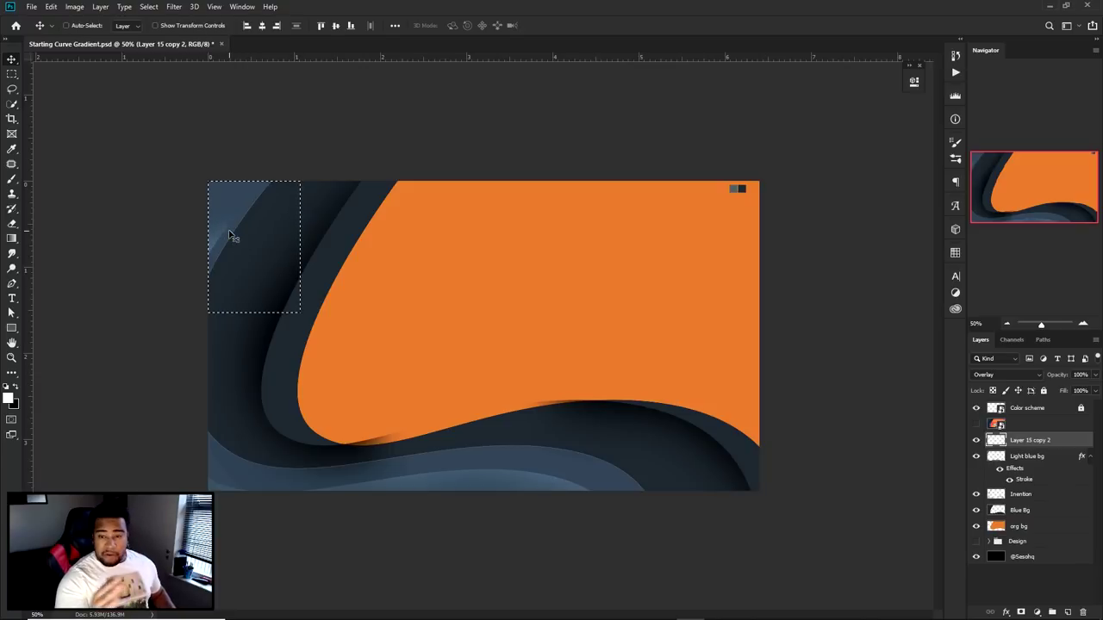
Marquee-select an area of about 1.39 by 1.51 in at the canvas's upper-left corner and put its highlight on a separate layer
key(m)
drag(207, 181, 328, 311)
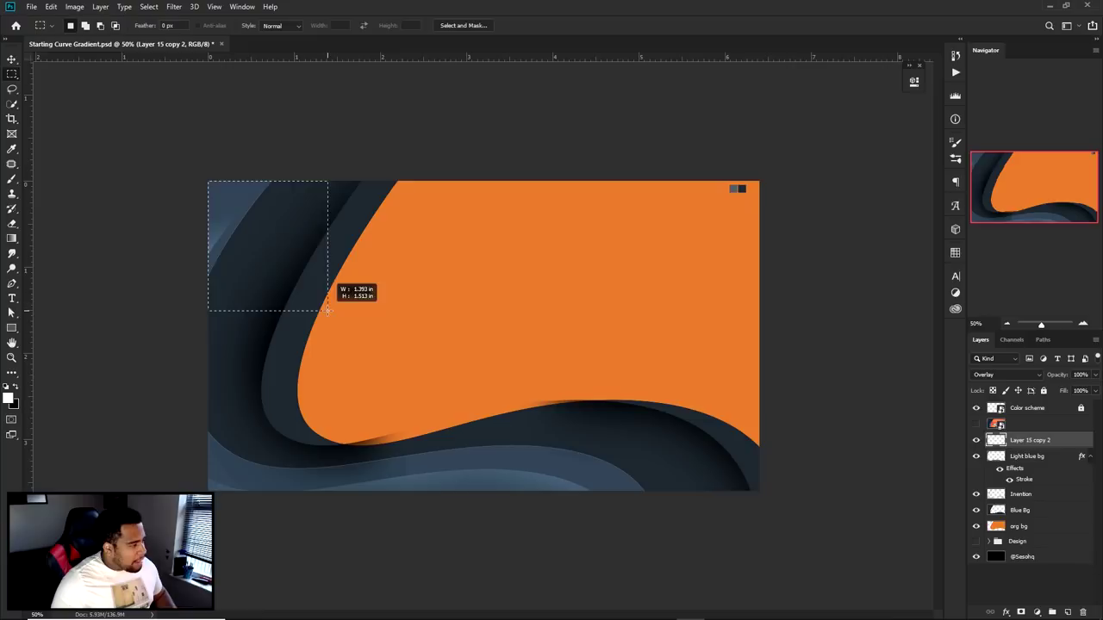
right_click(246, 240)
click(296, 329)
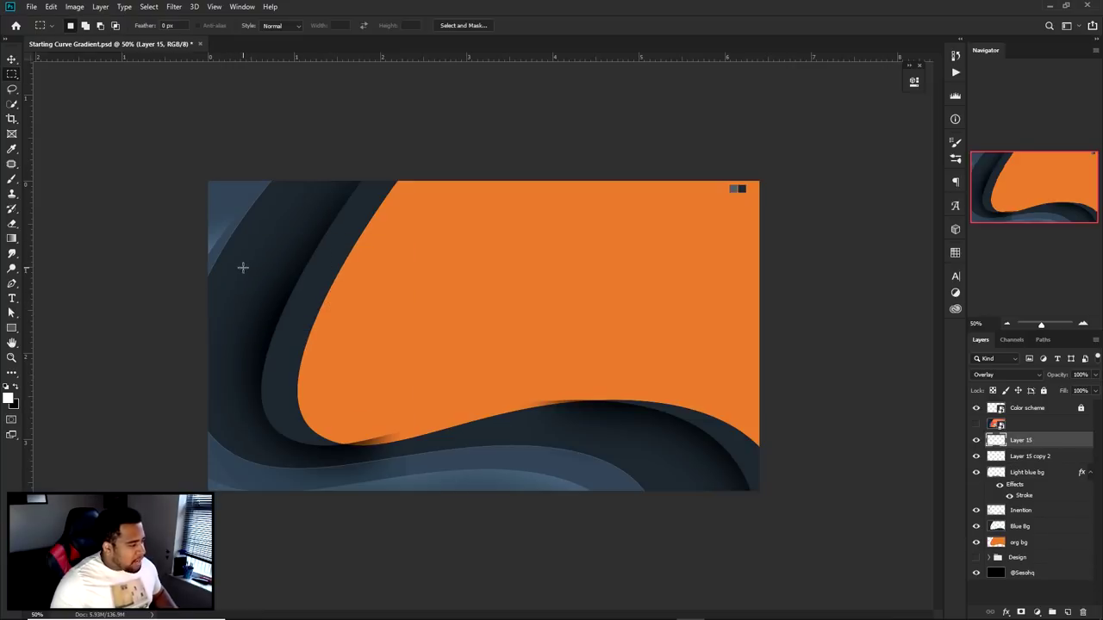
Reposition the highlight on Layer 15 slightly within the light blue curve at the canvas's upper-left corner
key(v)
drag(232, 263, 232, 267)
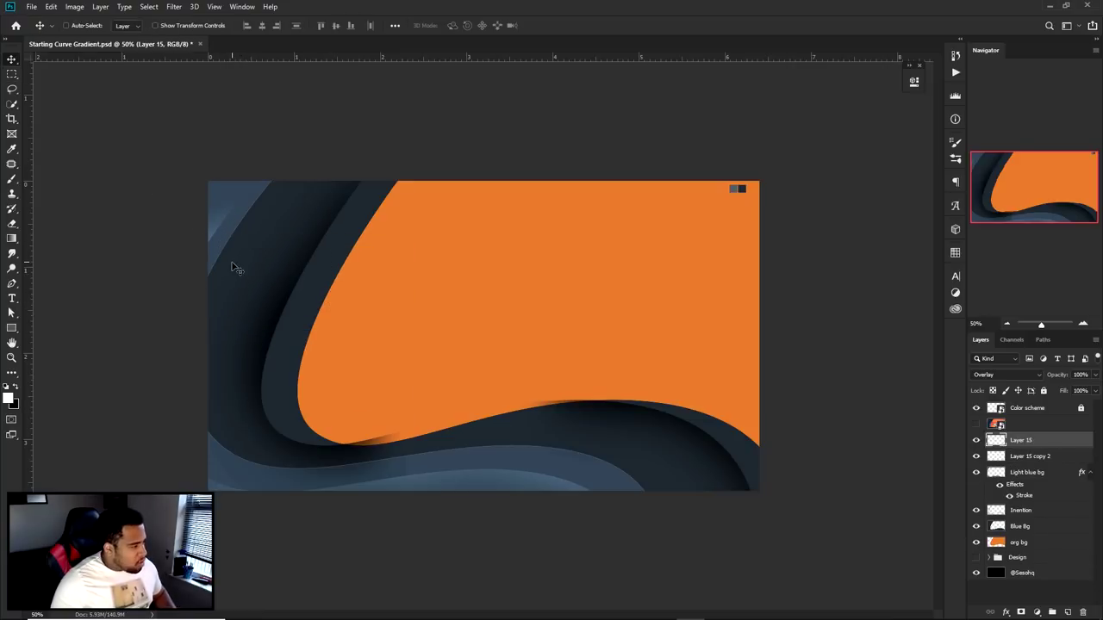
click(12, 62)
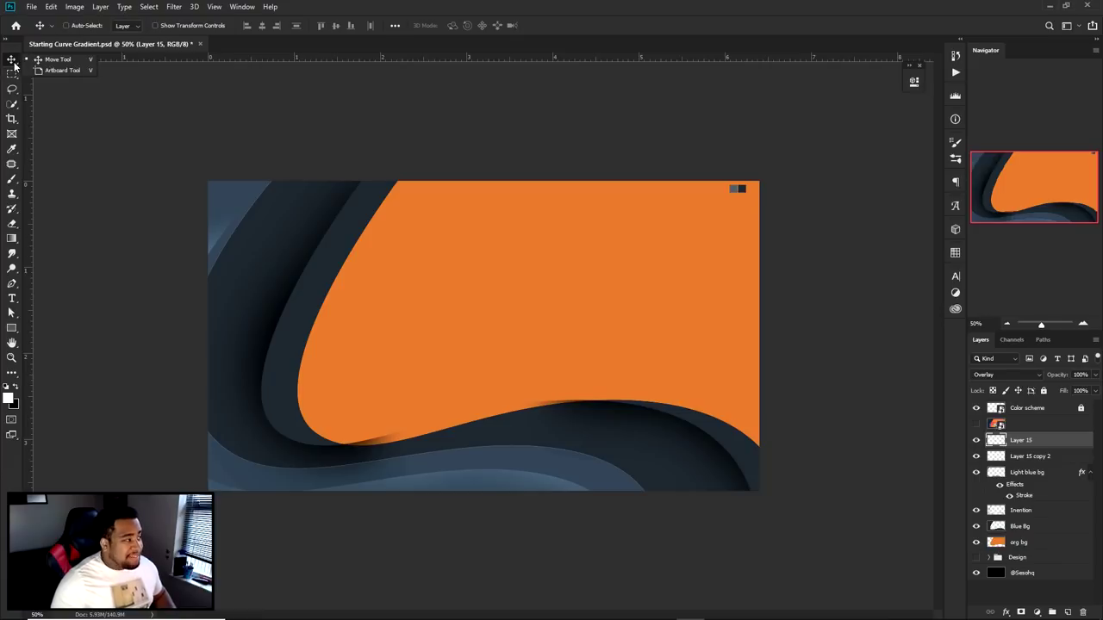
drag(280, 271, 276, 252)
Soften the right end of the lower highlight on Layer 15 copy 2 with the large soft eraser
ctrl+click(496, 477)
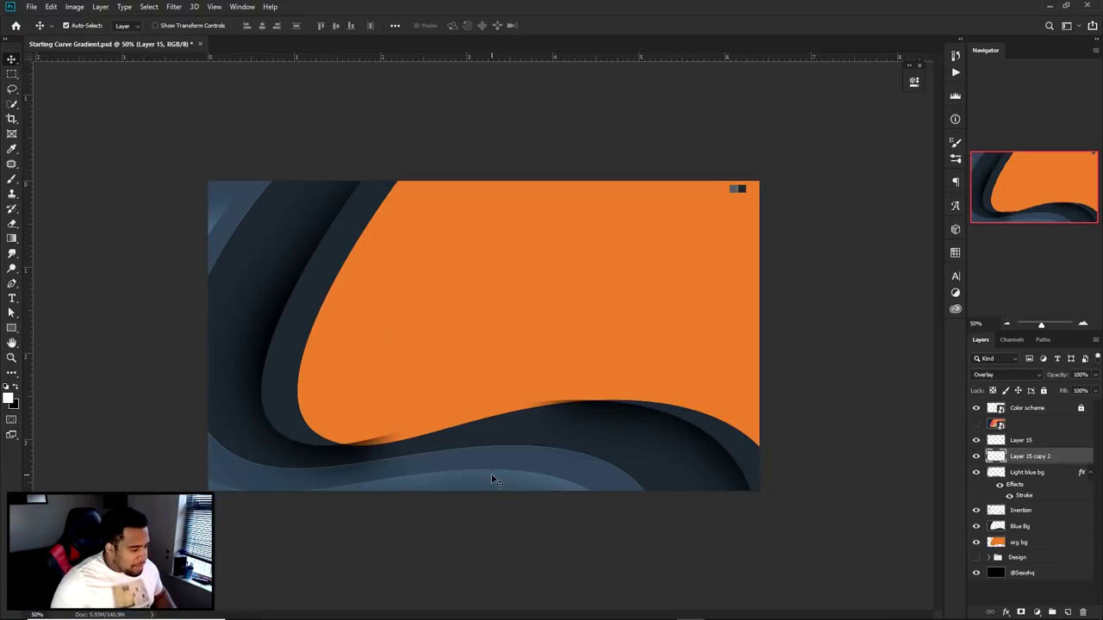
key(e)
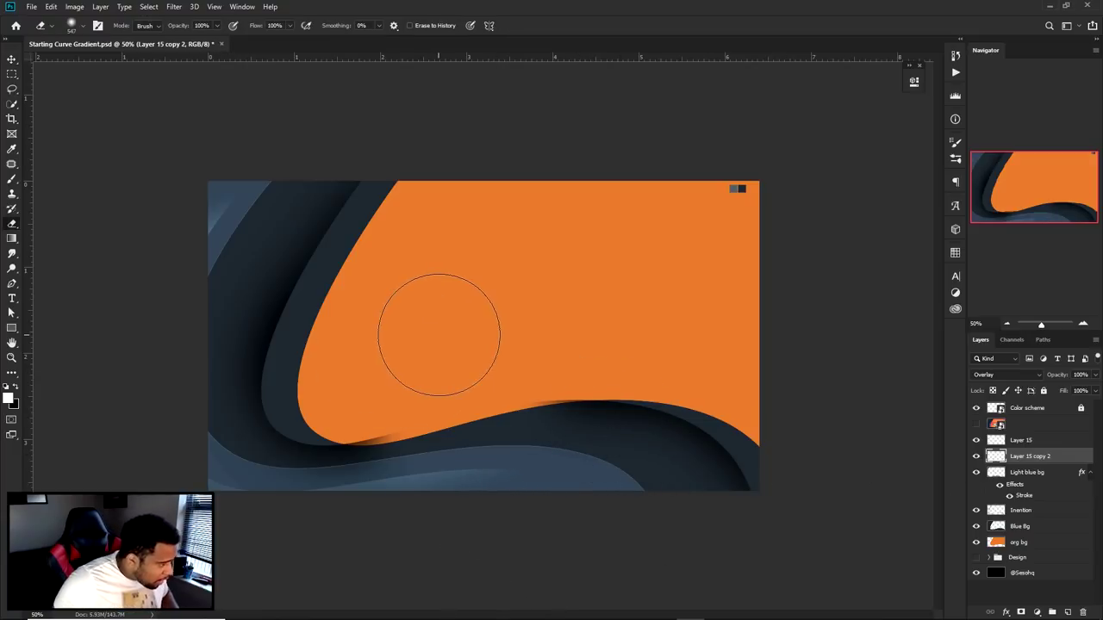
key(v)
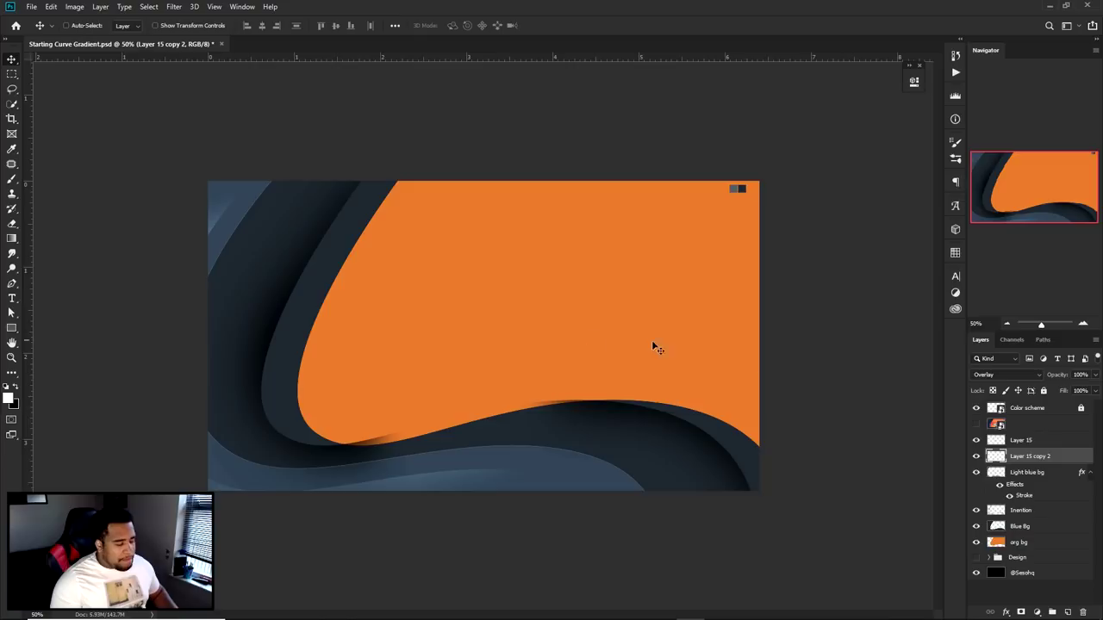
Rename Layer 15 copy 2 as "highlight 1" and Layer 15 as "hightlight 2"
double_click(1031, 456)
text(Highlight 1)
key(Return)
double_click(1029, 439)
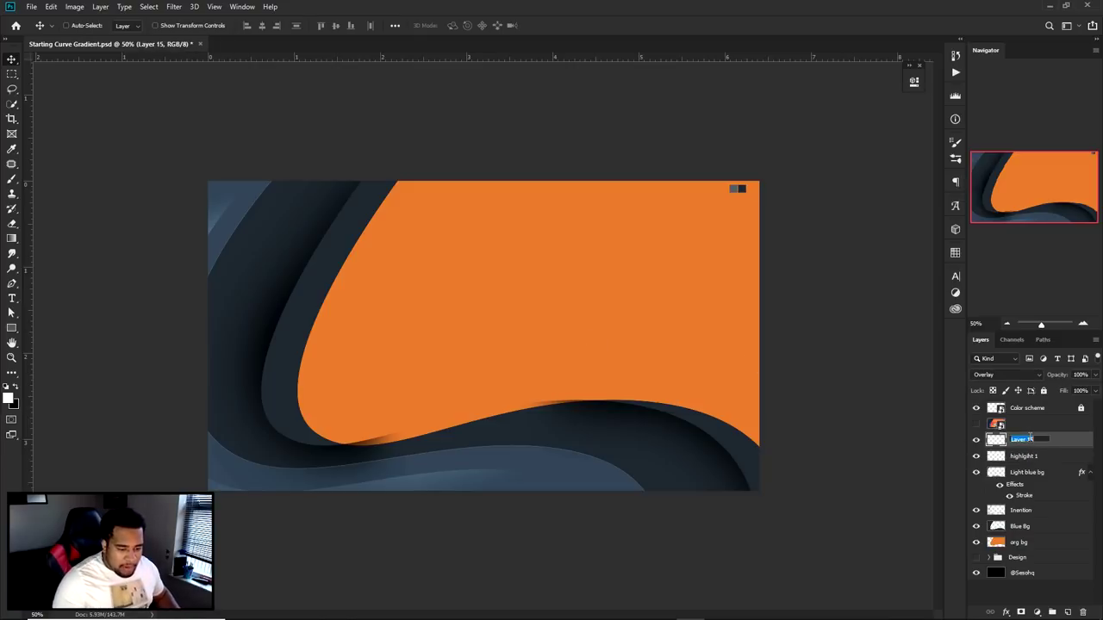
text(highlight 2)
key(Return)
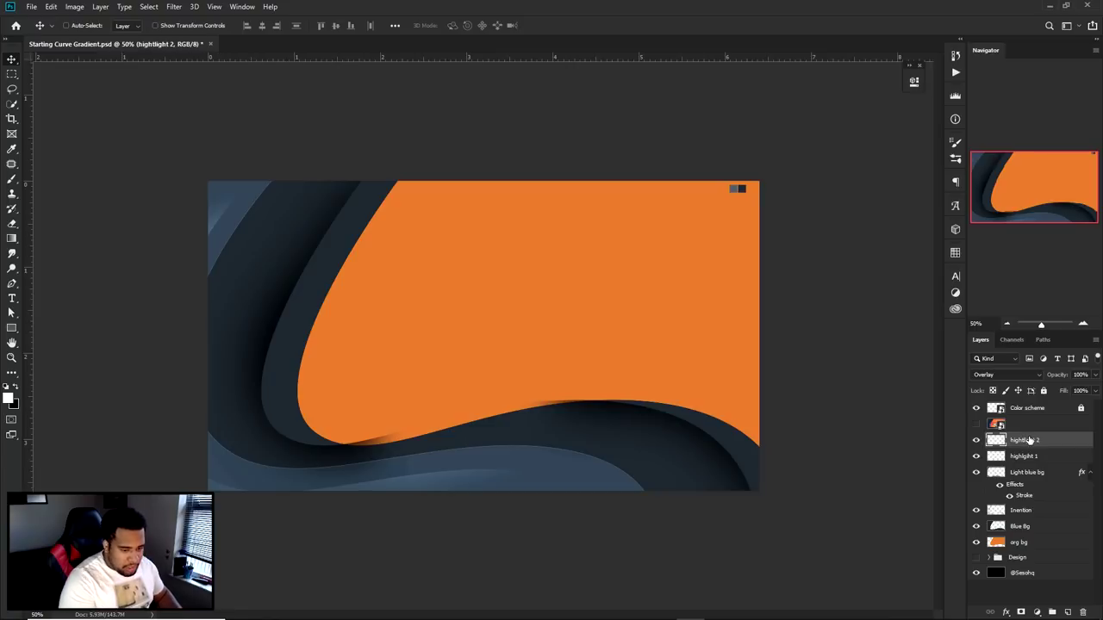
Check the finished reference design, hide it again, and add a new layer above hightlight 2
click(976, 424)
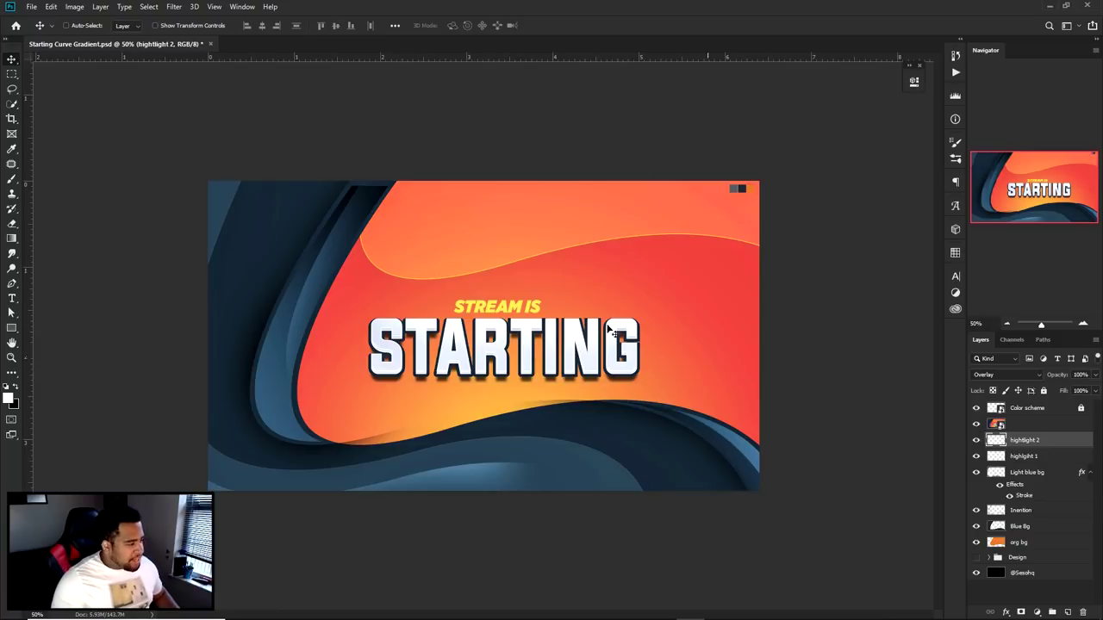
click(976, 410)
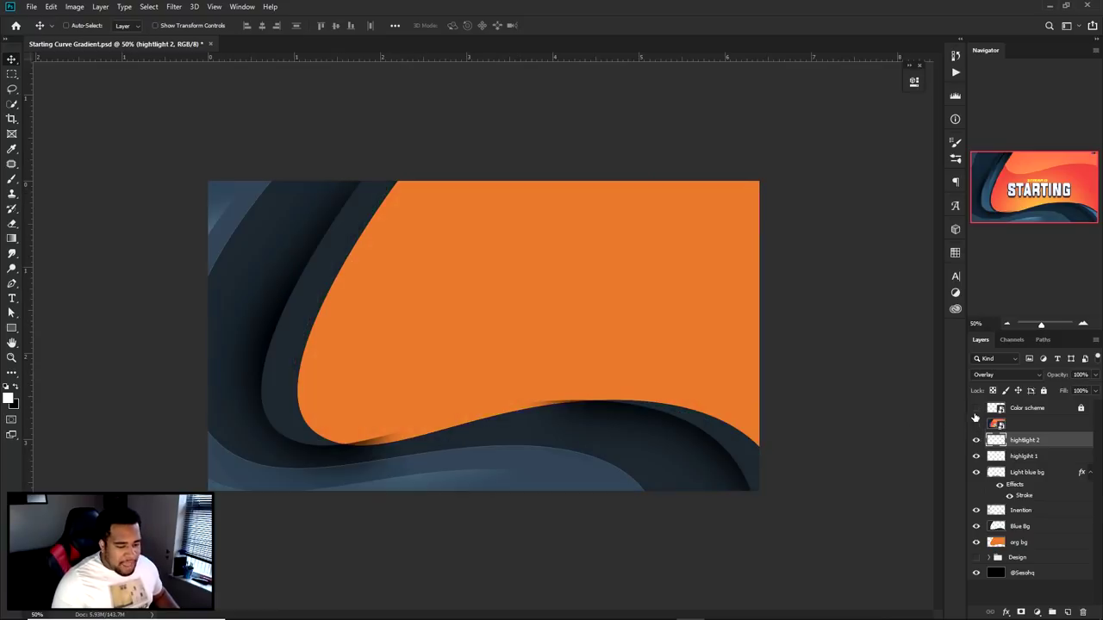
click(1067, 611)
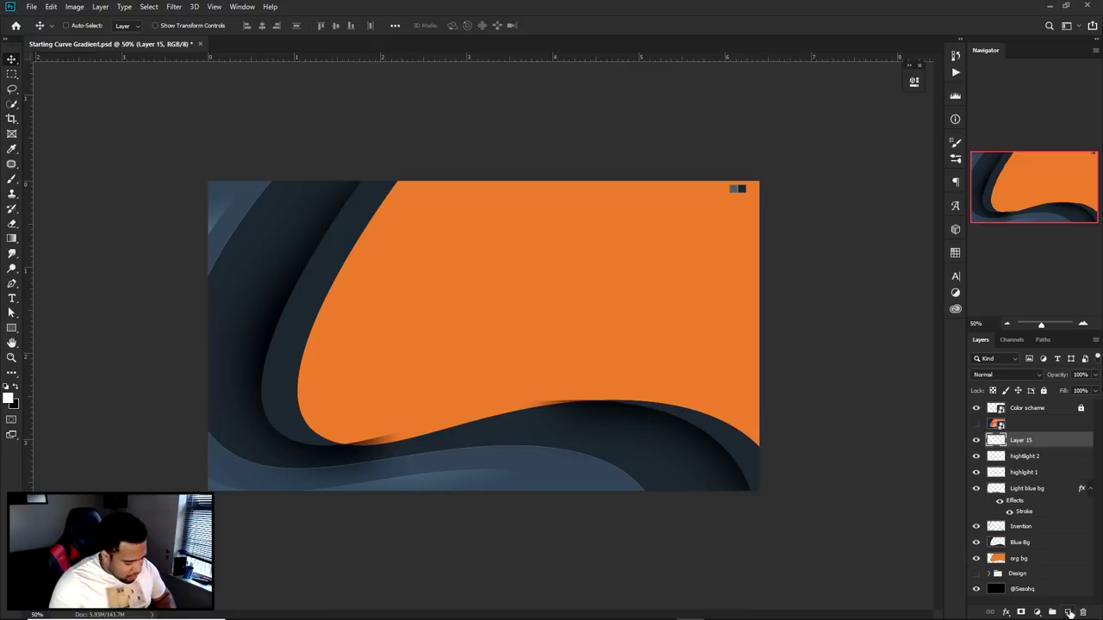
Trace the outer edge of the dark band beside the orange area with the Pen tool, from the canvas's top edge to the band's lower tip
key(p)
key(ctrl+plus)
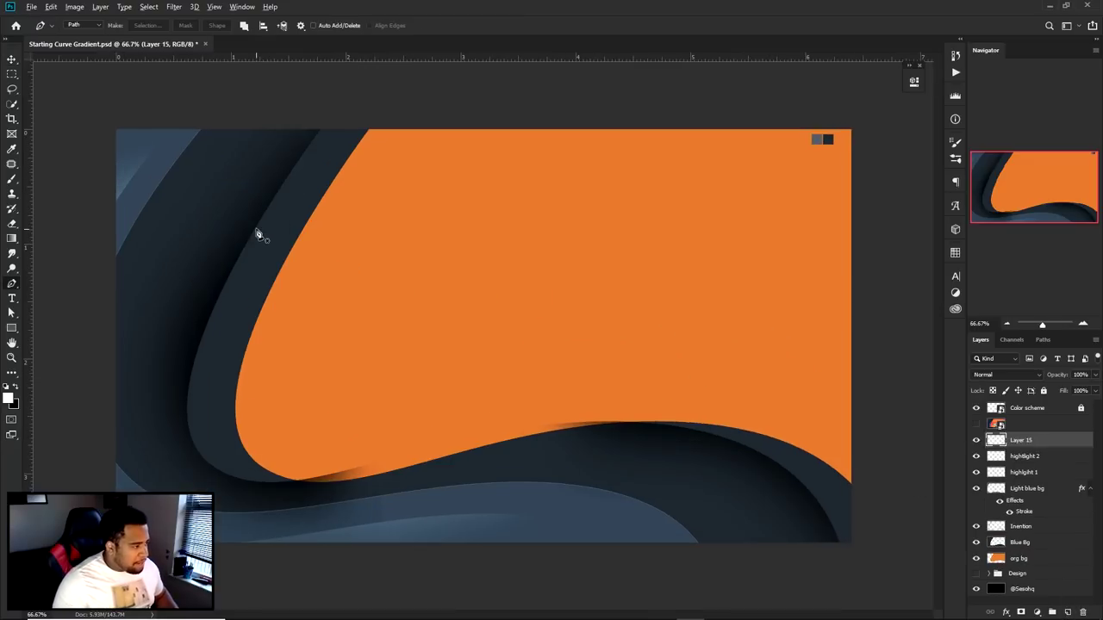
key(ctrl+plus)
key(ctrl+plus)
key(ctrl+plus)
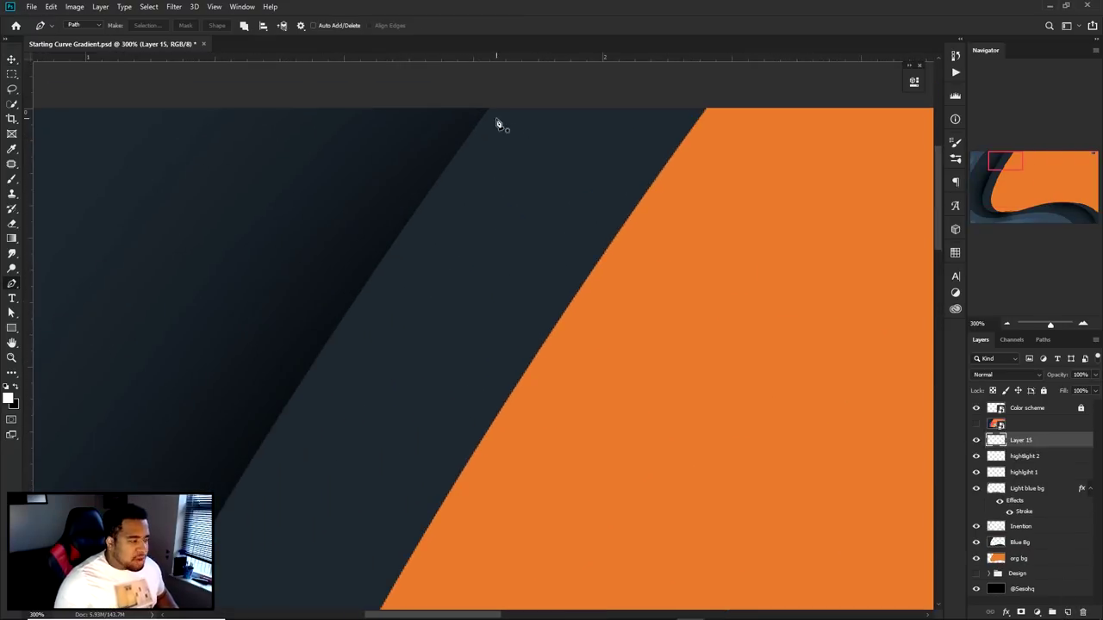
key(ctrl+minus)
key(ctrl+minus)
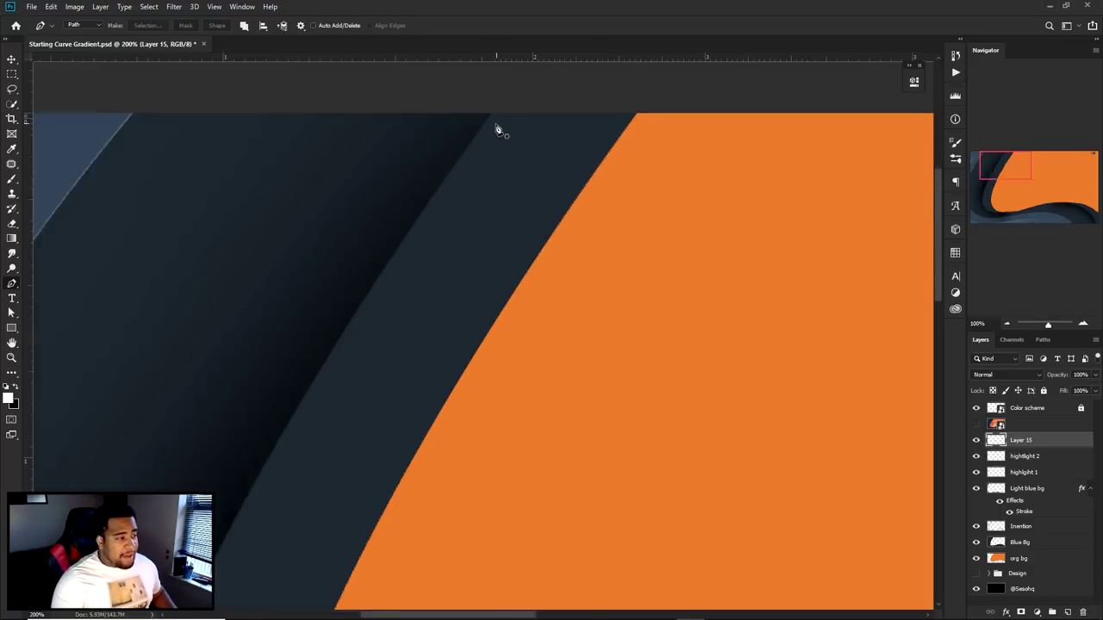
key(w)
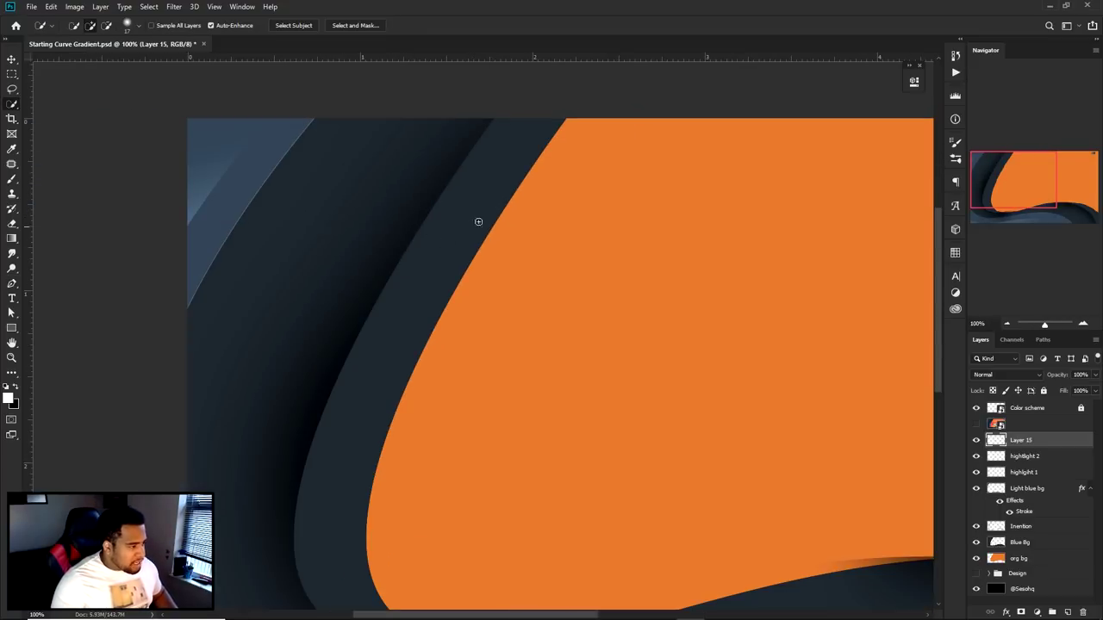
key(p)
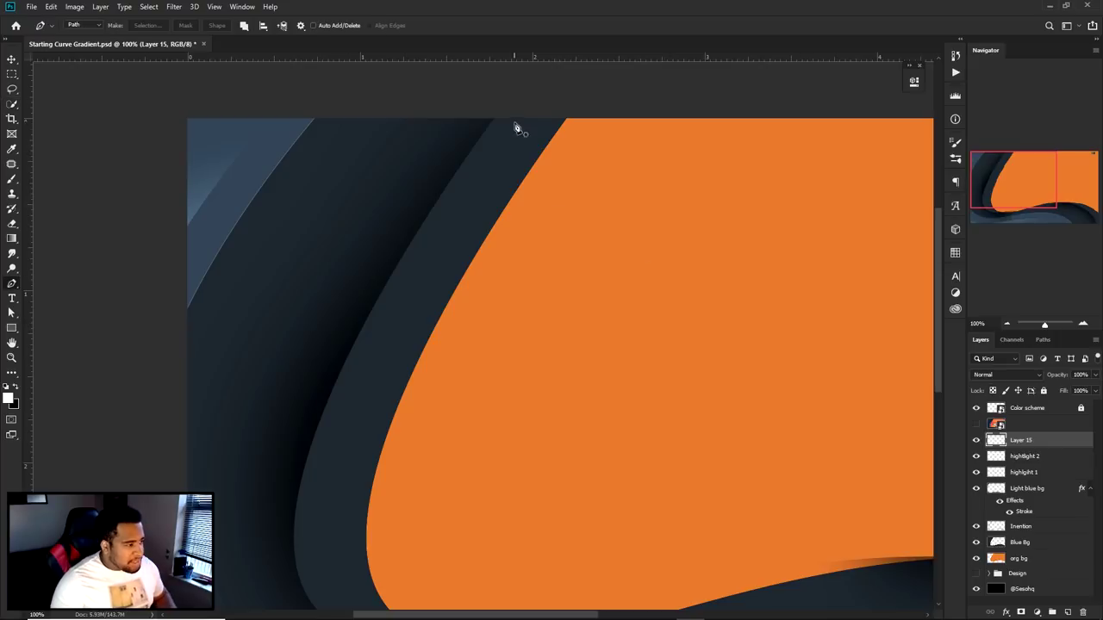
click(497, 122)
scroll(497, 125, up, 1)
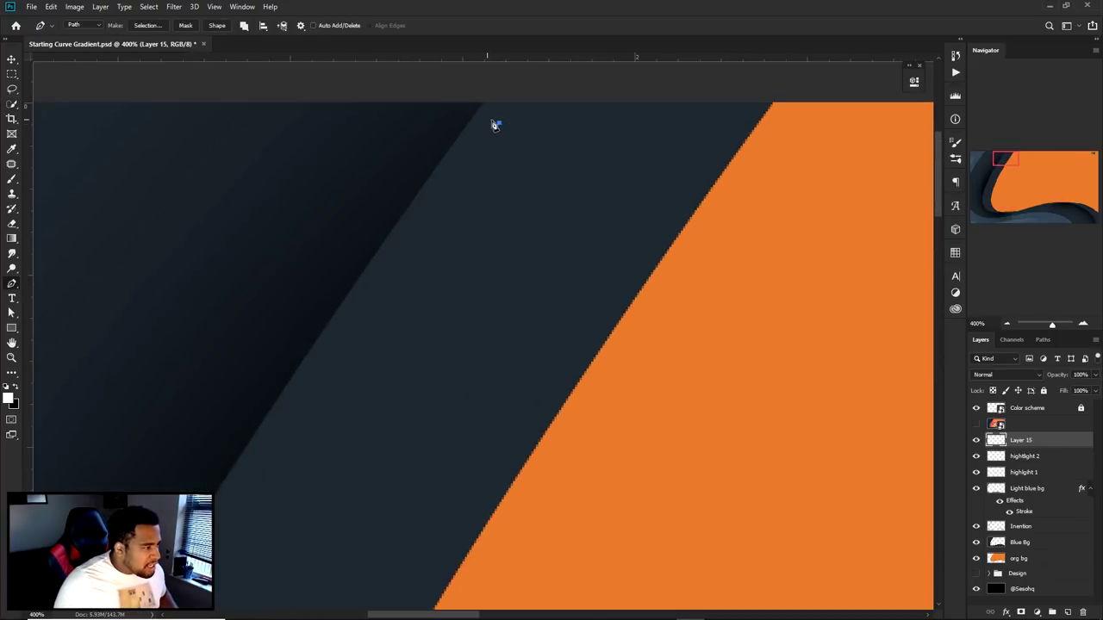
scroll(497, 125, down, 2)
scroll(305, 453, up, 1)
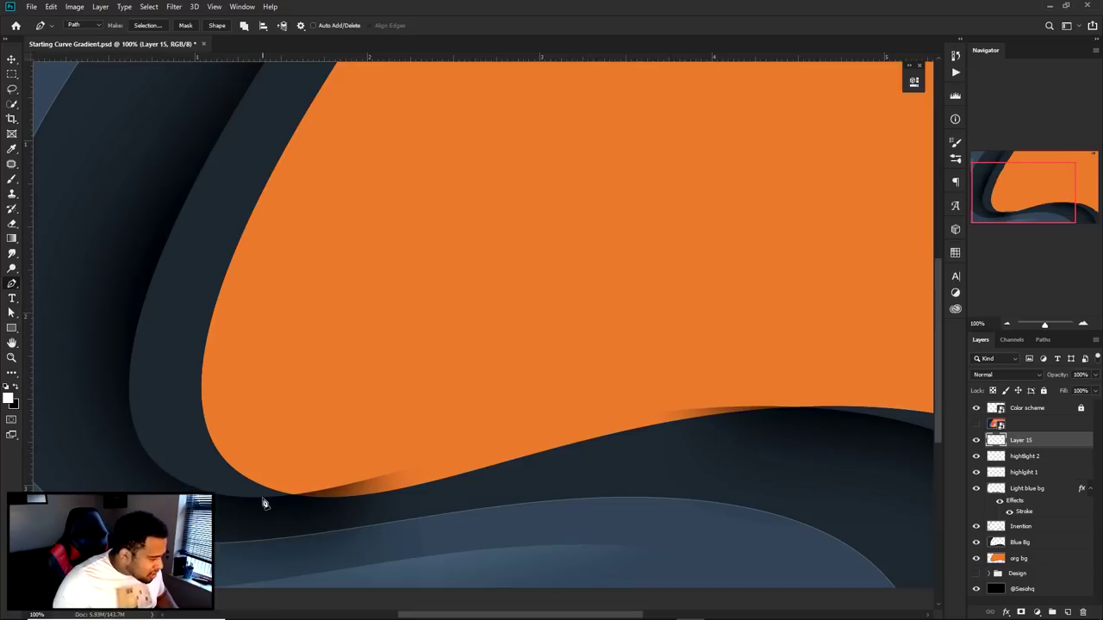
drag(264, 494, 583, 504)
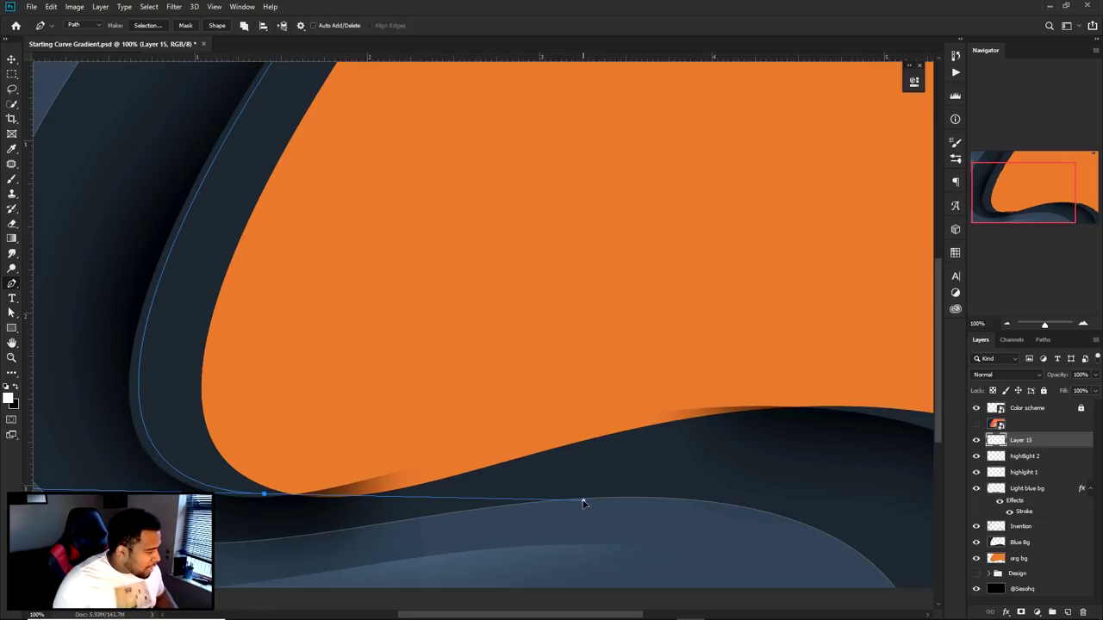
key(ctrl+minus)
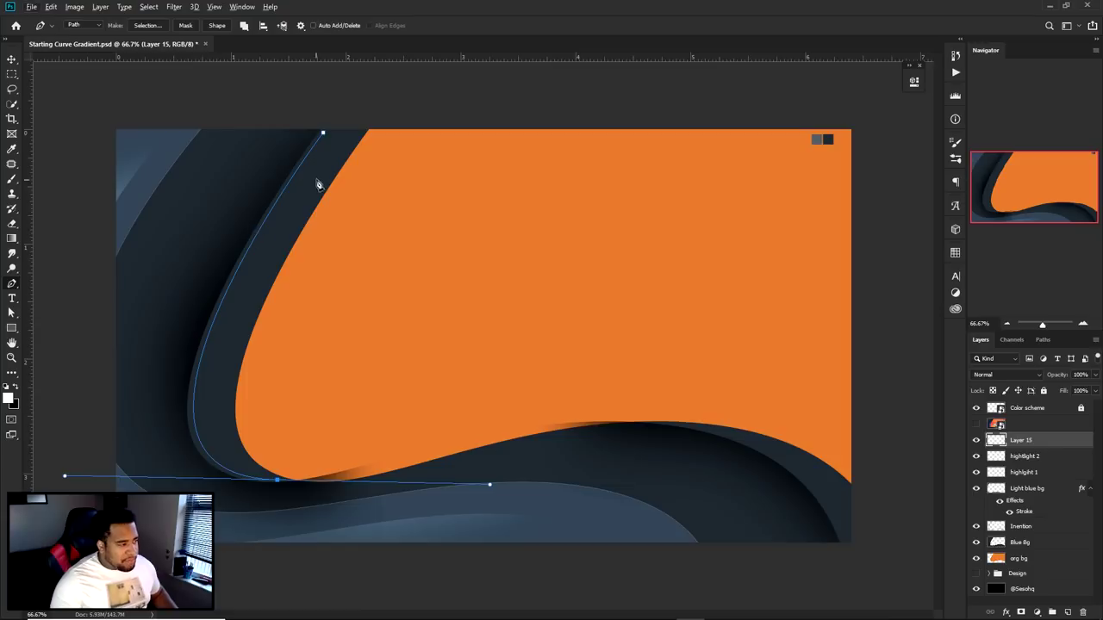
Remove the lower anchor's outgoing handle and curve a return segment along the orange edge up to the canvas's top edge
drag(362, 138, 566, 5)
key(ctrl+z)
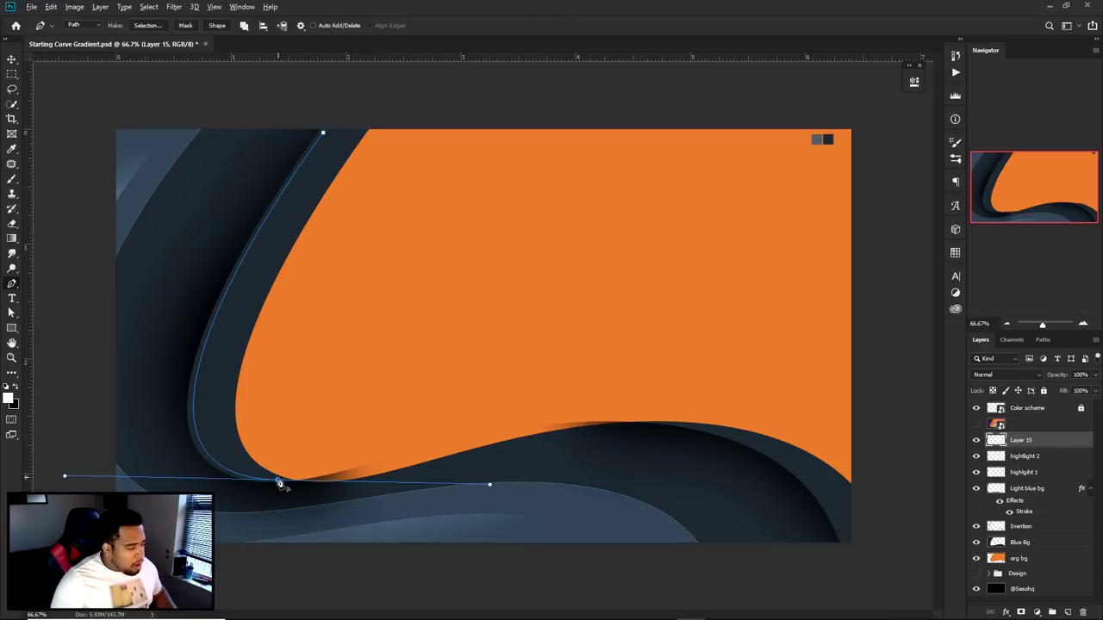
click(278, 481)
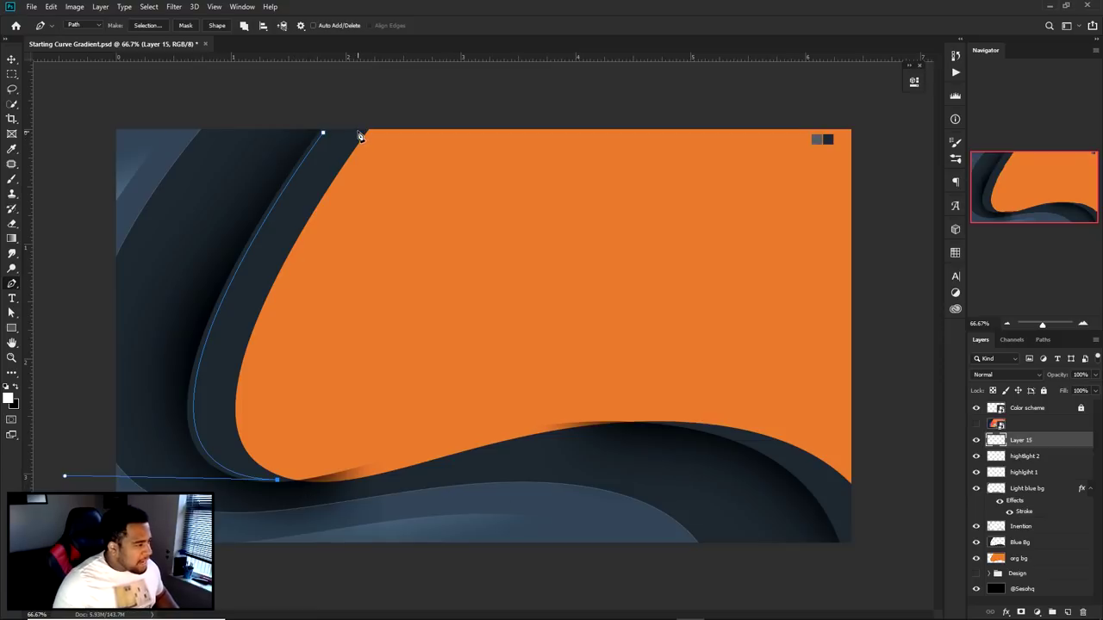
drag(361, 135, 485, 65)
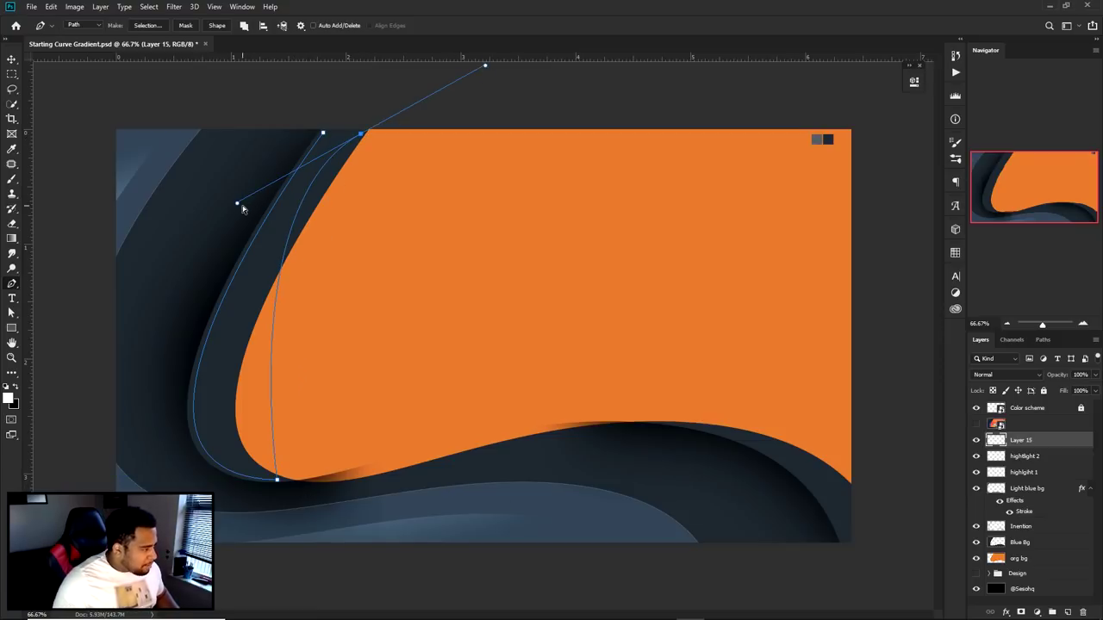
alt+click(360, 134)
drag(360, 134, 431, 115)
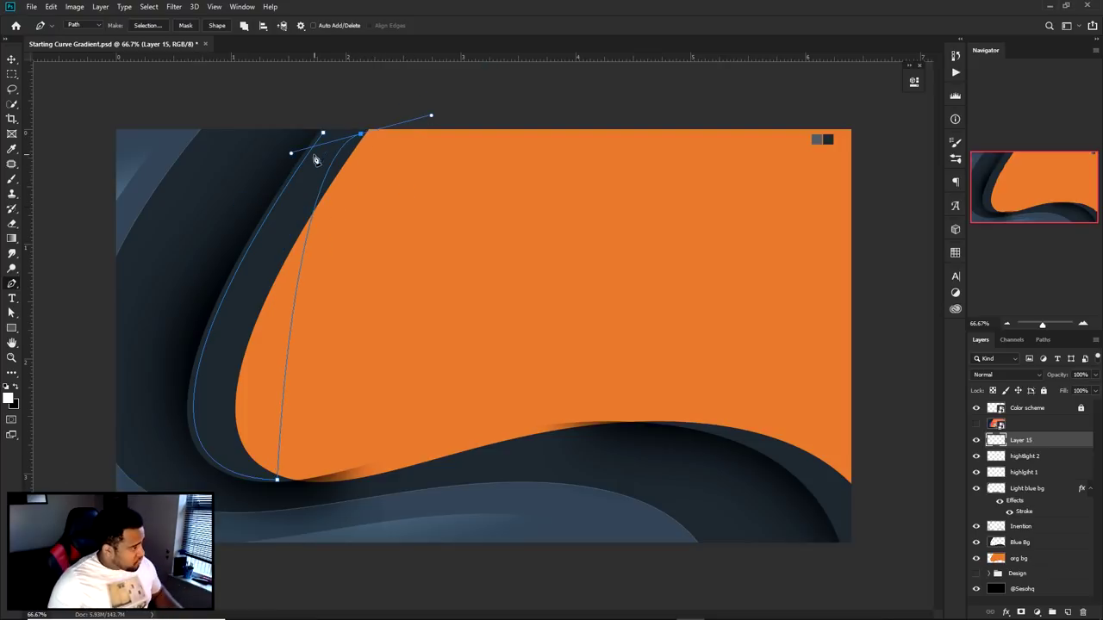
drag(291, 154, 126, 465)
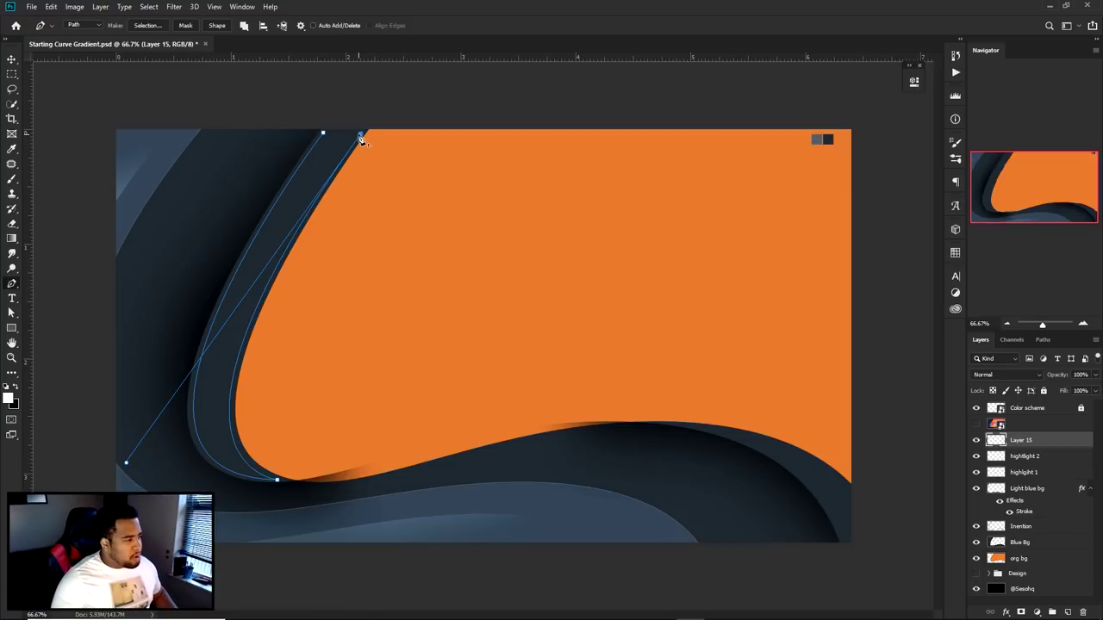
Close the path along the canvas's top edge and level its upper-right anchor with the starting anchor
scroll(360, 138, up, 5)
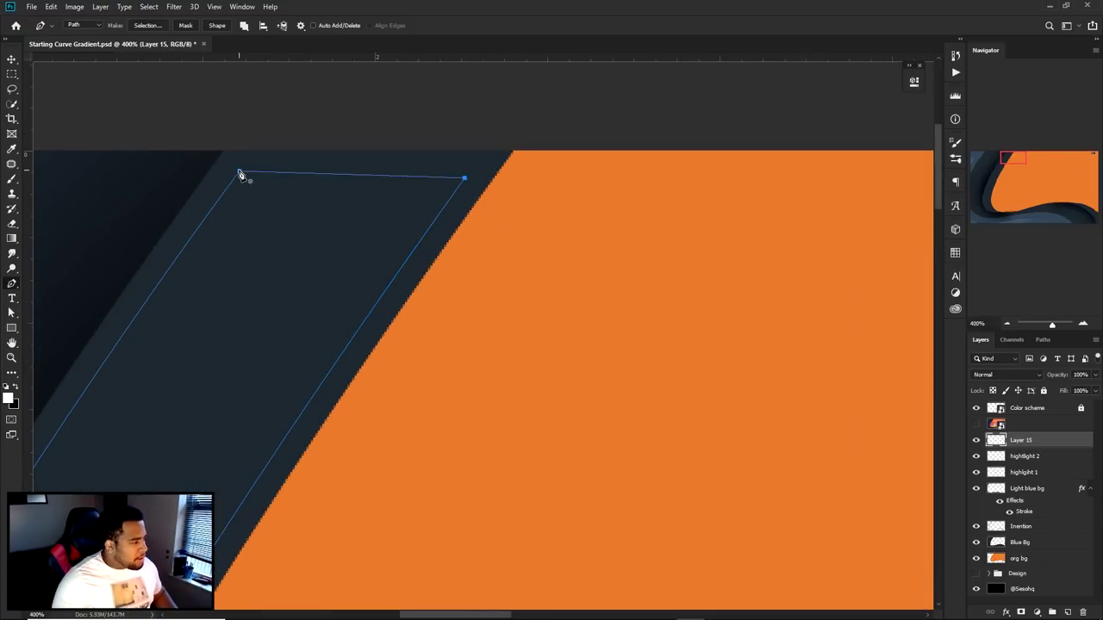
drag(464, 178, 471, 173)
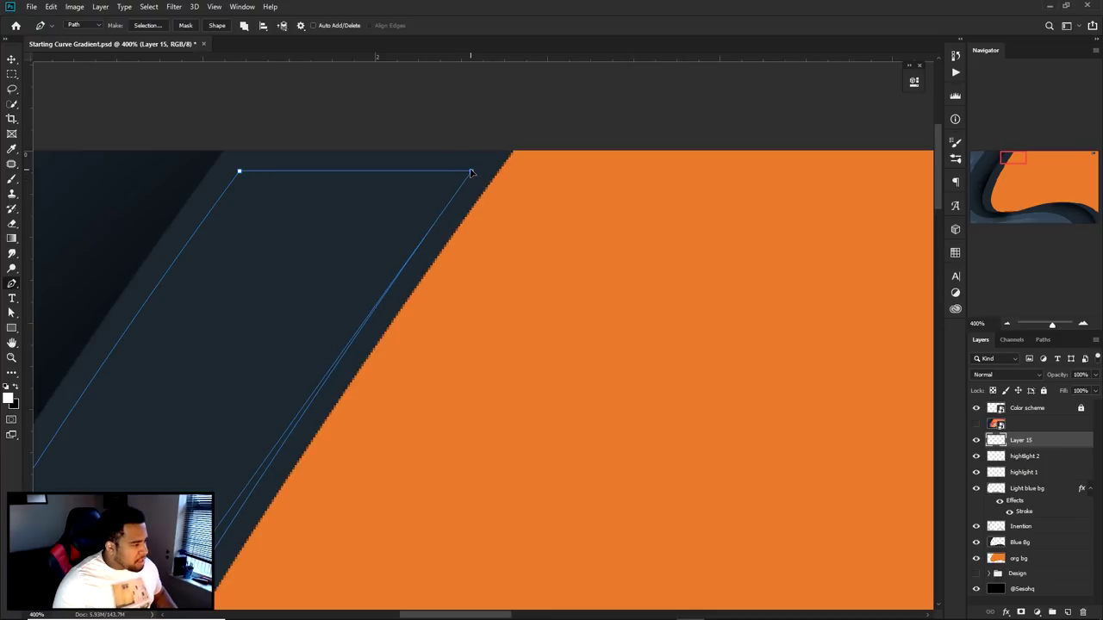
scroll(493, 187, down, 5)
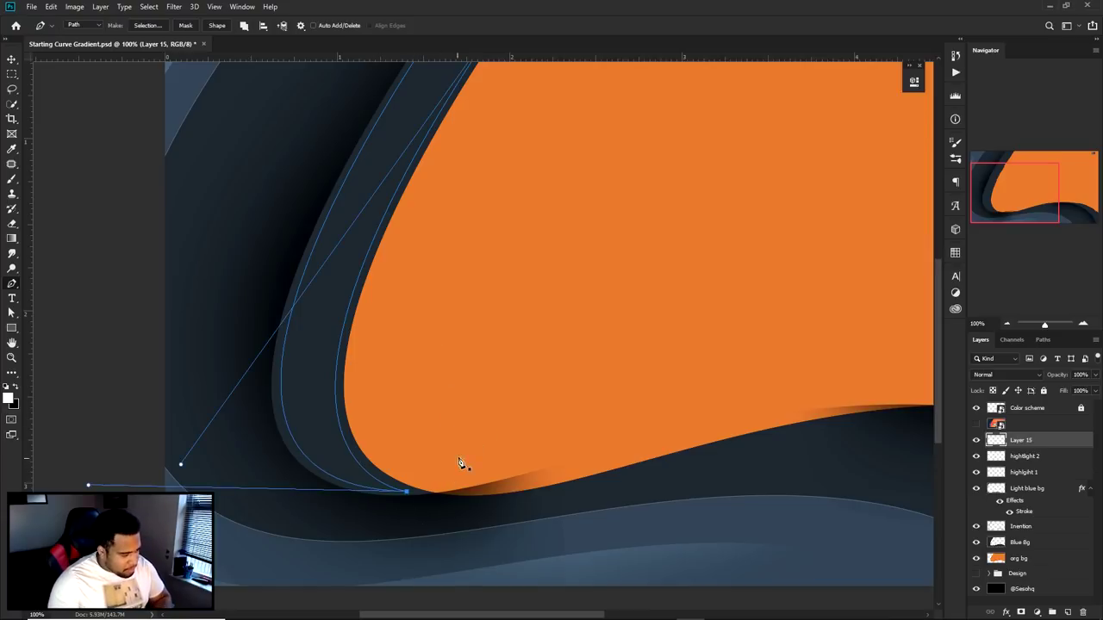
Fine-tune the path's curve handles so both sides run evenly just inside the dark band's edges
scroll(465, 435, down, 2)
scroll(216, 427, up, 2)
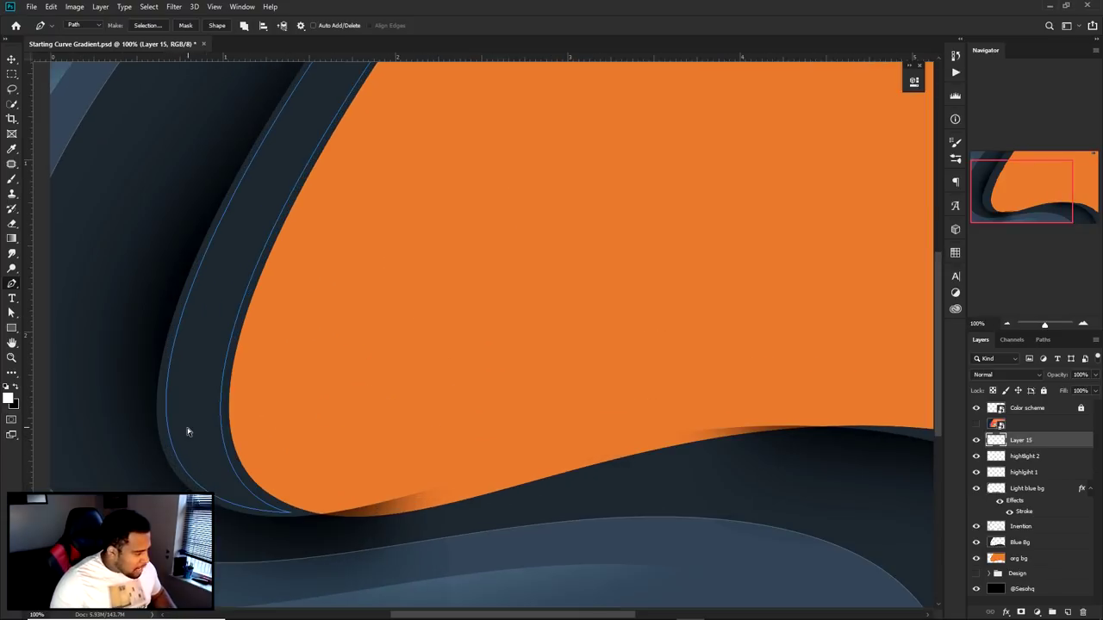
scroll(185, 423, down, 1)
click(64, 476)
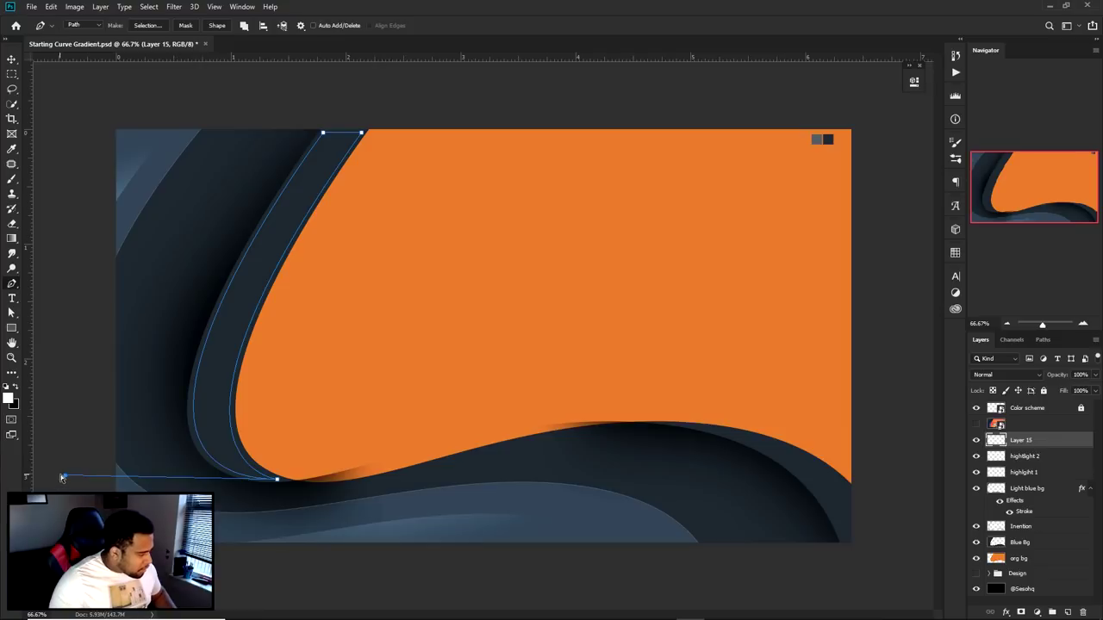
drag(66, 479, 62, 482)
key(ctrl+z)
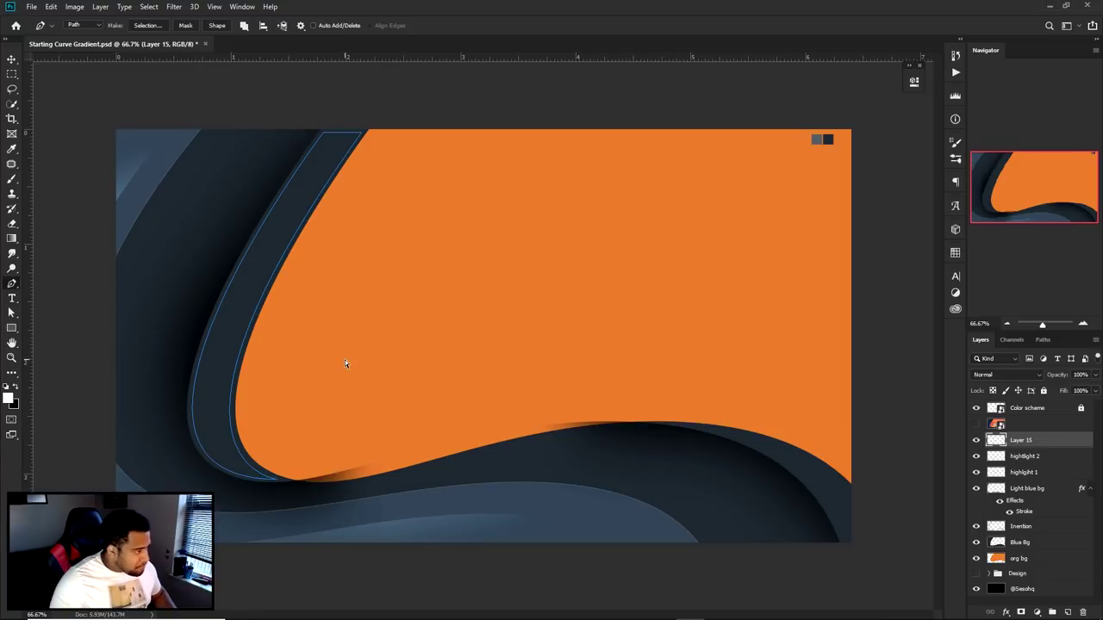
ctrl+click(231, 395)
drag(128, 466, 130, 457)
ctrl+click(272, 379)
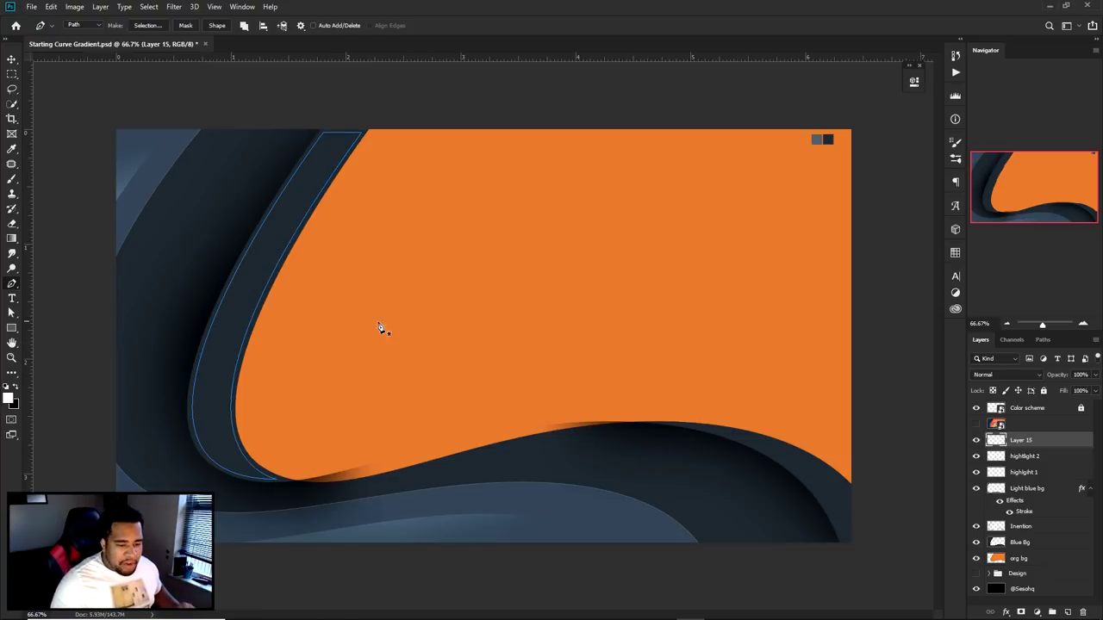
Fill the closed path on Layer 15 with grey-blue and delete the path
right_click(524, 273)
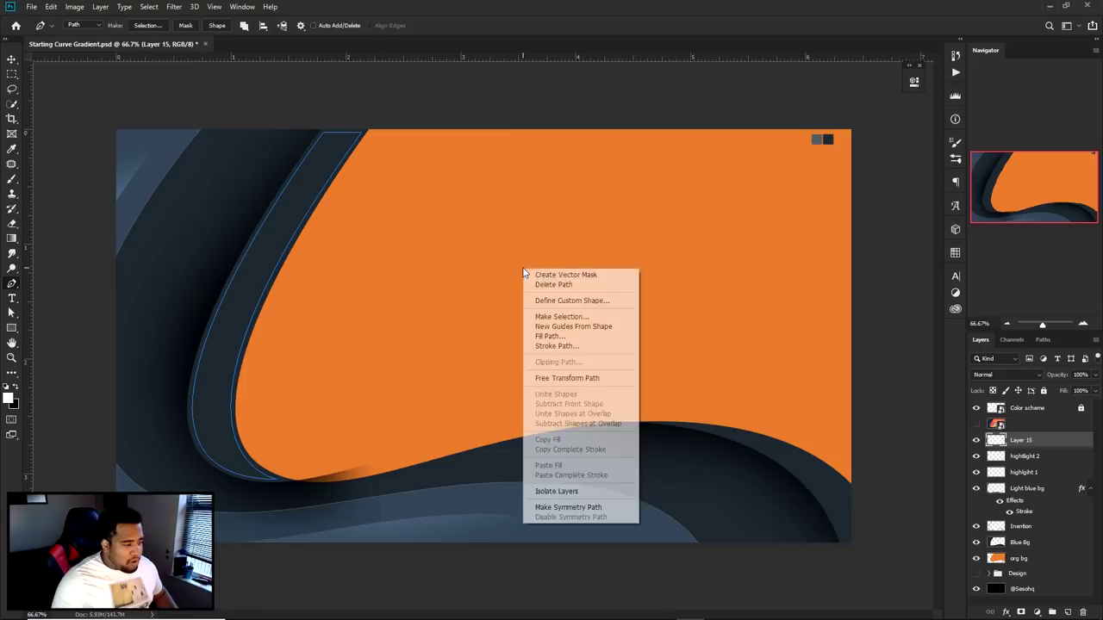
click(554, 339)
click(864, 218)
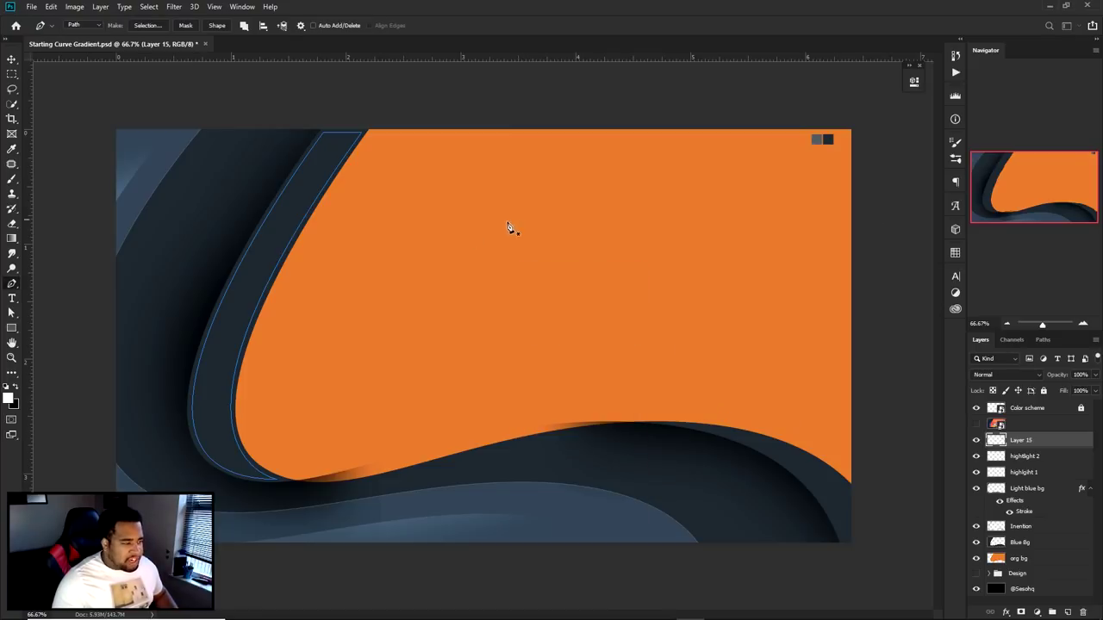
right_click(534, 214)
click(559, 229)
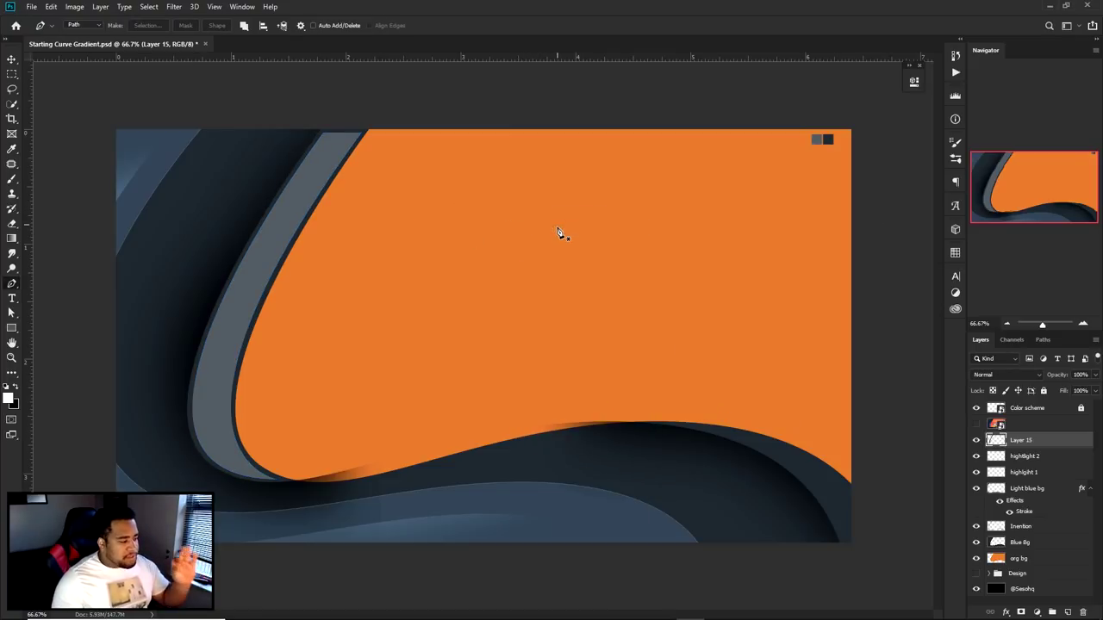
Add a linear Gradient Overlay to Layer 15 using the black-to-slate-blue preset with stop colours 000000 and 425768
double_click(1047, 441)
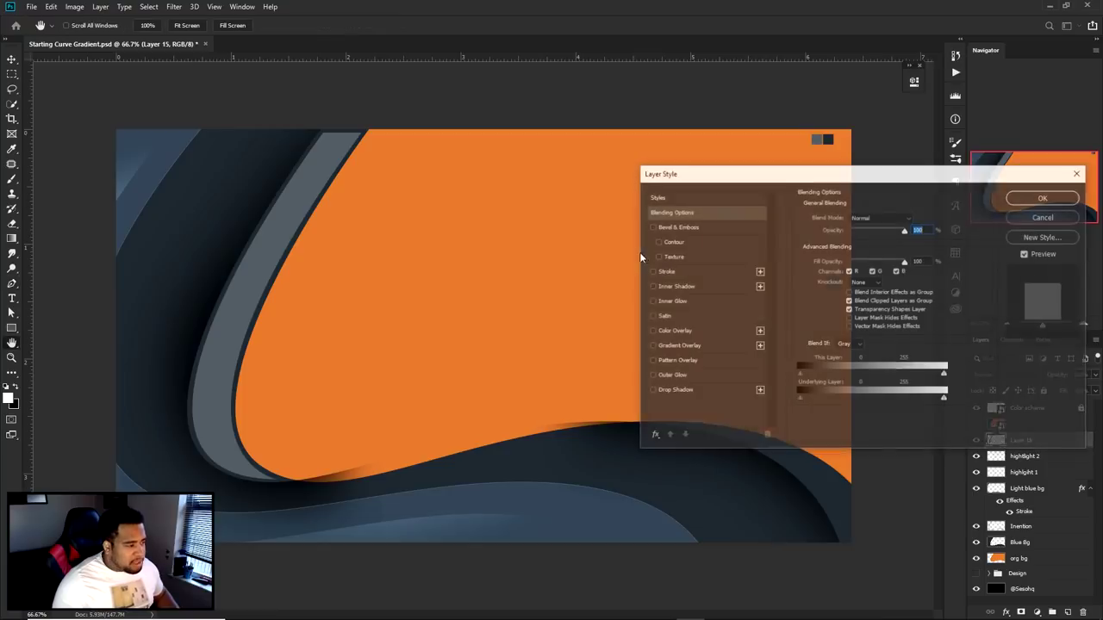
drag(692, 177, 466, 173)
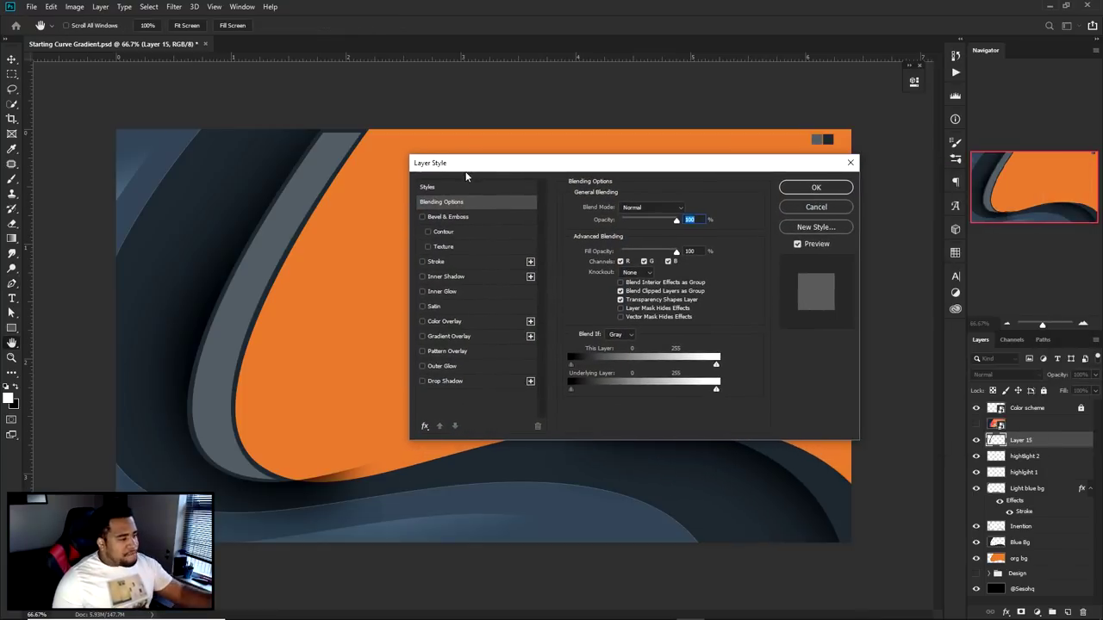
click(448, 336)
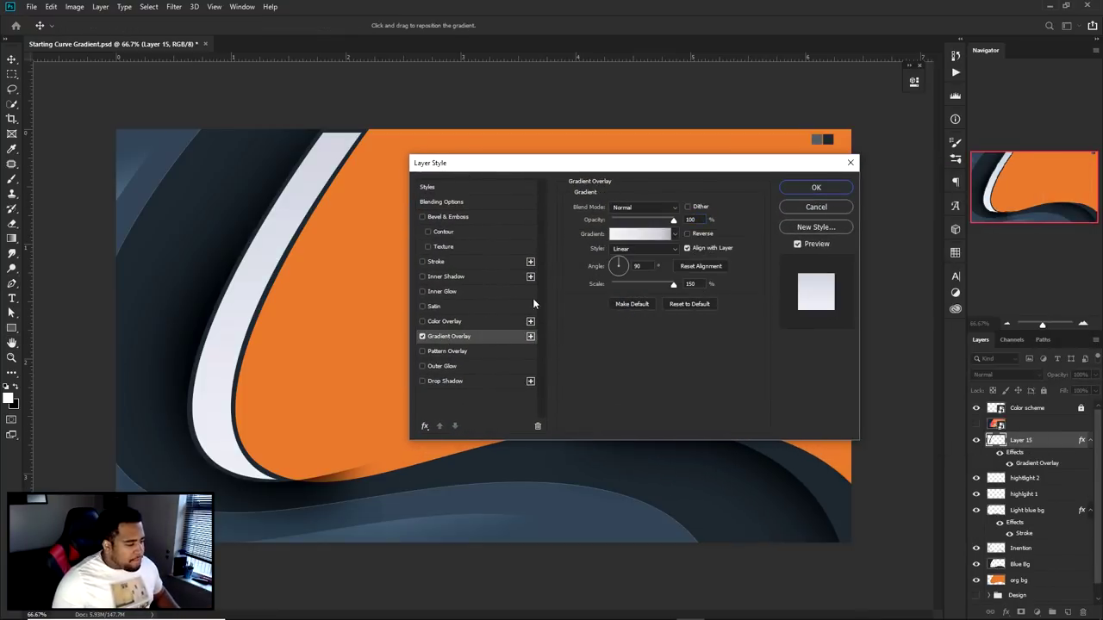
click(654, 240)
scroll(928, 207, down, 3)
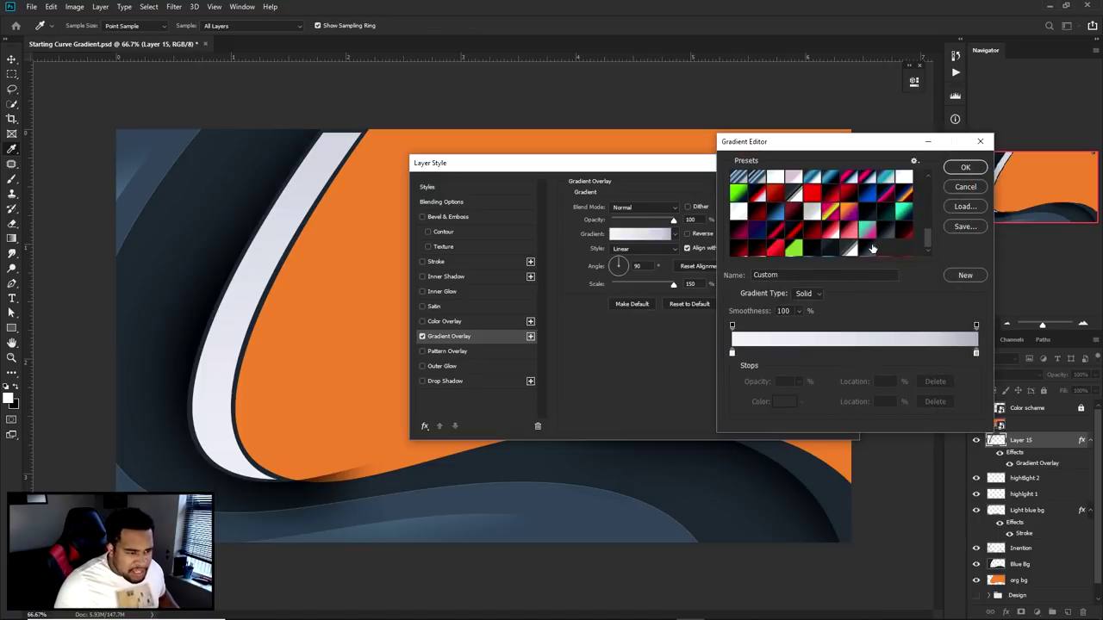
click(870, 252)
double_click(731, 354)
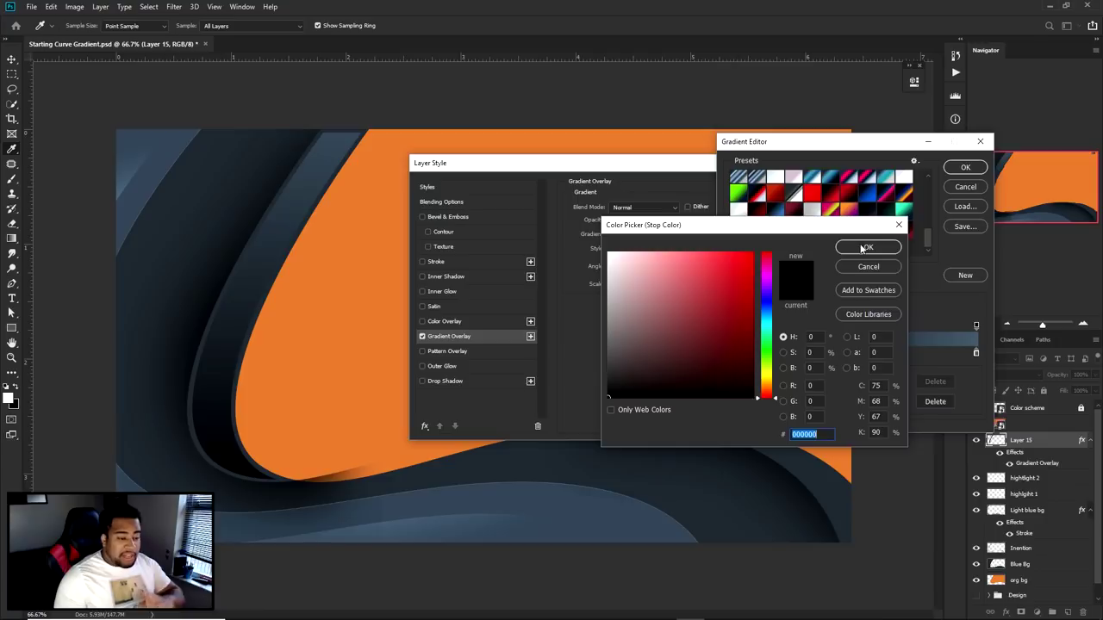
click(868, 248)
double_click(976, 354)
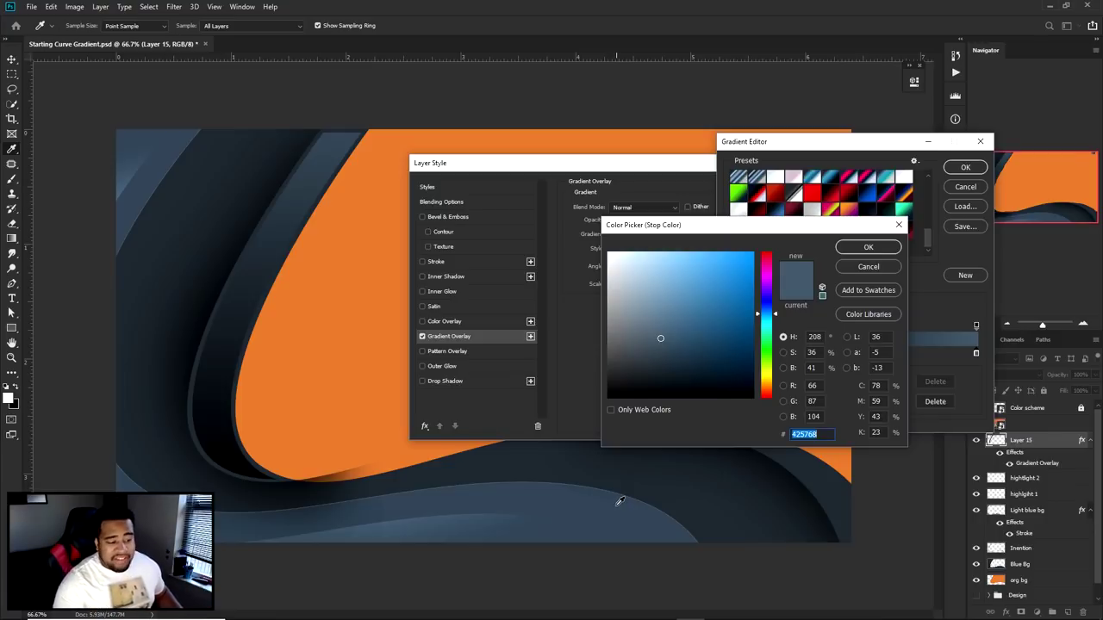
click(876, 248)
key(Return)
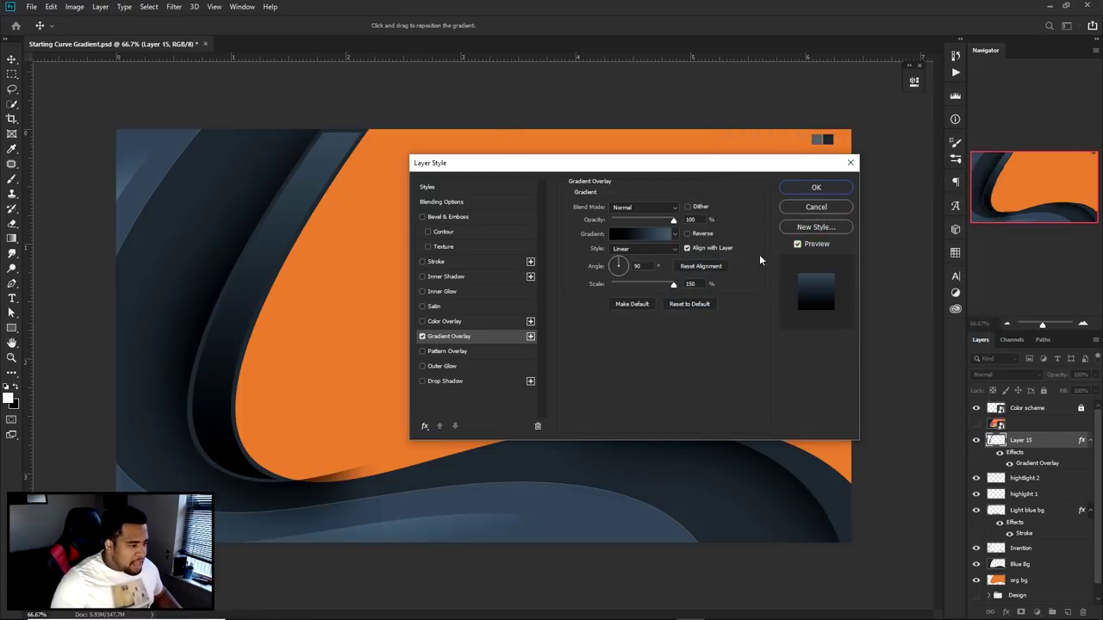
Set the Gradient Overlay's angle to -142° and its gradient midpoint to 41%, and apply the layer style
mouse_move(603, 268)
mouse_down()
mouse_move(617, 267)
mouse_move(612, 276)
mouse_up()
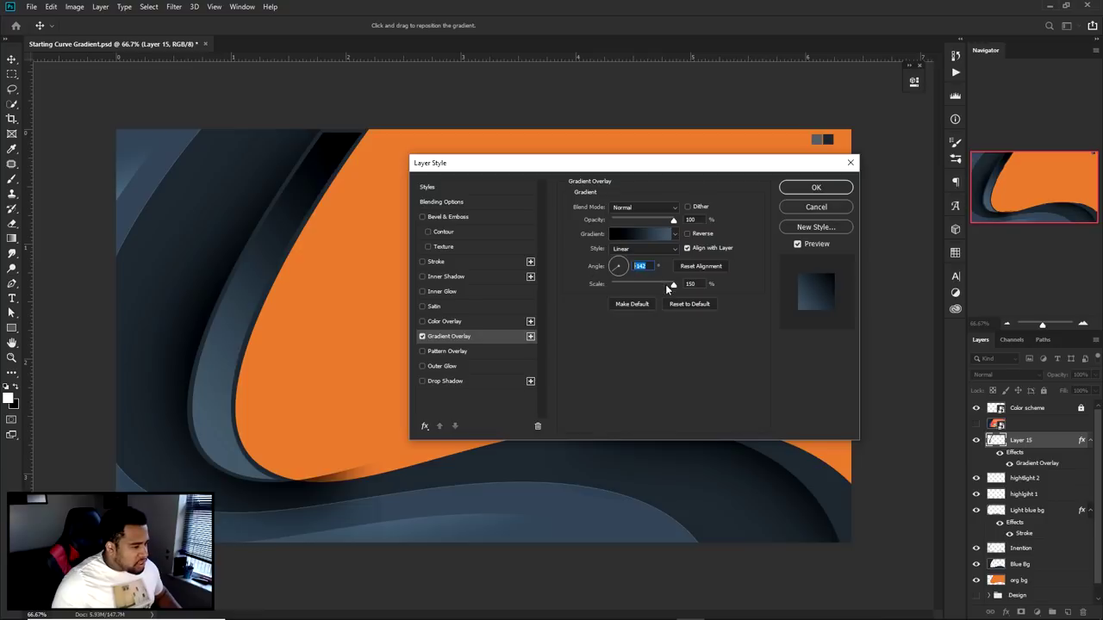
click(642, 233)
click(975, 353)
click(862, 349)
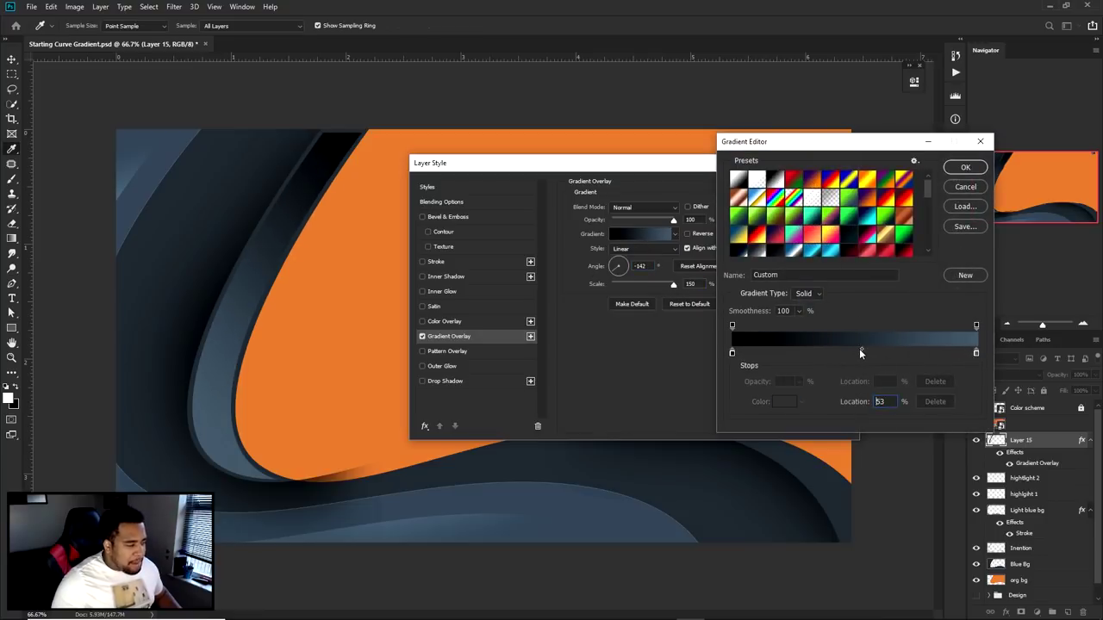
drag(861, 348, 828, 348)
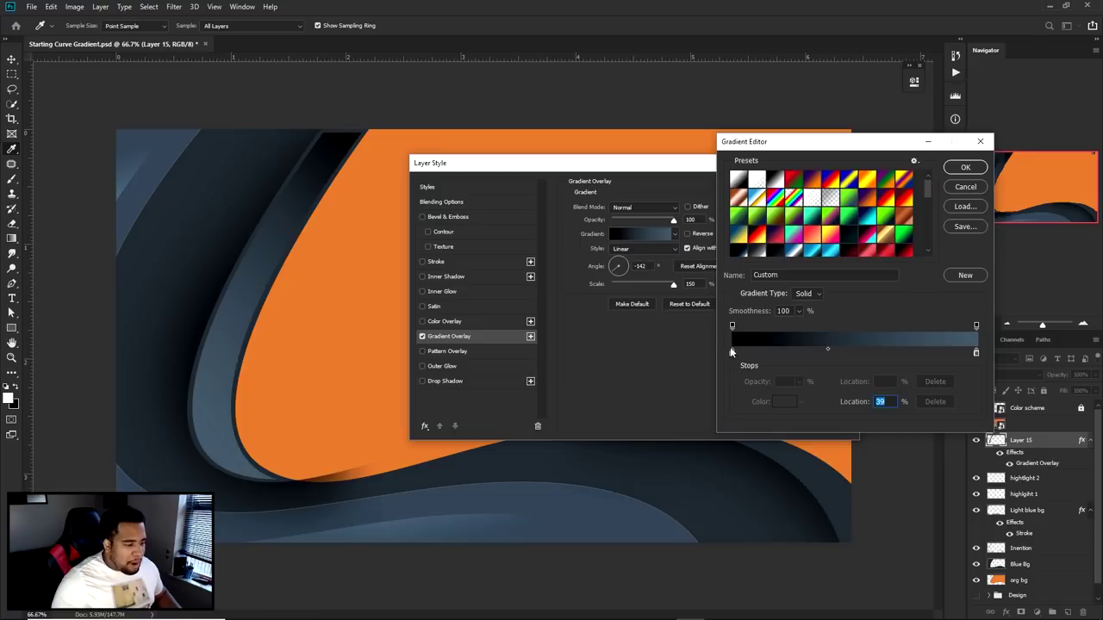
drag(829, 350, 857, 350)
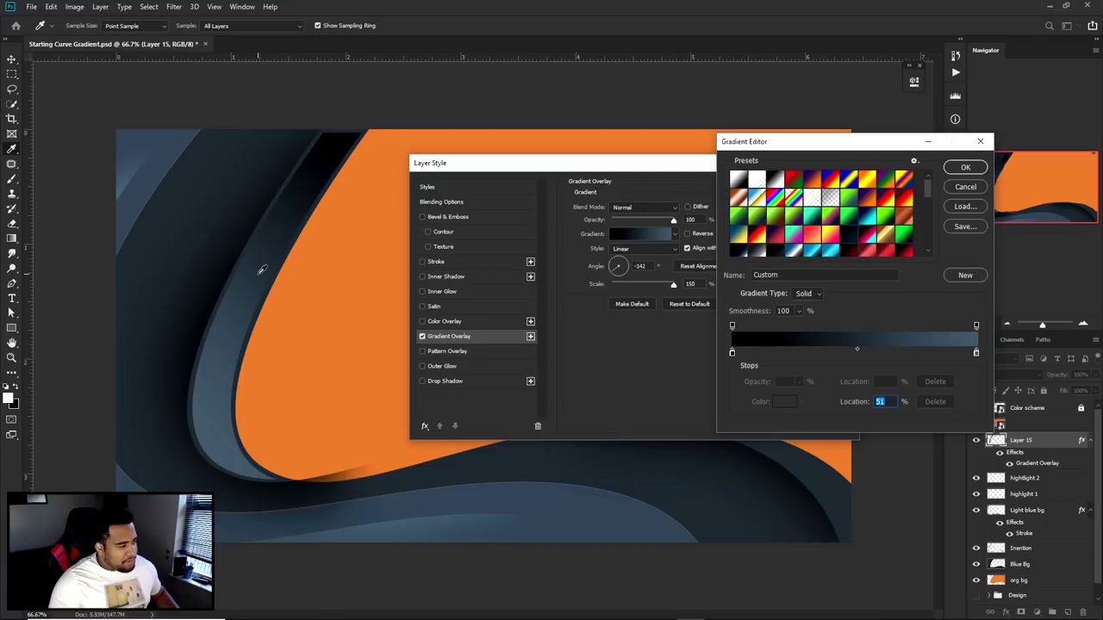
drag(858, 348, 833, 349)
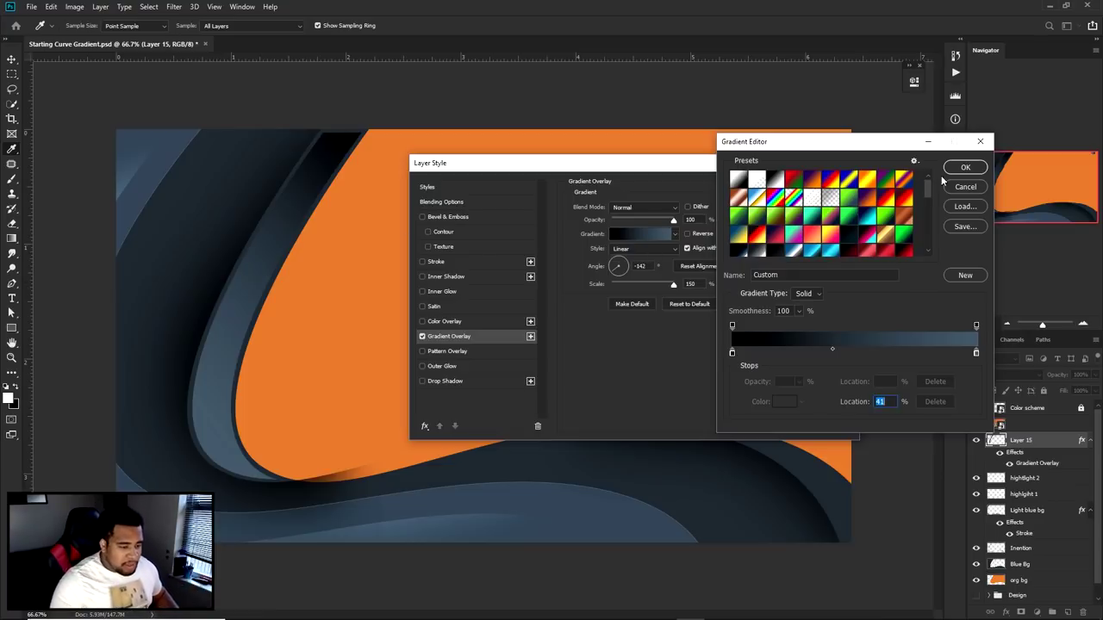
click(963, 168)
click(813, 188)
Copy Layer 15's layer style
key(v)
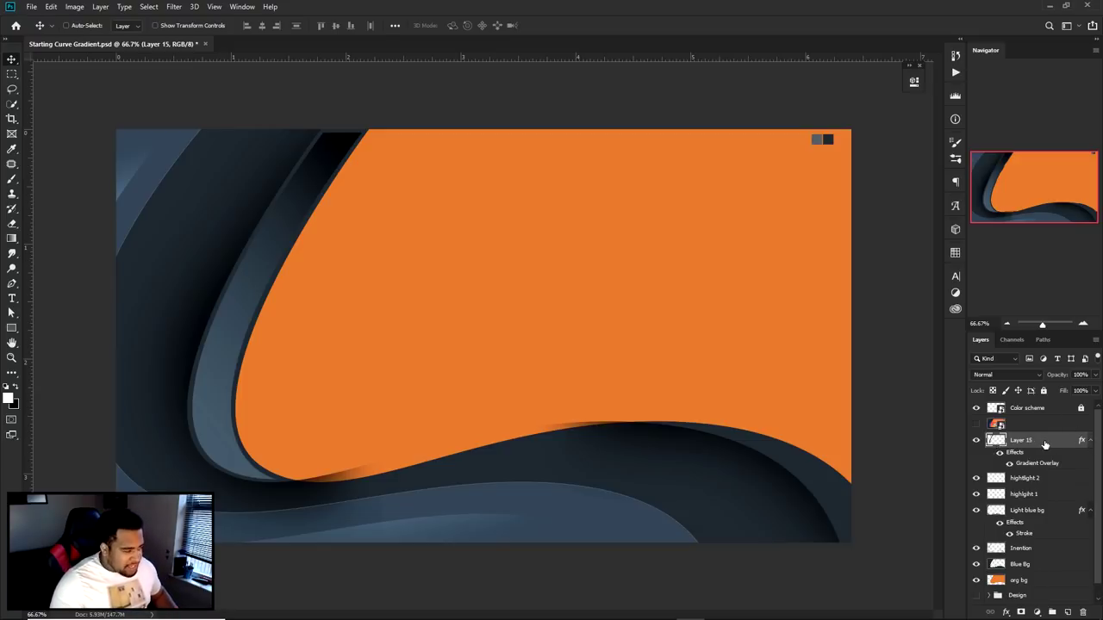
click(1091, 442)
click(1091, 442)
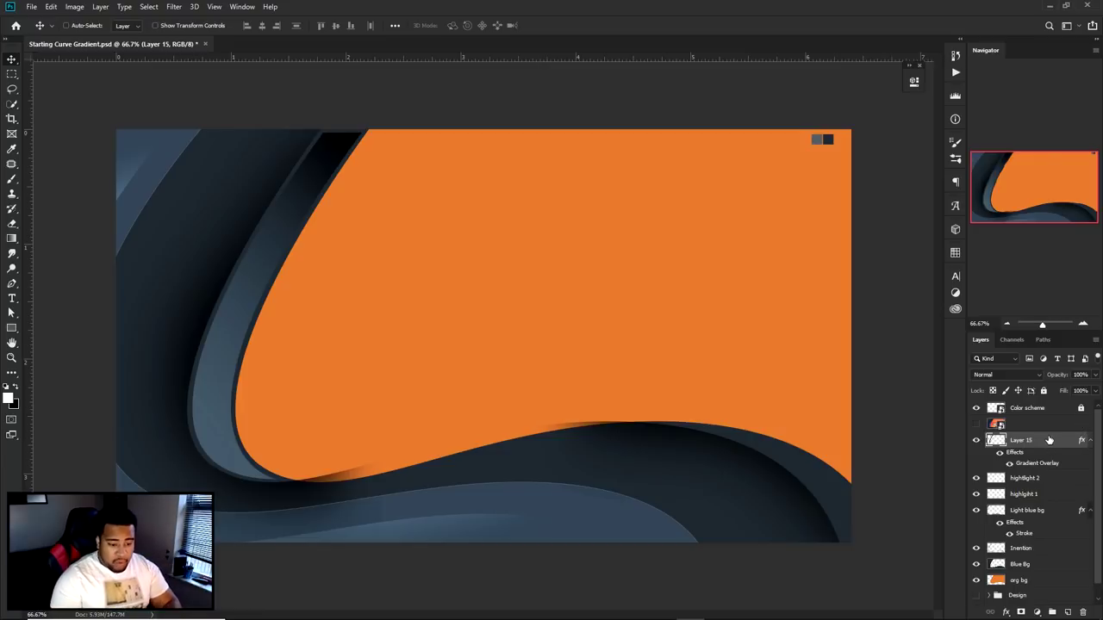
right_click(1048, 439)
click(932, 400)
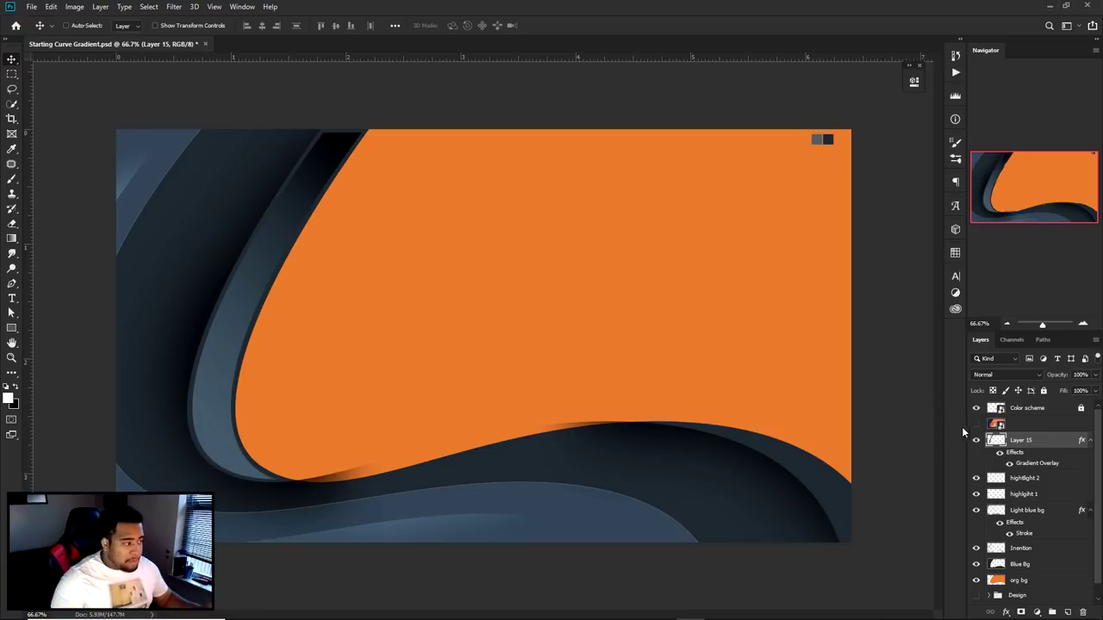
right_click(1048, 440)
click(931, 402)
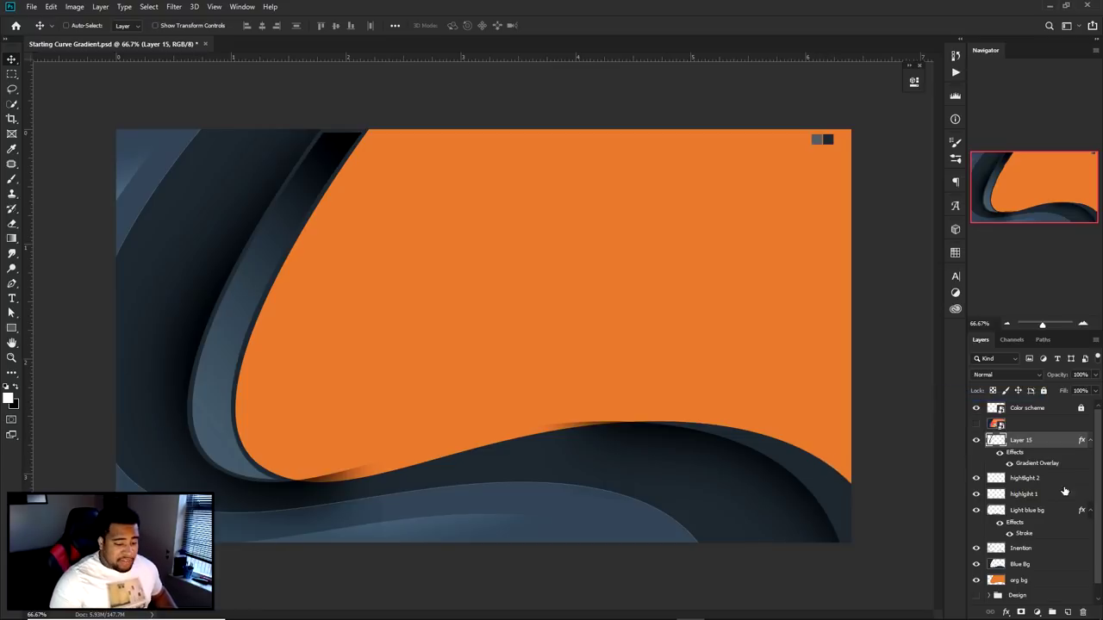
double_click(1038, 464)
click(642, 234)
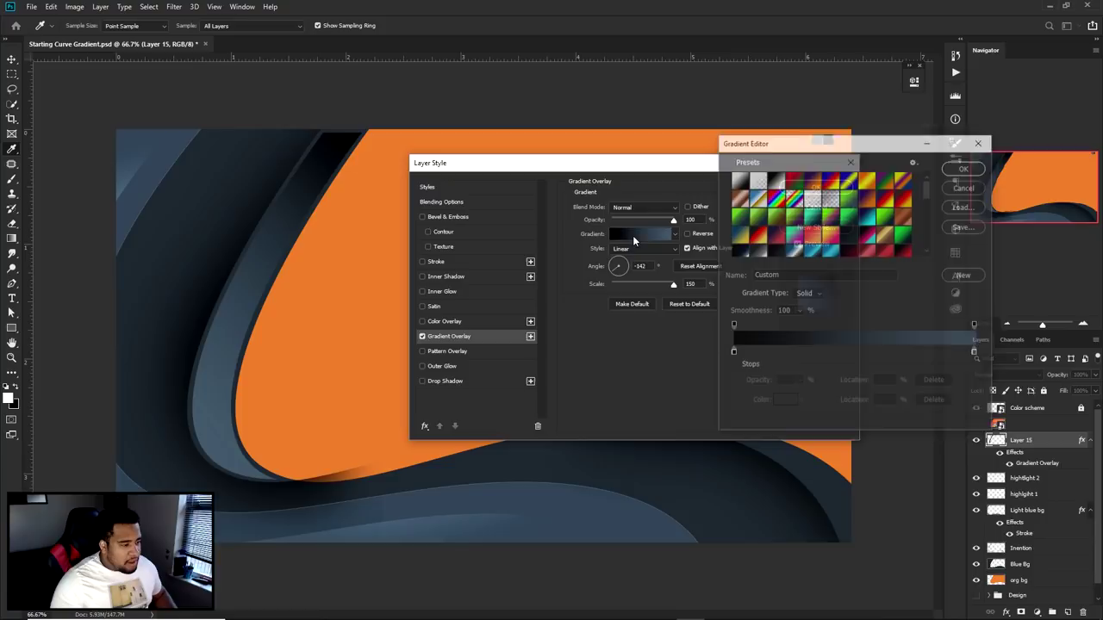
drag(928, 187, 928, 274)
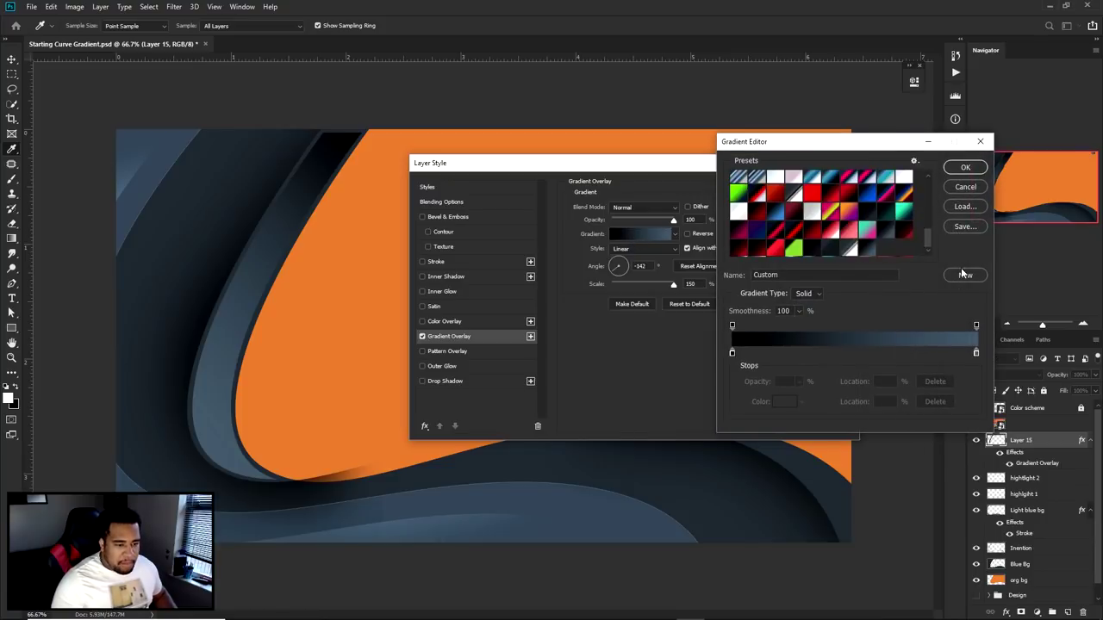
click(965, 186)
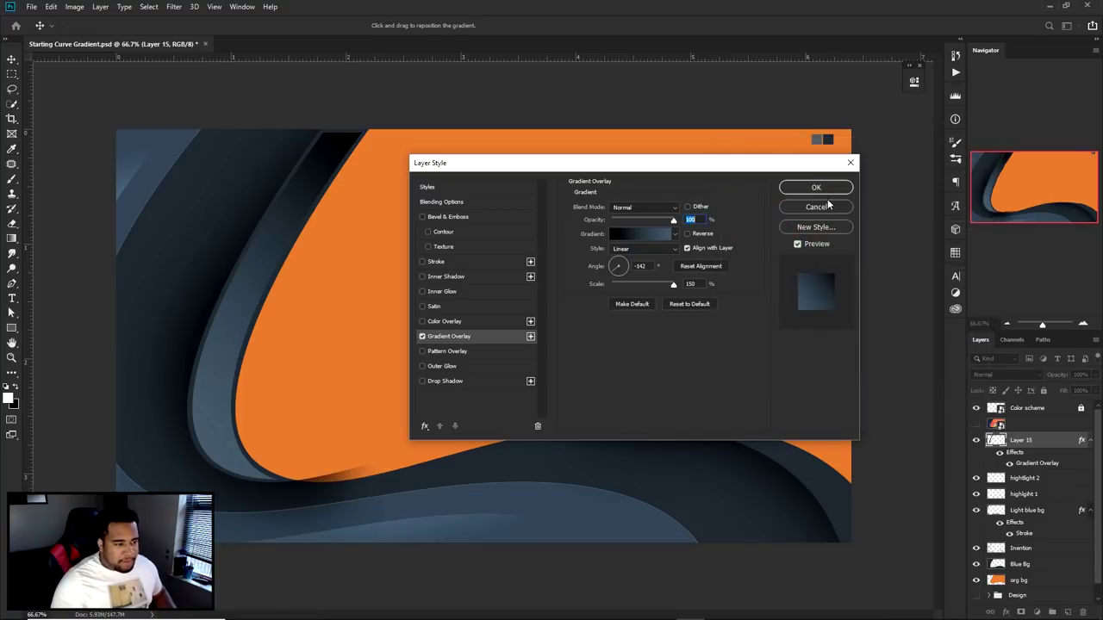
click(827, 207)
Rasterize Layer 15's layer style and duplicate the layer
right_click(1044, 436)
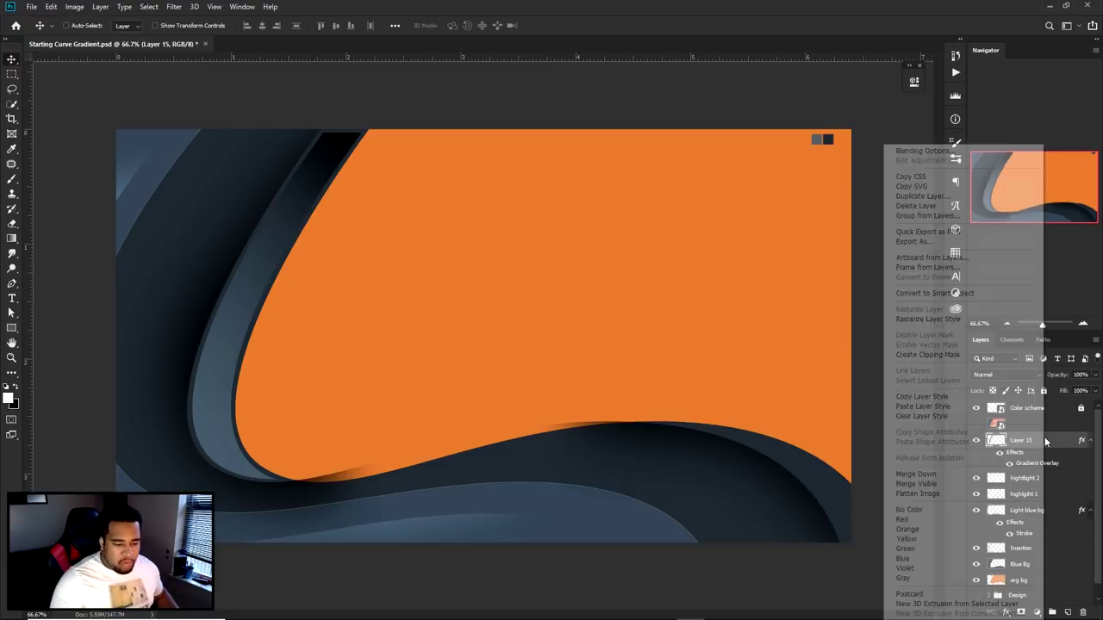
click(933, 317)
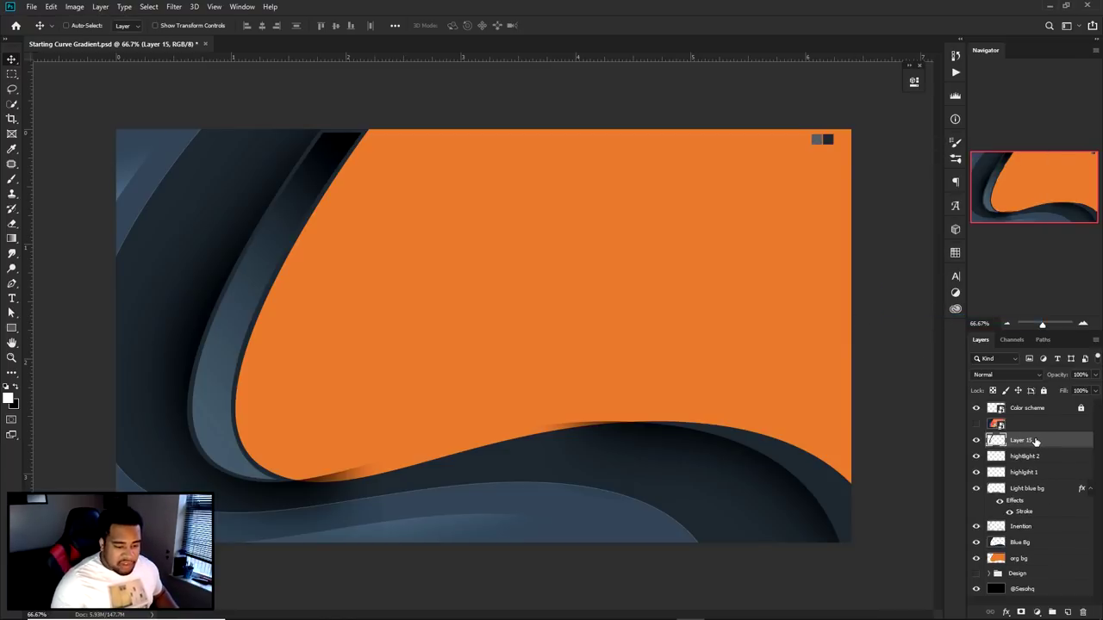
key(ctrl+j)
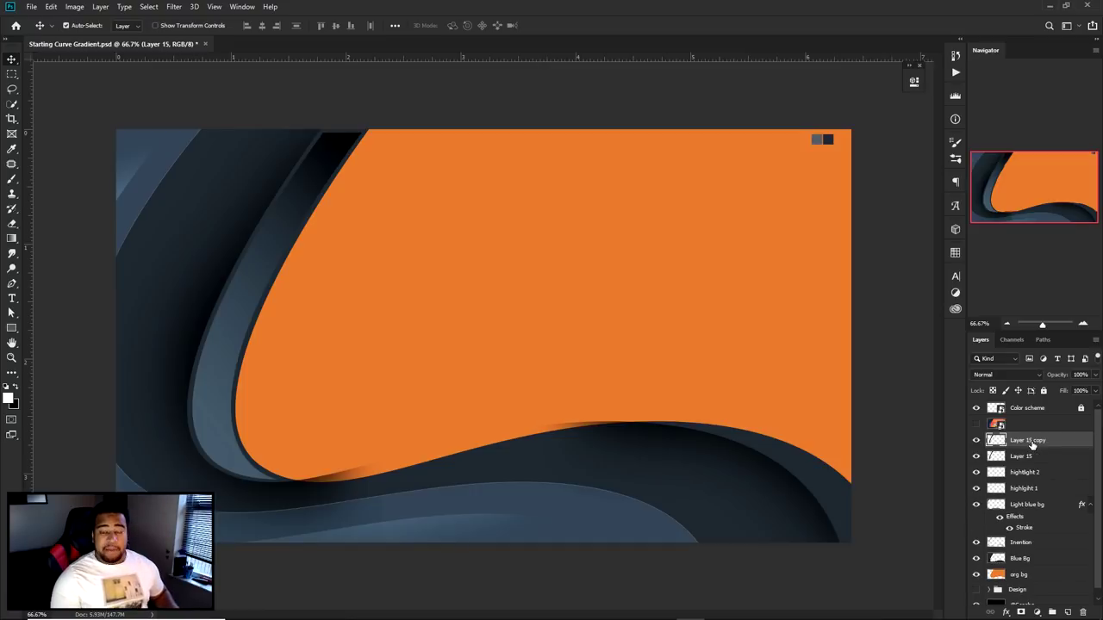
Clip the duplicated band layer to Layer 15 and set its blend mode to Linear Dodge (Add)
right_click(1042, 437)
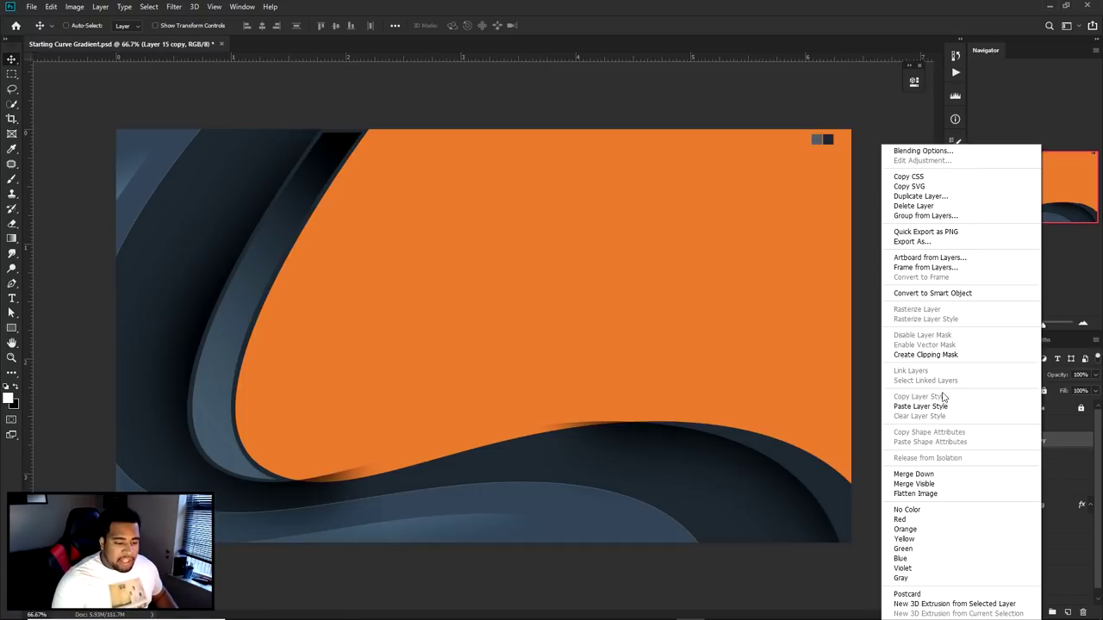
click(914, 355)
click(1006, 375)
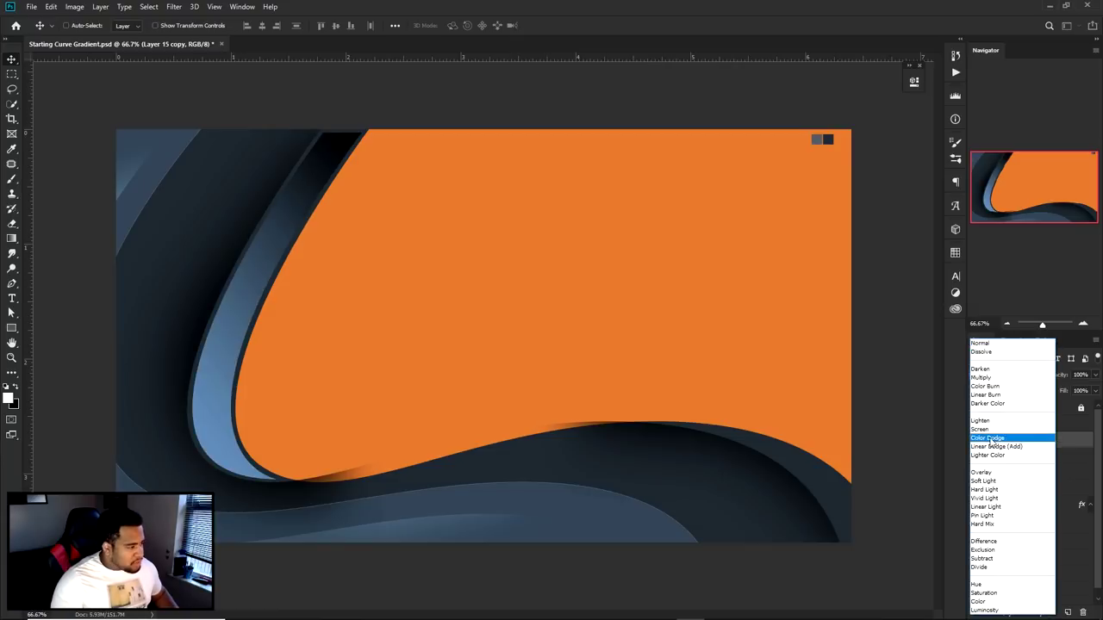
click(996, 447)
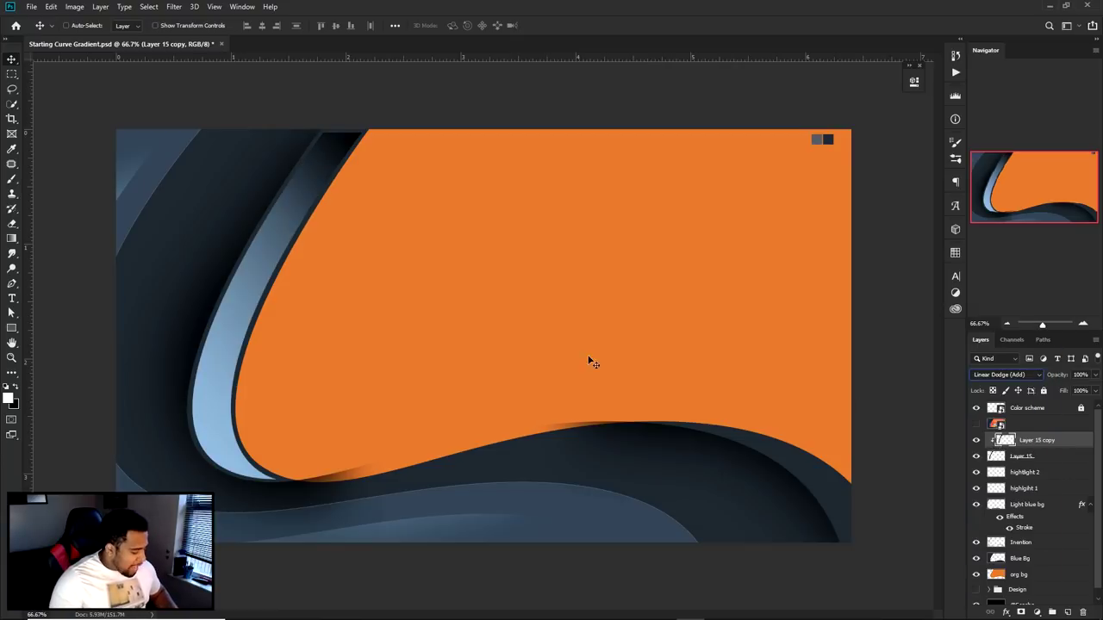
Offset the clipped copy so it leaves only a narrow bright highlight along the band's inner edge beside the orange
drag(235, 302, 258, 337)
drag(257, 376, 249, 344)
key(ctrl+minus)
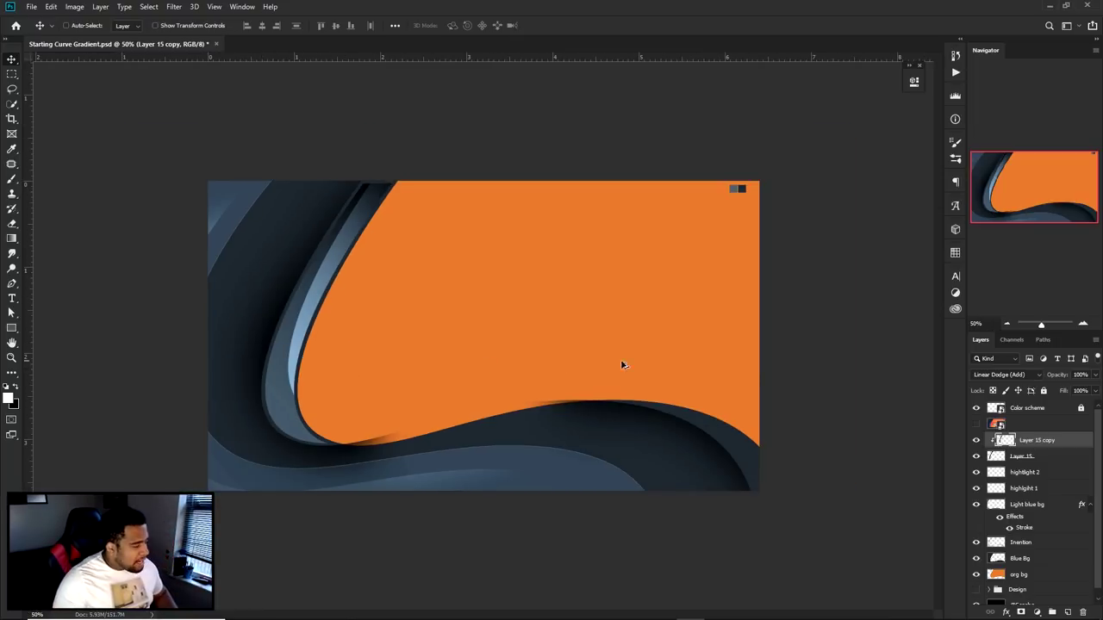
key(ctrl+plus)
Rename Layer 15 as "add 1" and its clipped copy as "add 2"
double_click(1023, 457)
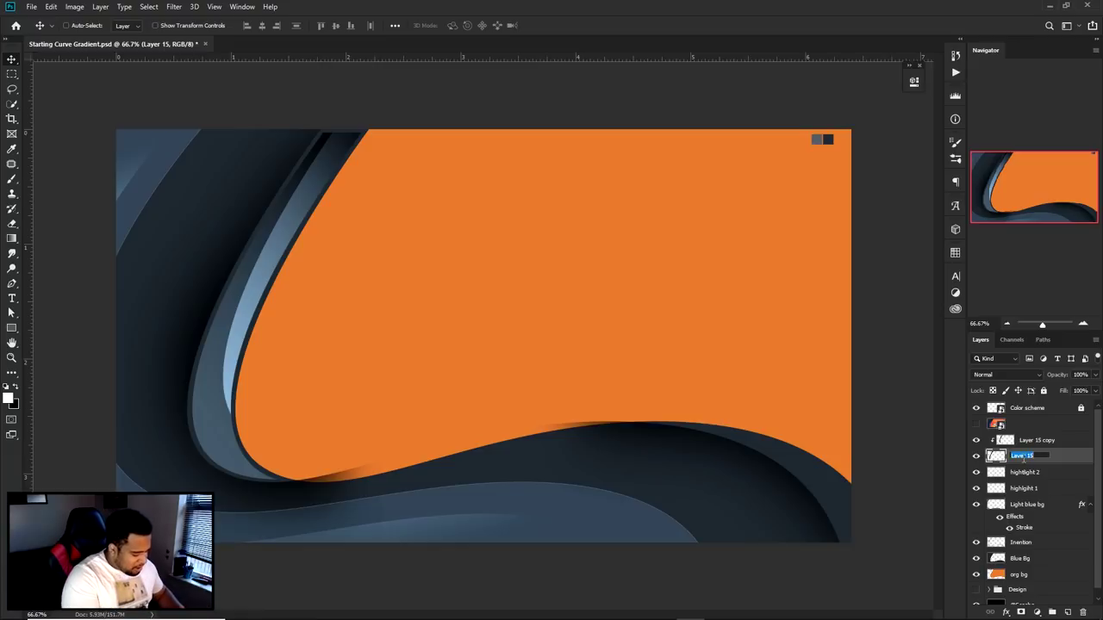
text(add 1)
key(Return)
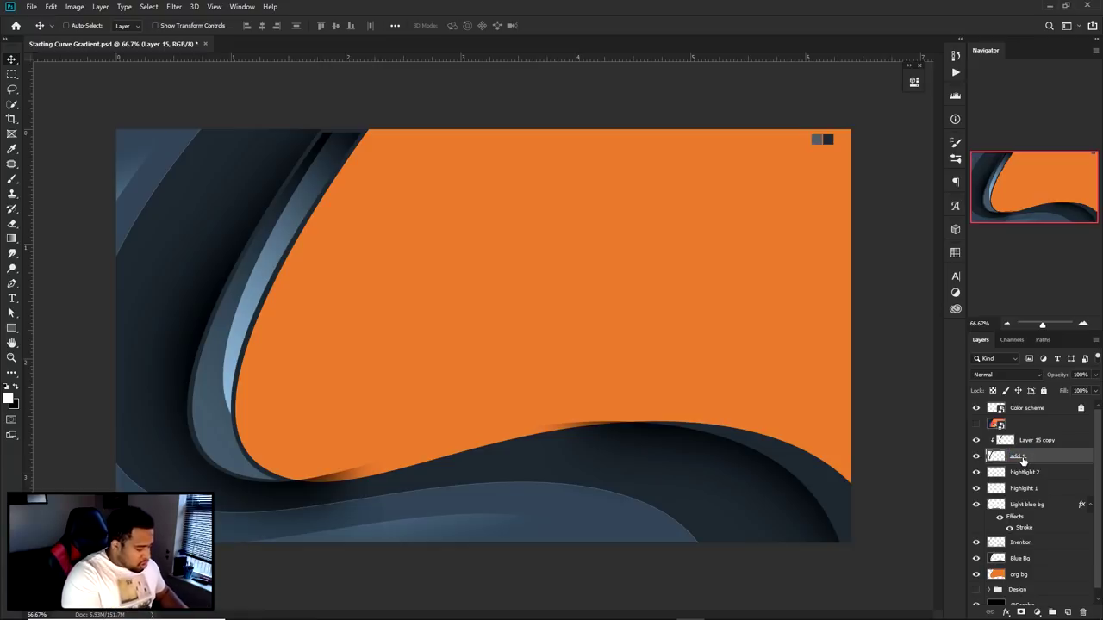
click(1037, 440)
double_click(1037, 440)
text(add 2)
key(Return)
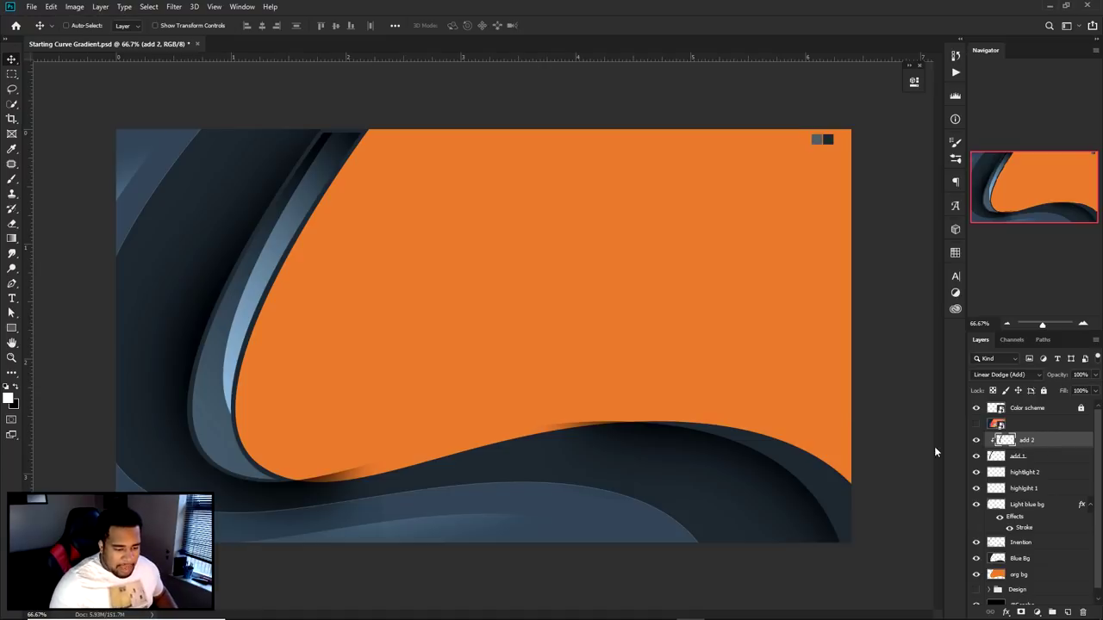
On a new layer, draw a curved Pen path up the lower-right dark band's inner edge, removing the upper anchor's outgoing handle
click(1067, 610)
key(p)
scroll(860, 544, up, 2)
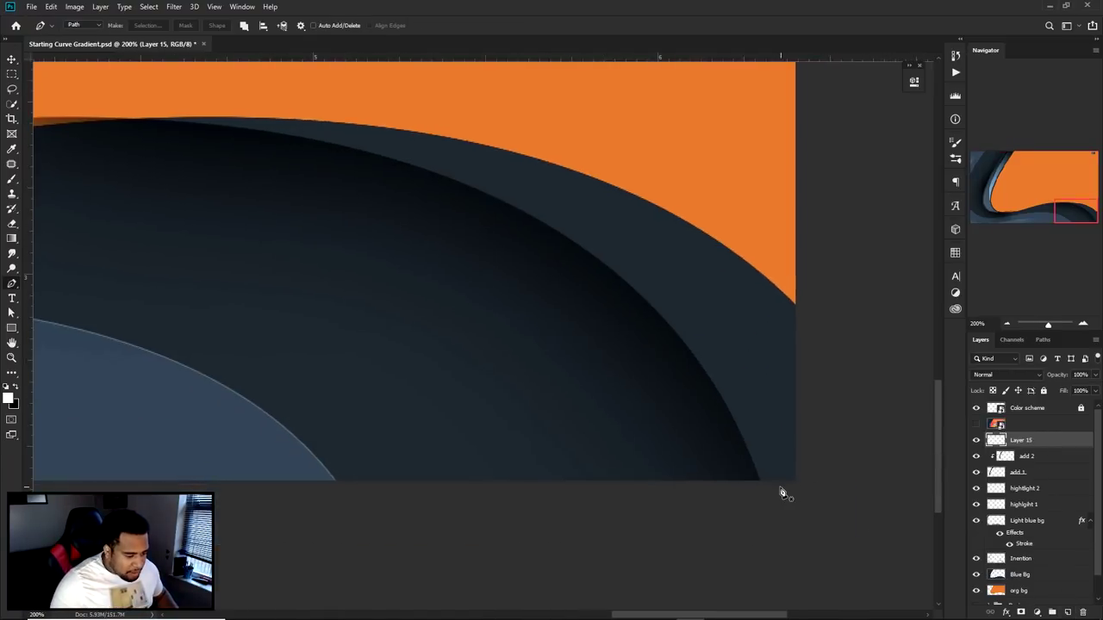
click(772, 485)
drag(252, 123, 402, 150)
drag(464, 168, 694, 175)
alt+click(253, 126)
Curve the return segment just below the orange edge to a point beyond the canvas's right side, refine its handles and continue below the canvas
drag(841, 419, 849, 448)
drag(810, 368, 746, 121)
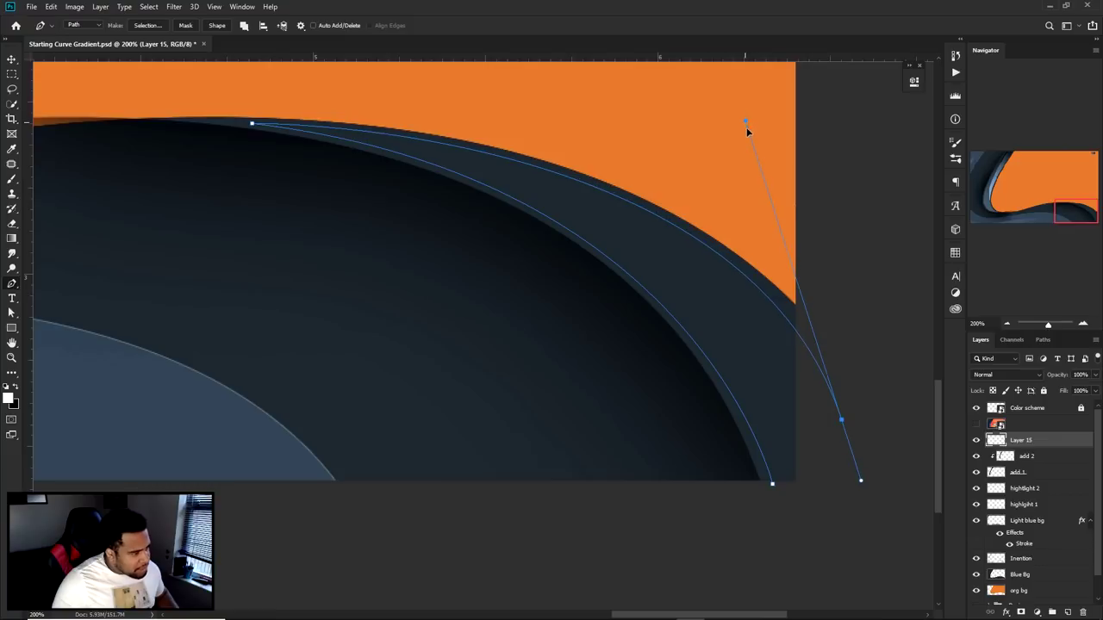
drag(842, 421, 853, 423)
drag(758, 125, 707, 108)
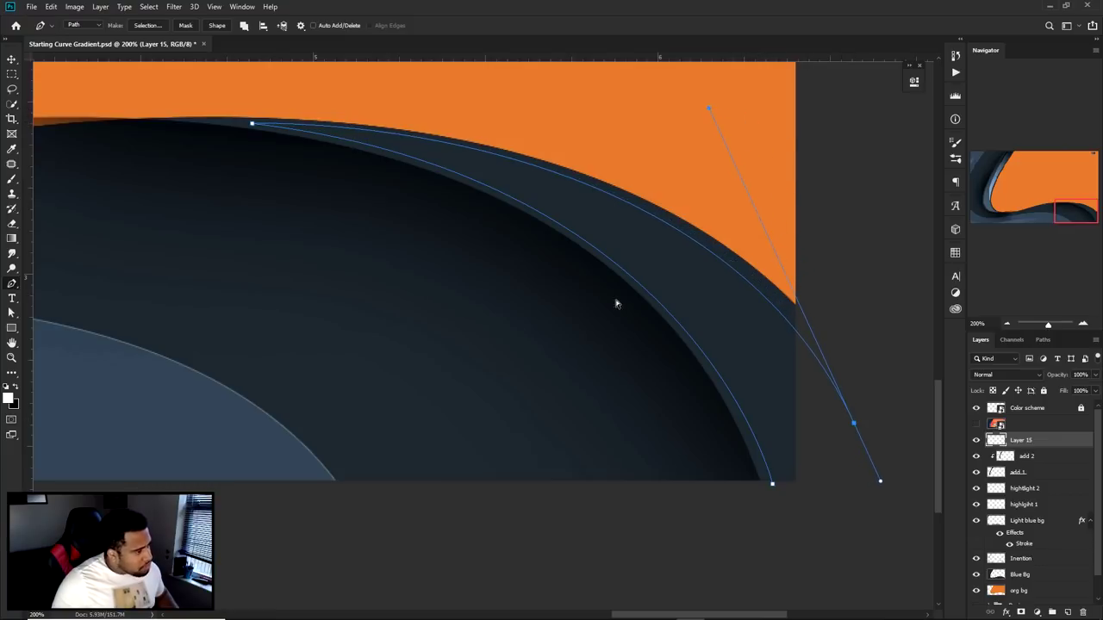
click(813, 497)
Fill the lower-right path on Layer 15, clear the path and paste the copied layer style onto the layer
right_click(769, 470)
click(681, 338)
key(Return)
key(Escape)
right_click(1058, 440)
click(940, 408)
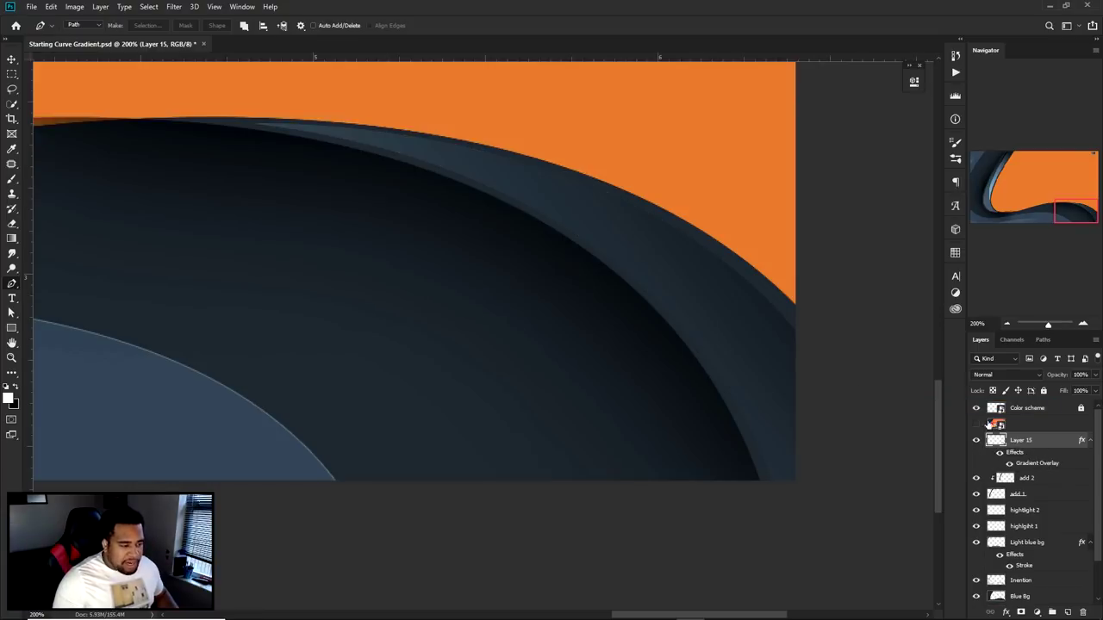
Set Layer 15's gradient overlay angle to -70° and rasterize its layer style
double_click(1025, 453)
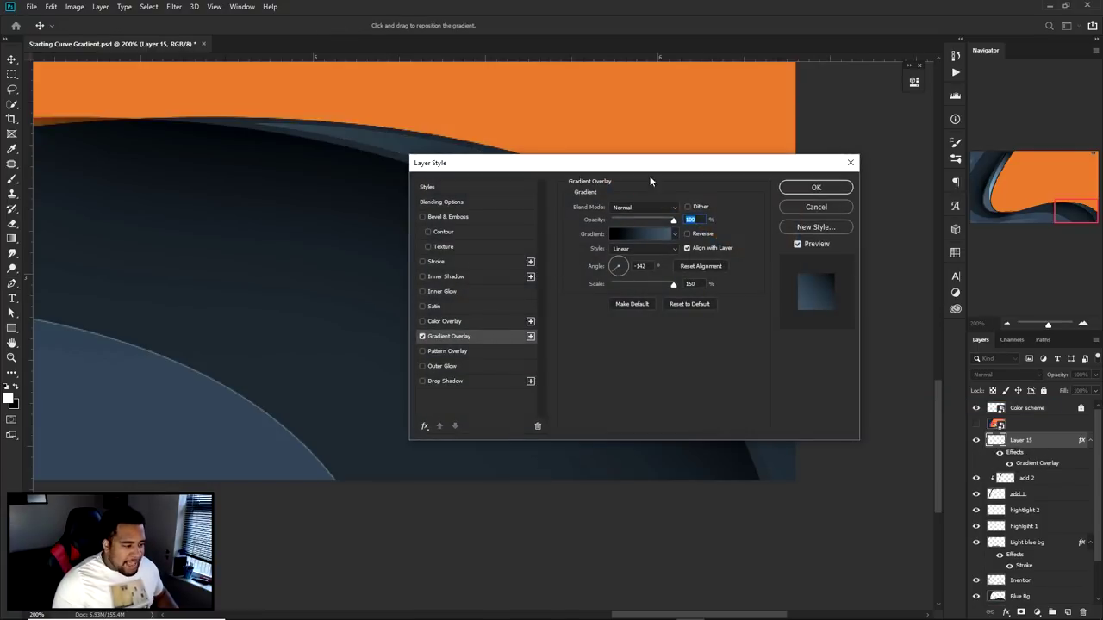
drag(651, 164, 334, 273)
click(299, 380)
drag(299, 384, 303, 387)
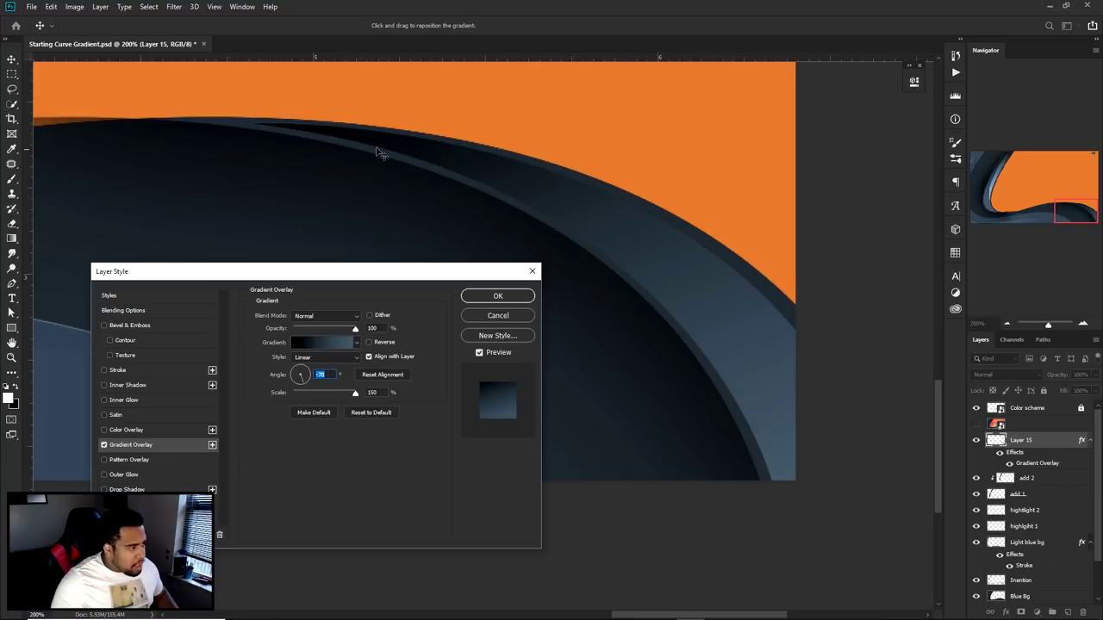
click(517, 295)
right_click(1071, 452)
click(980, 321)
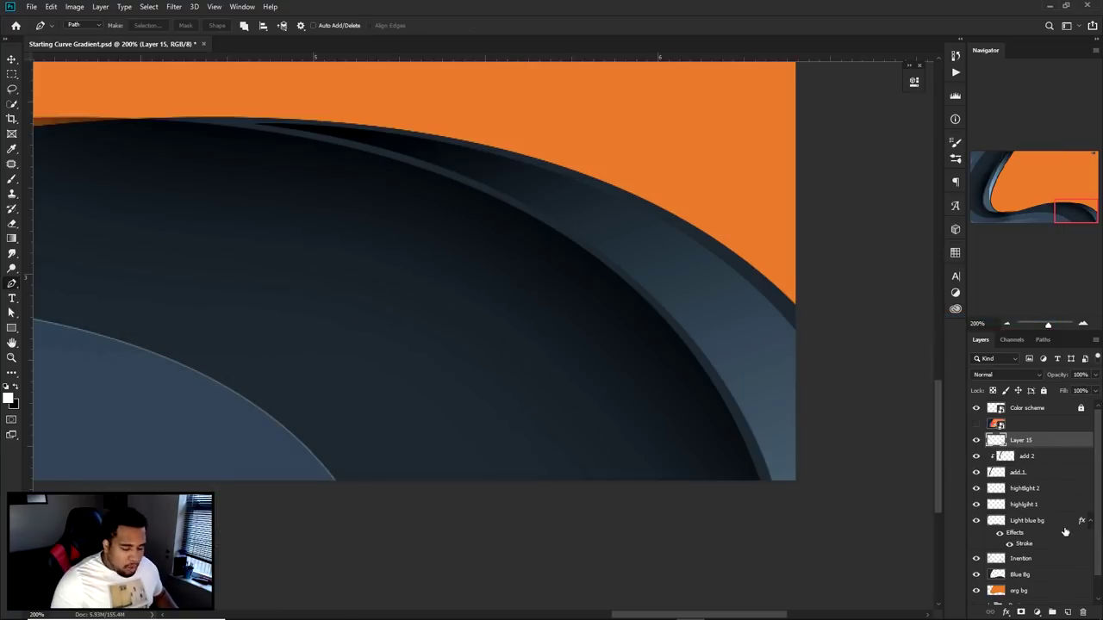
Duplicate Layer 15, clip the copy to the original and set the copy's blend mode to Linear Dodge (Add)
key(ctrl+j)
right_click(1040, 444)
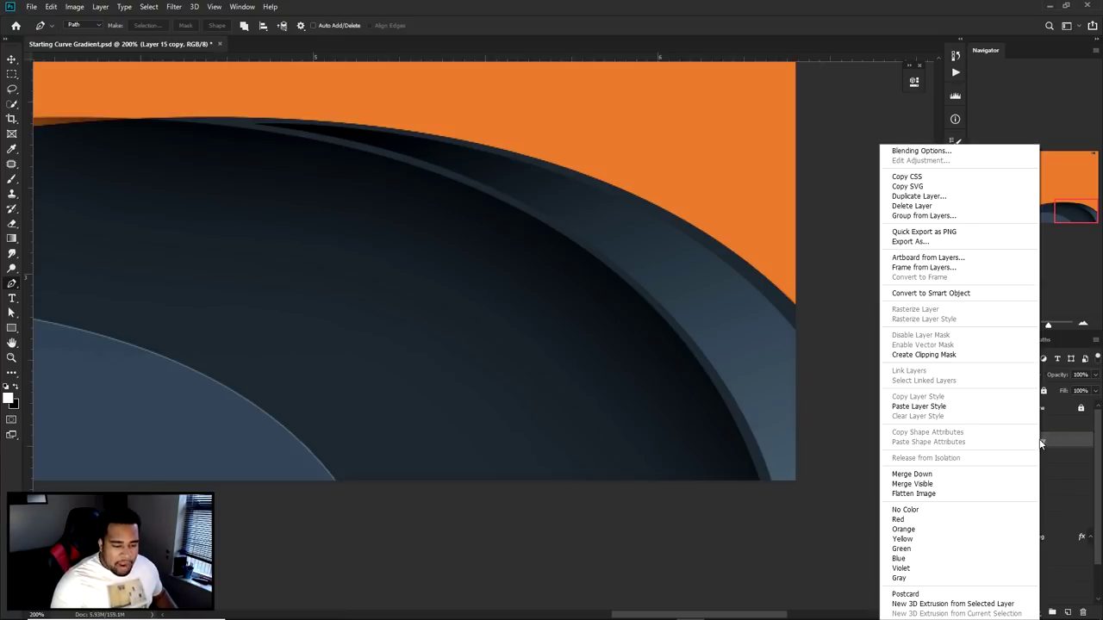
click(949, 356)
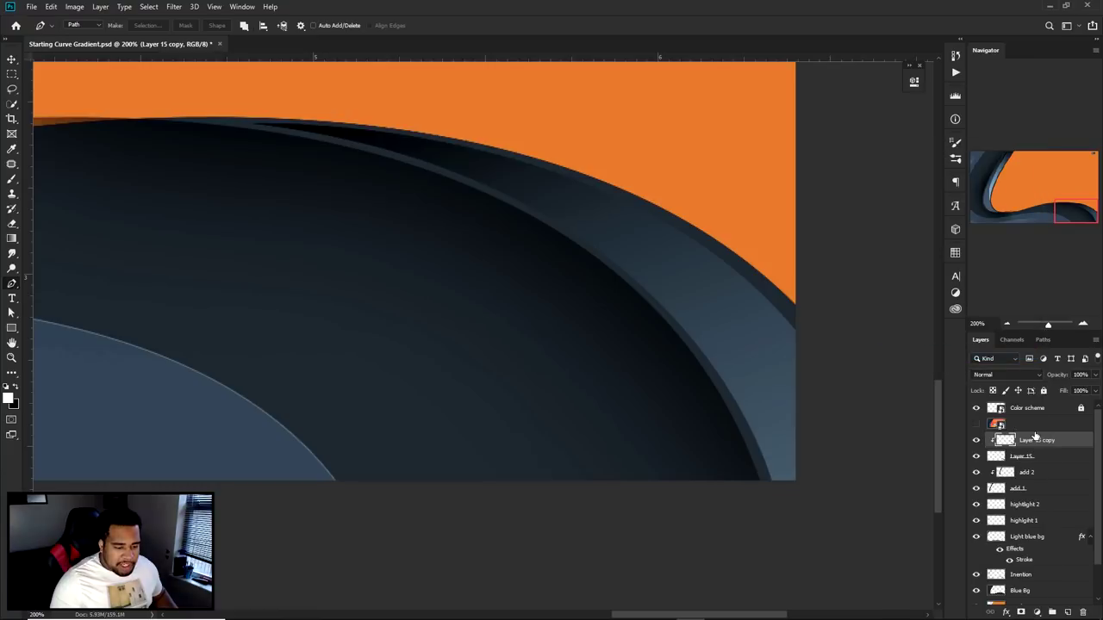
click(1000, 374)
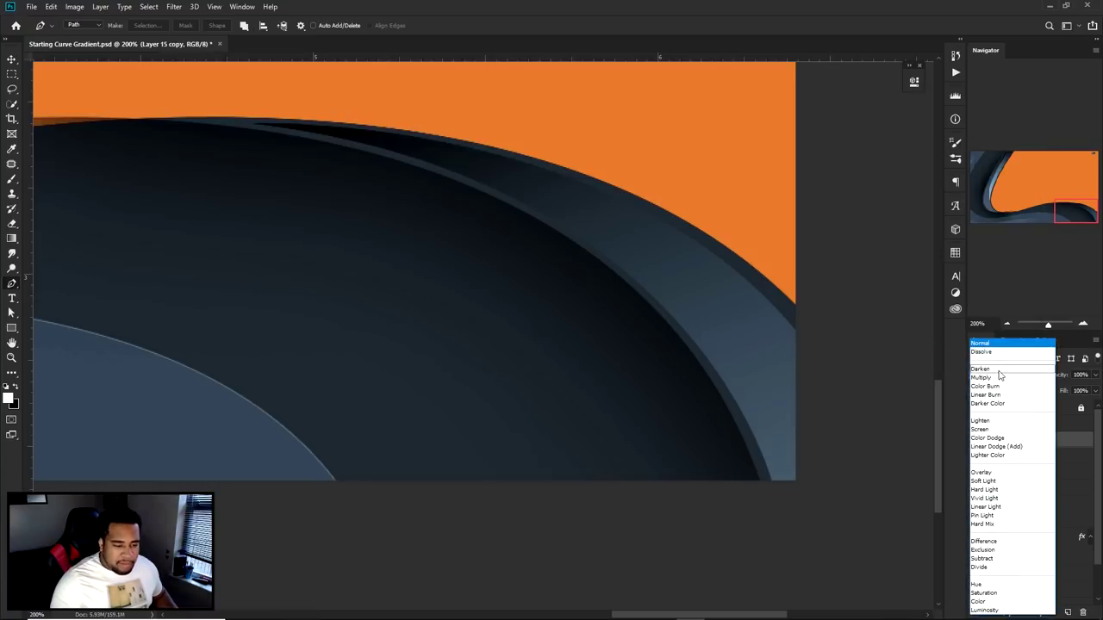
click(996, 449)
Move the clipped Layer 15 copy down and to the right so it brightens only the outer part of the band
click(757, 337)
right_click(757, 337)
click(781, 337)
key(v)
drag(770, 350, 825, 412)
key(ctrl+minus)
key(ctrl+minus)
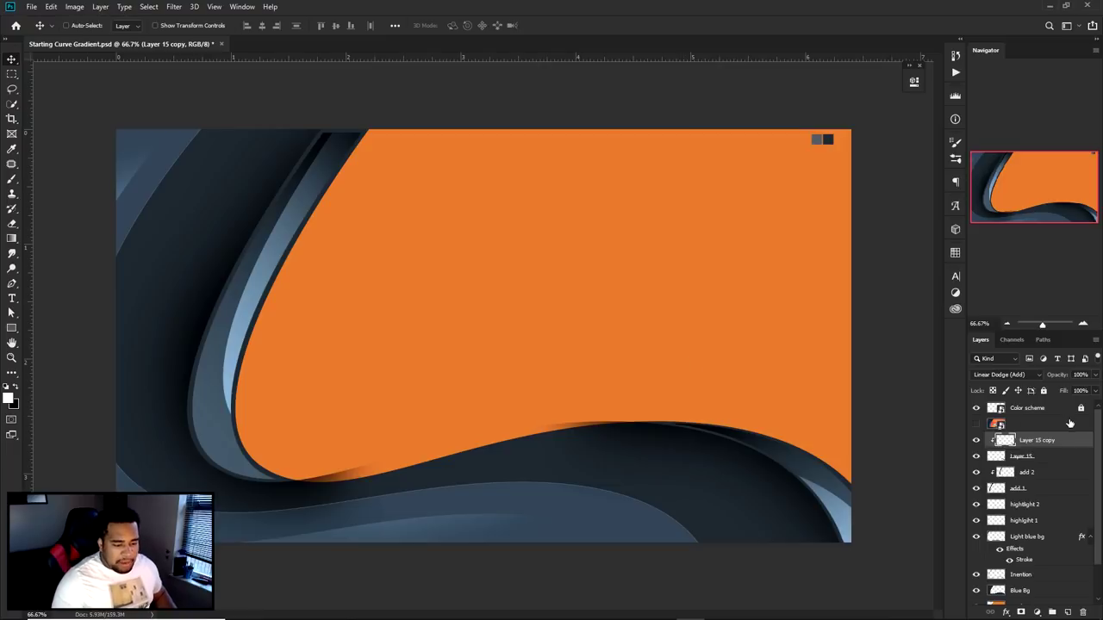
Check the reference design, hide it again and add the white text "STARTING" in Evogria on the orange area
click(976, 424)
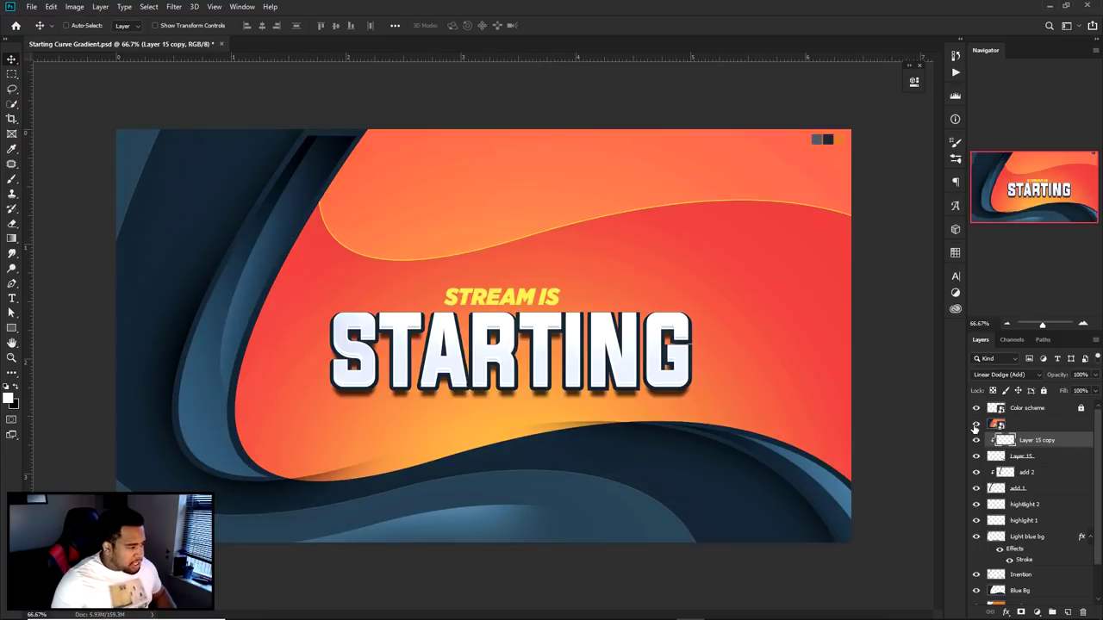
click(976, 423)
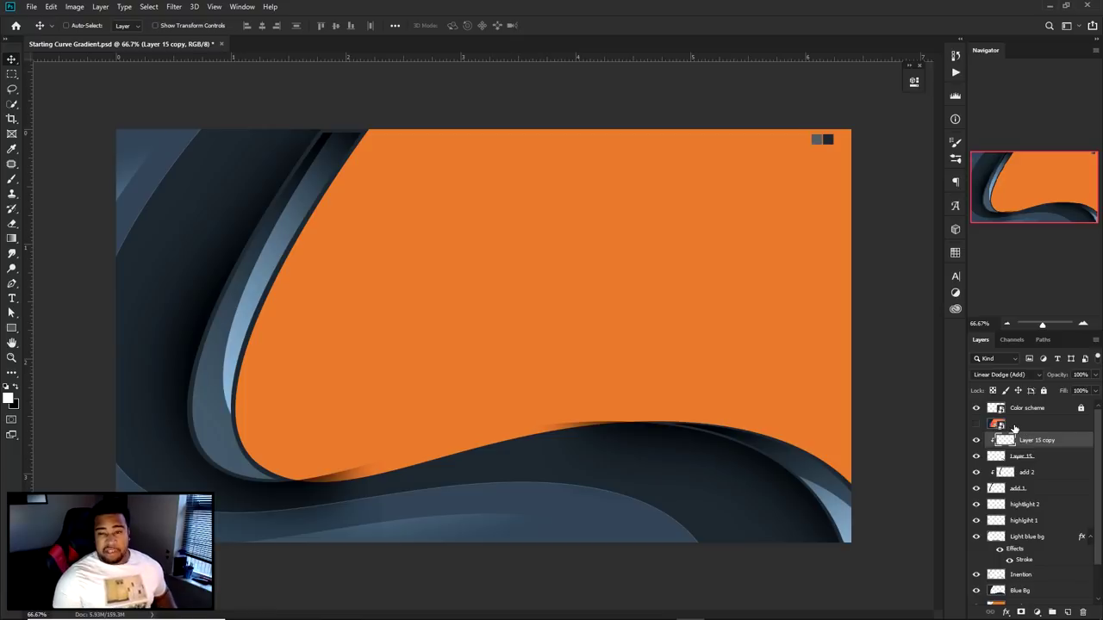
key(t)
click(503, 326)
text(STARTING)
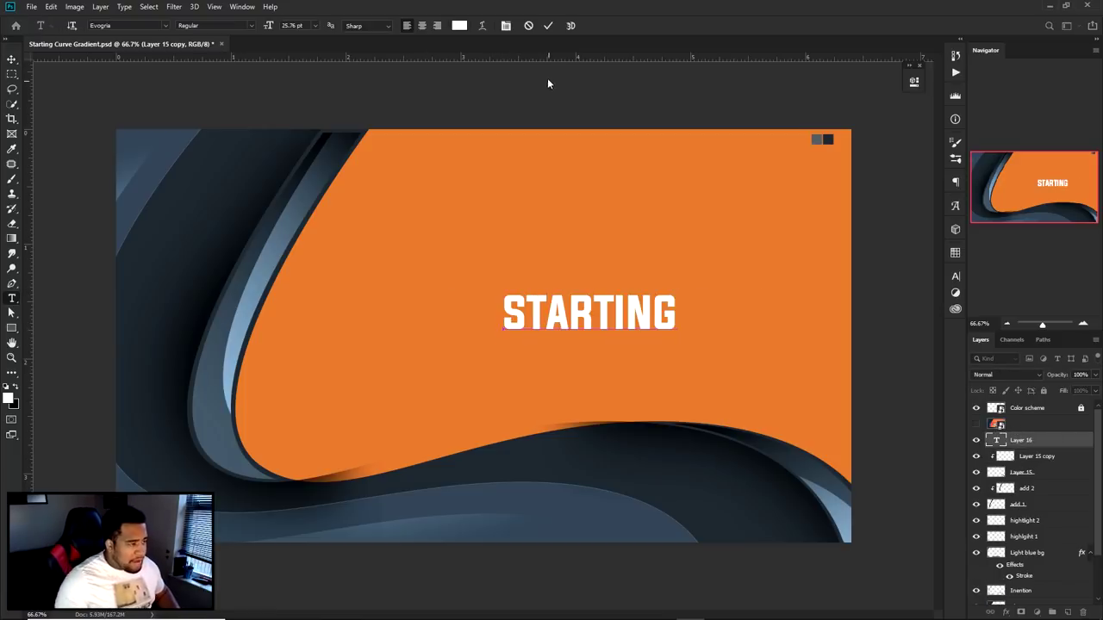
click(548, 25)
Compare with the reference, then enlarge the STARTING text to about 50 pt and place it mid-canvas
click(976, 424)
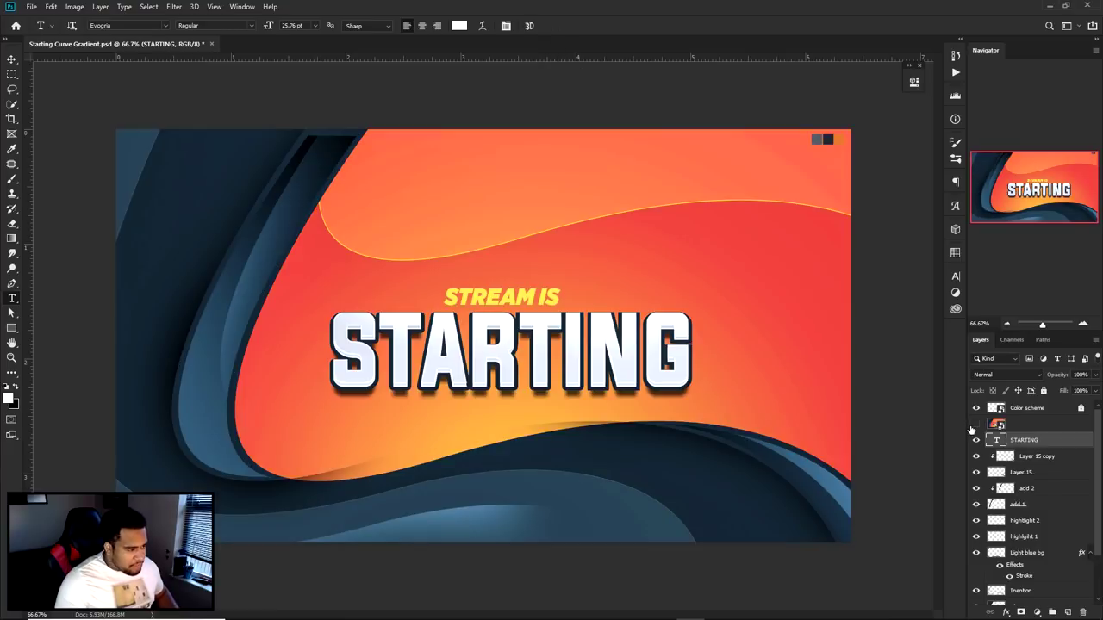
click(974, 425)
key(ctrl+t)
drag(689, 287, 759, 262)
drag(672, 303, 600, 323)
drag(598, 323, 608, 320)
key(Return)
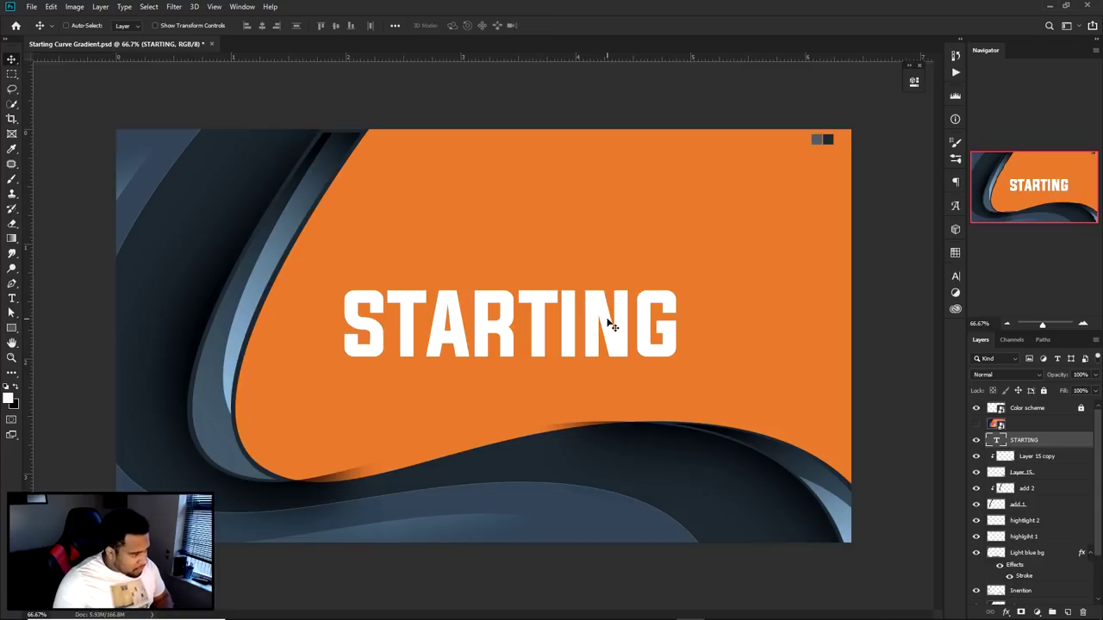
Show the STARTING text's character settings, nudge the text slightly right and compare its position with the reference design
click(954, 277)
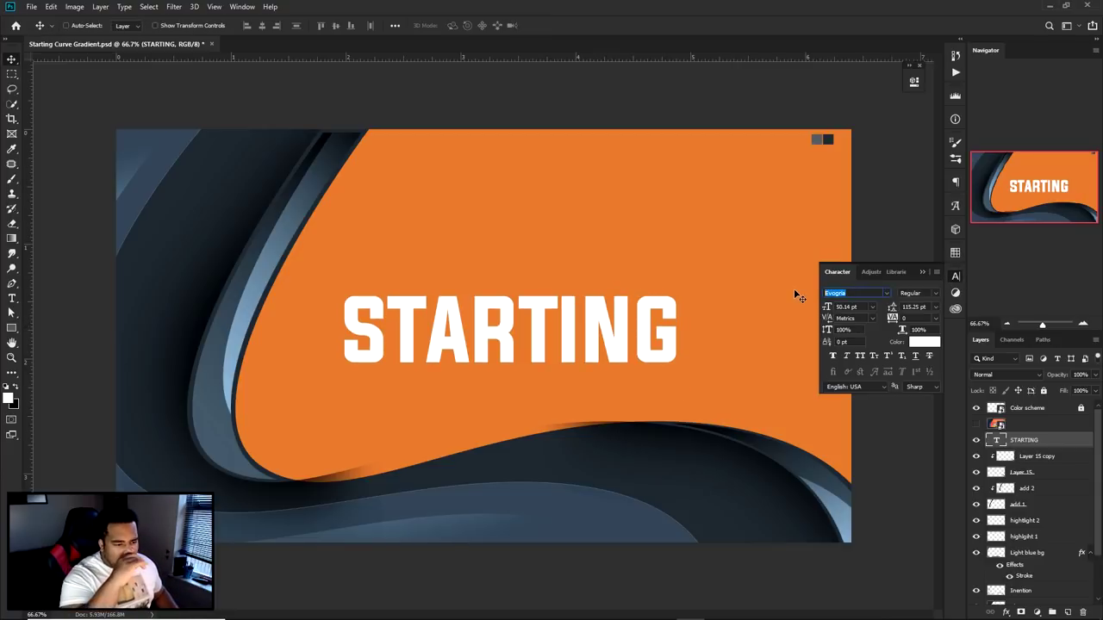
double_click(541, 345)
click(548, 25)
drag(546, 293, 604, 315)
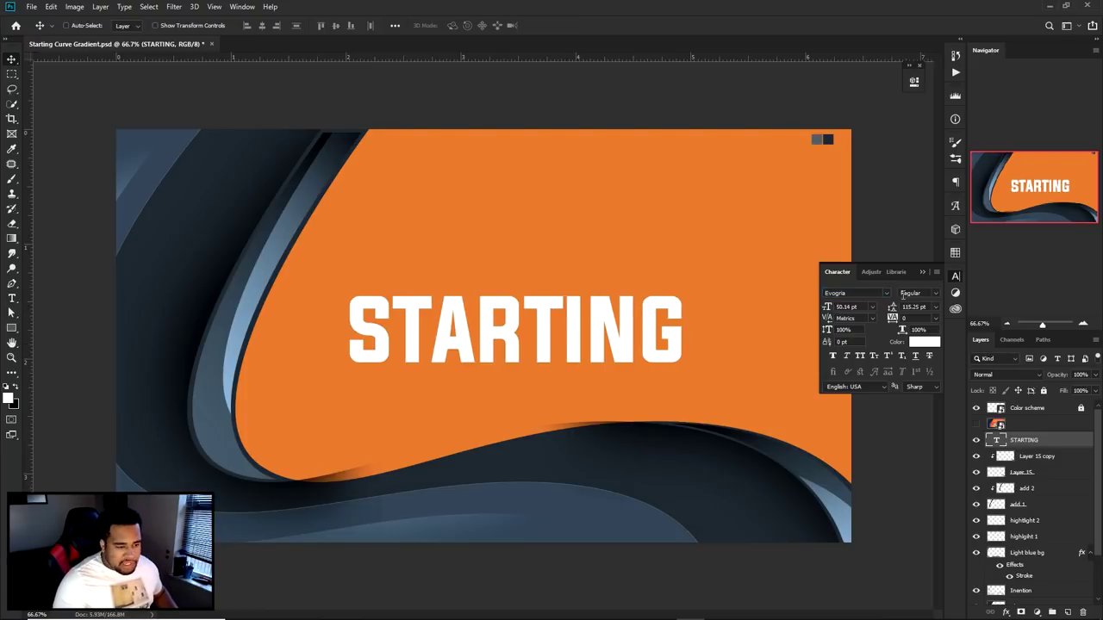
click(976, 424)
click(976, 424)
Duplicate the STARTING text just above the original and set the copy's font to Gotham Narrow Ultra Italic
drag(620, 336, 598, 259)
double_click(598, 267)
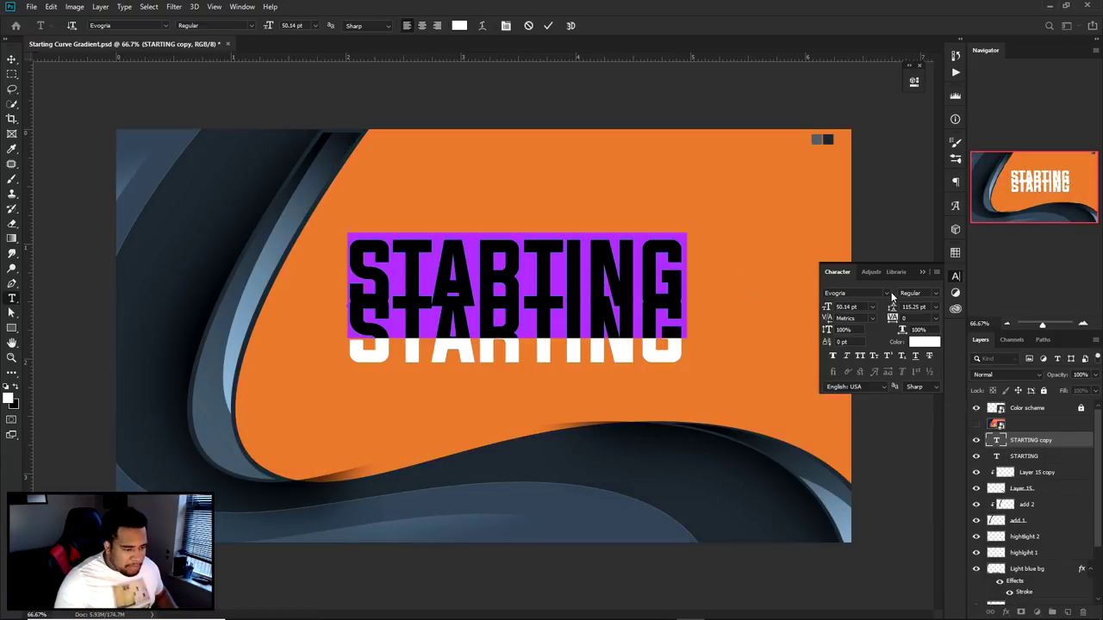
click(886, 293)
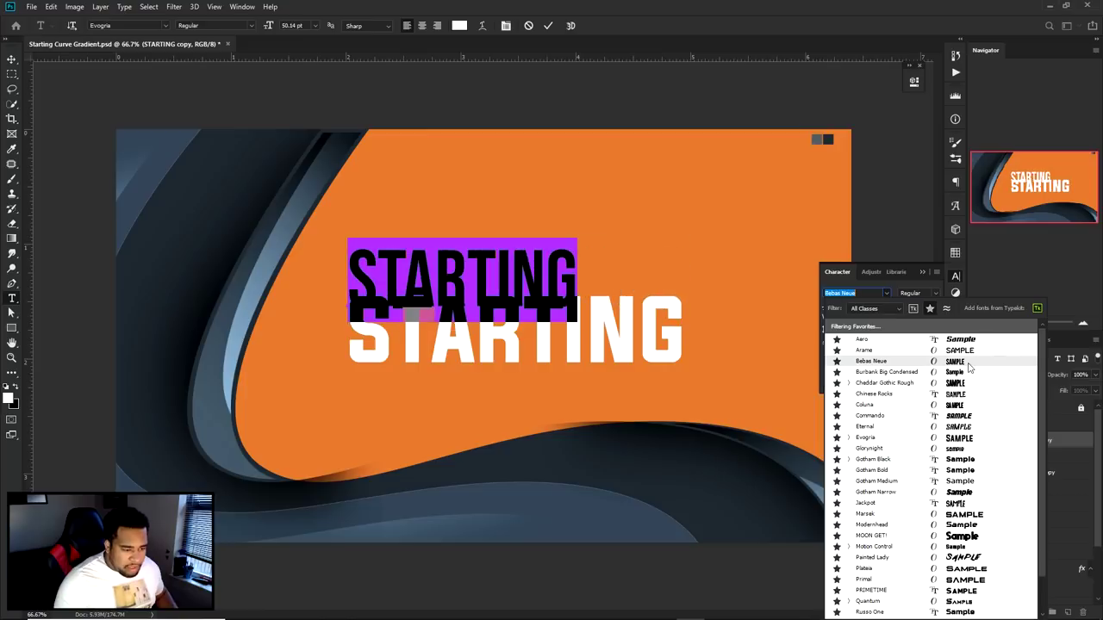
click(930, 309)
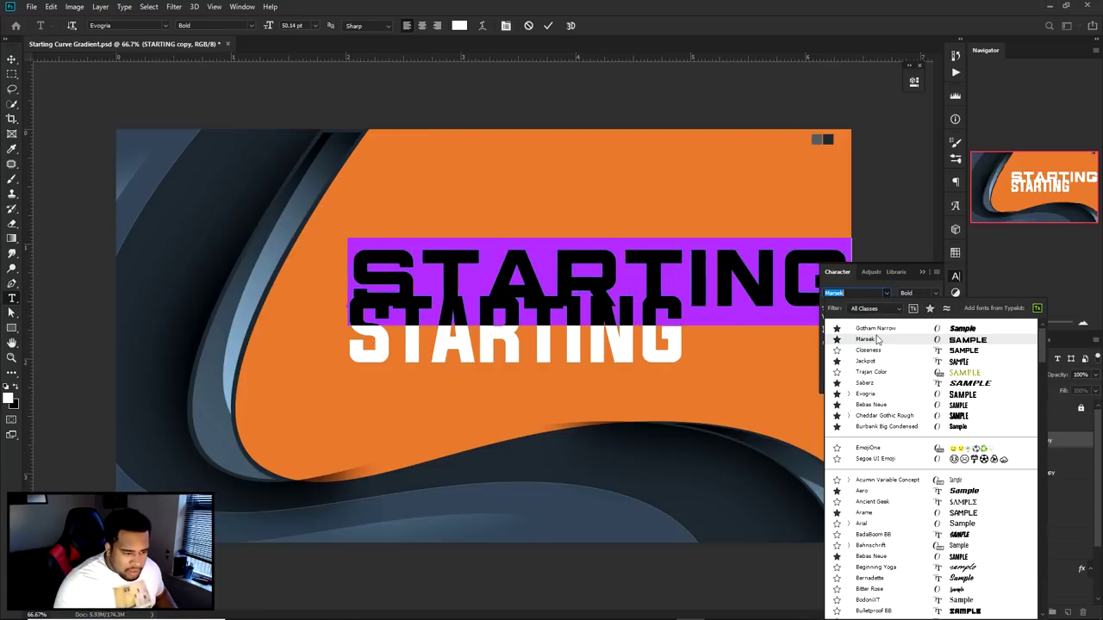
click(866, 328)
Replace the duplicated text's wording with "STREAM IS"
text(ST)
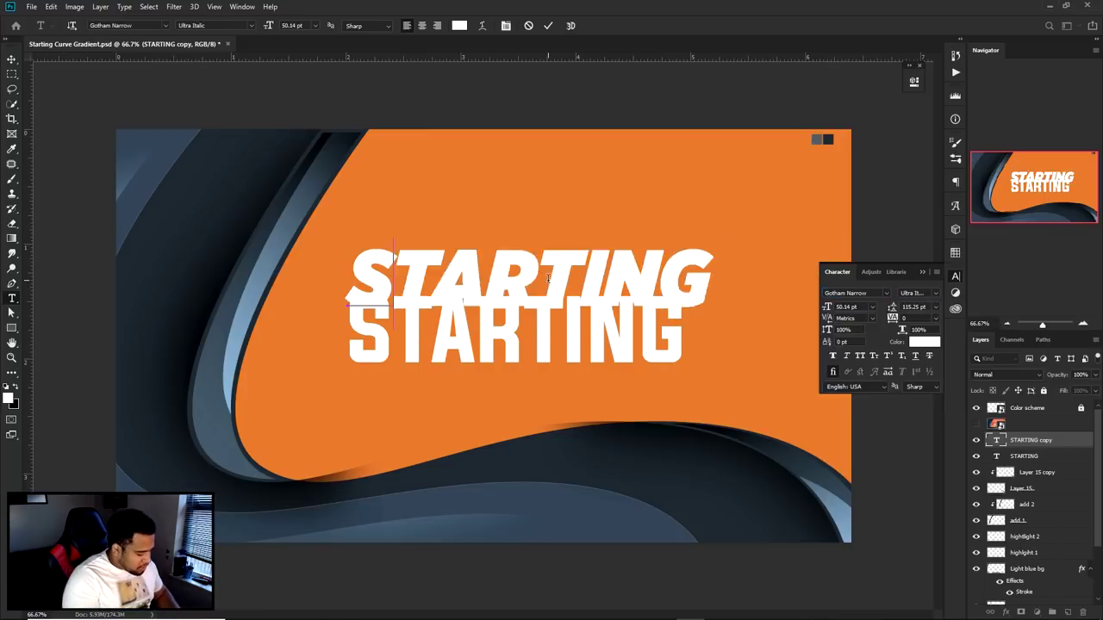
key(BackSpace)
key(BackSpace)
text(STREAM IS)
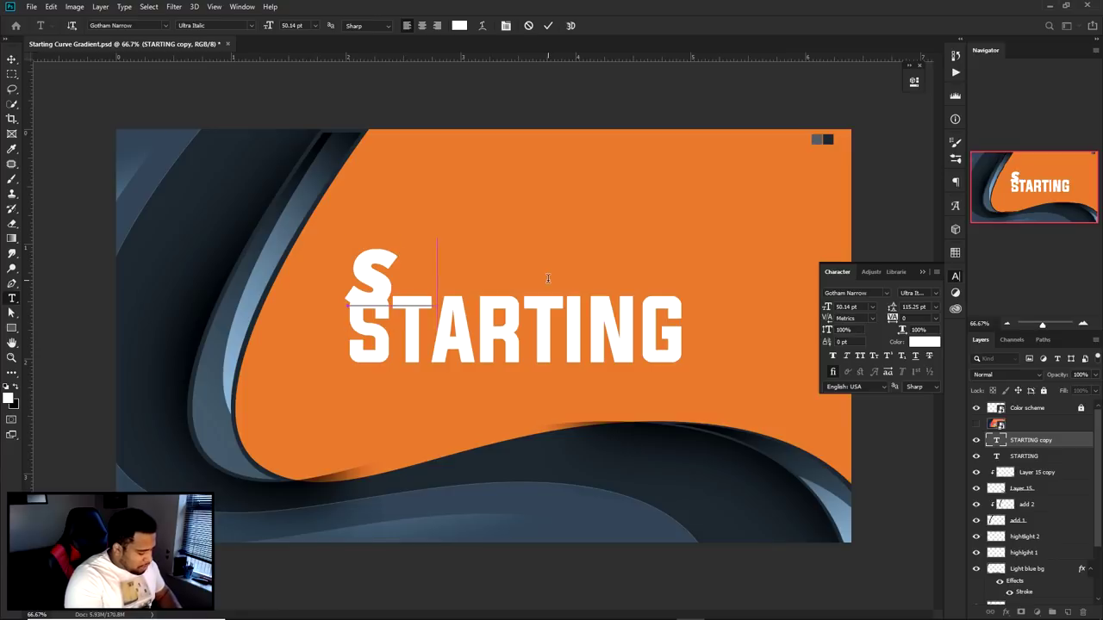
click(548, 25)
Scale STREAM IS down to about 12 pt, centred just above STARTING, and set its blend mode to Overlay
key(ctrl+t)
drag(722, 242, 539, 290)
key(Return)
key(ctrl+t)
key(Return)
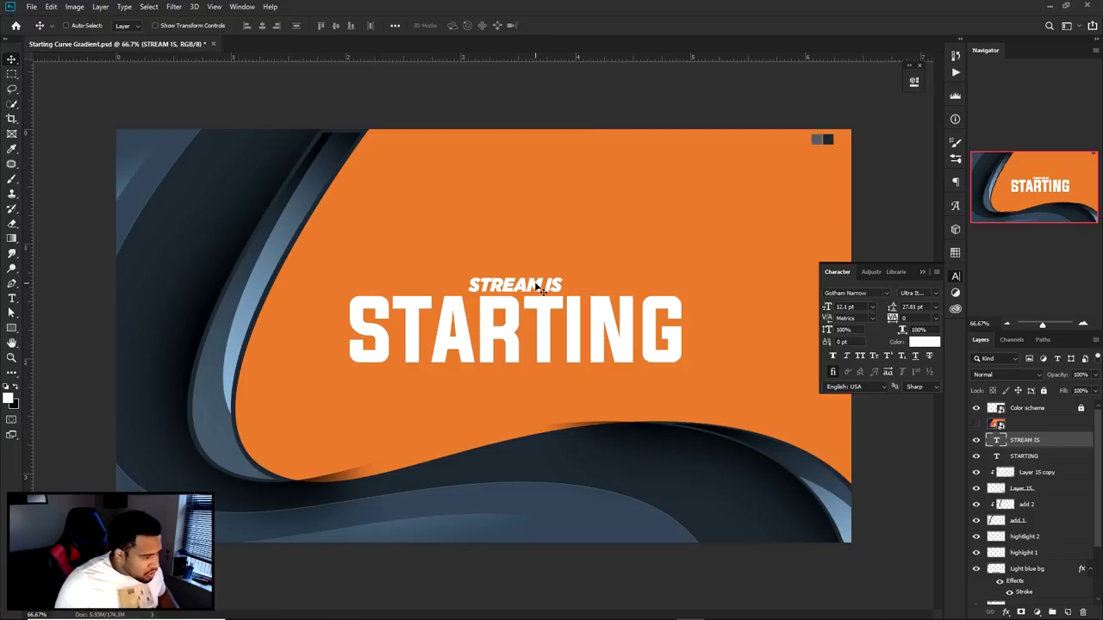
key(shift+Left)
click(995, 372)
click(997, 474)
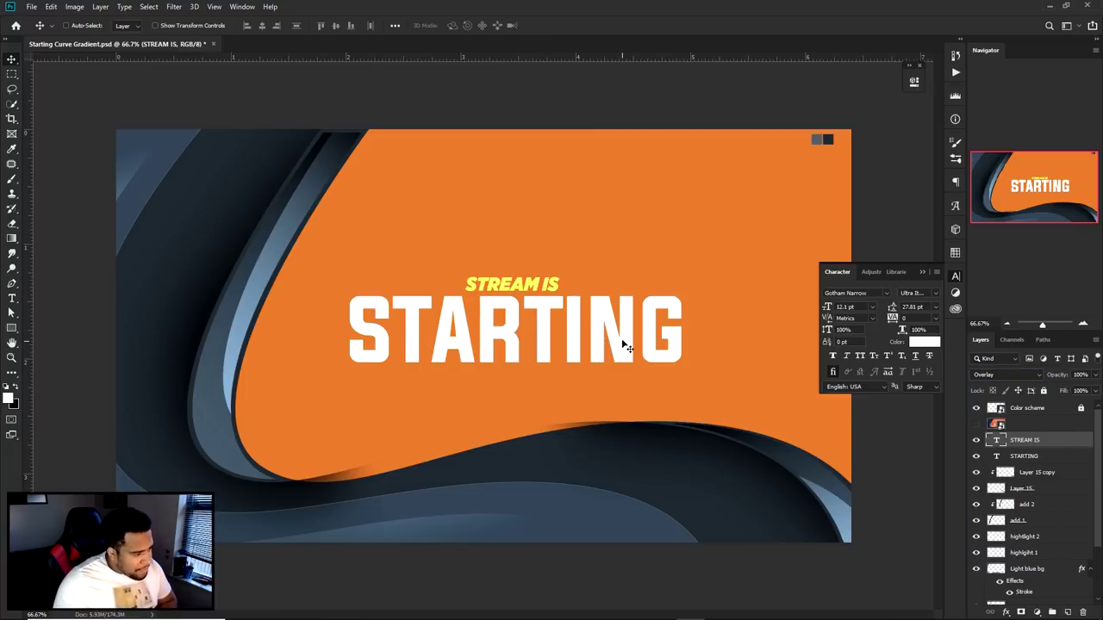
Apply the saved preset Style 39 to the STARTING text layer
key(ctrl)
ctrl+click(600, 308)
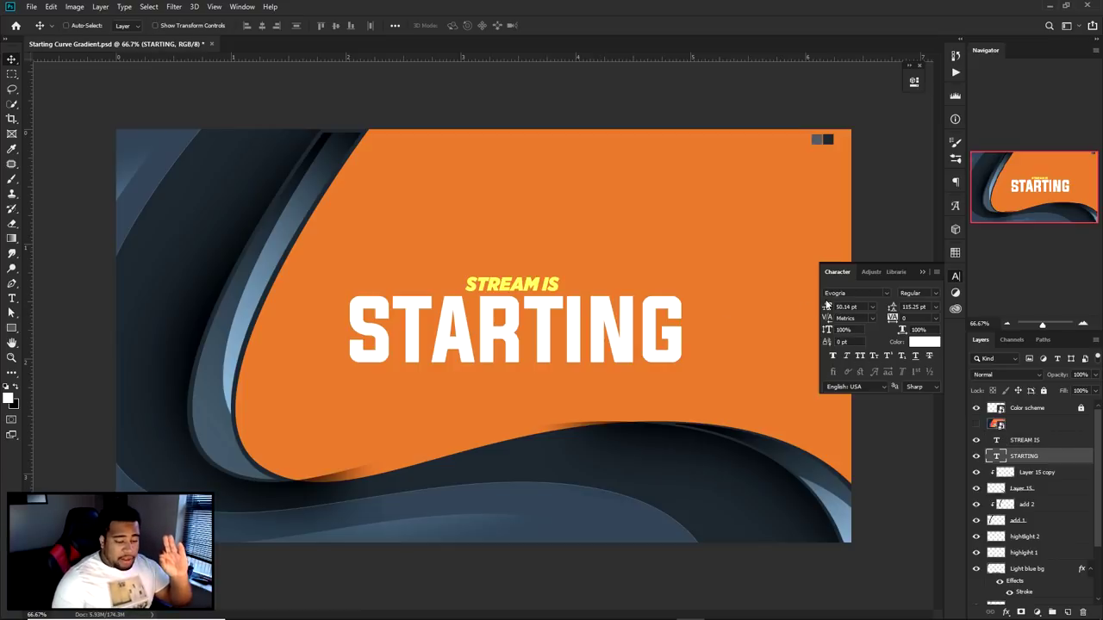
double_click(1062, 457)
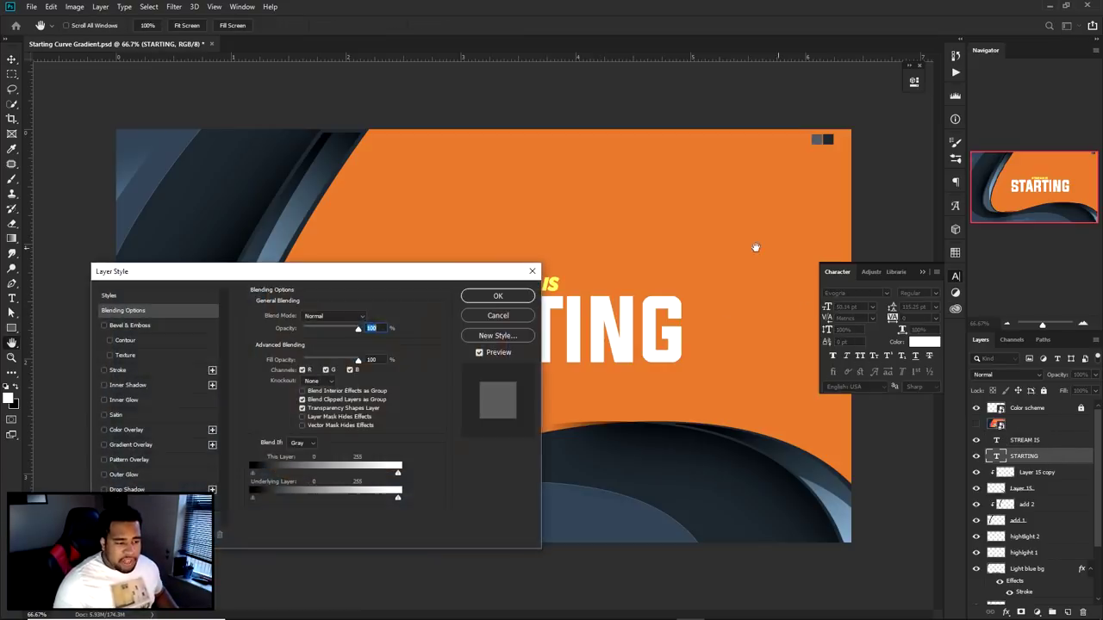
drag(410, 272, 959, 129)
click(708, 151)
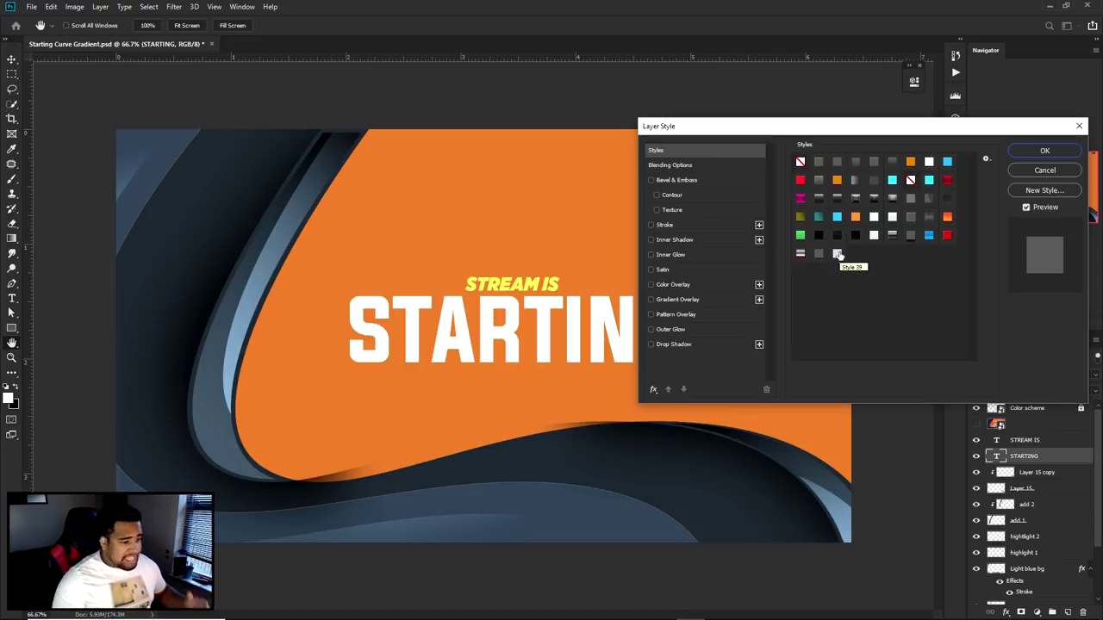
click(837, 253)
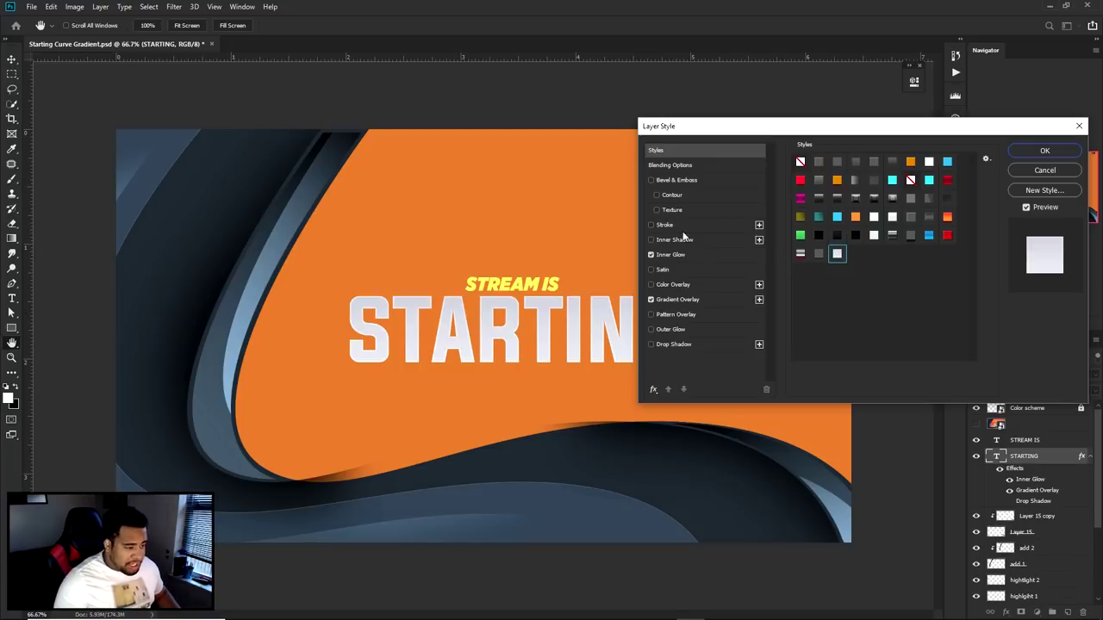
Preview the STARTING text's inner glow off and on, then set its opacity to 25%
click(668, 255)
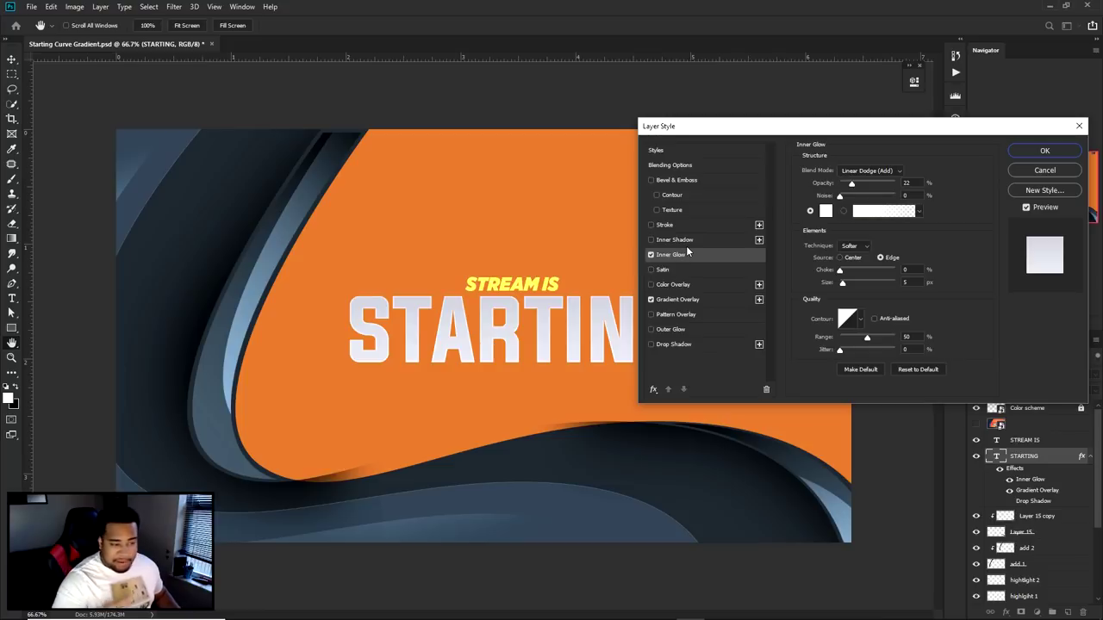
click(651, 255)
click(651, 255)
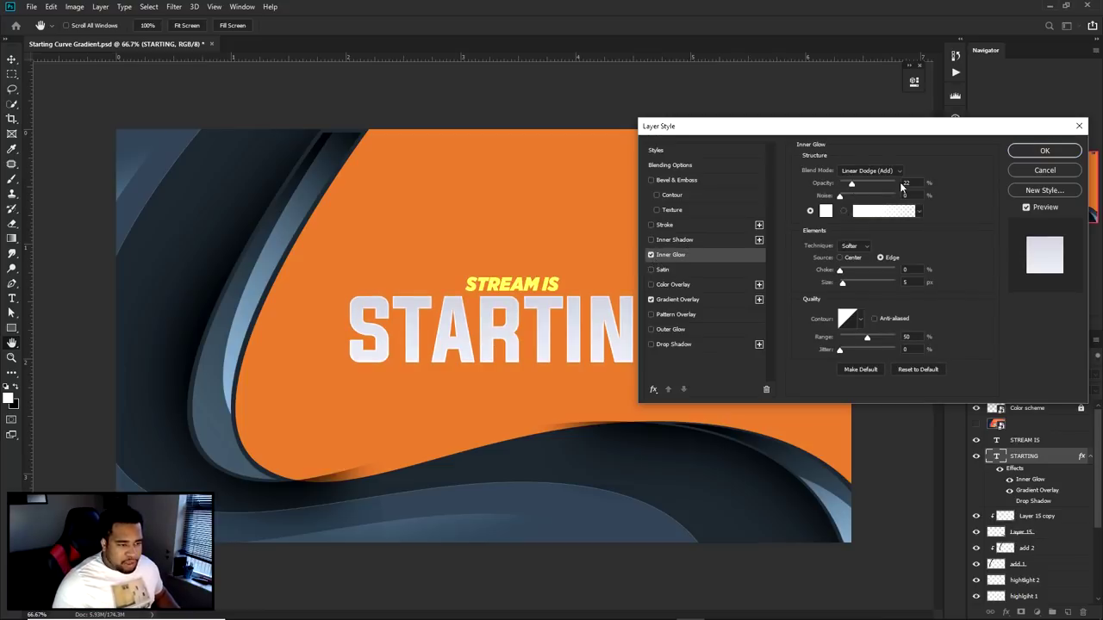
double_click(915, 182)
drag(851, 184, 853, 184)
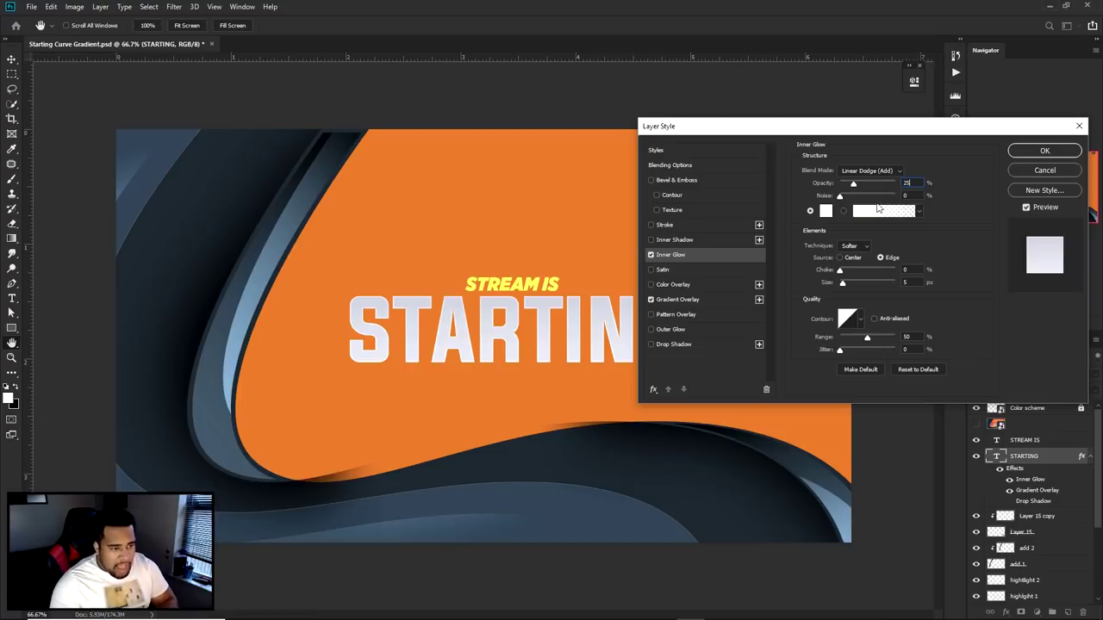
key(Tab)
Inspect the colours of both end stops in the STARTING text's gradient overlay
click(677, 299)
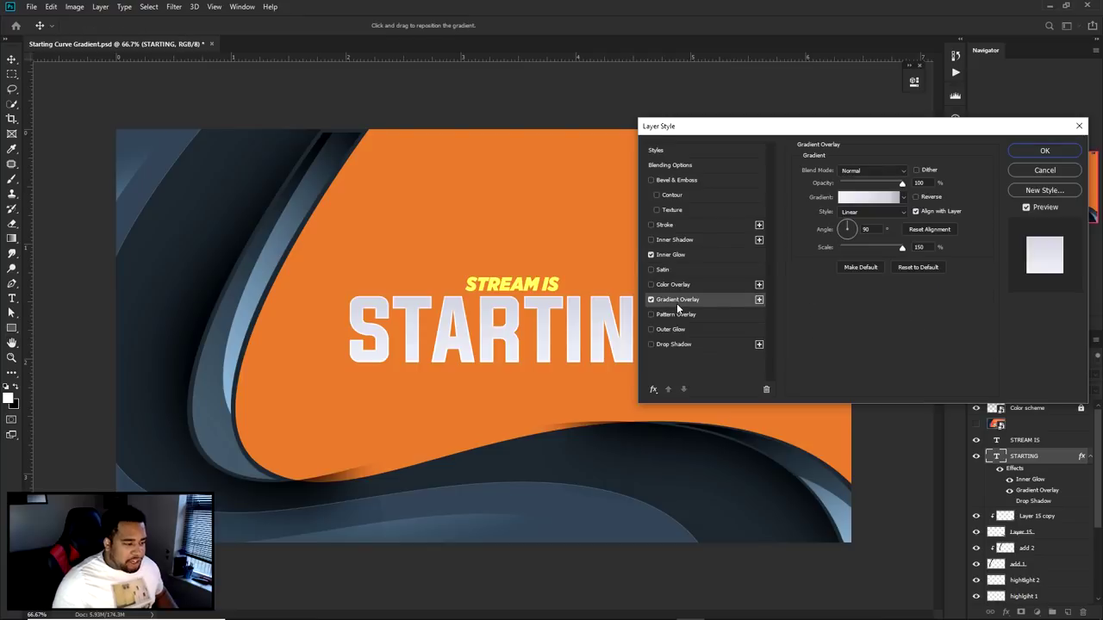
click(866, 197)
double_click(732, 354)
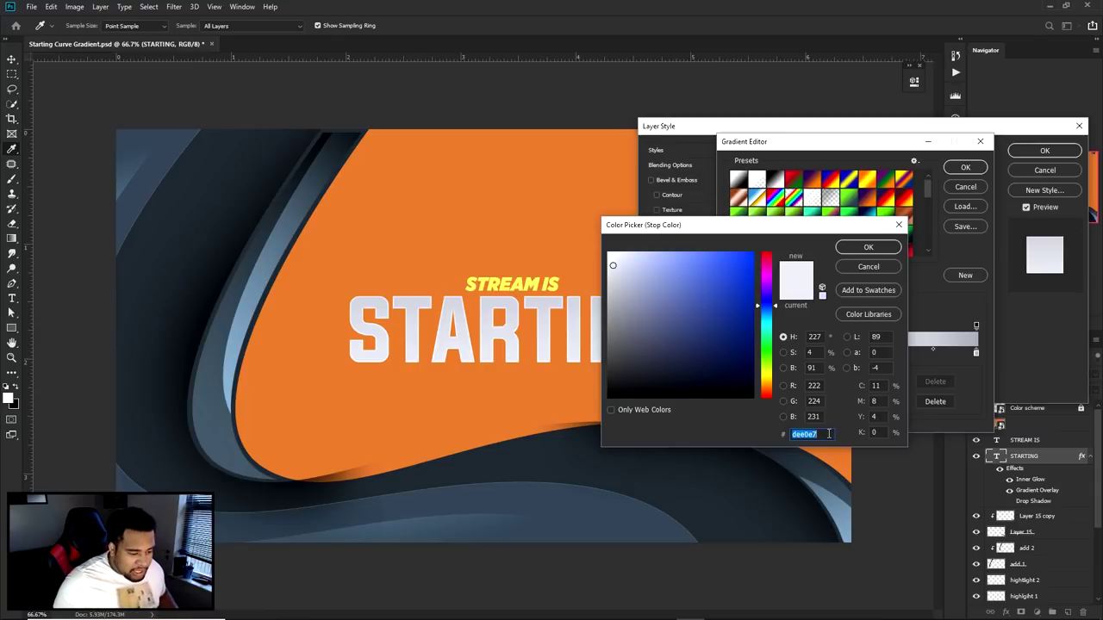
click(867, 247)
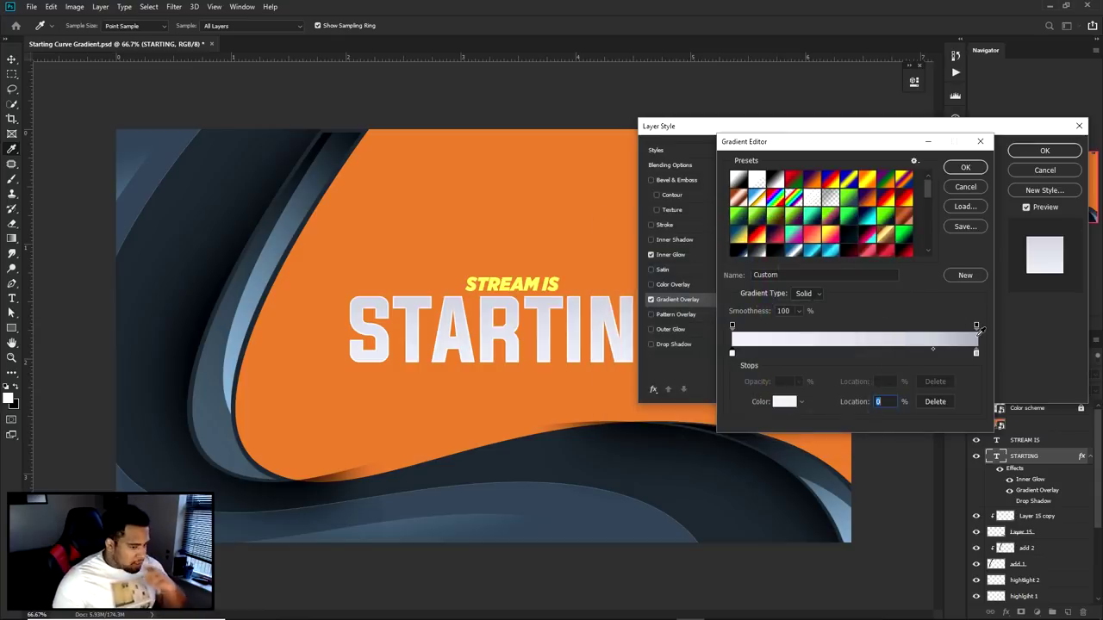
double_click(976, 353)
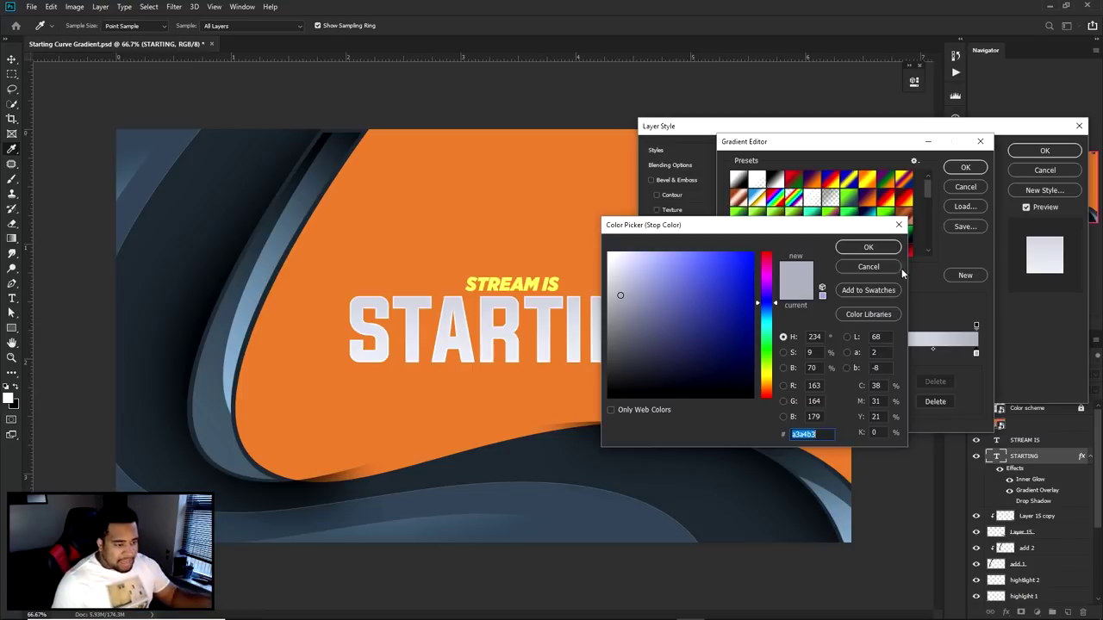
click(868, 247)
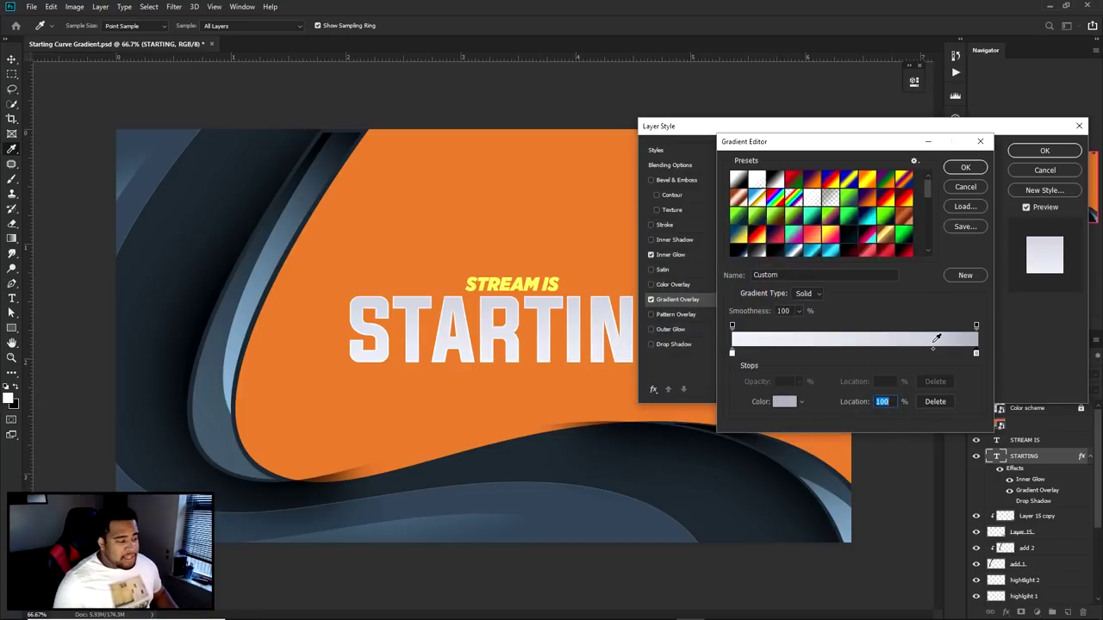
Try the overlay gradient's midpoint at 51% and 14%, set it to 82%, and accept the STARTING layer style
drag(932, 350, 858, 350)
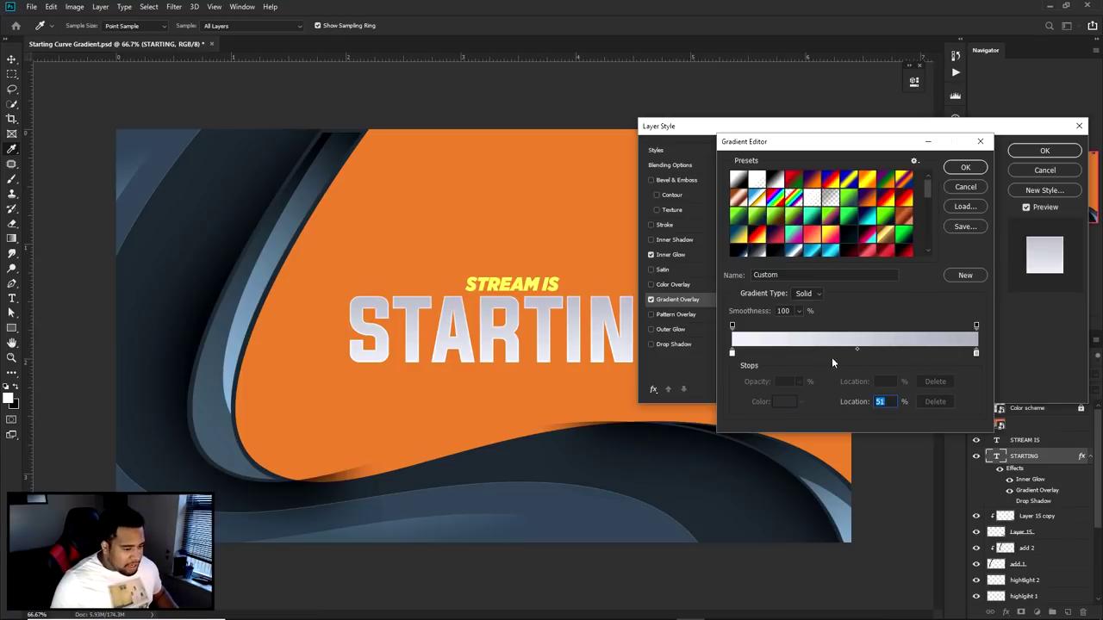
drag(856, 350, 772, 352)
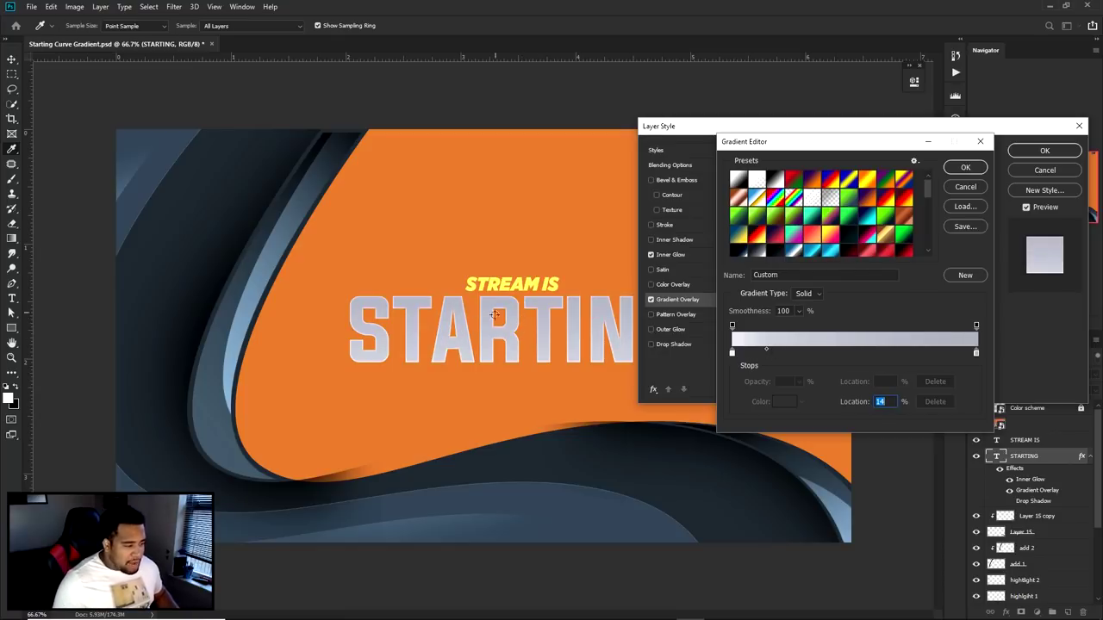
drag(766, 349, 935, 356)
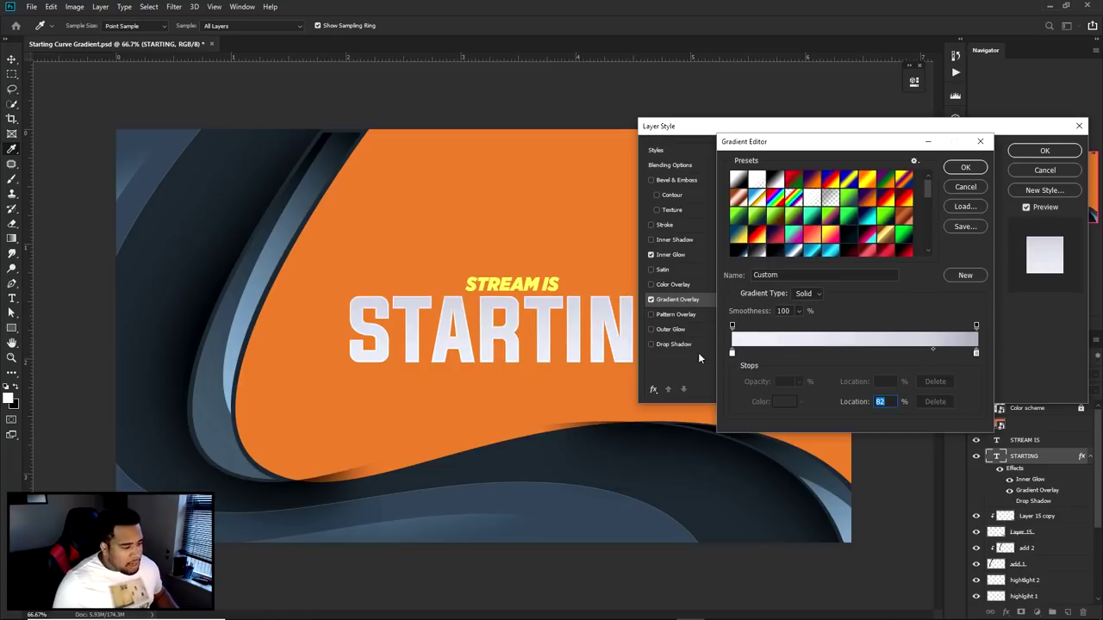
click(964, 167)
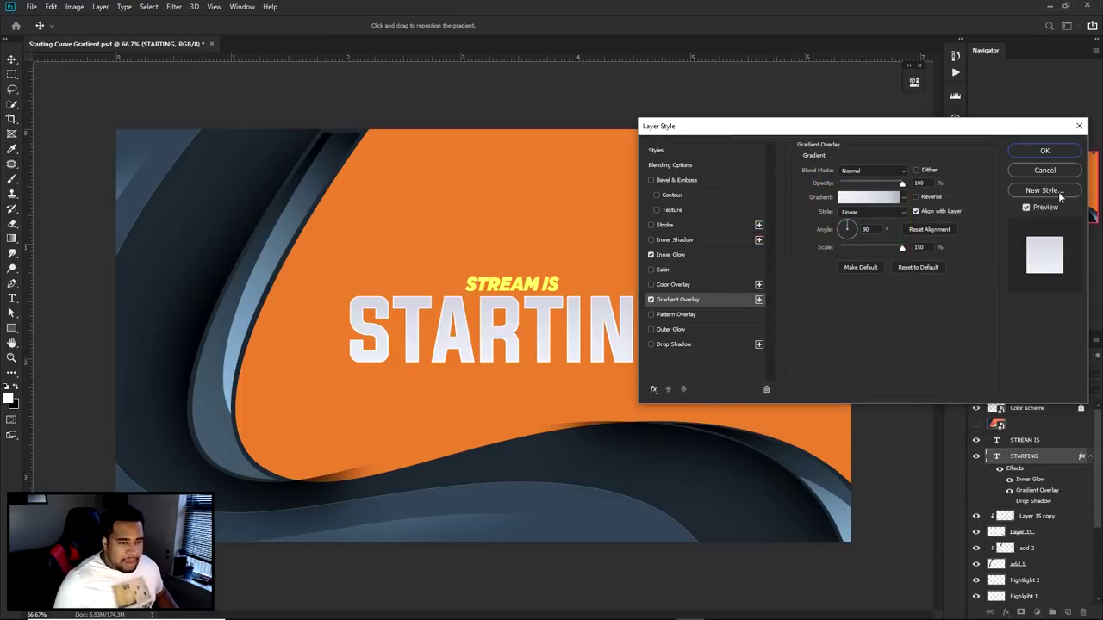
click(1034, 151)
Duplicate the STARTING text layer directly beneath the original and clear the copy's layer style
click(1089, 457)
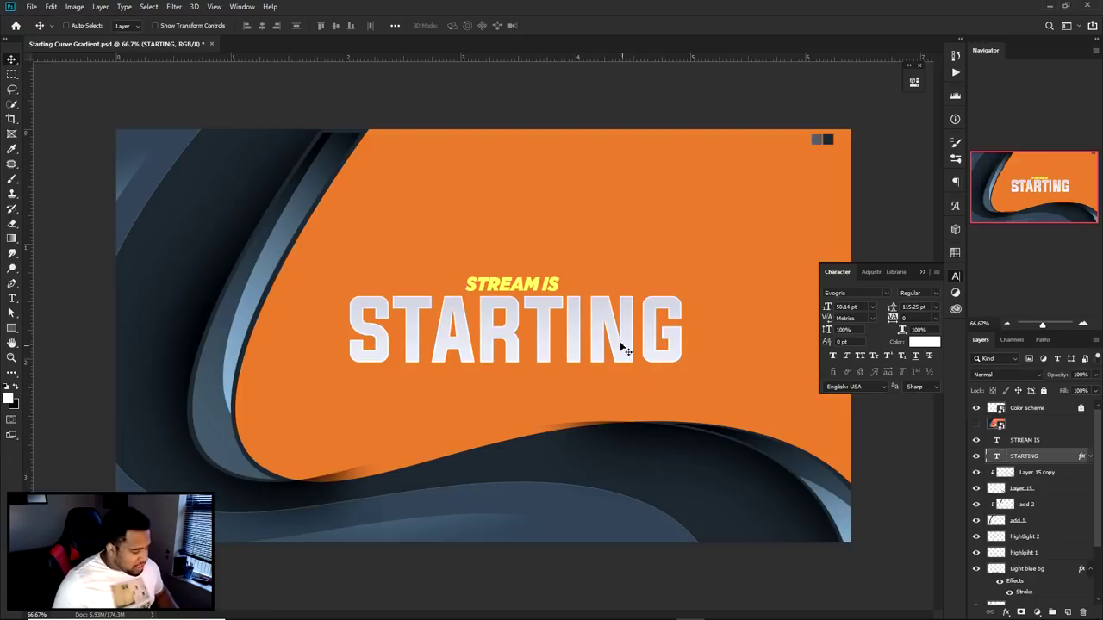
click(976, 456)
click(976, 457)
drag(1058, 462, 1057, 471)
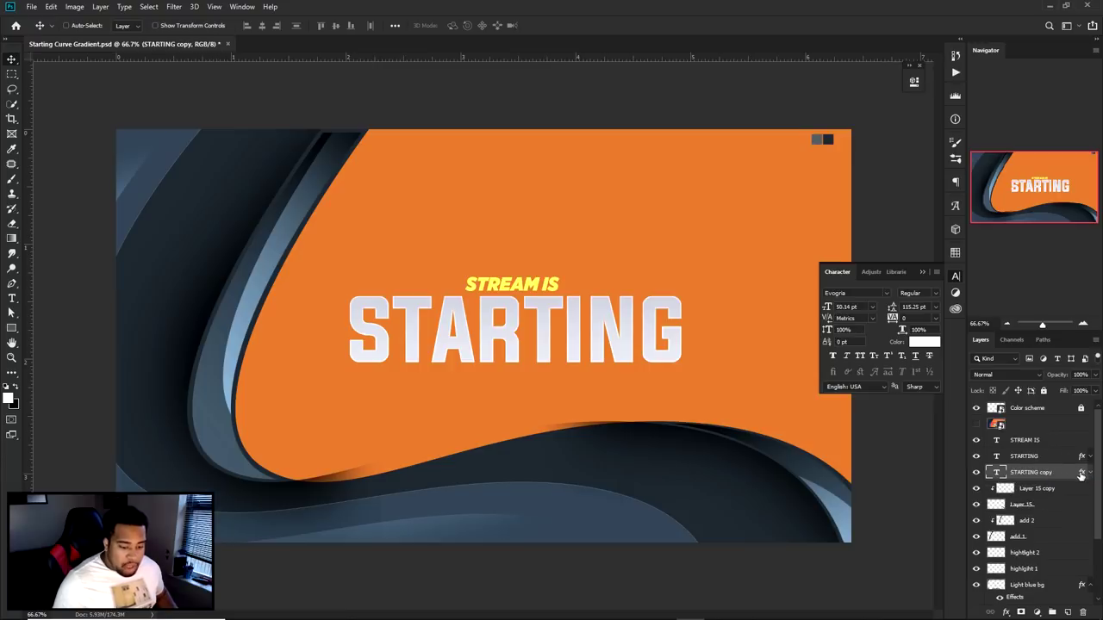
click(1089, 473)
right_click(1053, 472)
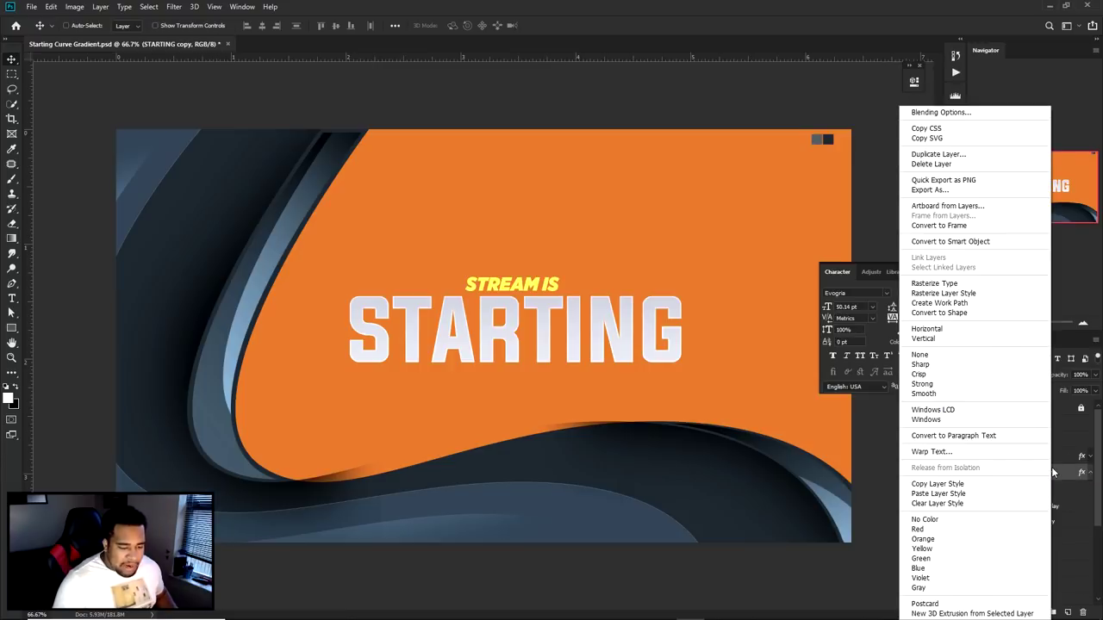
click(947, 495)
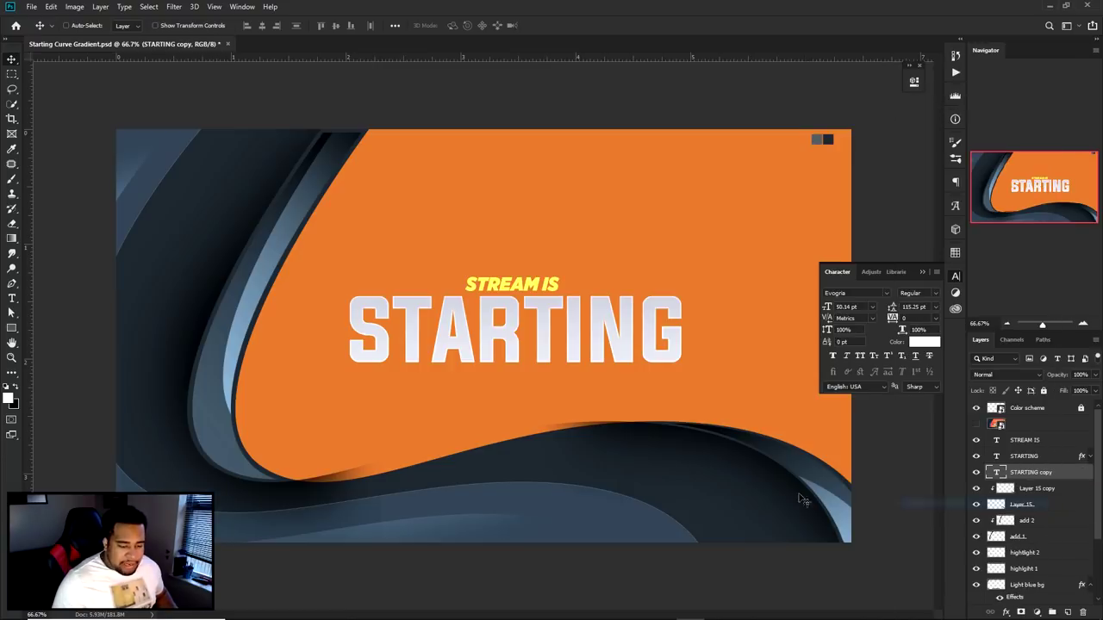
Apply the saved style preset with stroke, inner glow and drop shadow to the STARTING copy layer
double_click(1062, 476)
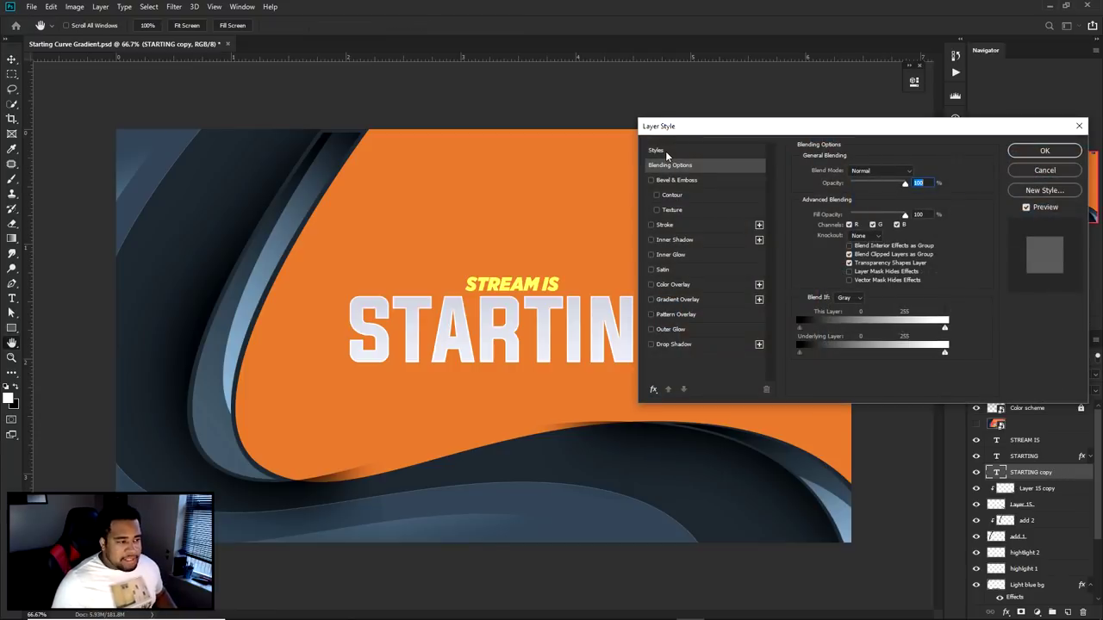
click(664, 151)
click(818, 253)
drag(689, 126, 734, 96)
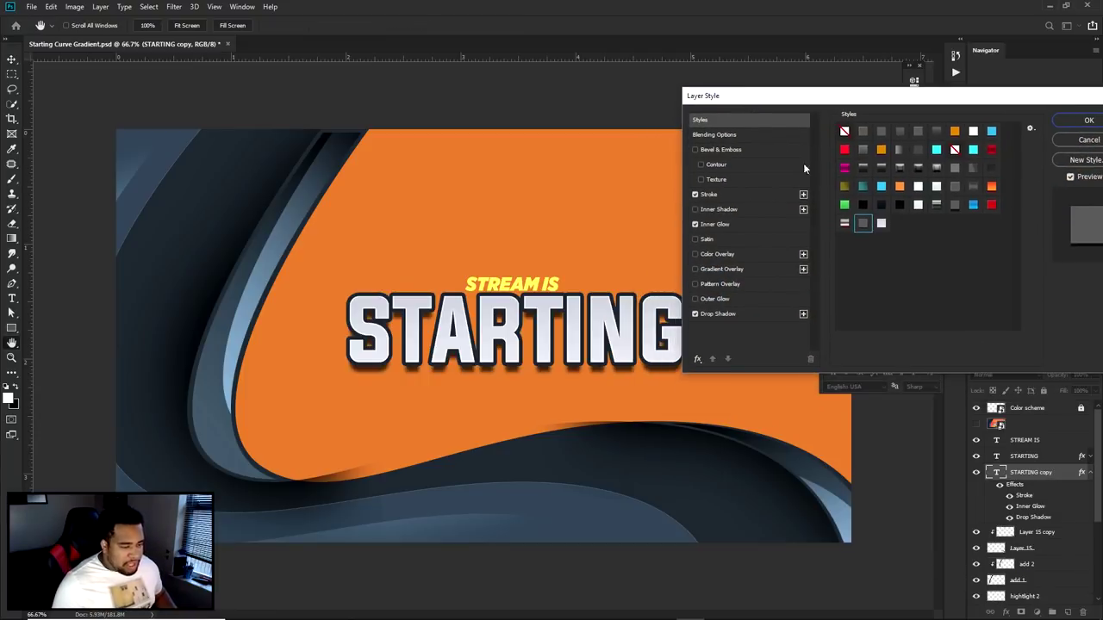
Set the STARTING copy's stroke colour to #222b33, sampled from the artwork's dark blue band
click(748, 195)
click(867, 225)
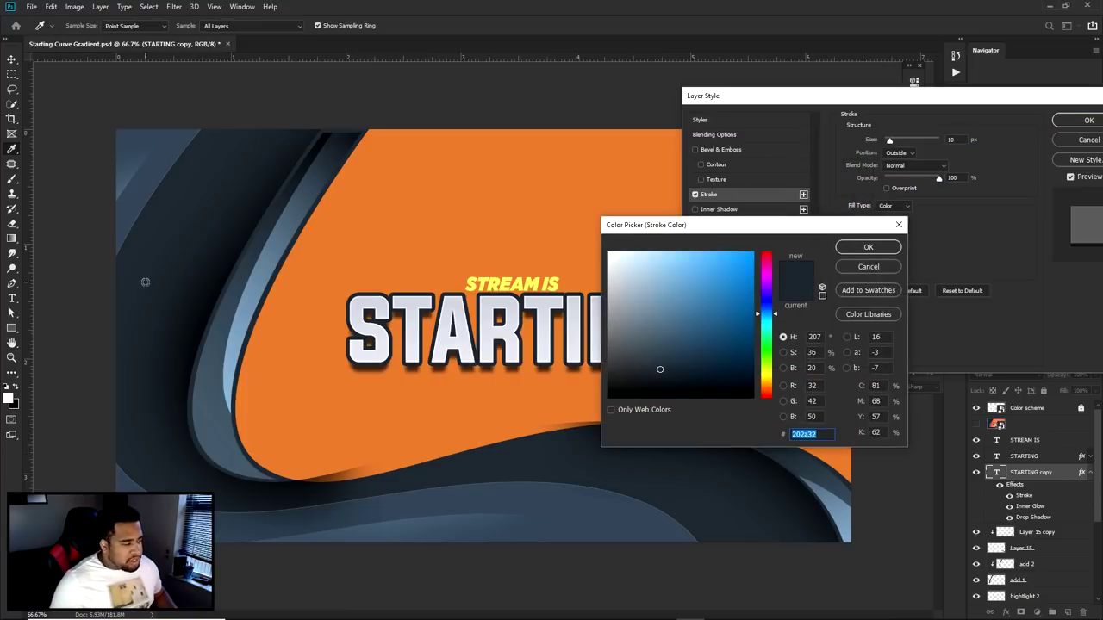
click(268, 250)
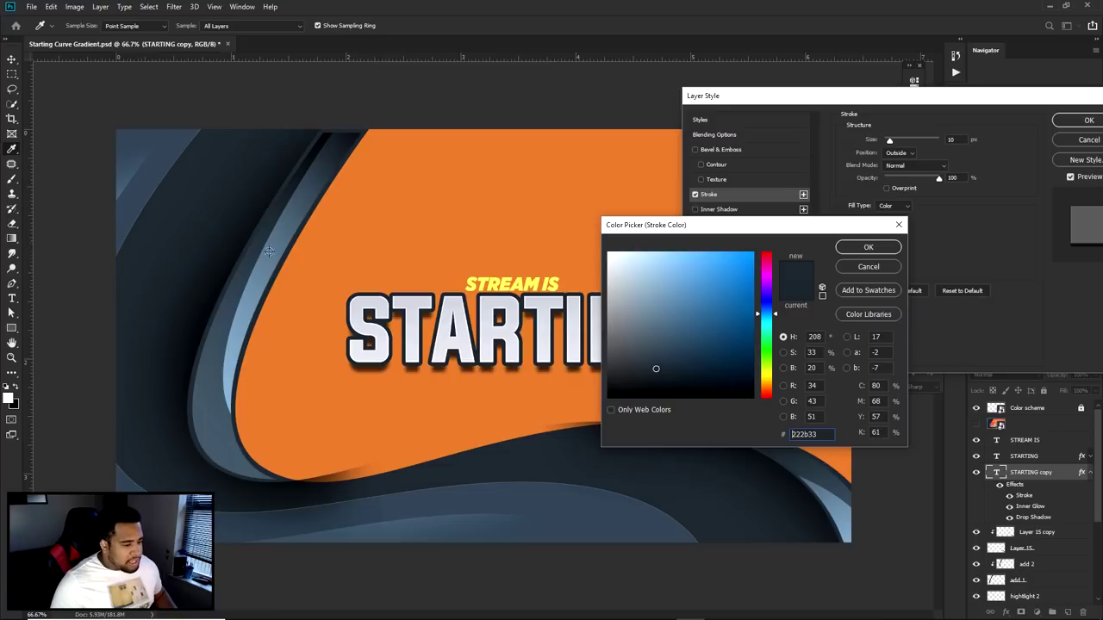
click(868, 248)
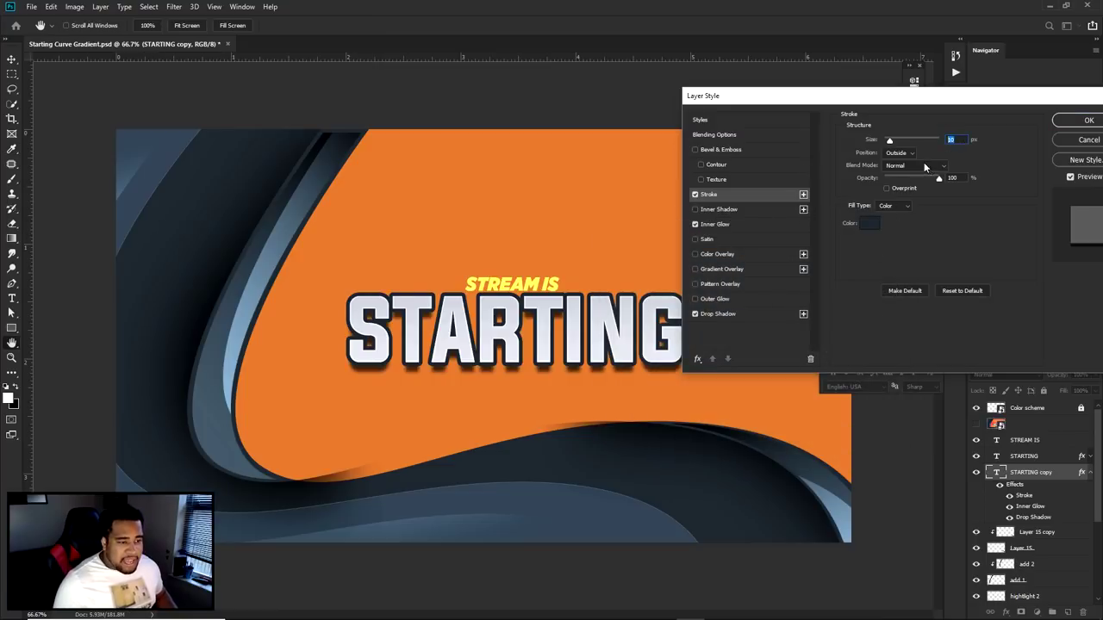
Try a gradient fill type on the STARTING copy's stroke, and restore the solid colour fill
key(Tab)
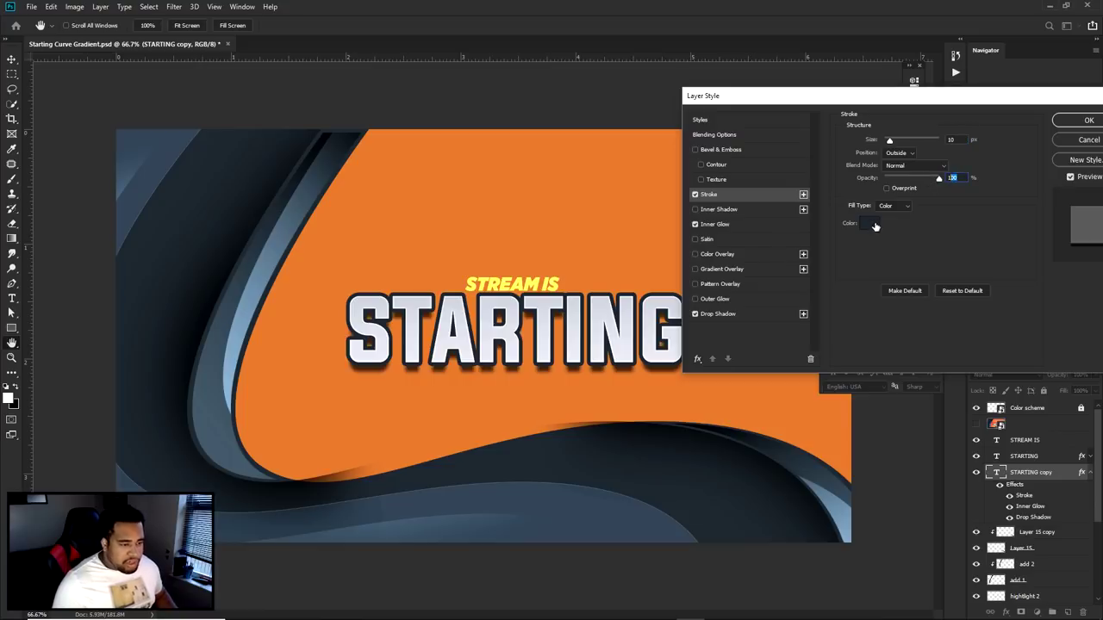
click(895, 206)
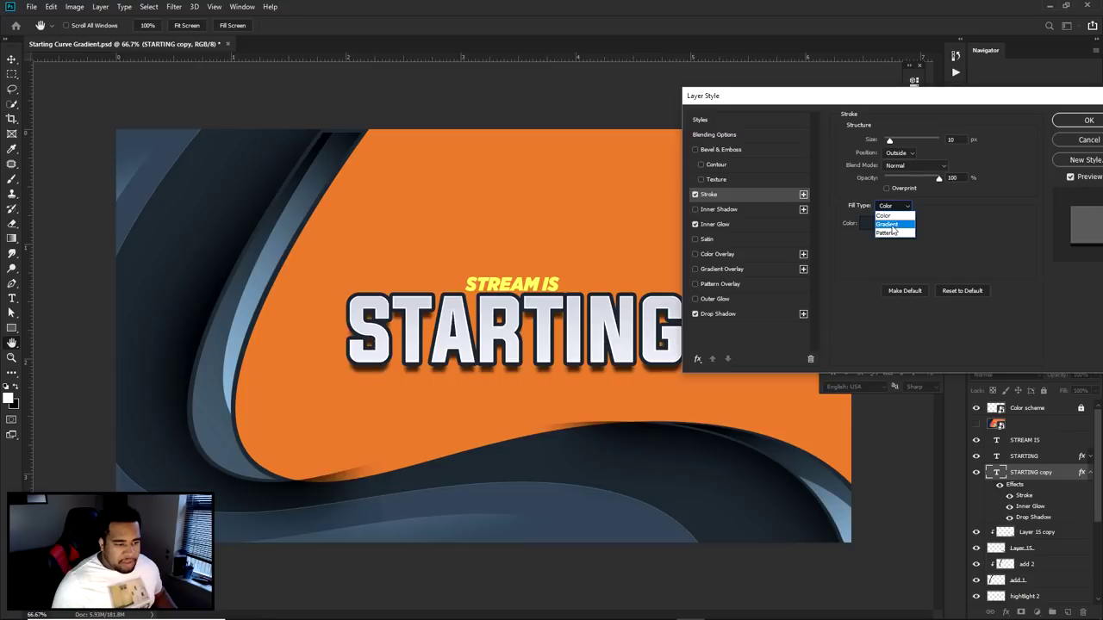
click(893, 225)
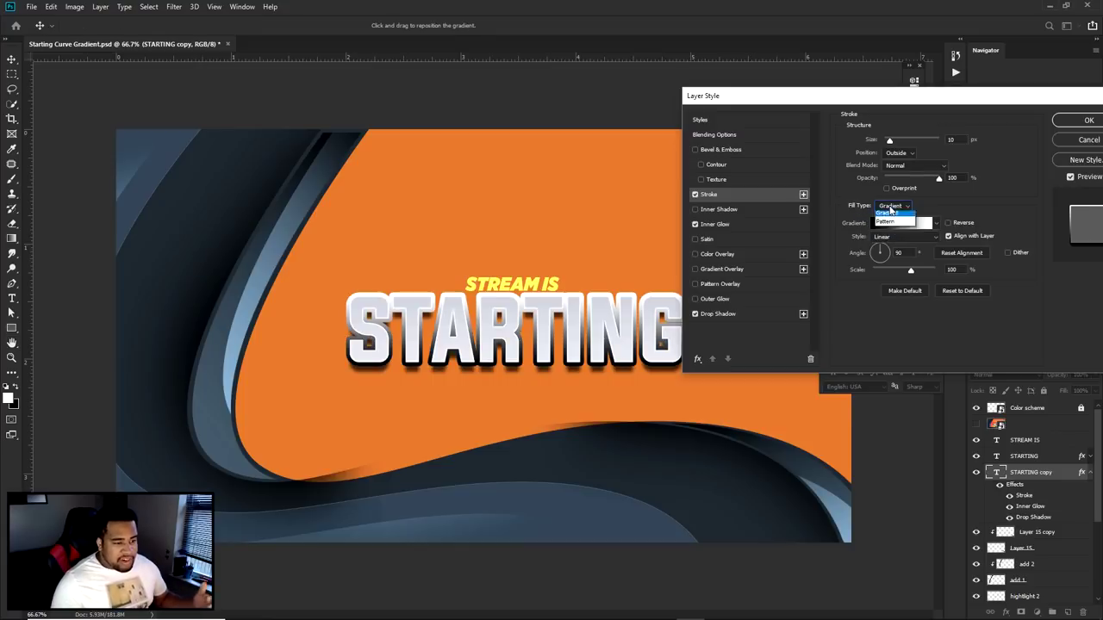
key(ctrl+z)
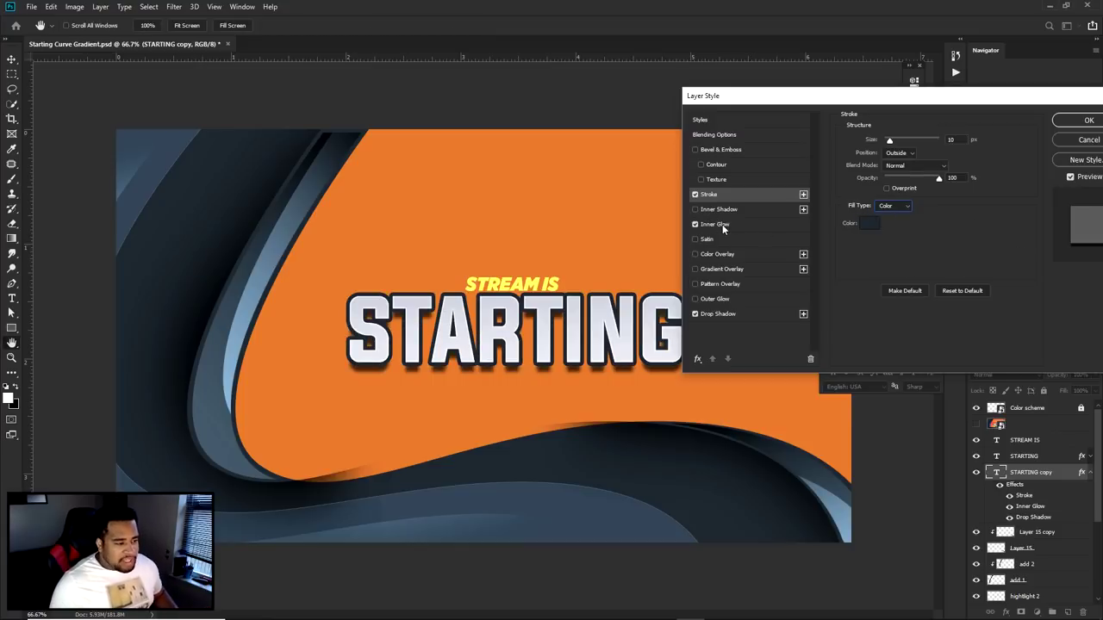
Review the STARTING copy's inner glow settings, including its size and range
click(722, 224)
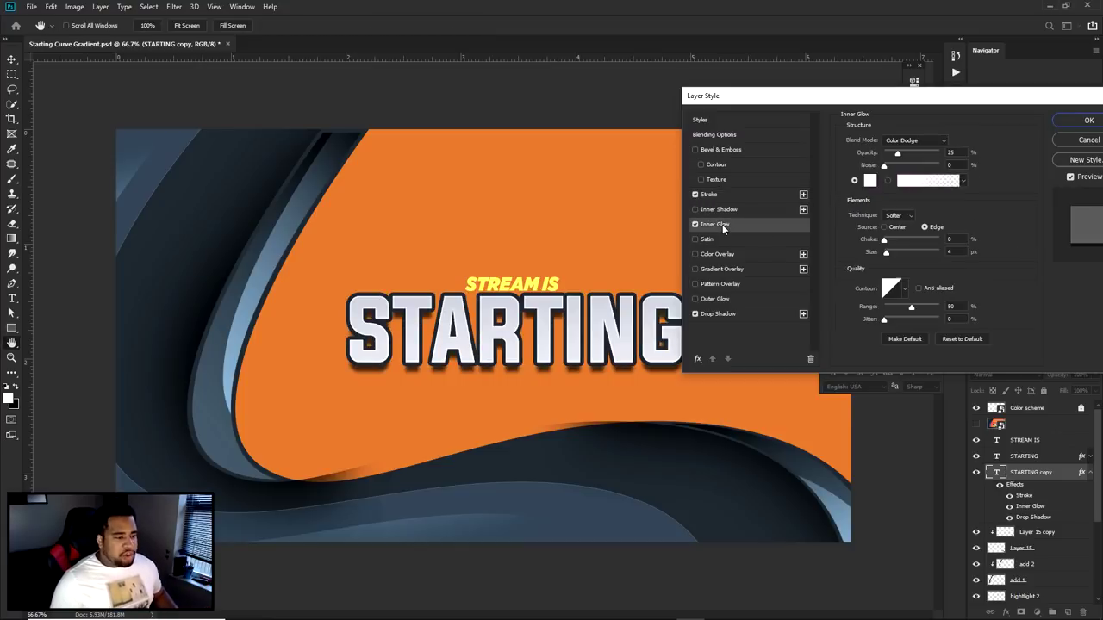
double_click(958, 252)
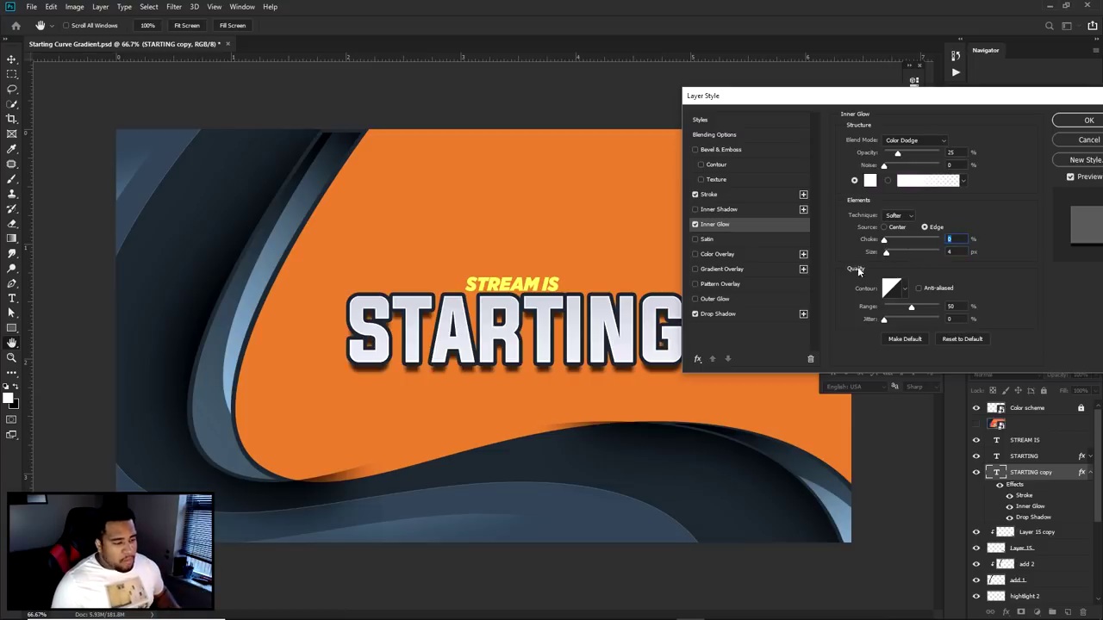
double_click(952, 306)
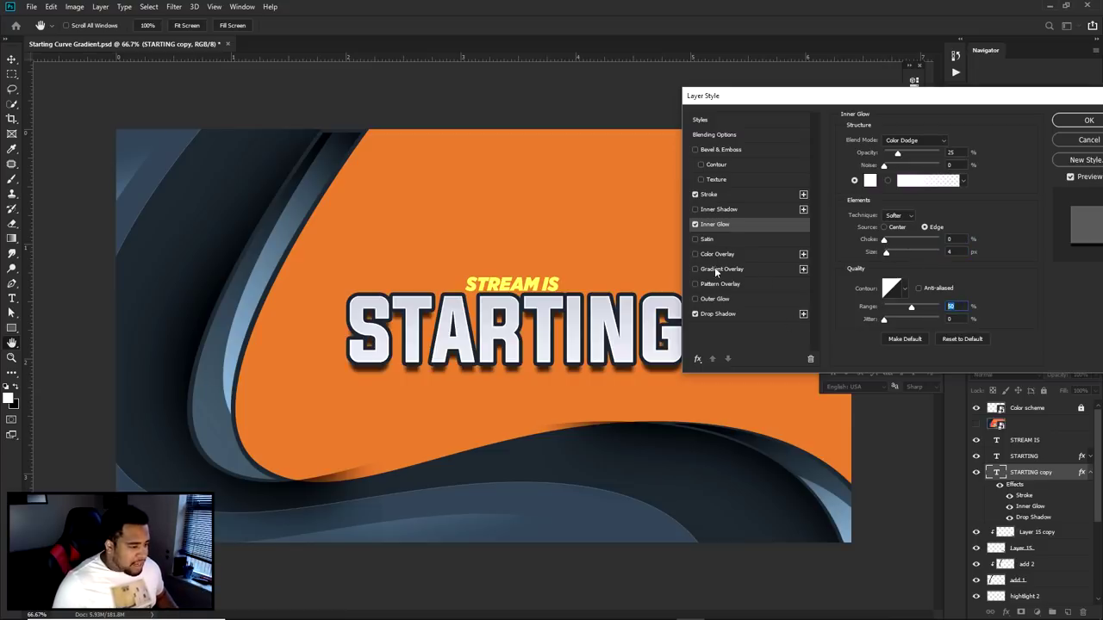
Set the STARTING copy's drop shadow to 55% opacity and 31 px distance, and accept the layer style
click(715, 314)
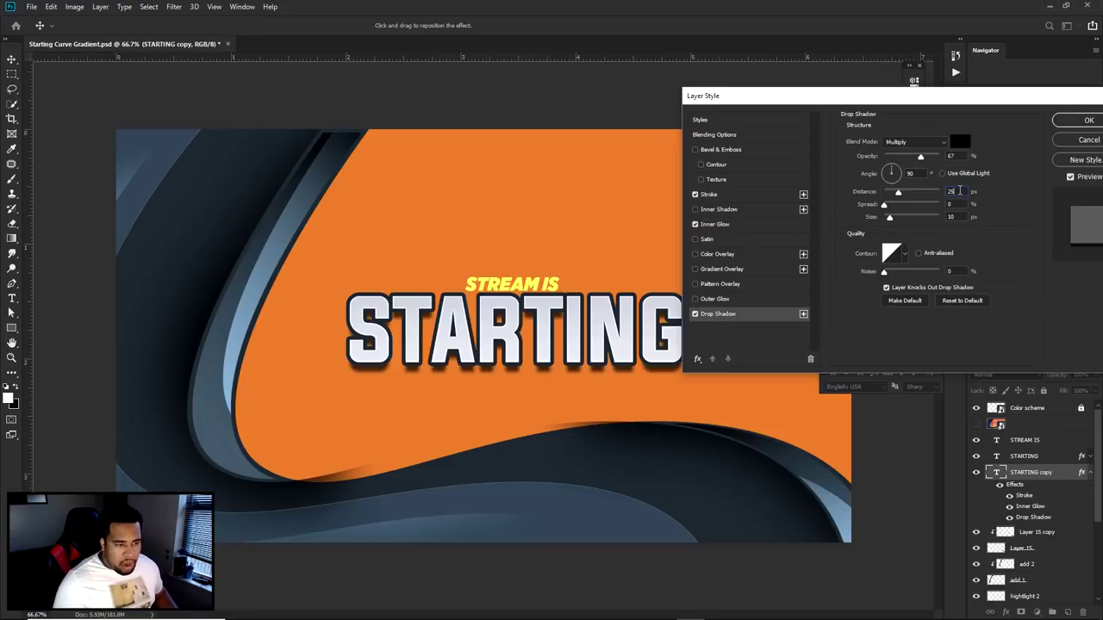
double_click(962, 217)
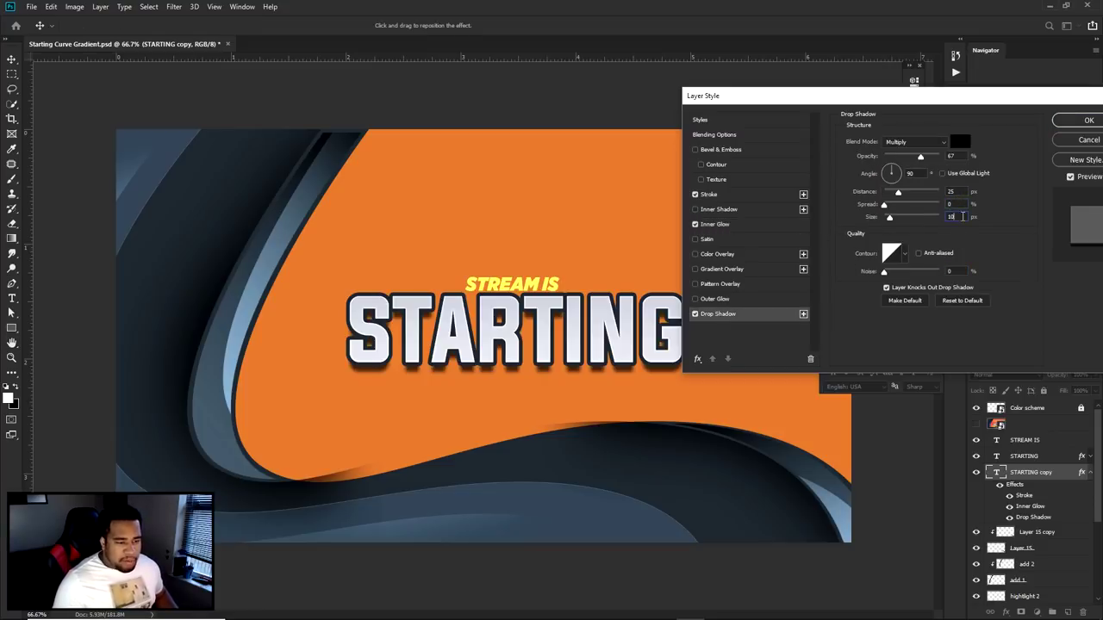
drag(846, 155, 850, 155)
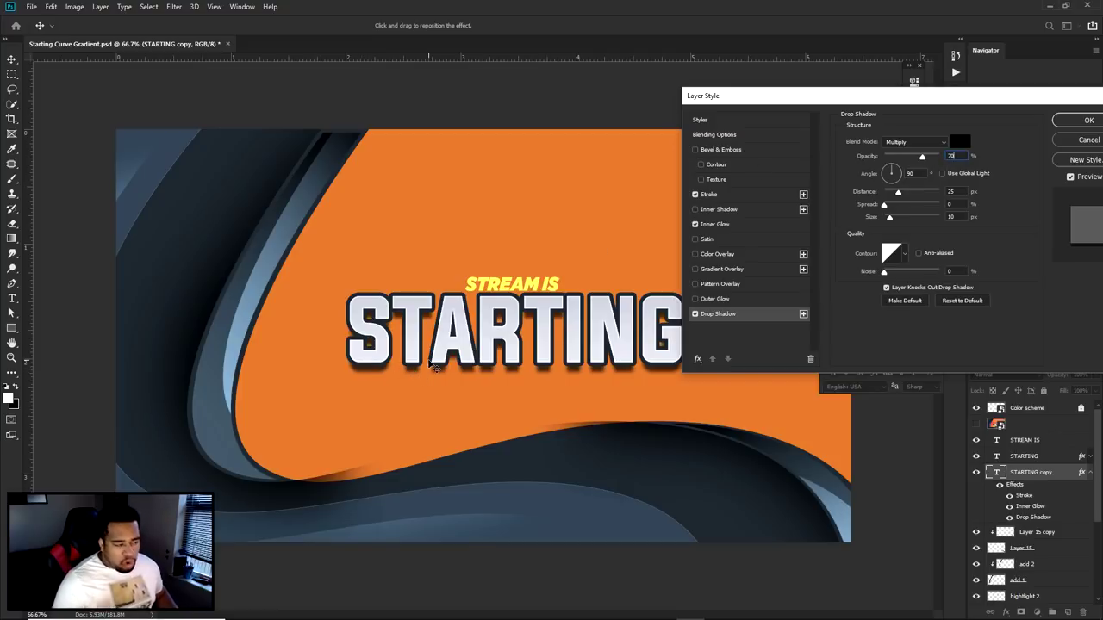
drag(898, 193, 916, 160)
click(907, 157)
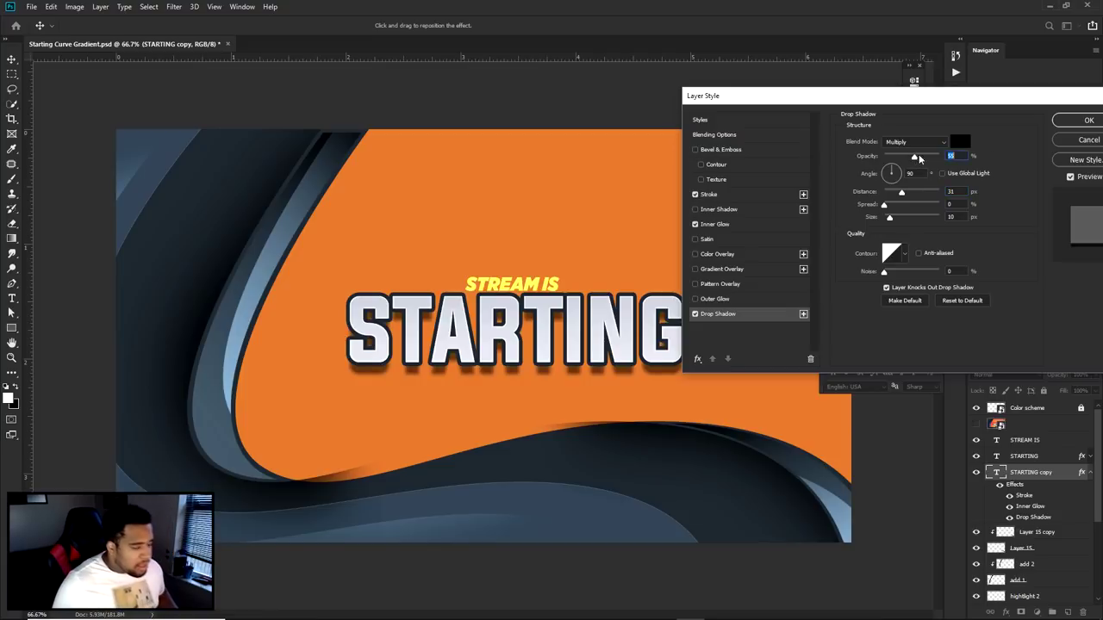
click(1087, 120)
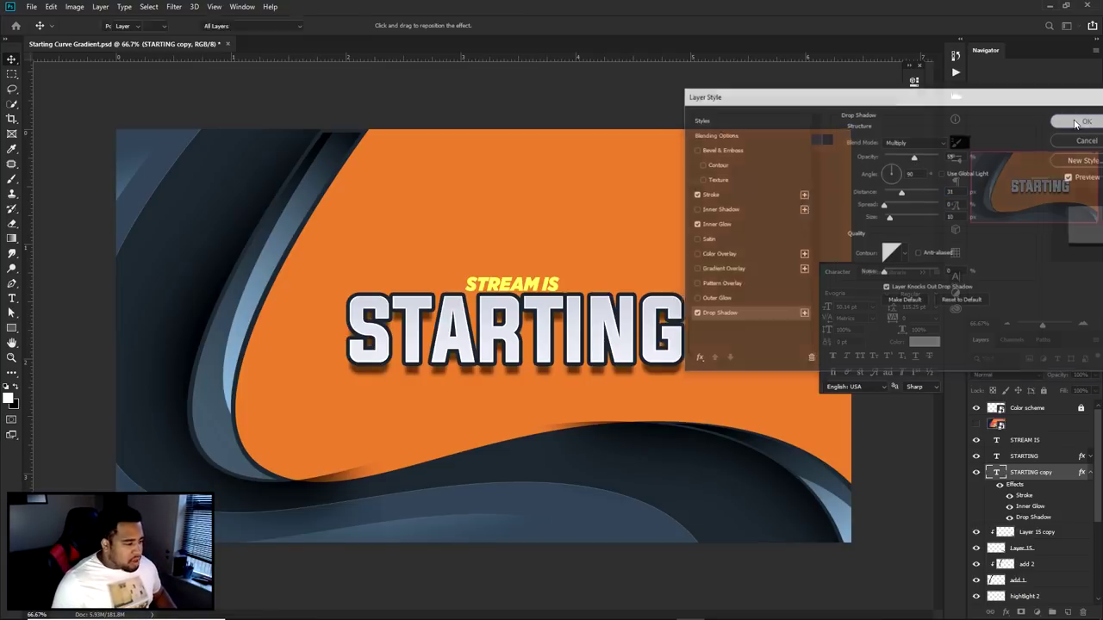
Nudge the STARTING copy layer slightly downward to offset its outline beneath the original text
scroll(599, 347, up, 2)
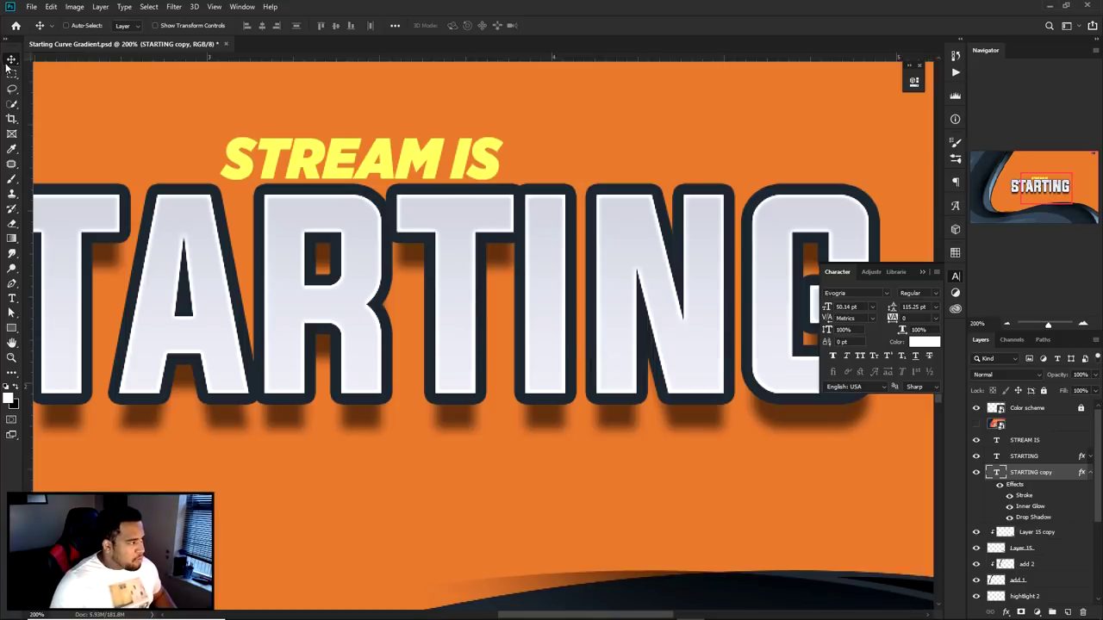
drag(468, 210, 466, 216)
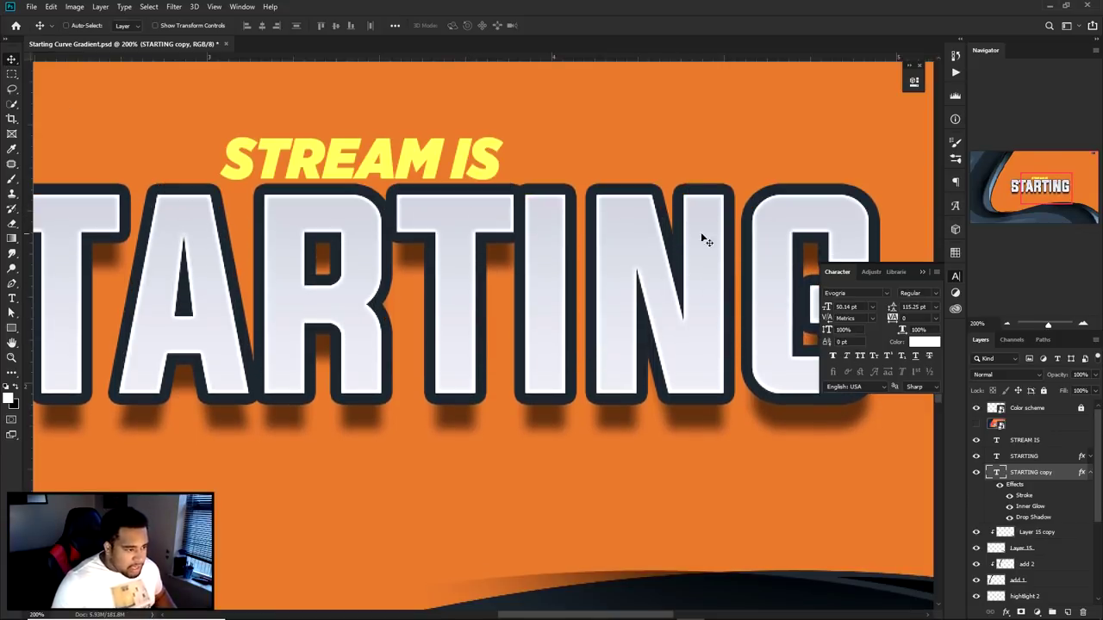
scroll(758, 224, up, 1)
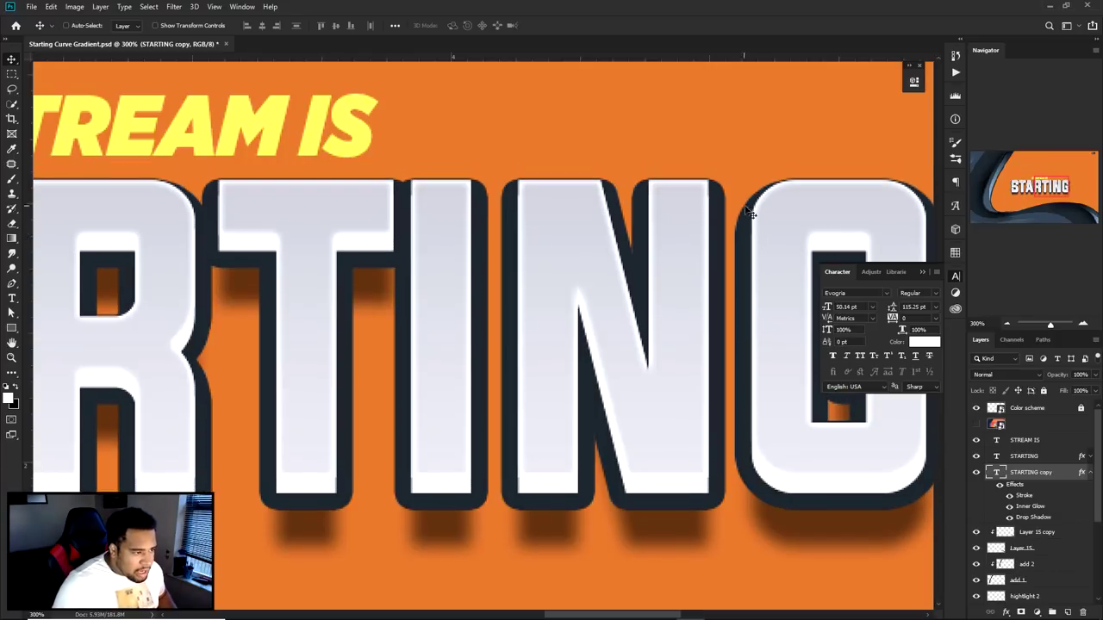
key(Up)
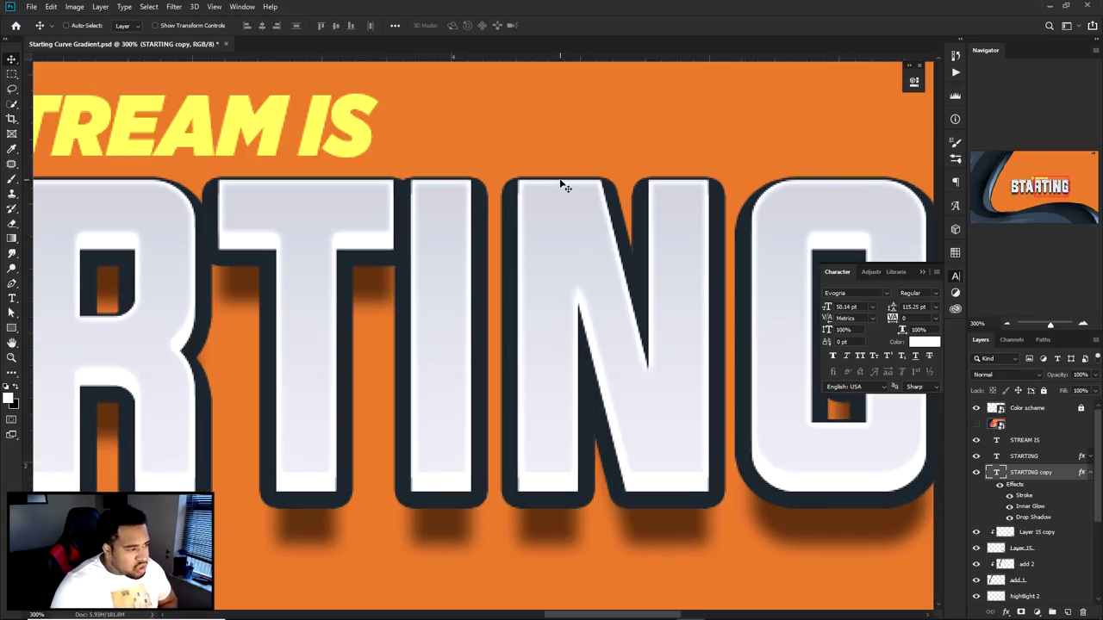
key(Down)
key(Down)
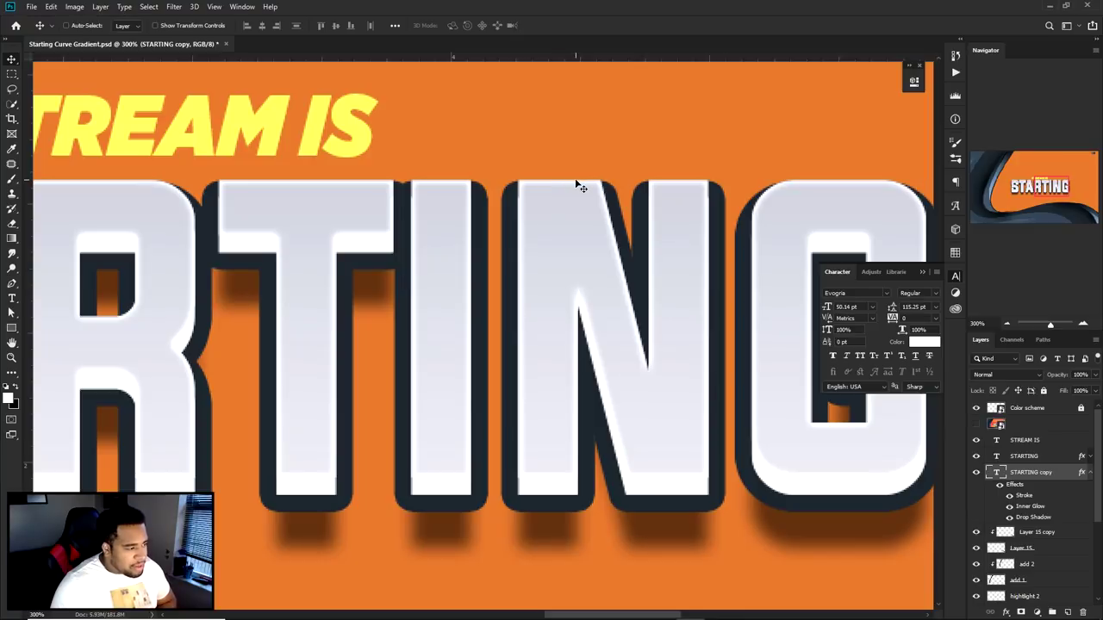
Try nudging the STARTING copy layer down, and nudge it back up to its earlier position
scroll(575, 183, down, 1)
key(Down)
key(Up)
scroll(603, 198, up, 2)
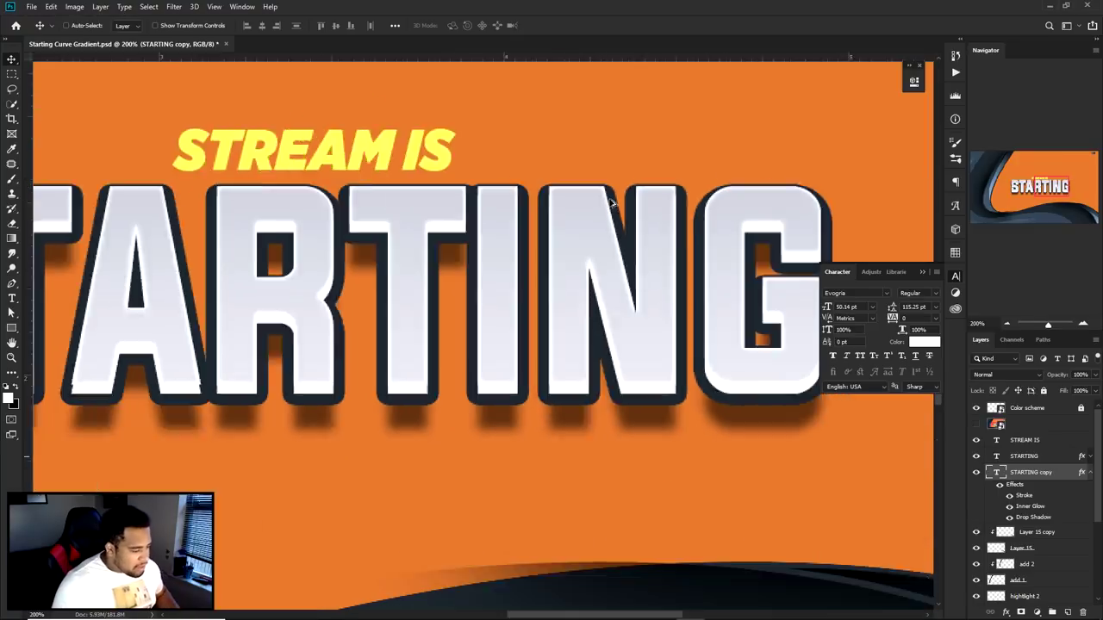
scroll(610, 204, down, 1)
scroll(520, 218, down, 1)
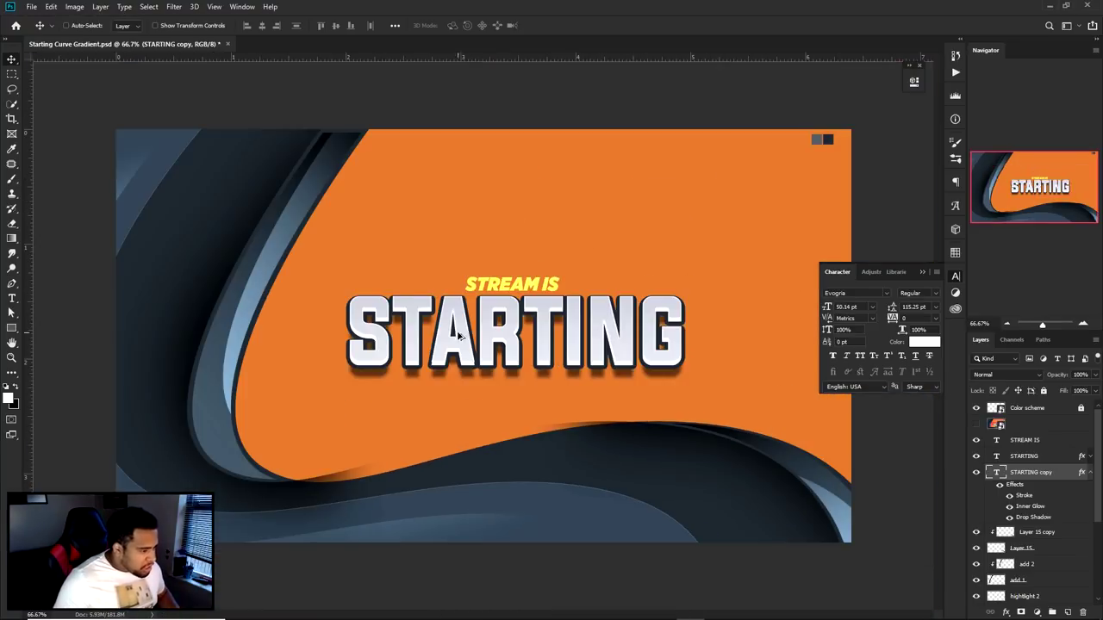
Collapse the Character panel to clear the view of the STARTING text
scroll(459, 336, up, 2)
mouse_move(561, 360)
mouse_down()
mouse_move(584, 403)
mouse_move(569, 346)
mouse_move(568, 358)
mouse_up()
click(956, 277)
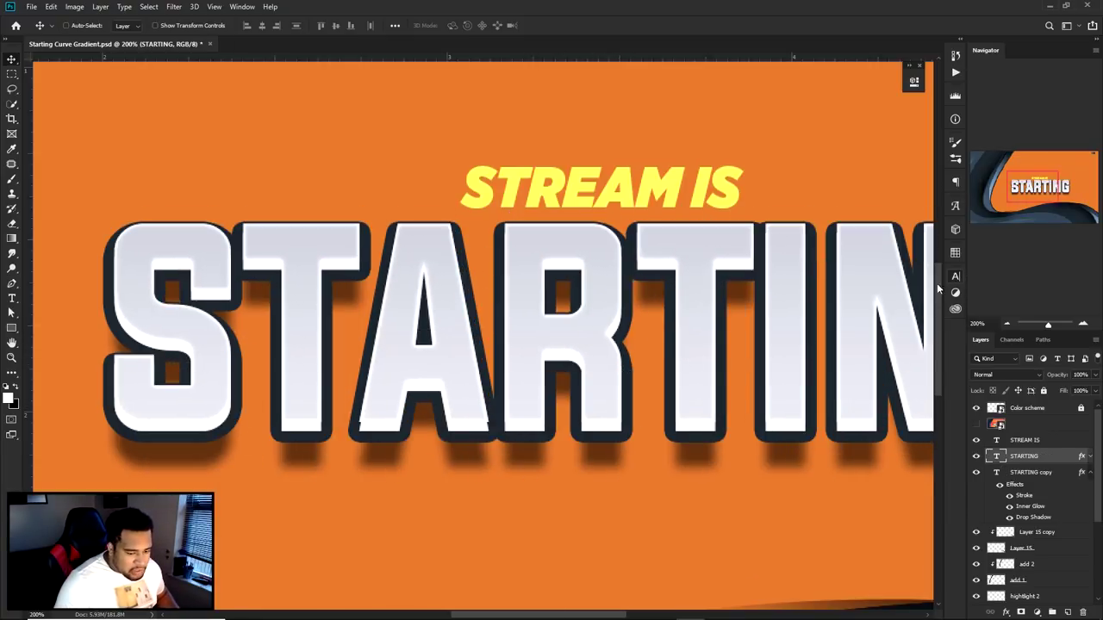
drag(844, 382, 775, 310)
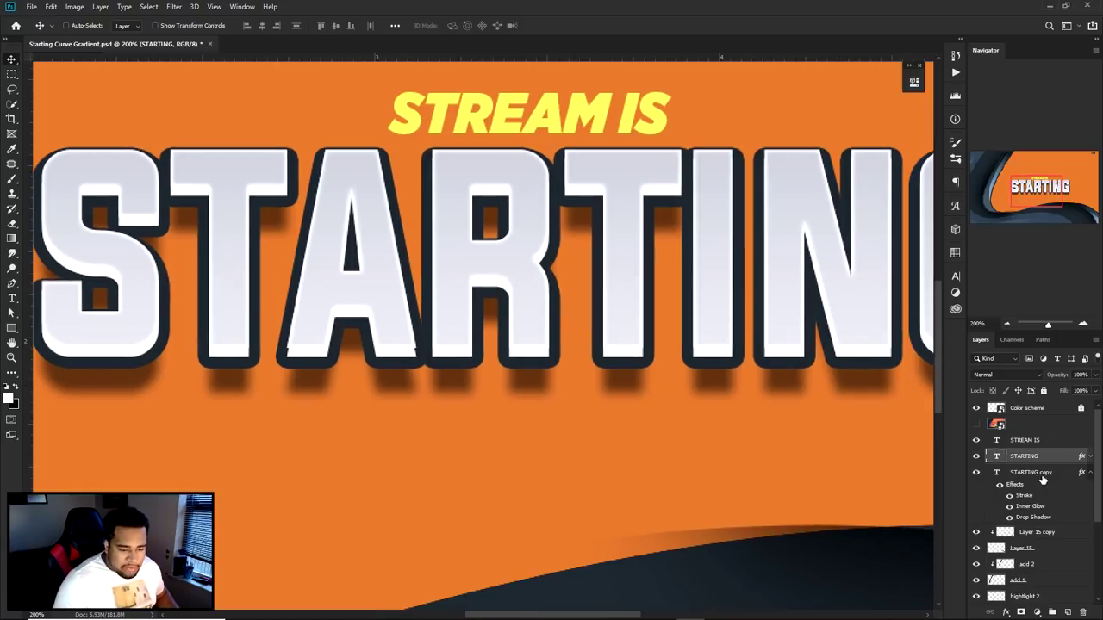
Add a gradient overlay to the STARTING copy layer using the yellow-to-pink preset, without renaming the gradient
click(1071, 477)
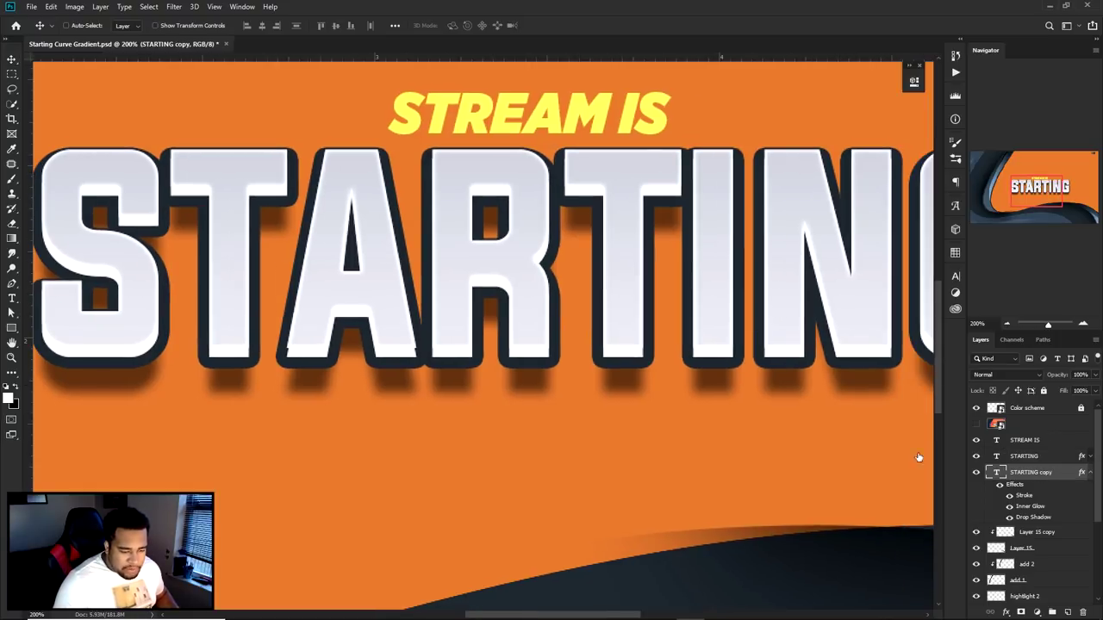
double_click(1068, 476)
click(687, 269)
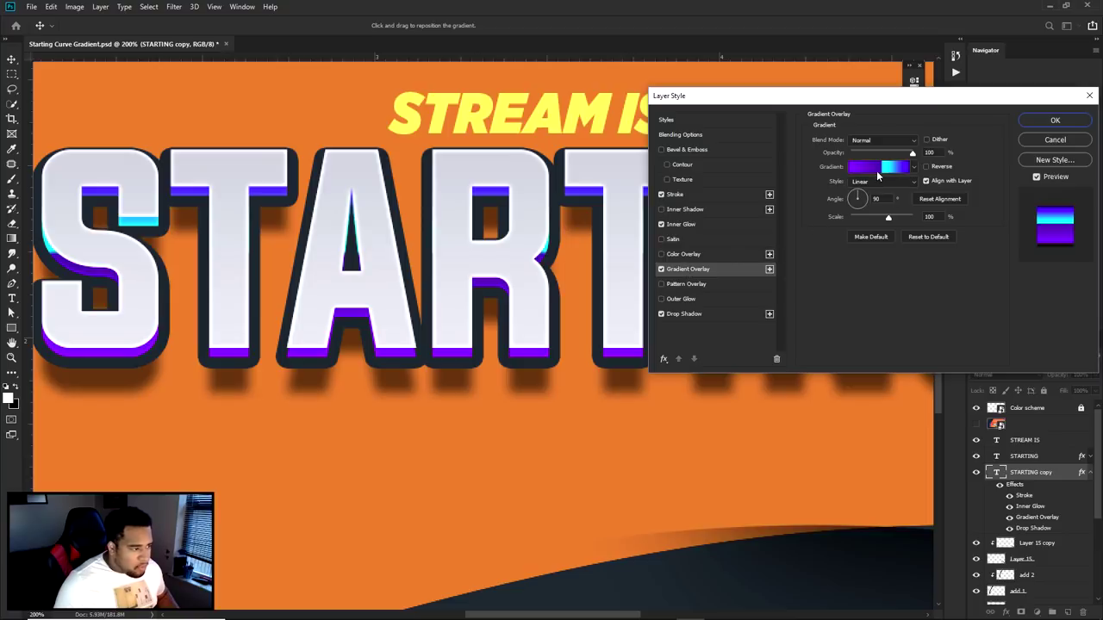
click(878, 167)
click(865, 214)
scroll(891, 202, down, 1)
double_click(825, 197)
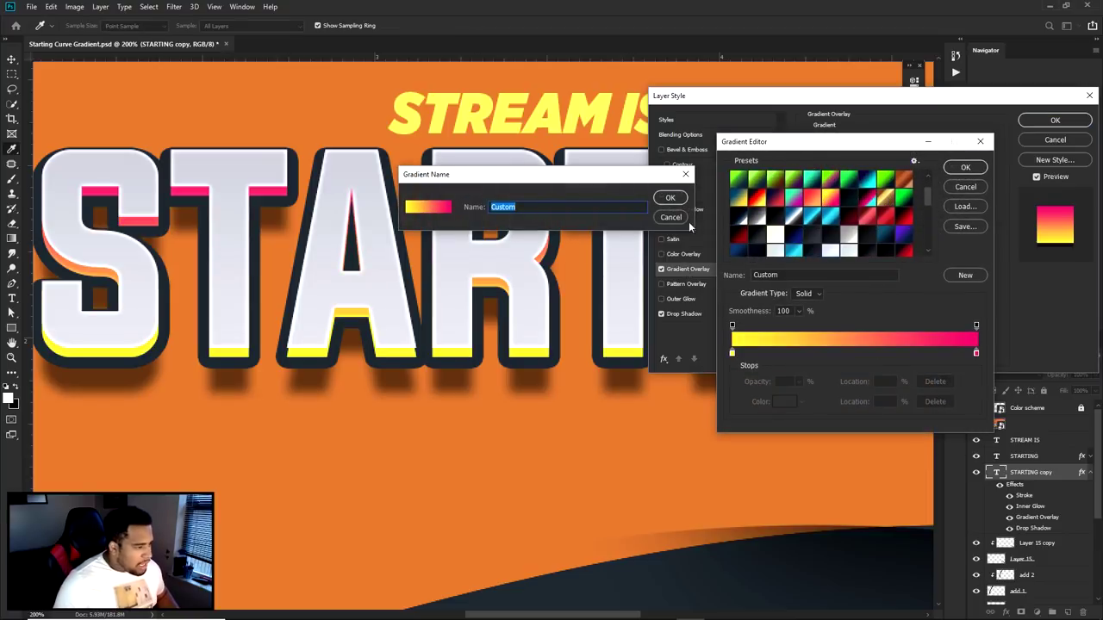
click(669, 217)
Recolour the overlay gradient's pink end stop to orange, and accept the gradient and the layer style
double_click(976, 353)
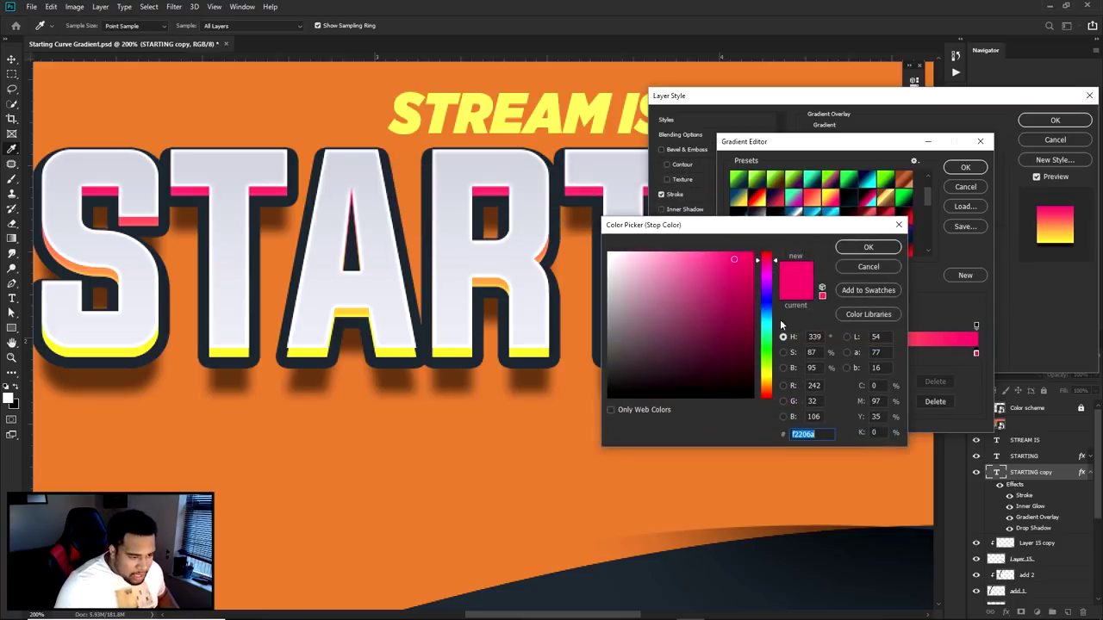
click(767, 382)
drag(769, 385, 768, 390)
click(869, 247)
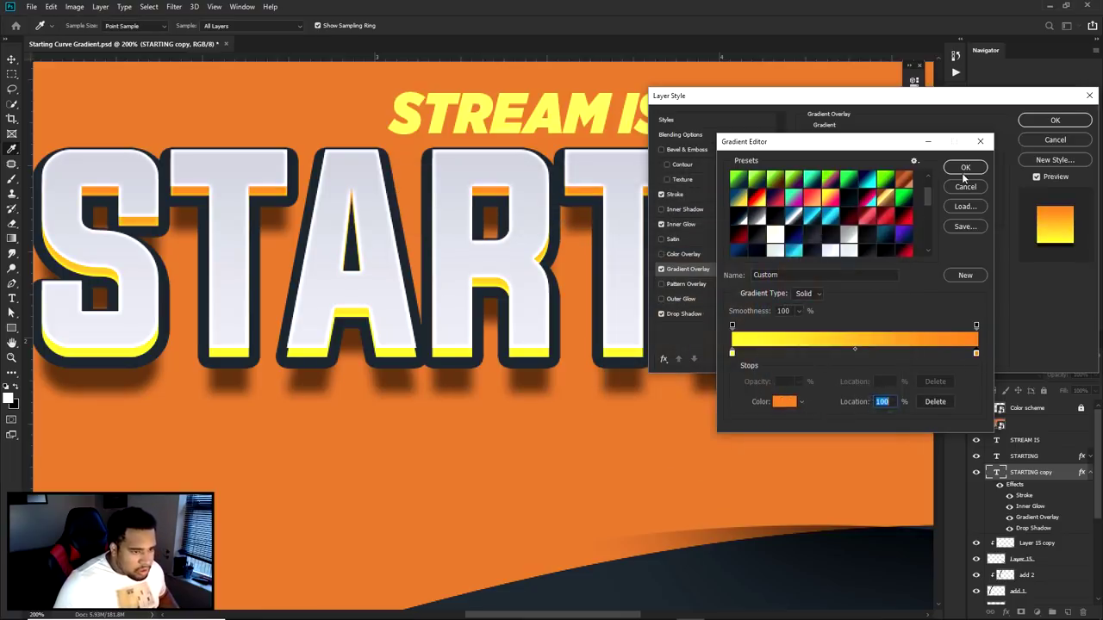
click(965, 168)
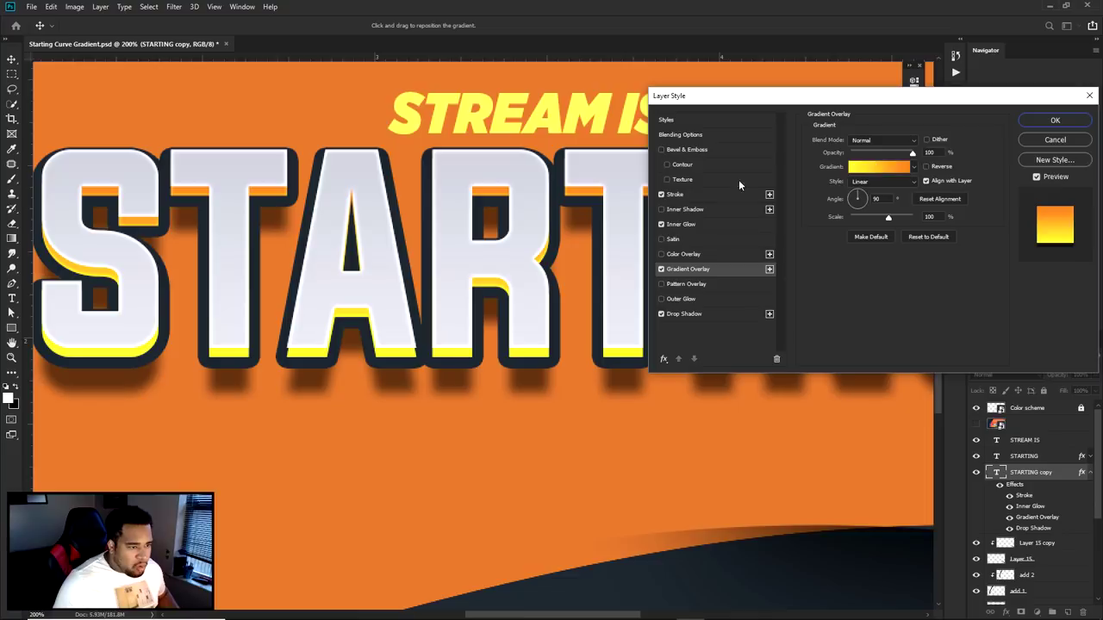
click(1055, 120)
scroll(795, 246, down, 1)
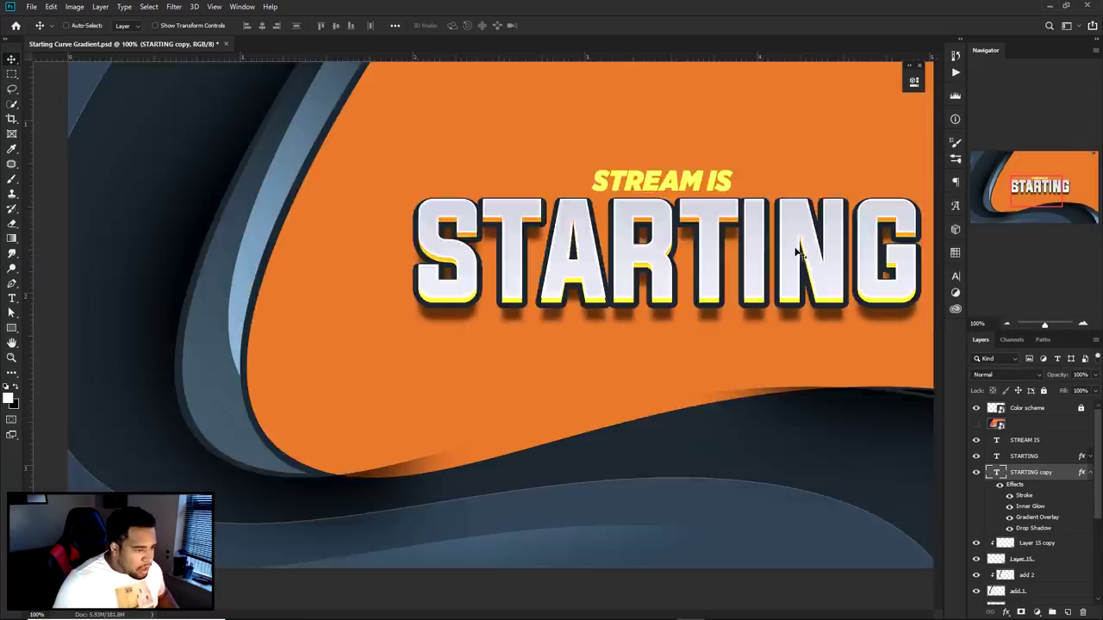
scroll(795, 246, down, 1)
scroll(524, 293, up, 1)
drag(538, 273, 537, 275)
scroll(551, 278, down, 1)
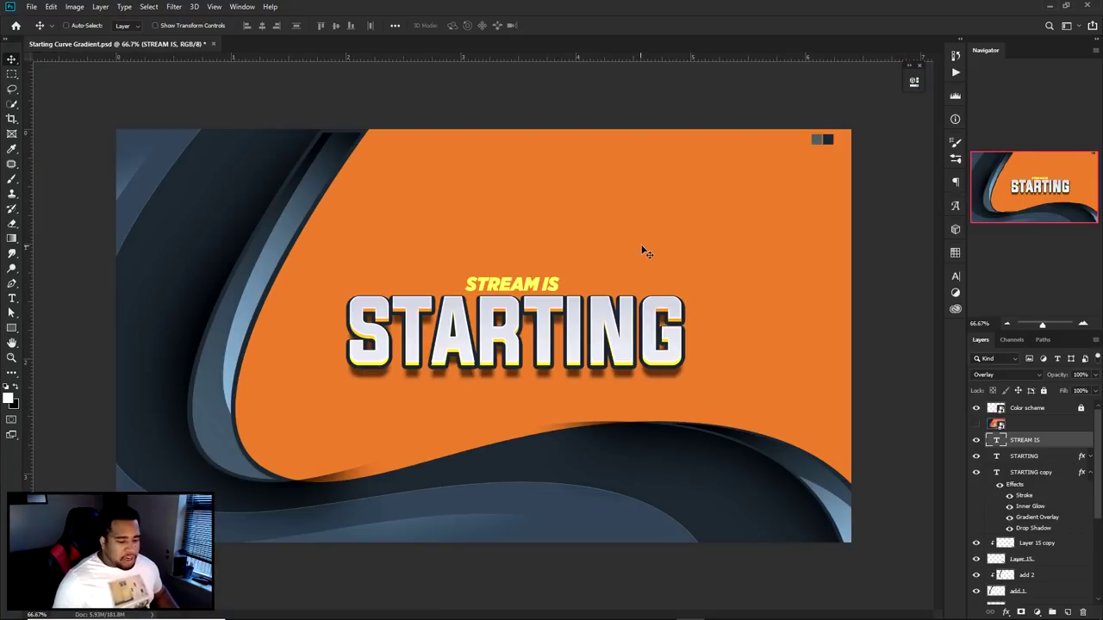
Collapse the STARTING copy's effects list, and rename Layer 15 to ADD 3 and Layer 15 copy to ADD 4
click(1089, 473)
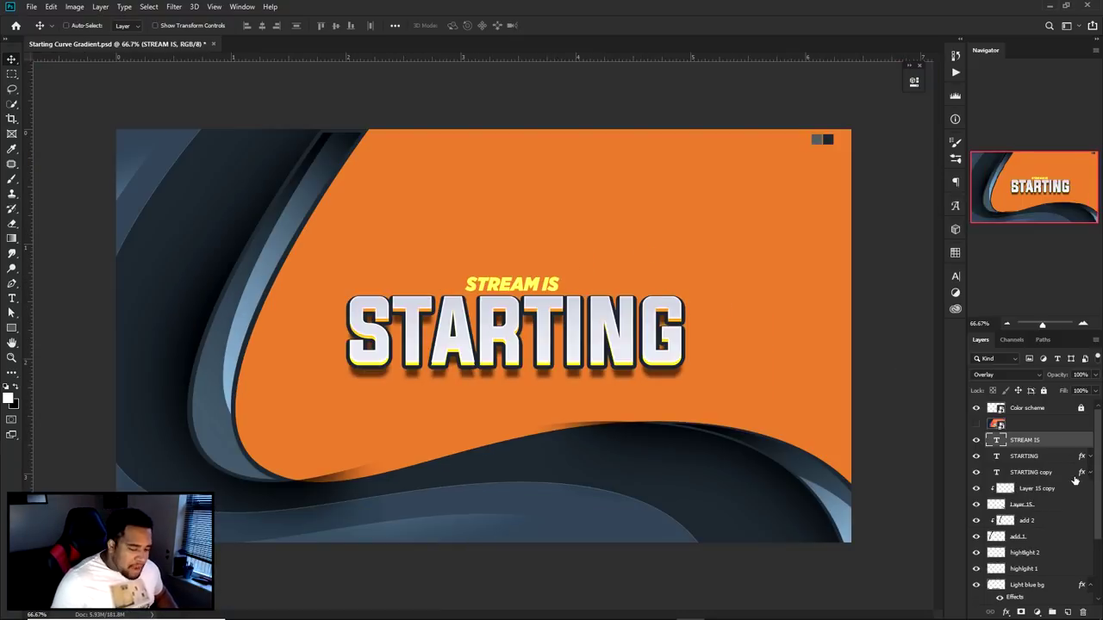
double_click(1017, 505)
text(AD)
double_click(1036, 489)
text(ADD 4)
key(Return)
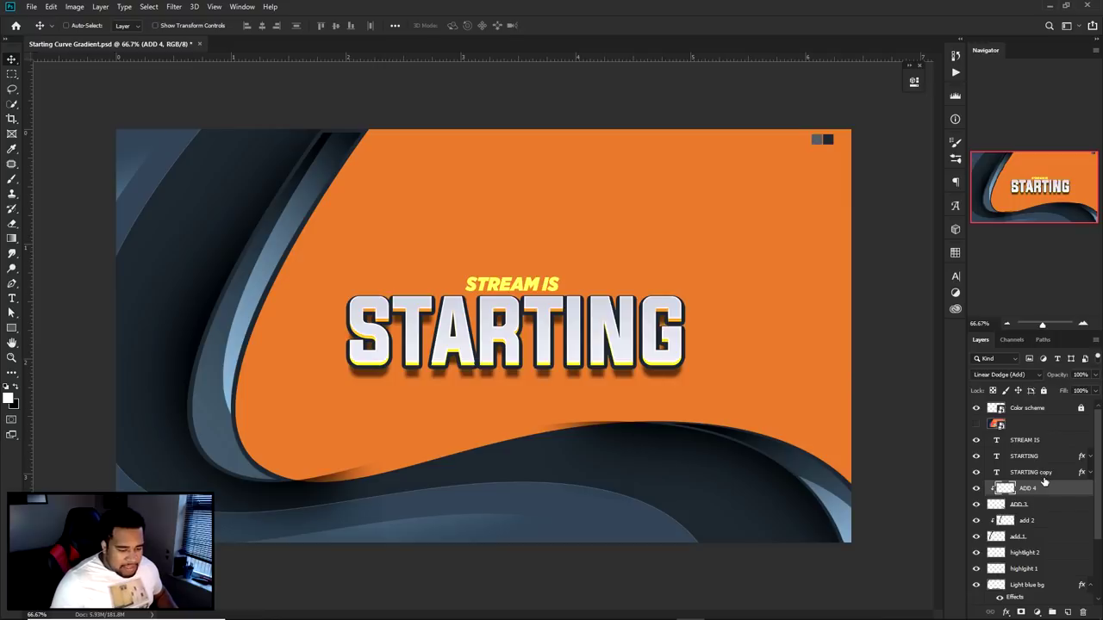
Duplicate the org bg layer, and try offsetting the copy up and to the right
scroll(1018, 498, down, 3)
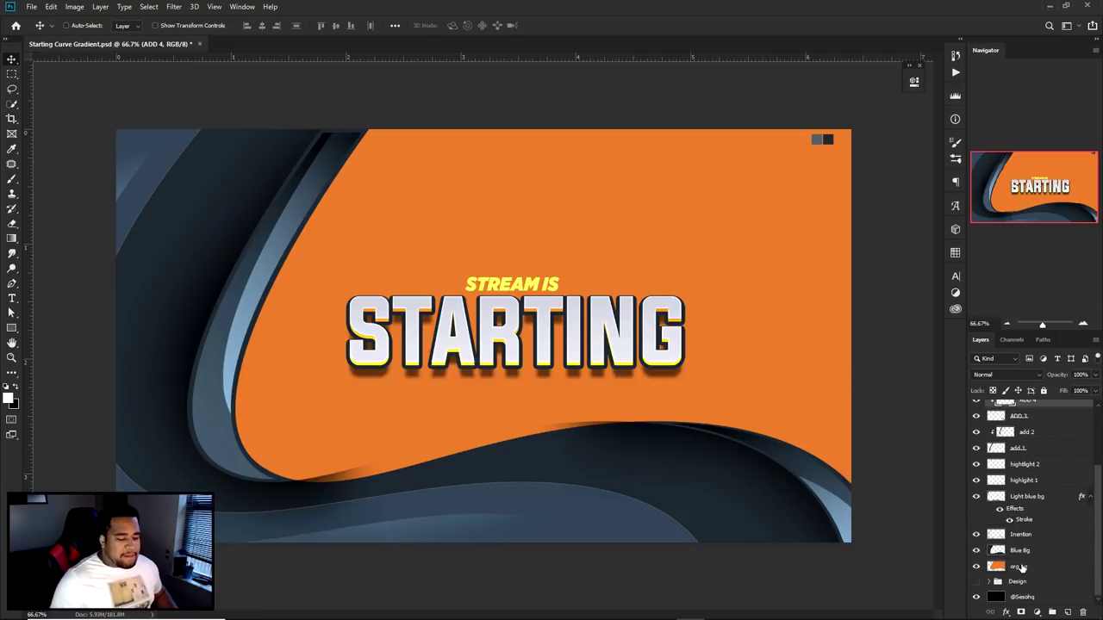
click(1025, 567)
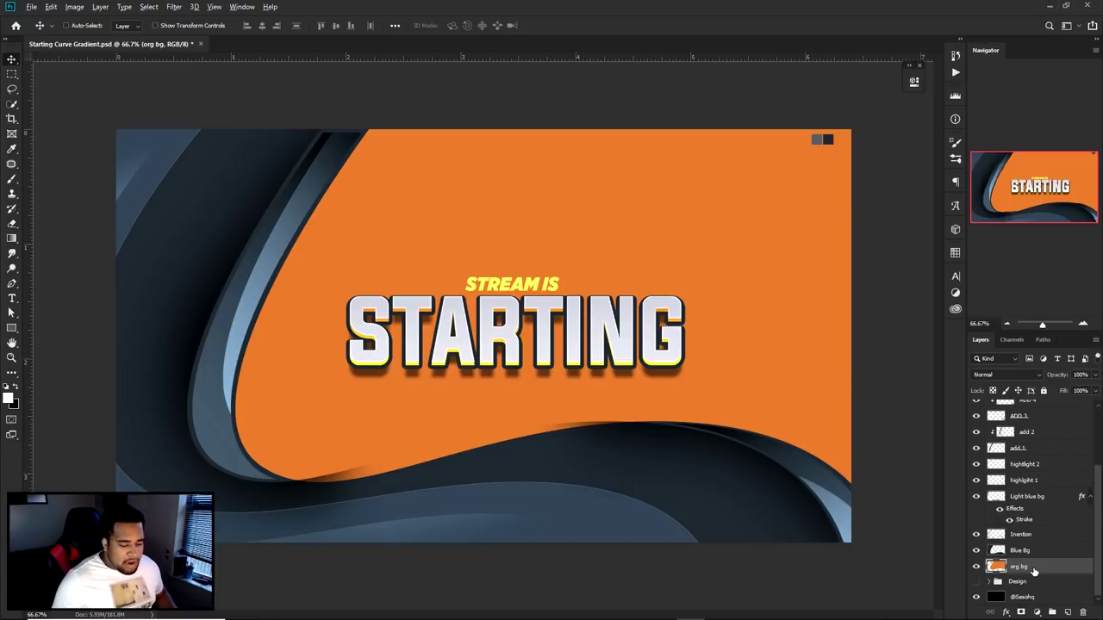
drag(1034, 572, 1026, 564)
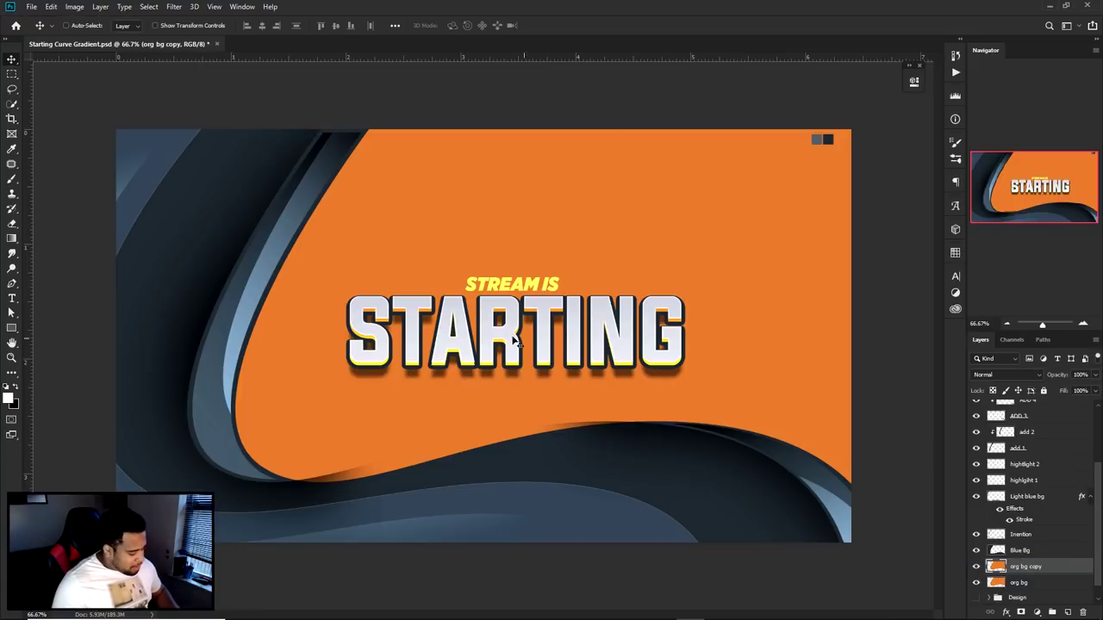
drag(360, 407, 472, 276)
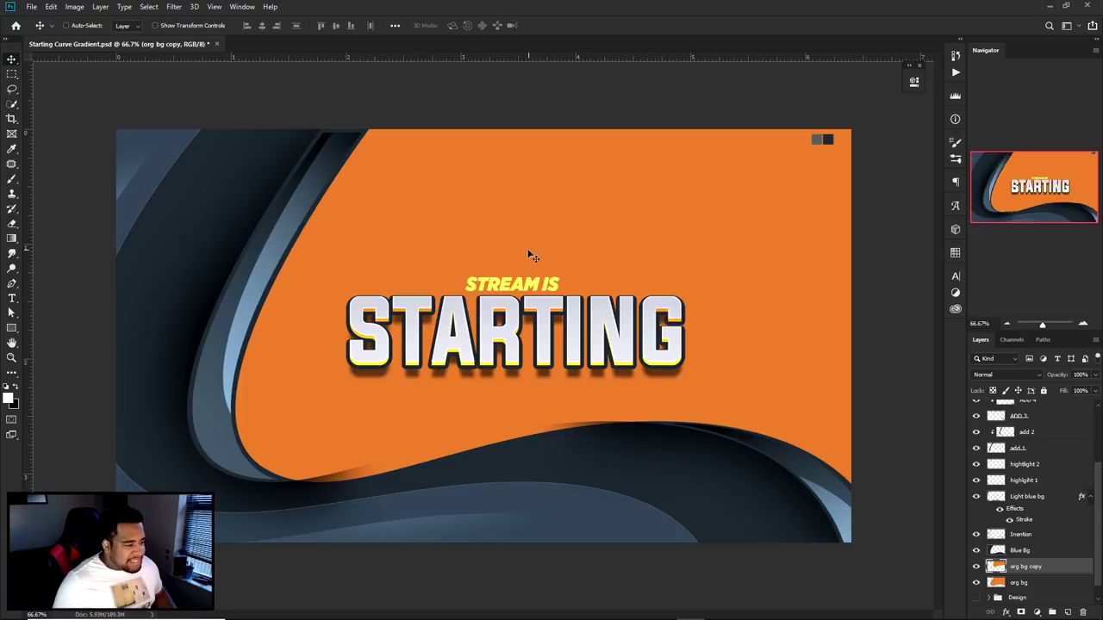
Set the org bg copy to Linear Dodge (Add) at 35% opacity, and offset it toward the canvas's upper right
click(986, 373)
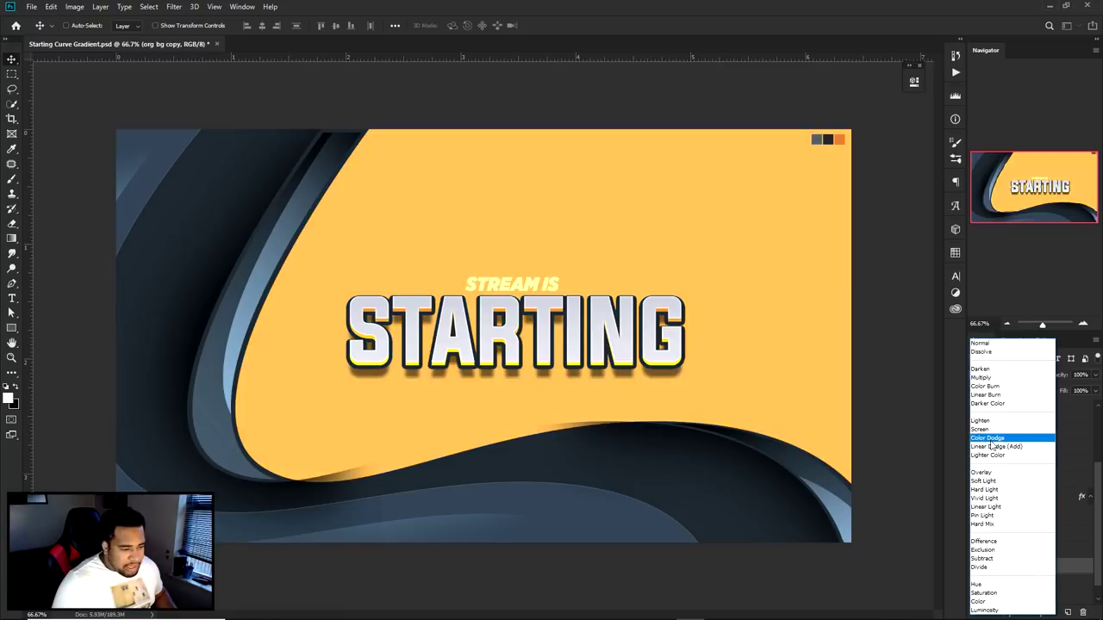
click(995, 448)
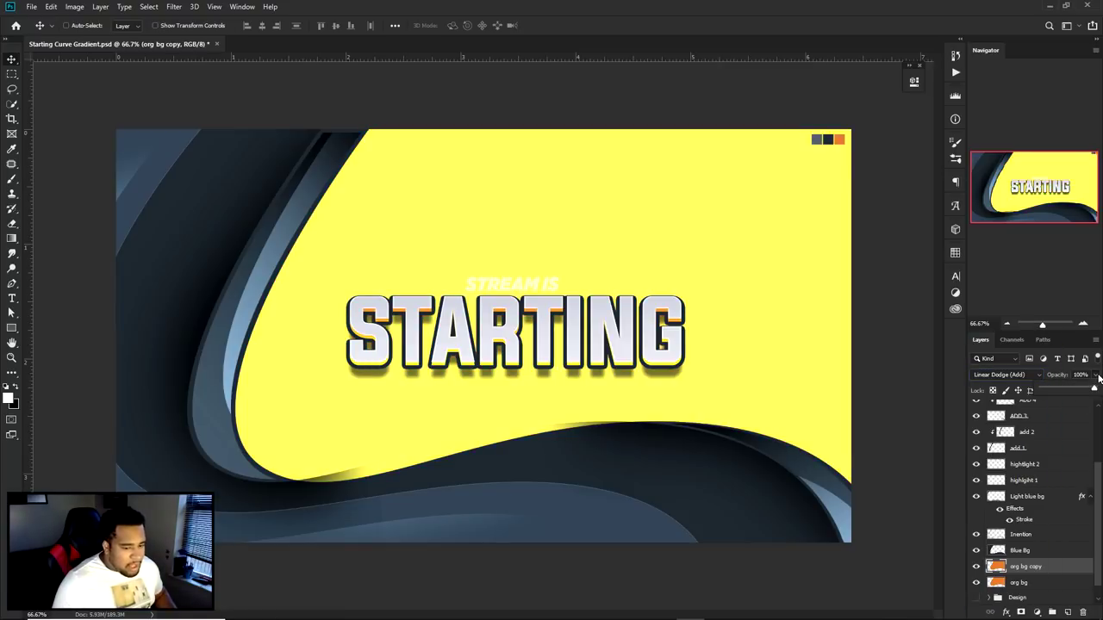
drag(1072, 390, 1059, 392)
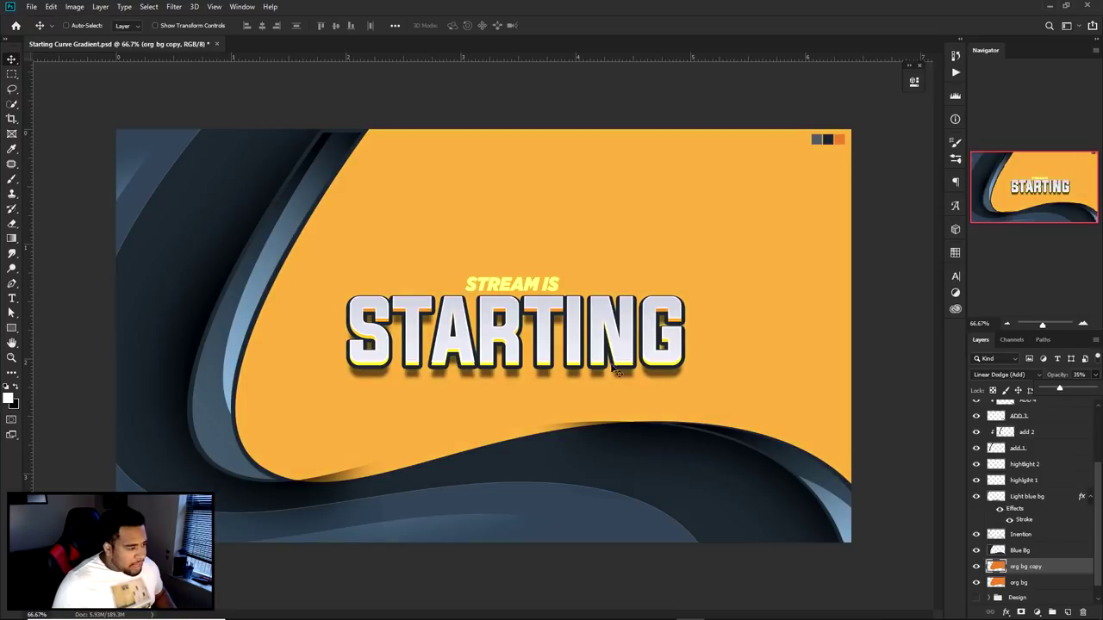
drag(317, 472, 564, 337)
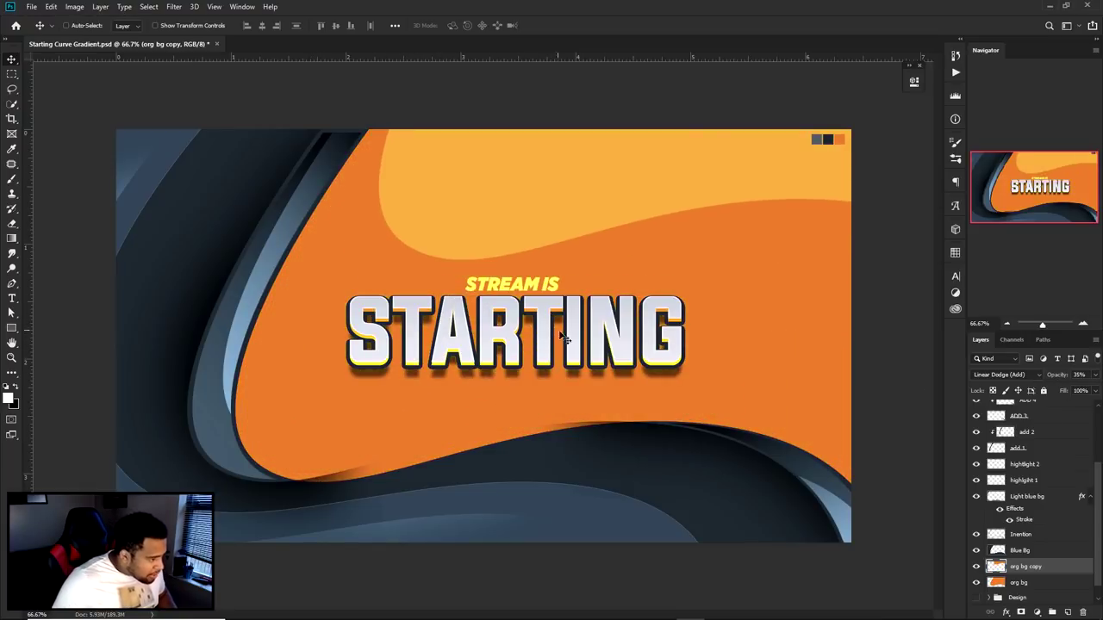
drag(546, 300, 538, 302)
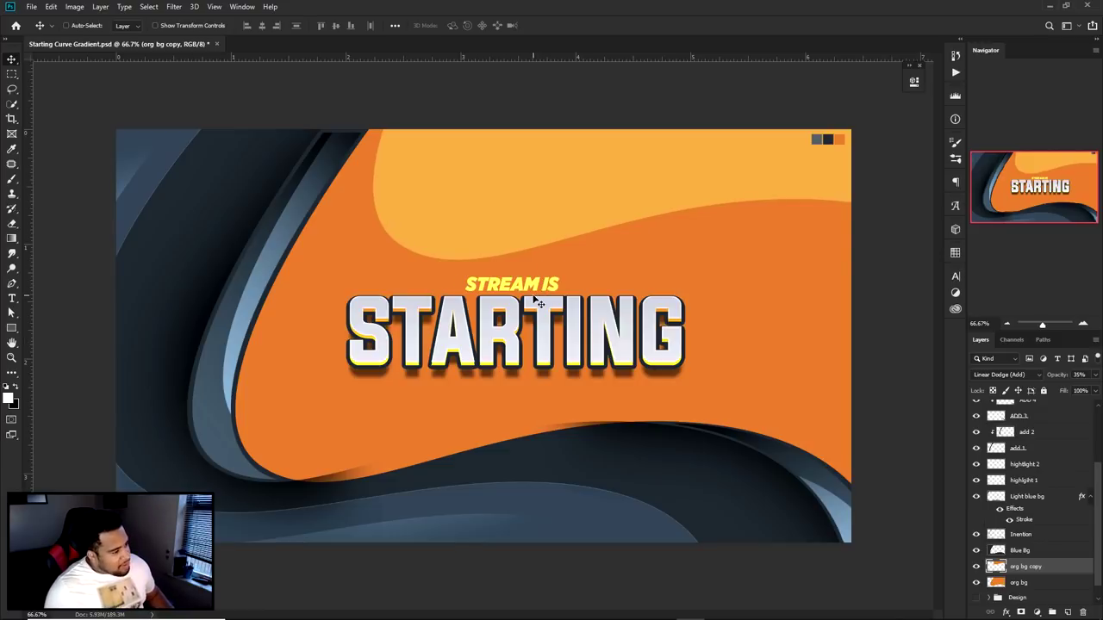
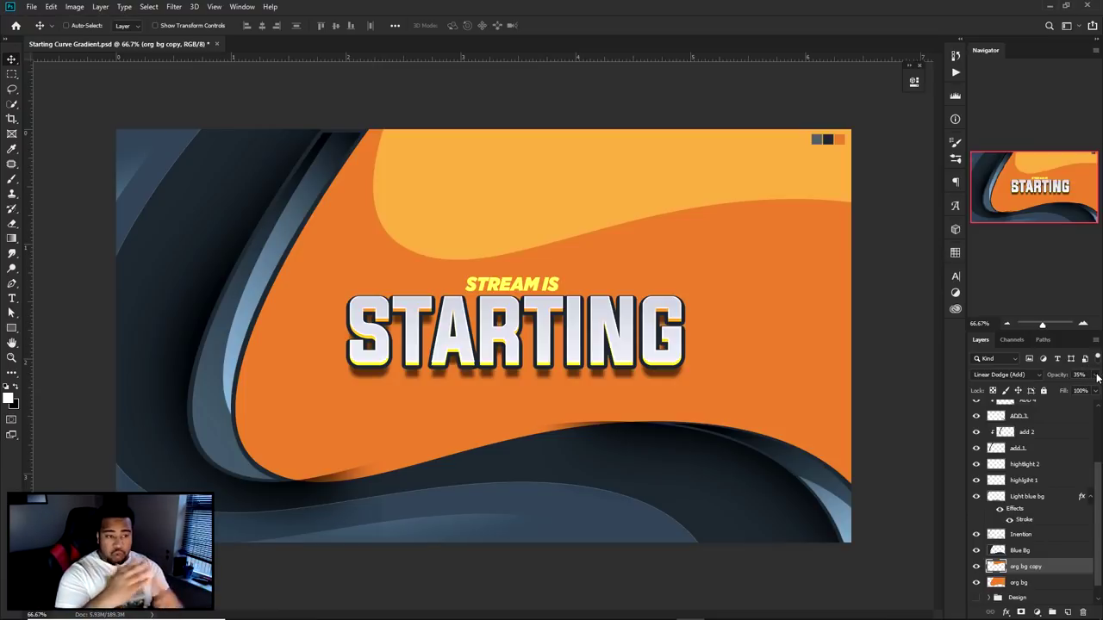
Set the org bg copy's opacity to 100% and its fill to 35%
drag(1097, 377, 1099, 390)
click(1080, 391)
text(35)
key(Return)
Add a stroke to the org bg copy and set its colour to light yellow
double_click(1061, 570)
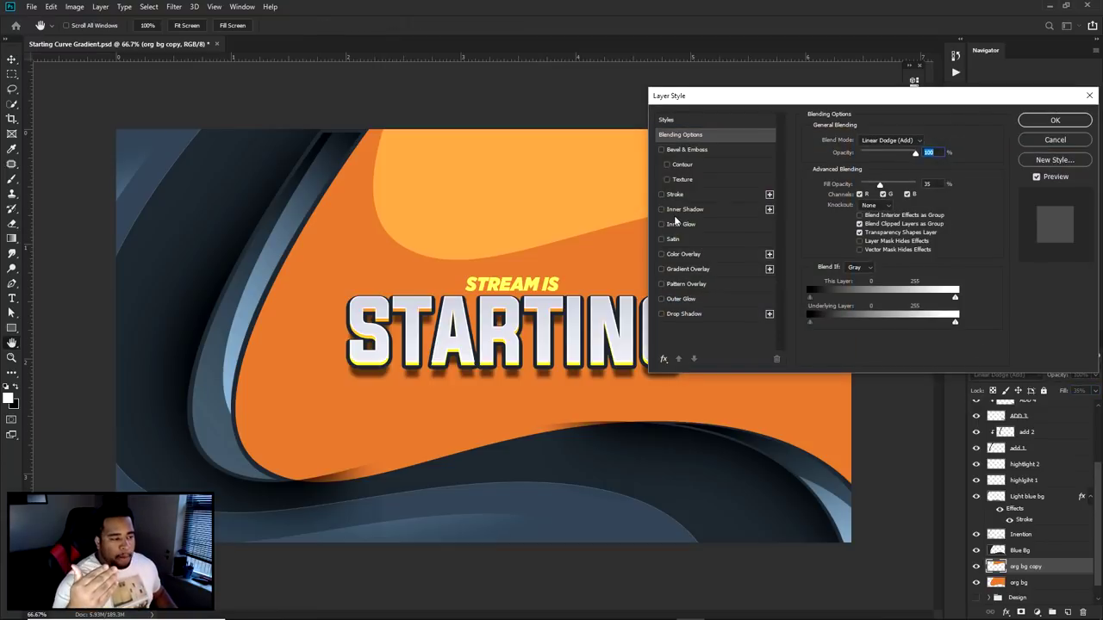
click(676, 195)
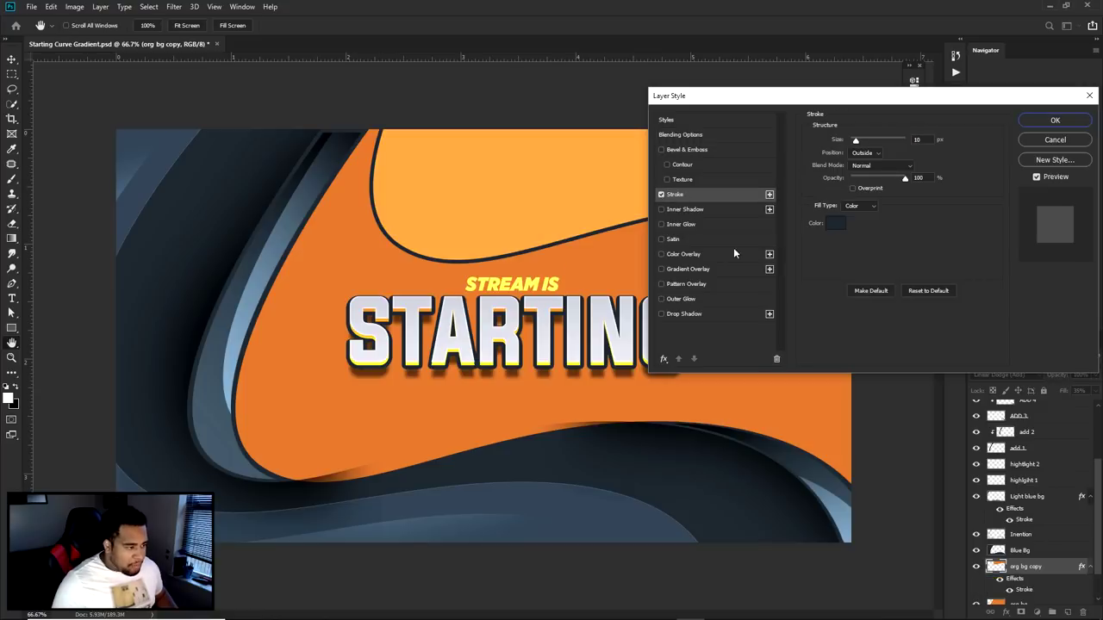
click(836, 223)
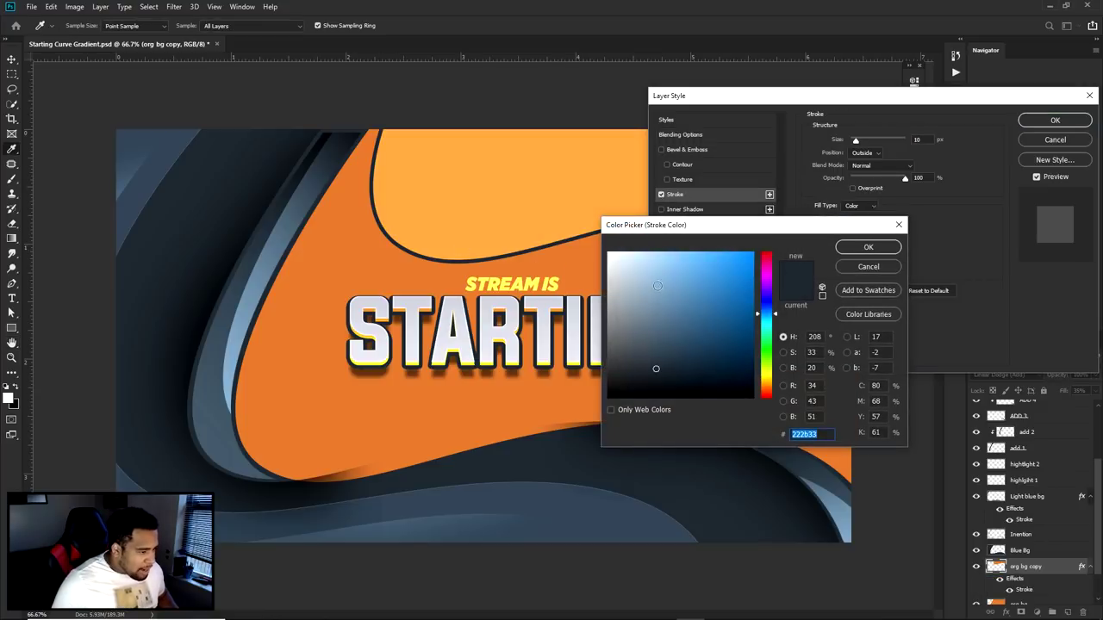
click(523, 206)
drag(652, 258, 660, 251)
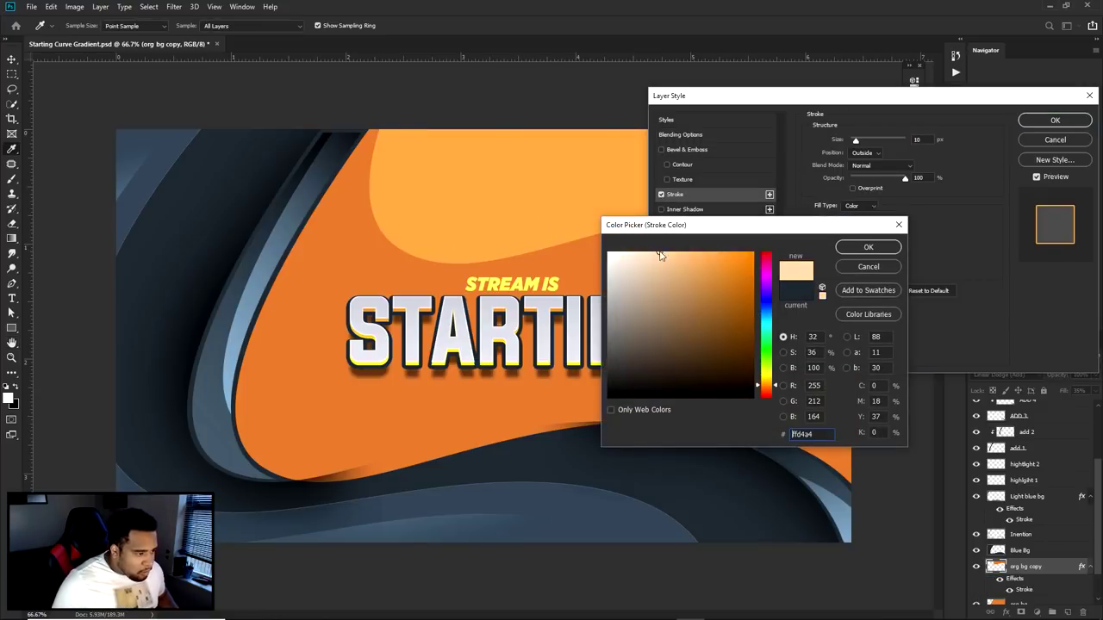
drag(763, 385, 764, 377)
drag(681, 253, 697, 255)
click(868, 247)
Set the org bg copy's stroke size to 2 px with 100% opacity
double_click(917, 140)
text(2)
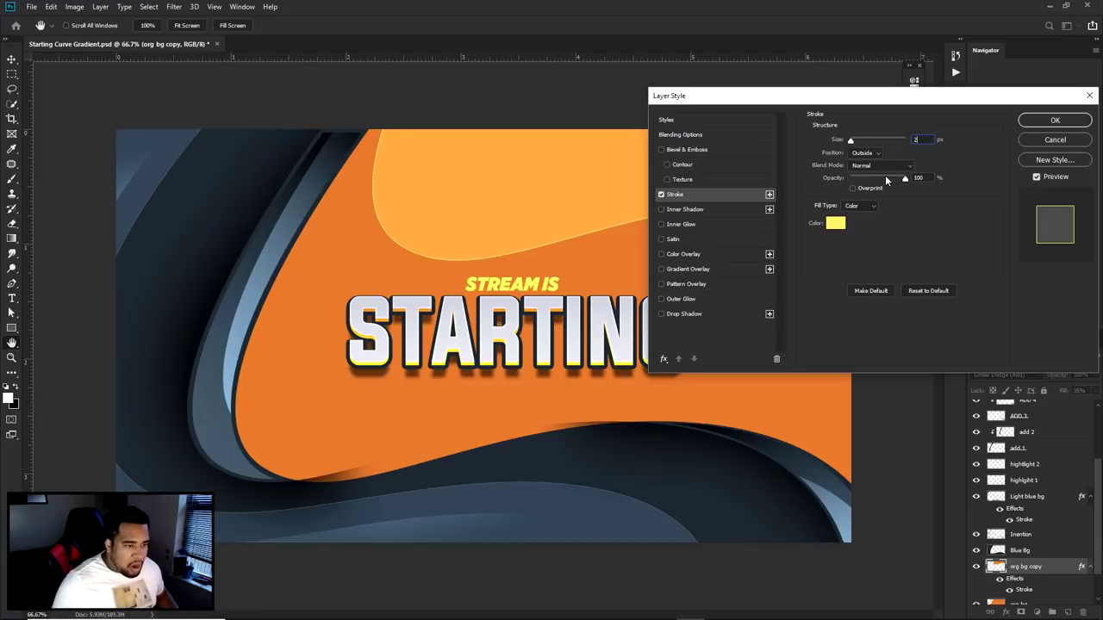
mouse_move(884, 177)
mouse_down()
mouse_move(871, 179)
mouse_move(915, 178)
mouse_up()
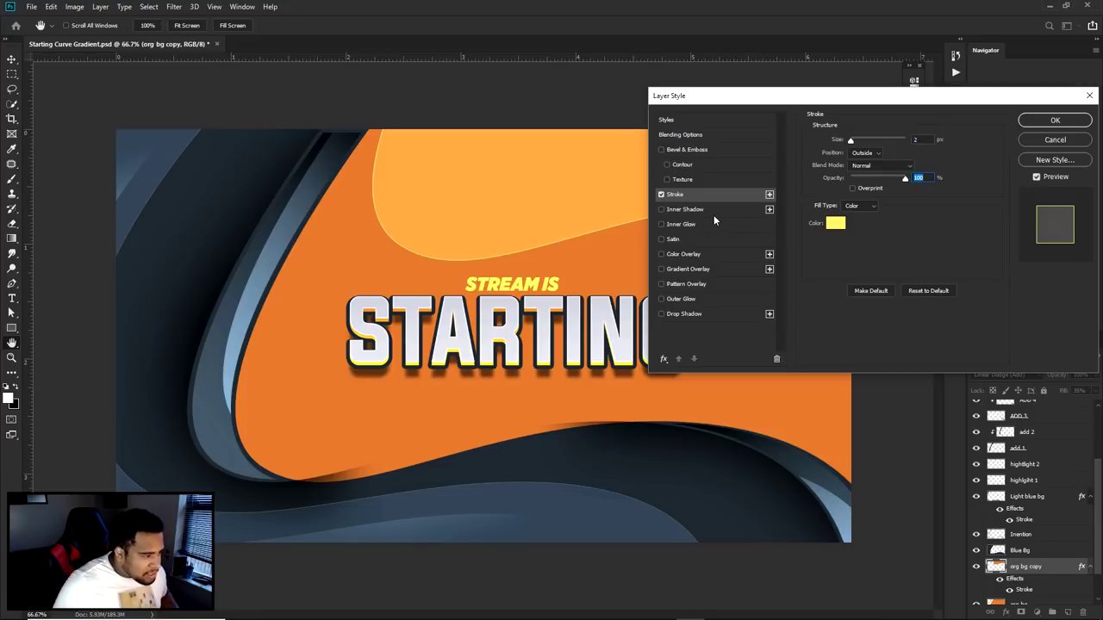
Try a dotted pattern overlay in Overlay mode at 25% opacity on the org bg copy, and turn it off
click(681, 284)
click(877, 142)
click(859, 239)
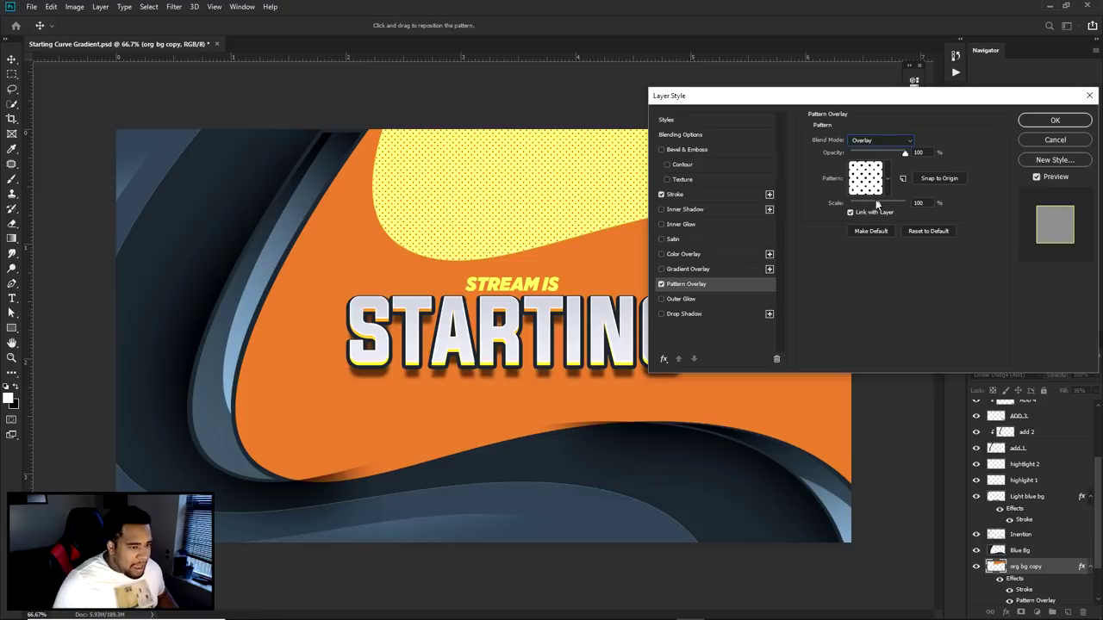
drag(870, 153, 865, 155)
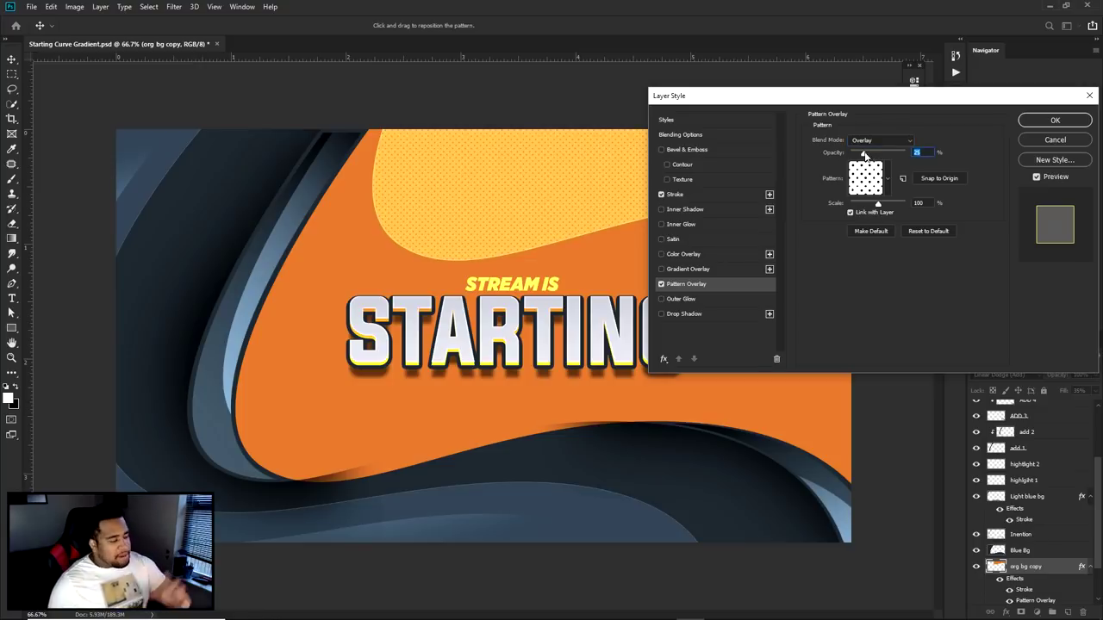
click(662, 283)
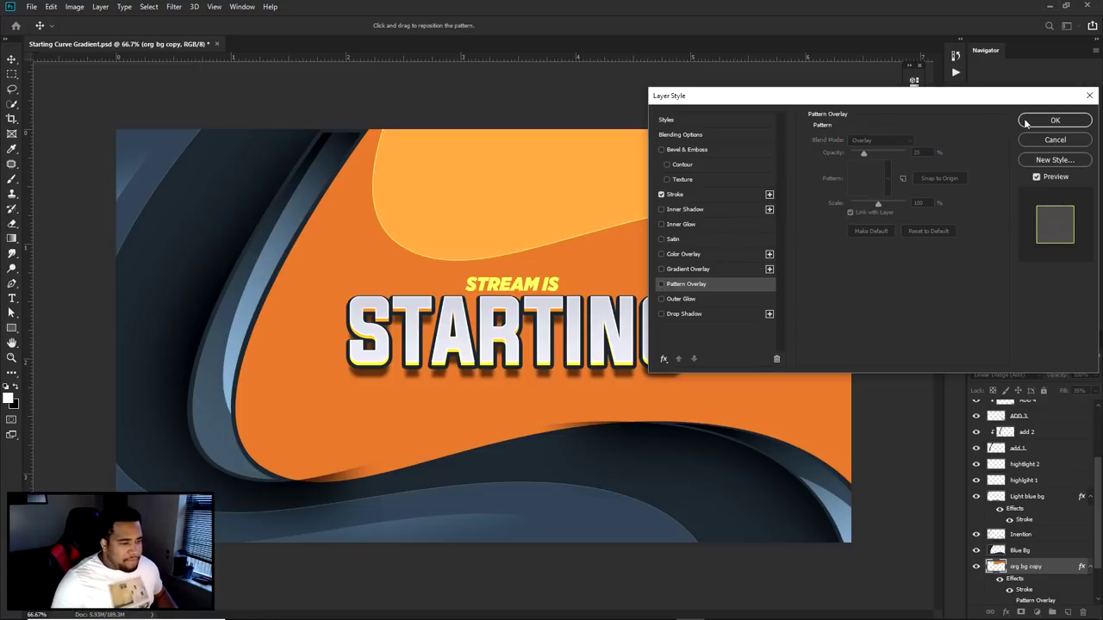
Accept the org bg copy's layer style, and shift the light orange shape slightly to the left
click(1026, 124)
drag(576, 227, 552, 219)
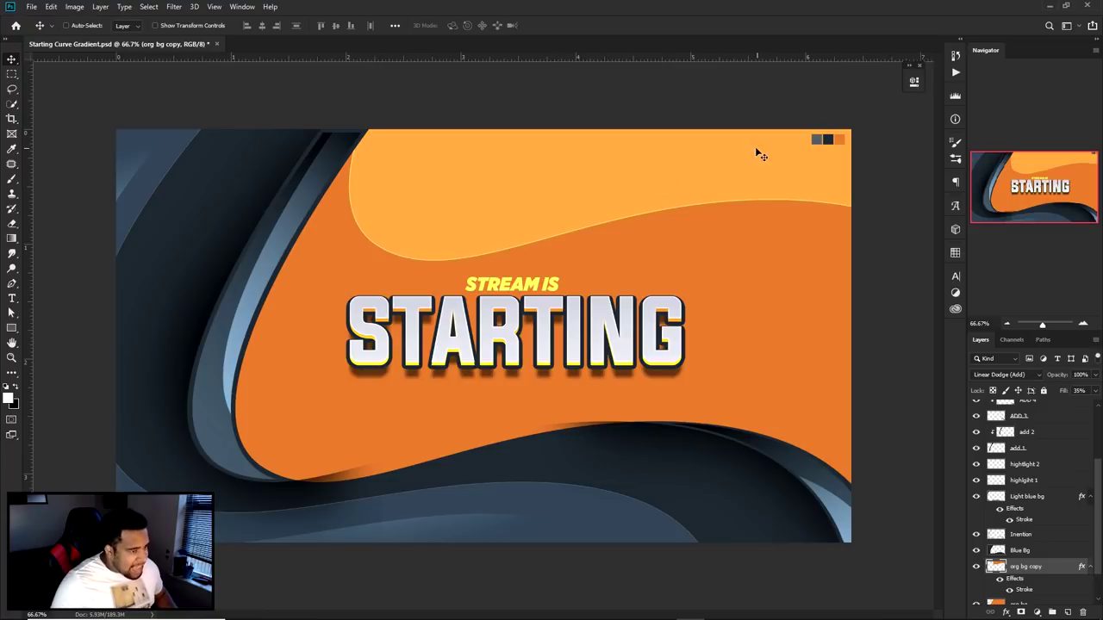
key(ctrl+minus)
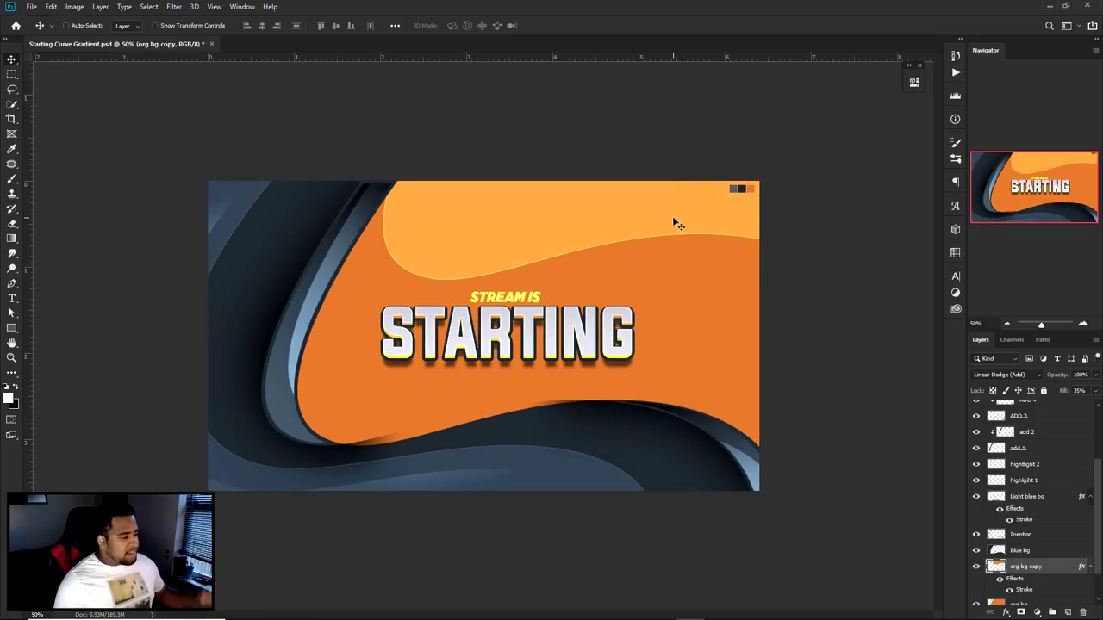
Move the STREAM IS text and both STARTING text layers together slightly down and to the left
key(ctrl+plus)
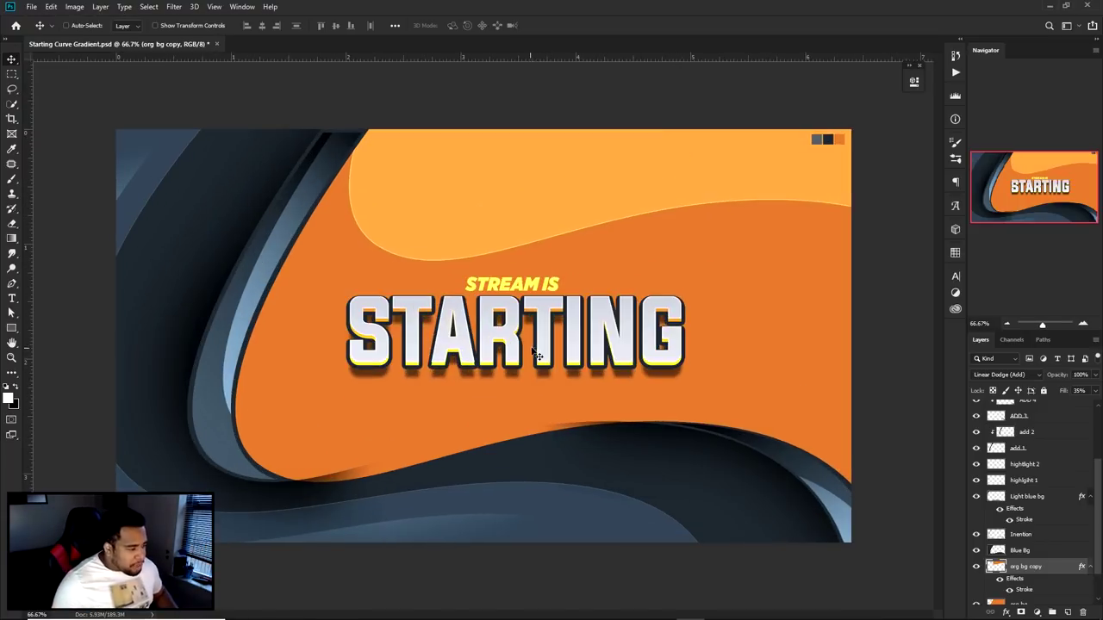
scroll(1033, 434, up, 3)
click(1025, 443)
shift+click(1028, 473)
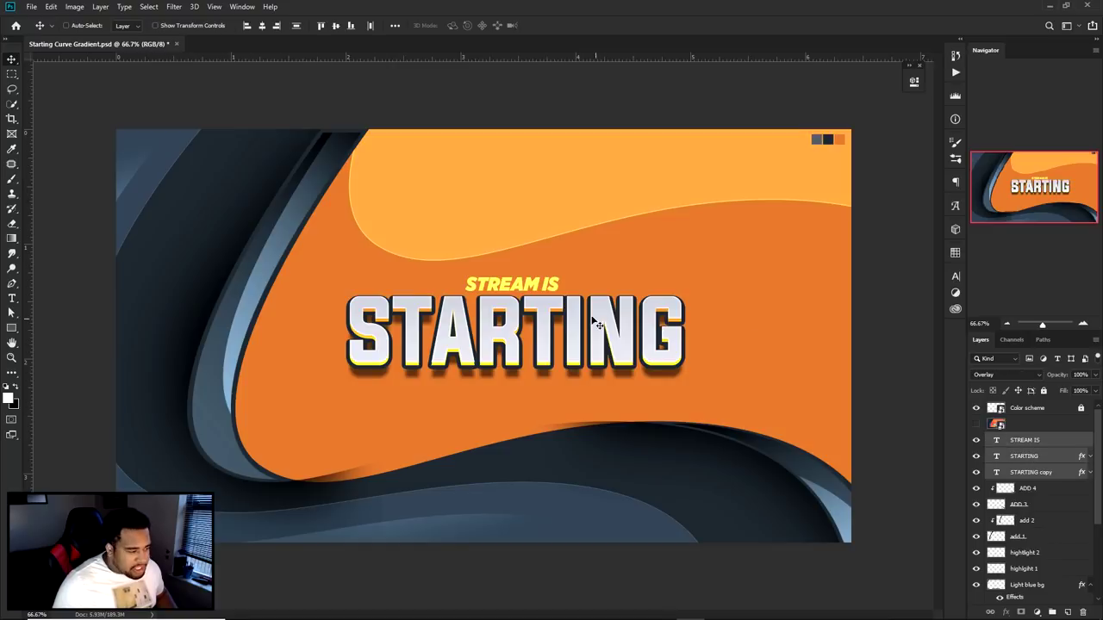
drag(595, 324, 584, 337)
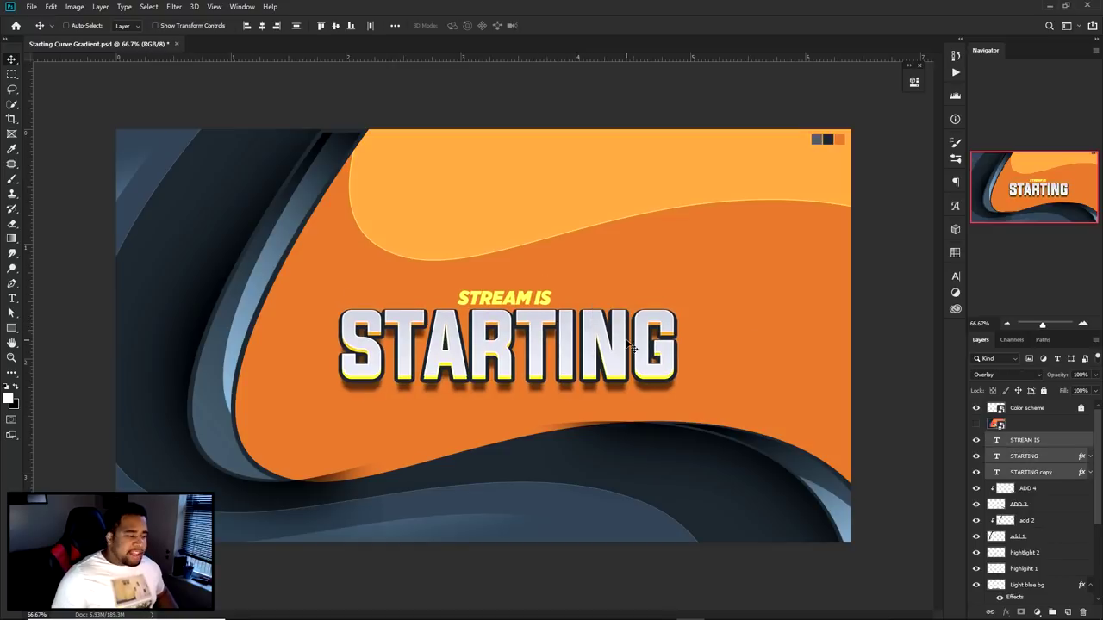
drag(618, 342, 614, 342)
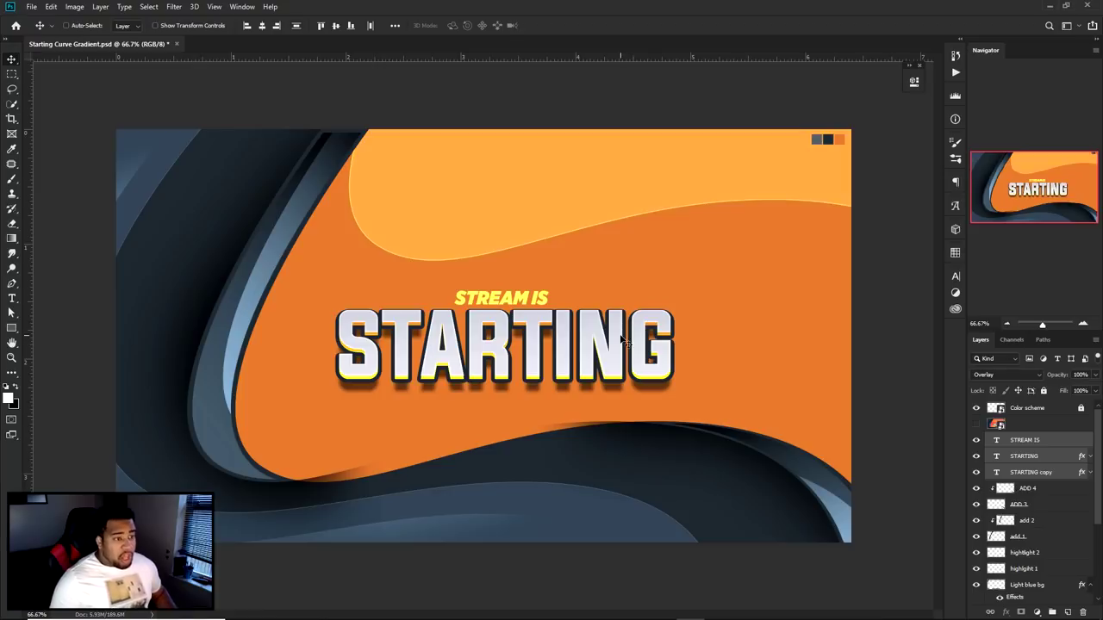
Group all layers from the hidden reference image down to the Design folder, leaving out the colour scheme and black background
click(1033, 422)
scroll(1038, 523, down, 3)
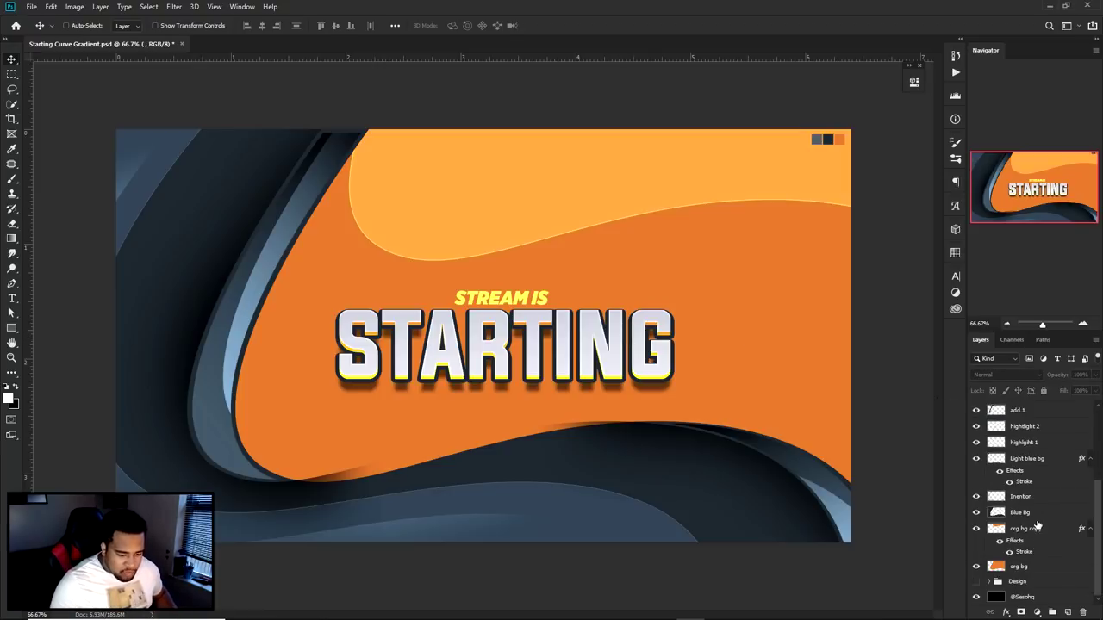
shift+click(1021, 582)
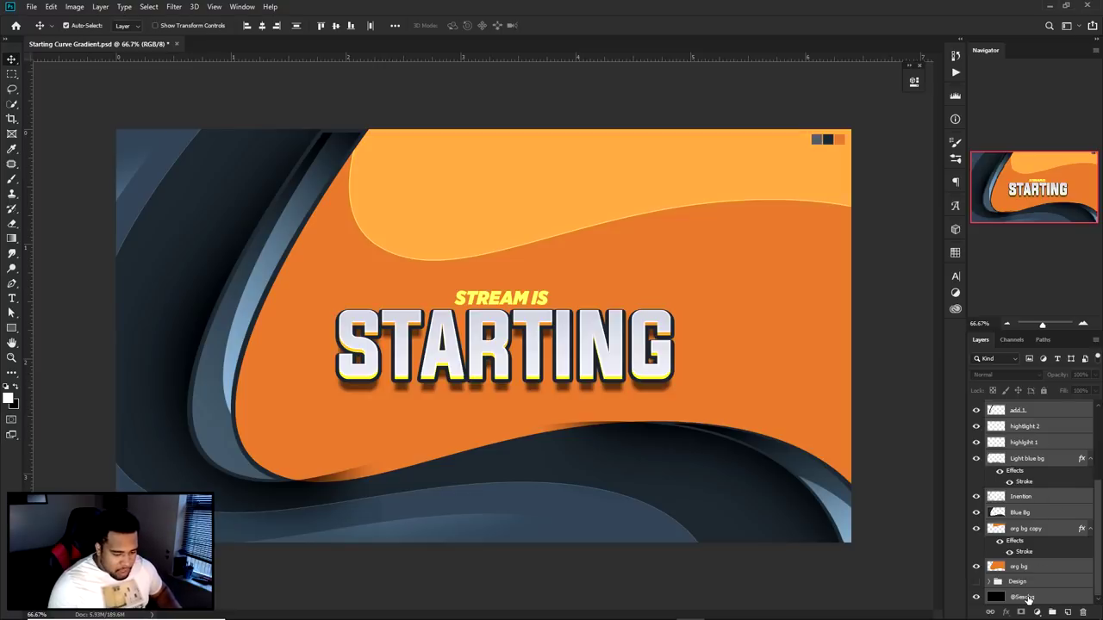
key(ctrl+g)
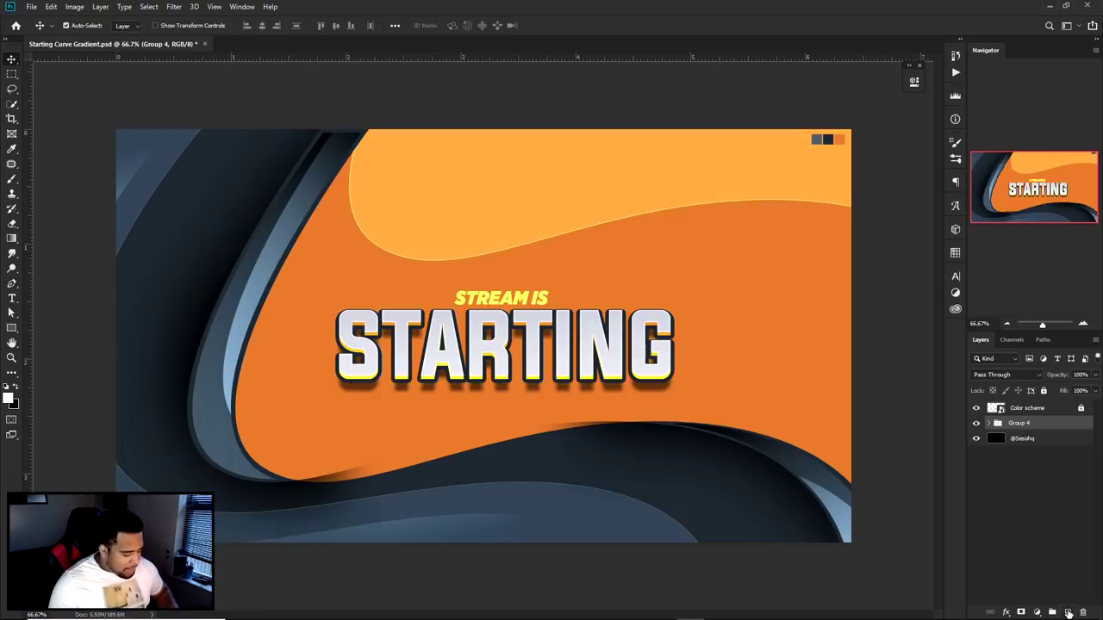
Duplicate Group 4, hide the original group, and merge the copy into a single layer
drag(1069, 612, 1068, 612)
click(976, 437)
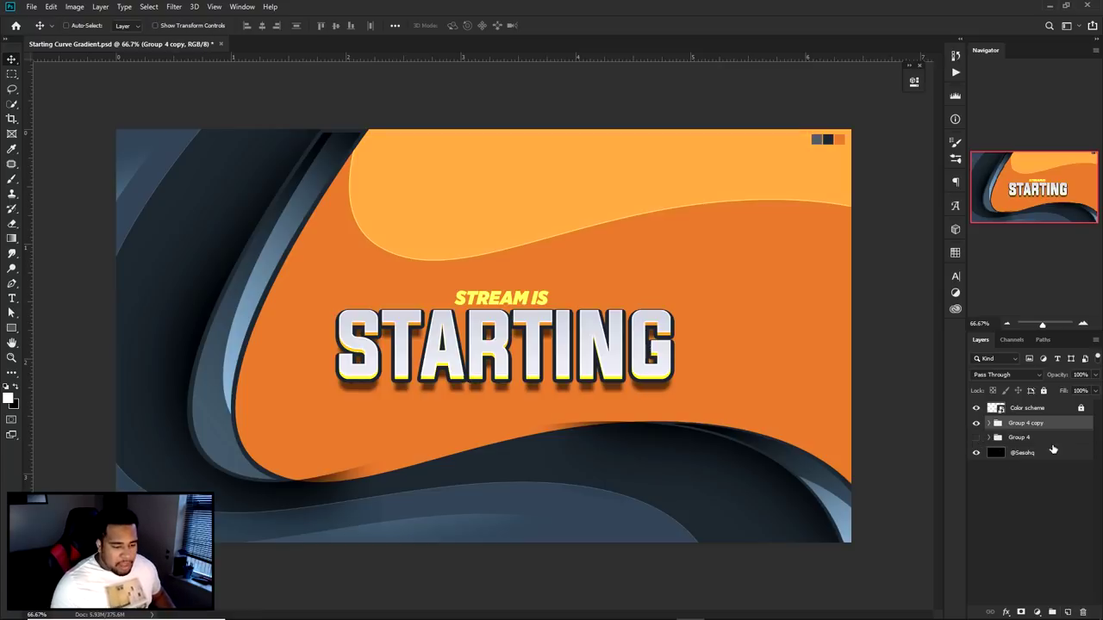
click(1014, 427)
key(ctrl+e)
drag(650, 348, 740, 370)
key(ctrl+z)
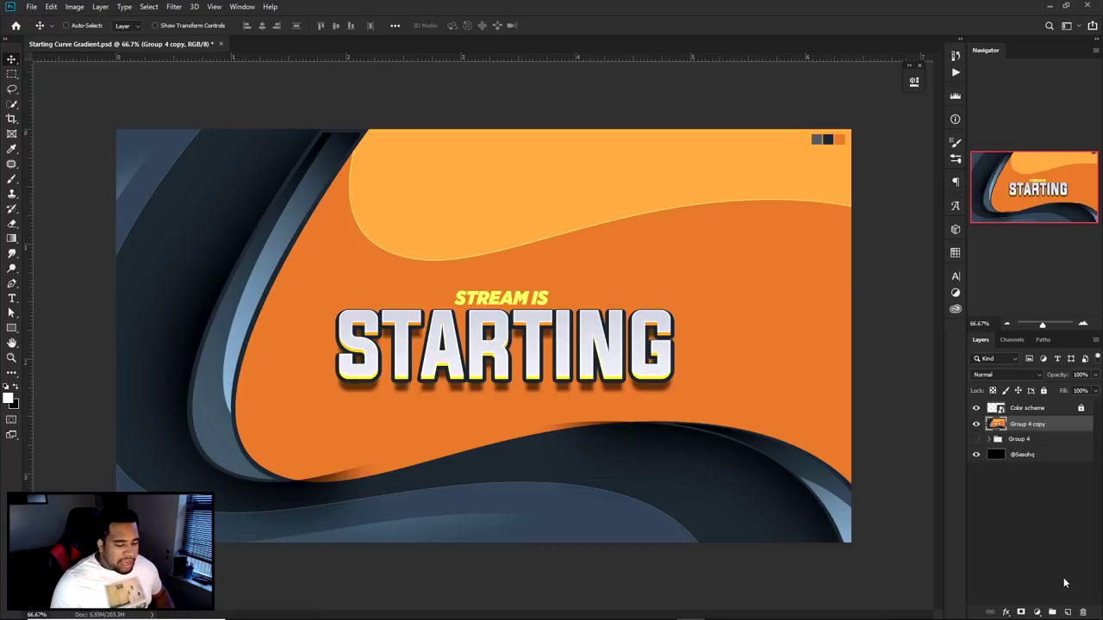
Add a new layer above the merged copy and fill the whole canvas area with white
click(1067, 612)
key(m)
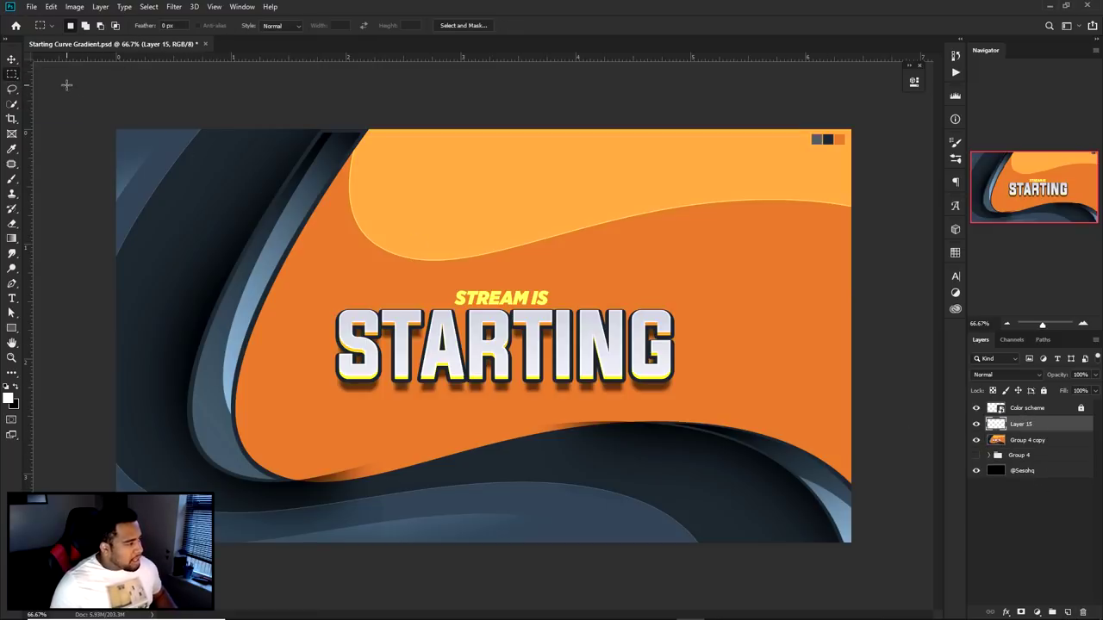
drag(66, 84, 914, 576)
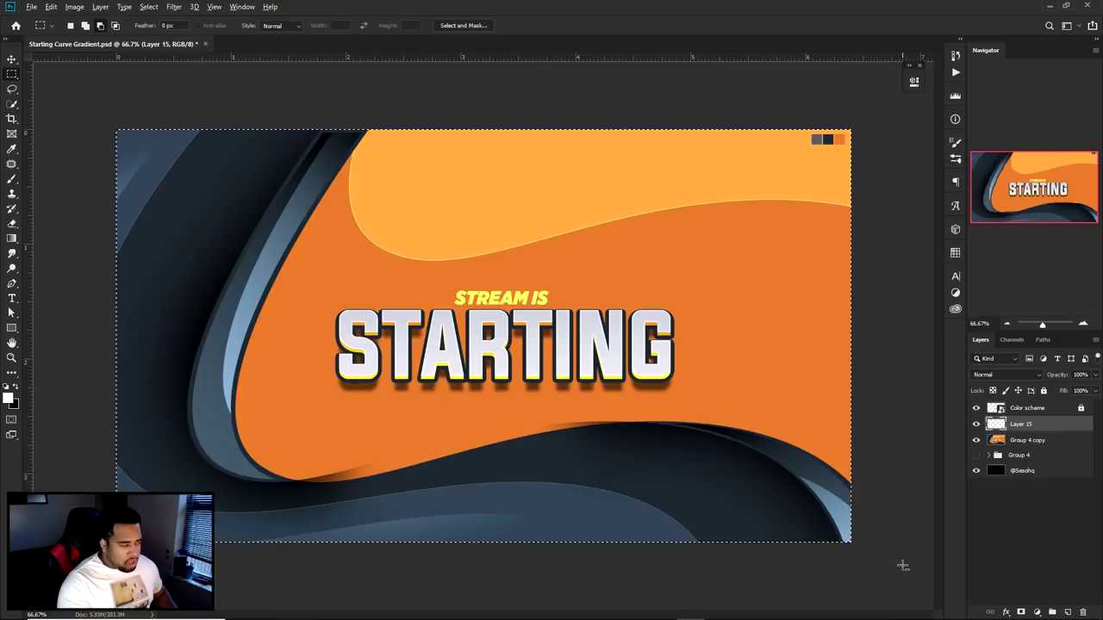
key(alt+BackSpace)
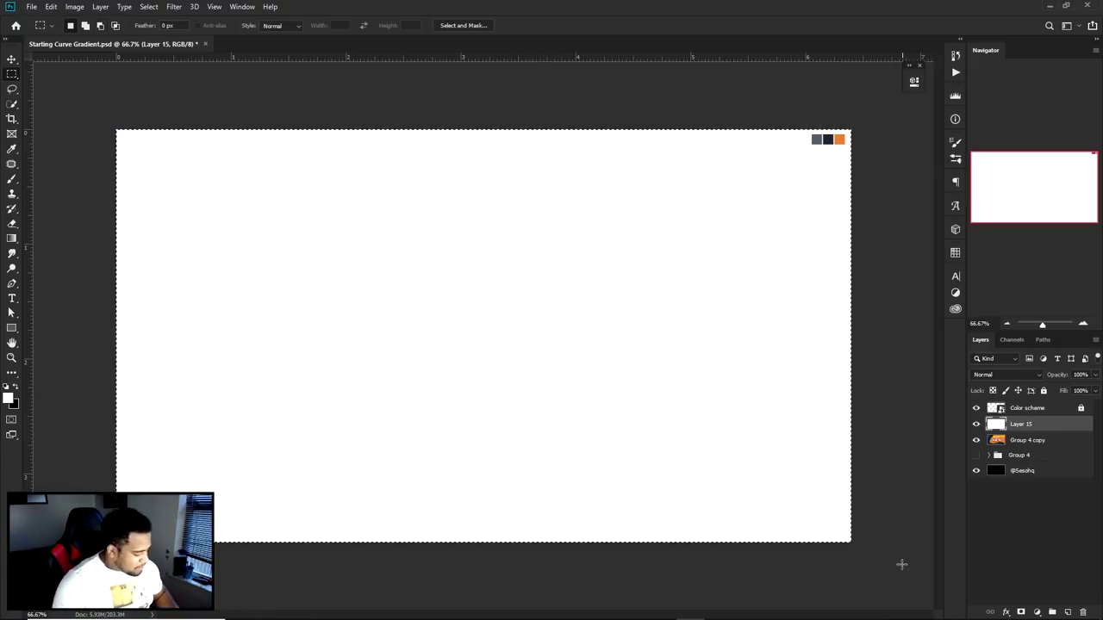
key(ctrl+d)
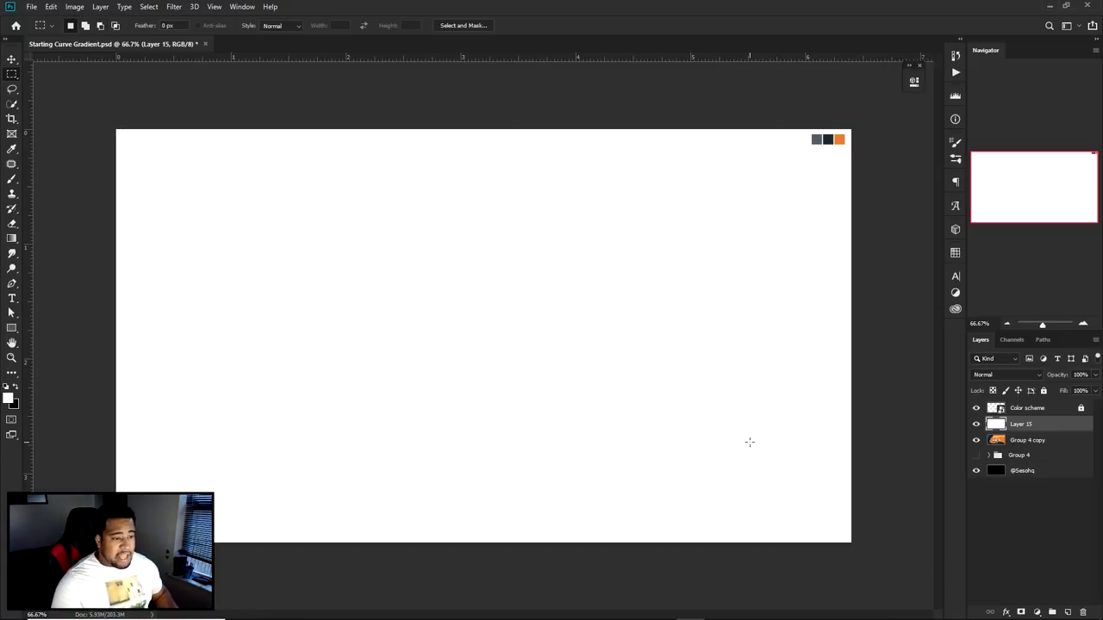
Undo and redo the white fill, and clear the canvas selection
key(ctrl+z)
key(ctrl+z)
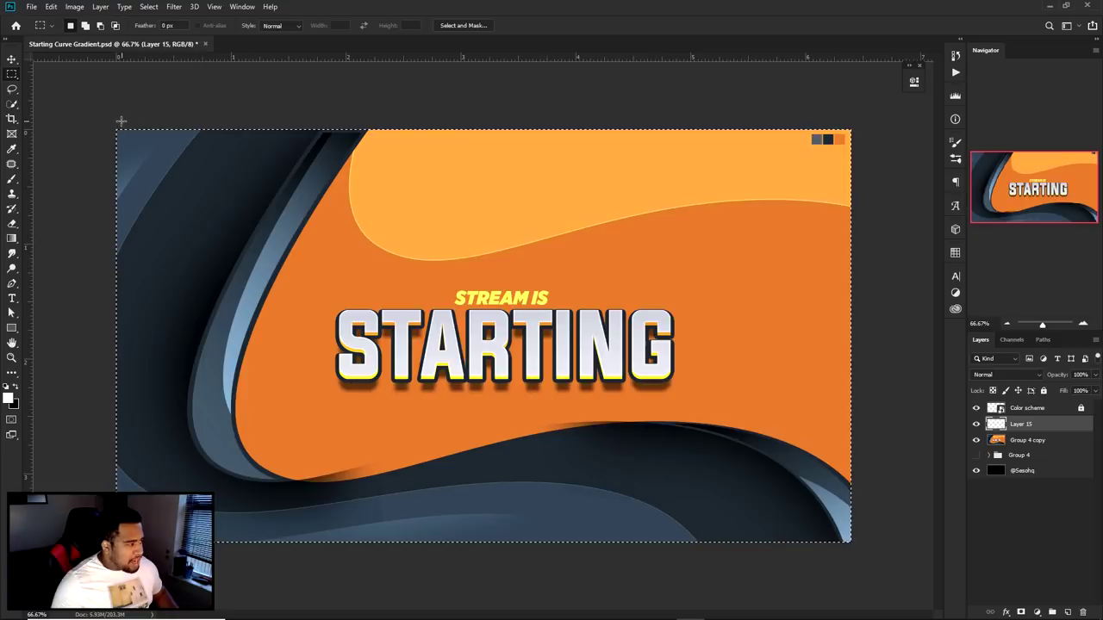
key(ctrl+shift+z)
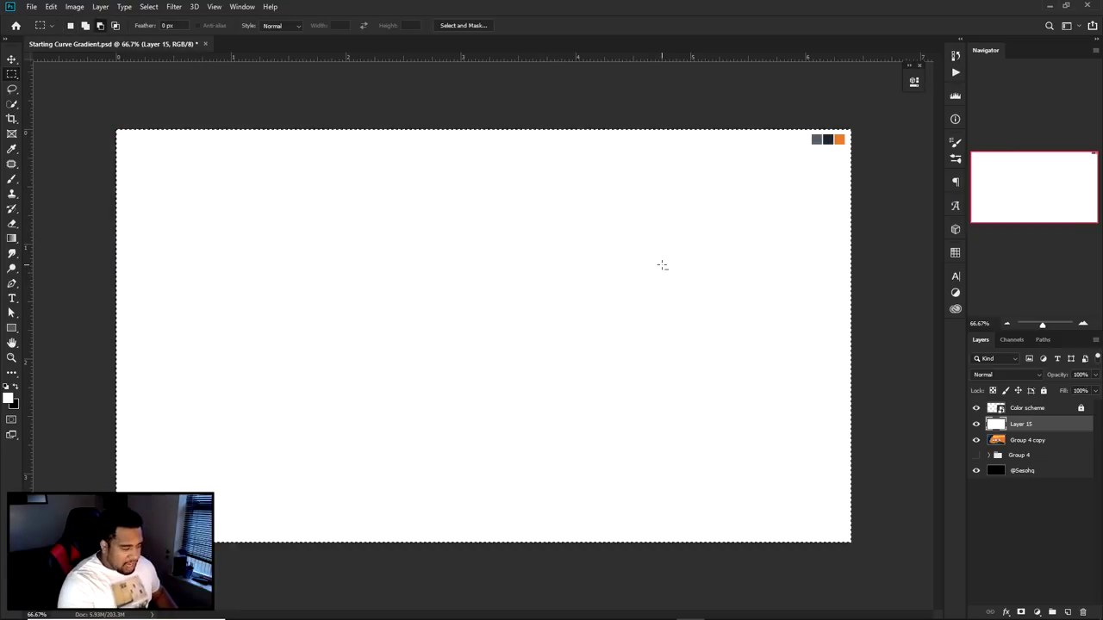
key(ctrl+z)
right_click(662, 269)
key(Escape)
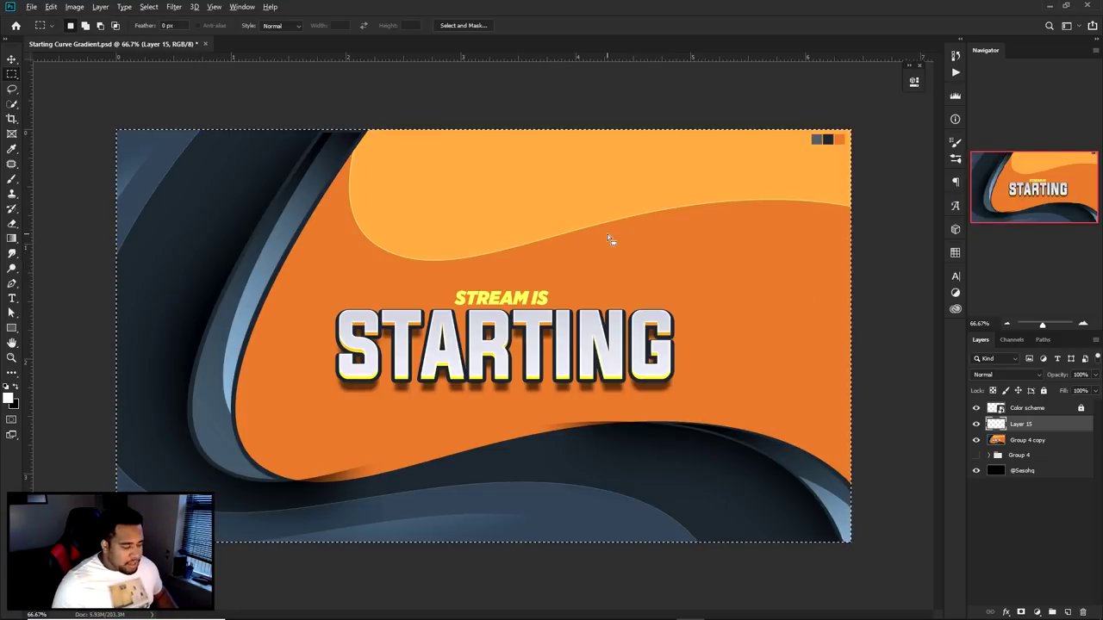
key(ctrl+shift+z)
right_click(608, 238)
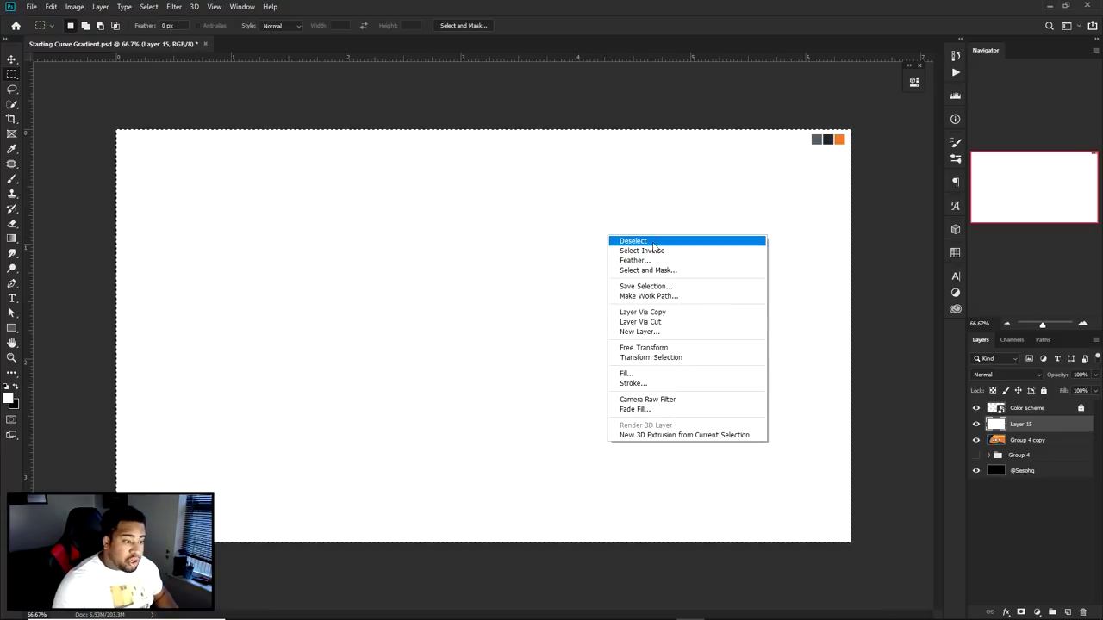
click(637, 240)
Scale the white layer about its centre to about two thirds of the canvas size, and hide the black background layer
key(v)
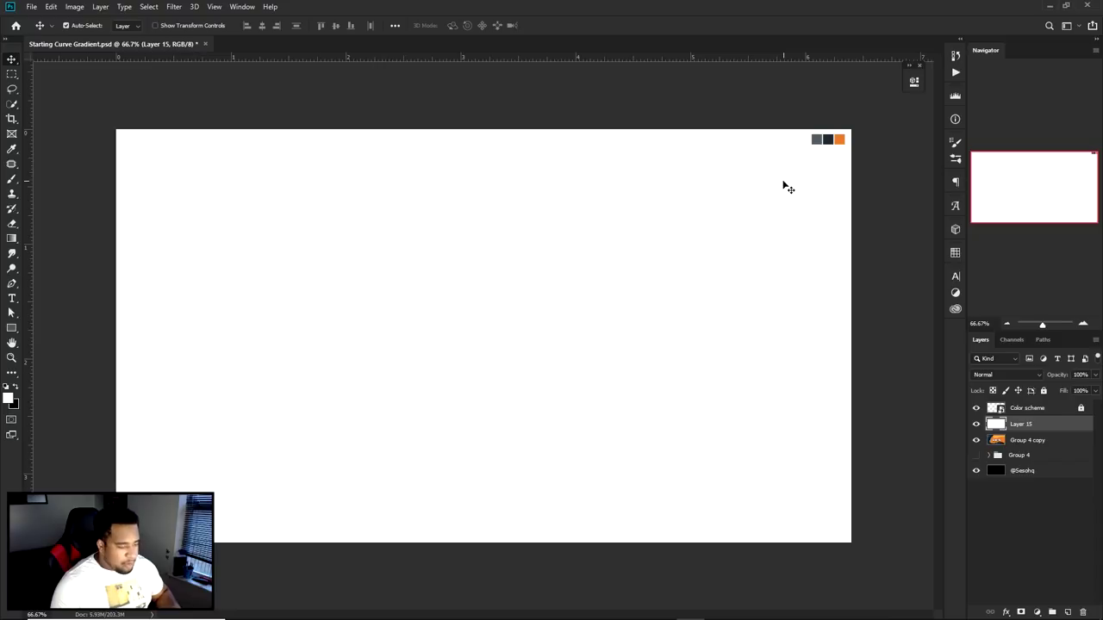
key(ctrl+t)
drag(850, 130, 720, 183)
key(Return)
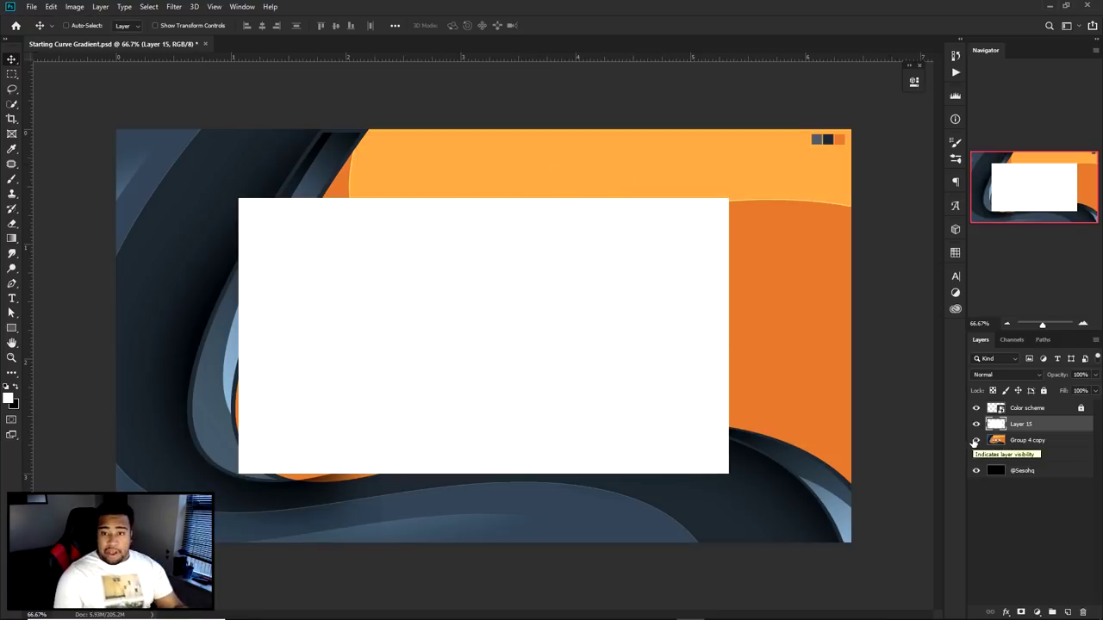
click(977, 473)
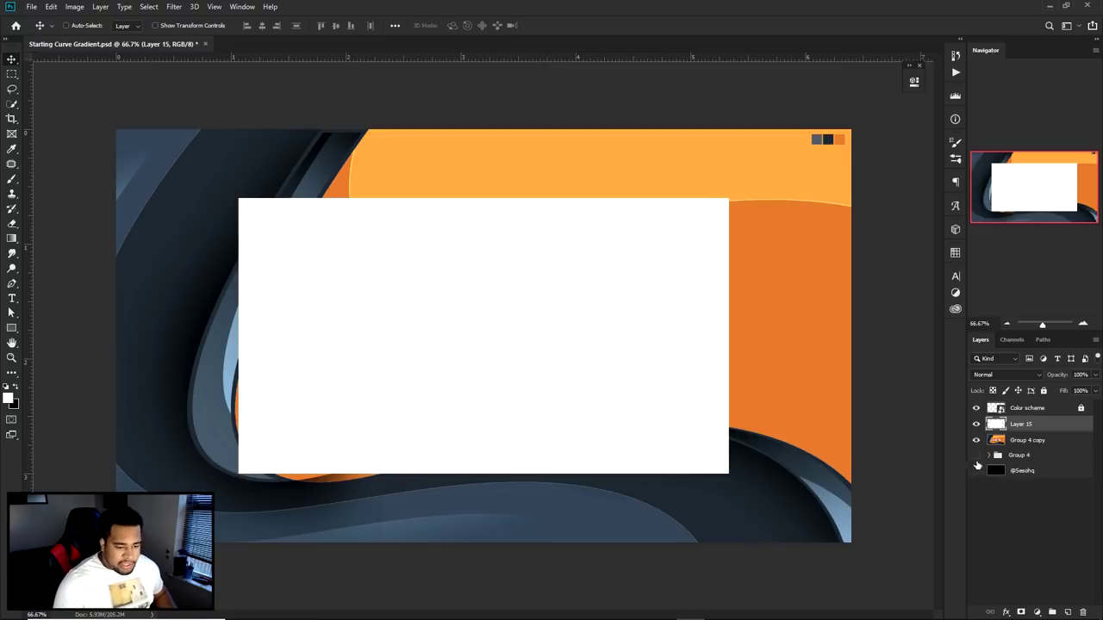
Cut the white rectangle's area out of the Group 4 copy layer, with the white layer hidden, and clear the selection
click(1025, 440)
drag(687, 372, 813, 377)
key(ctrl+z)
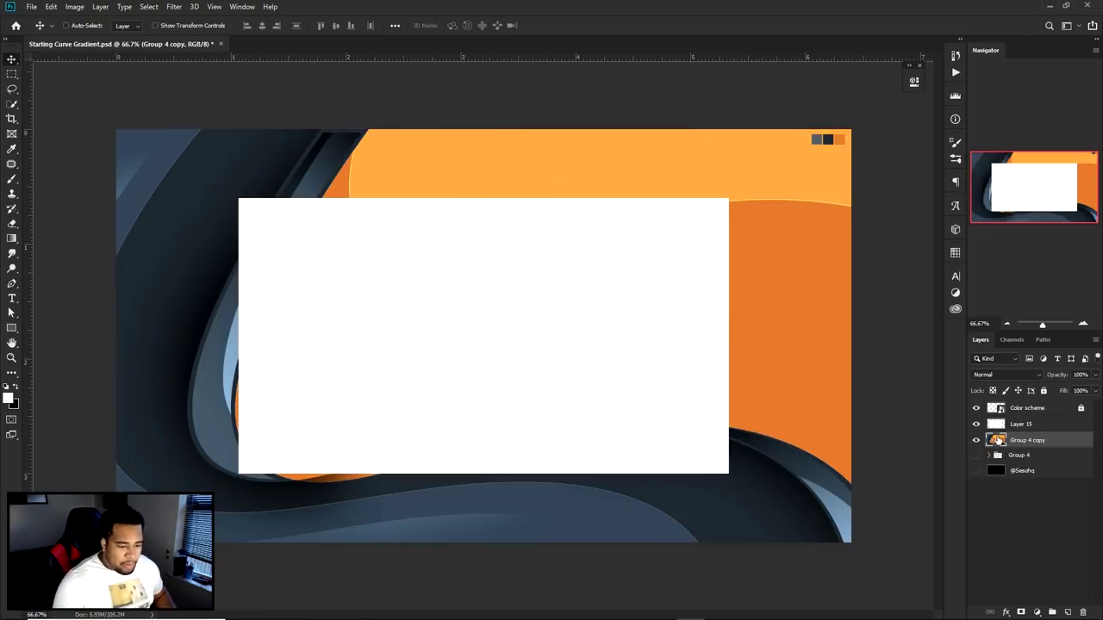
key(ctrl)
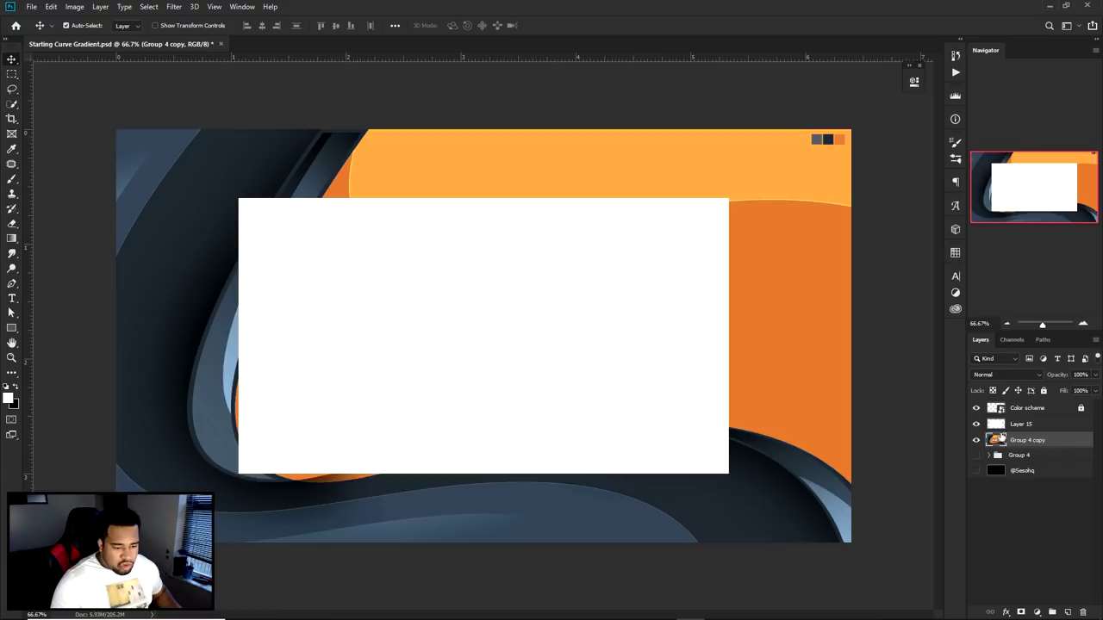
ctrl+click(997, 426)
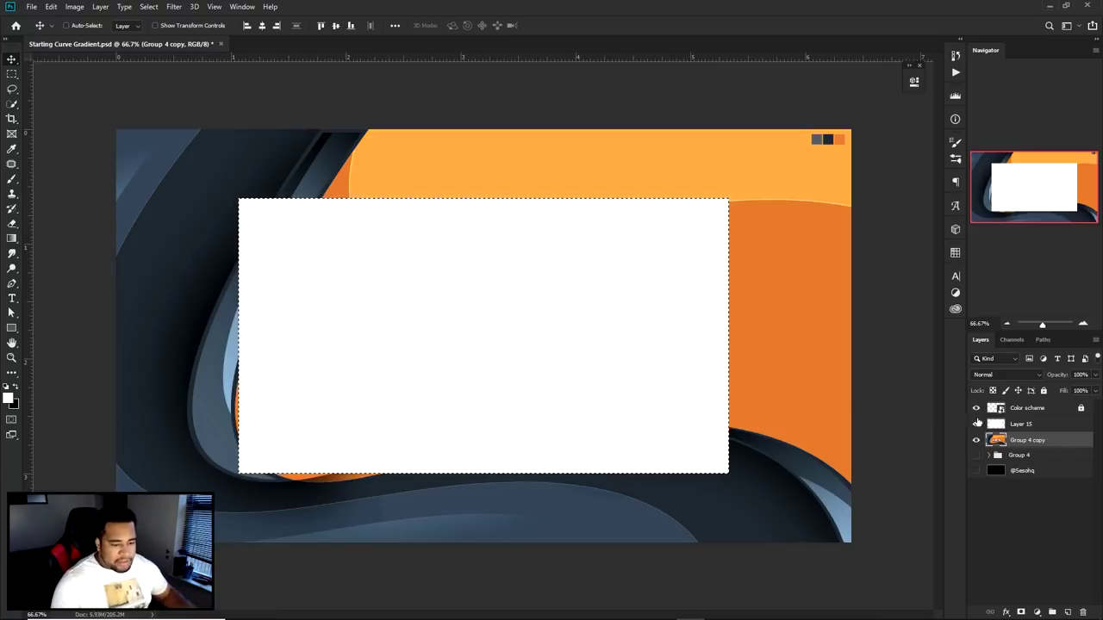
click(976, 424)
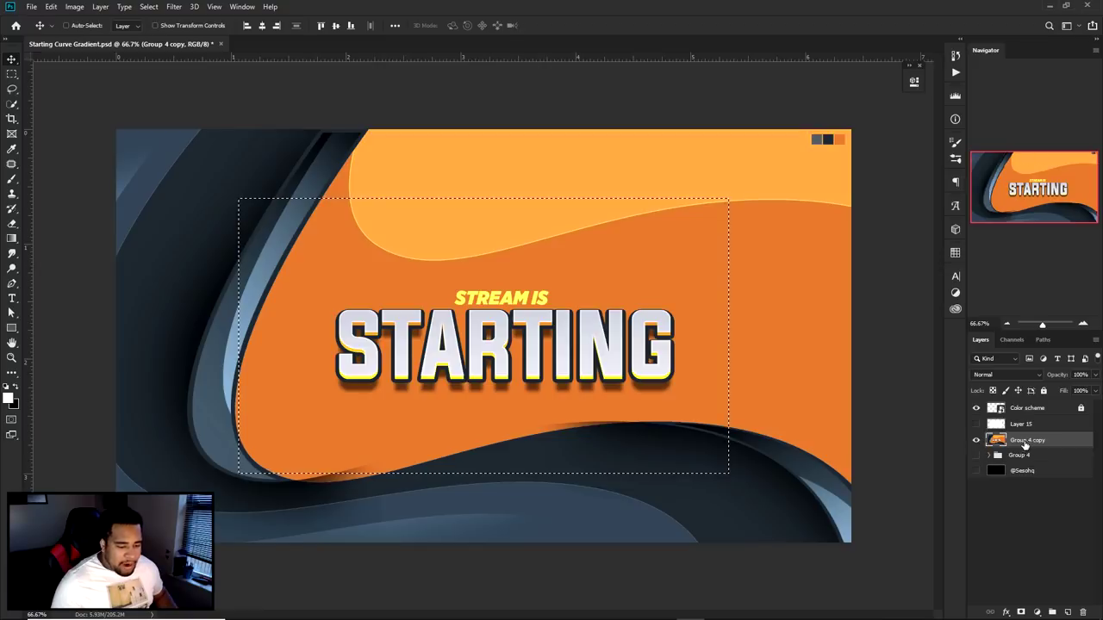
click(977, 440)
click(977, 440)
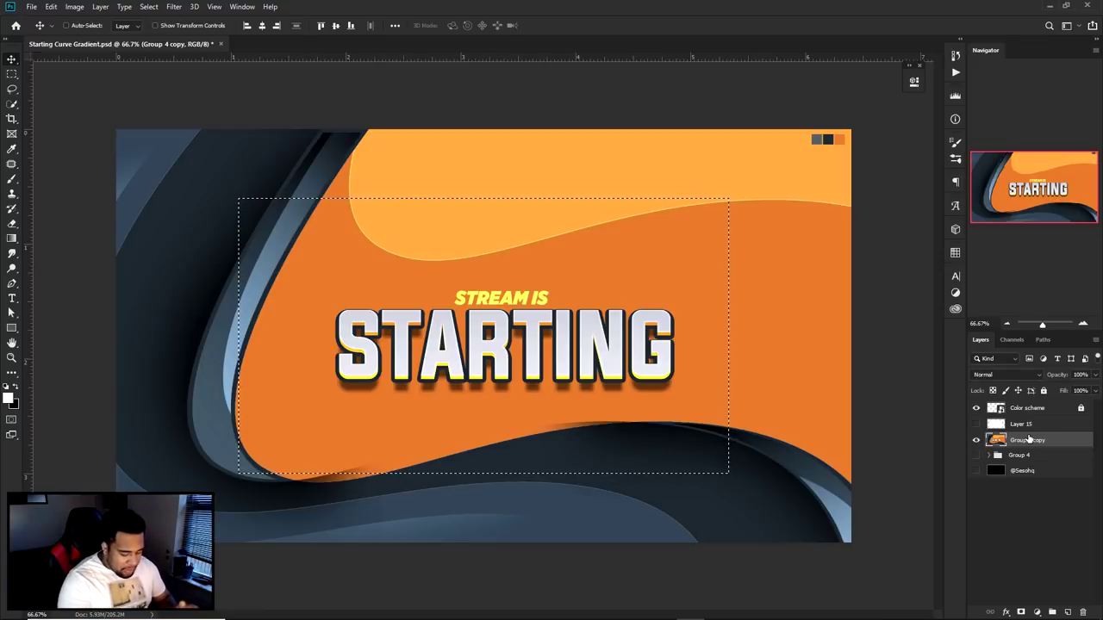
key(Delete)
key(ctrl+d)
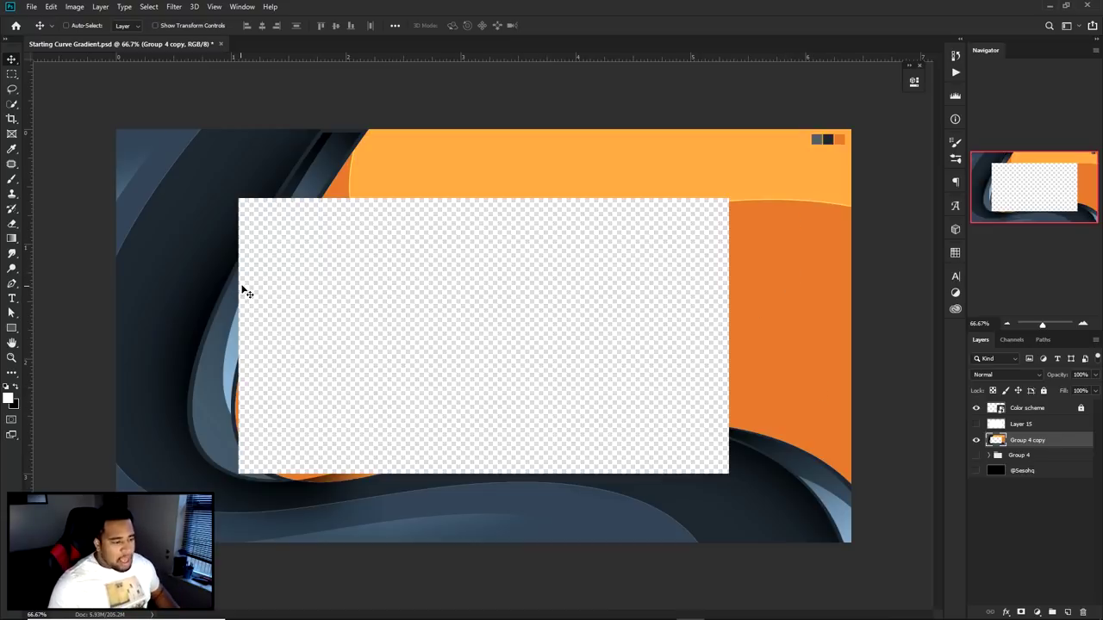
Turn a merged duplicate of Group 4 into a smart object, with the cut-out frame layer and original group hidden
click(976, 441)
click(976, 455)
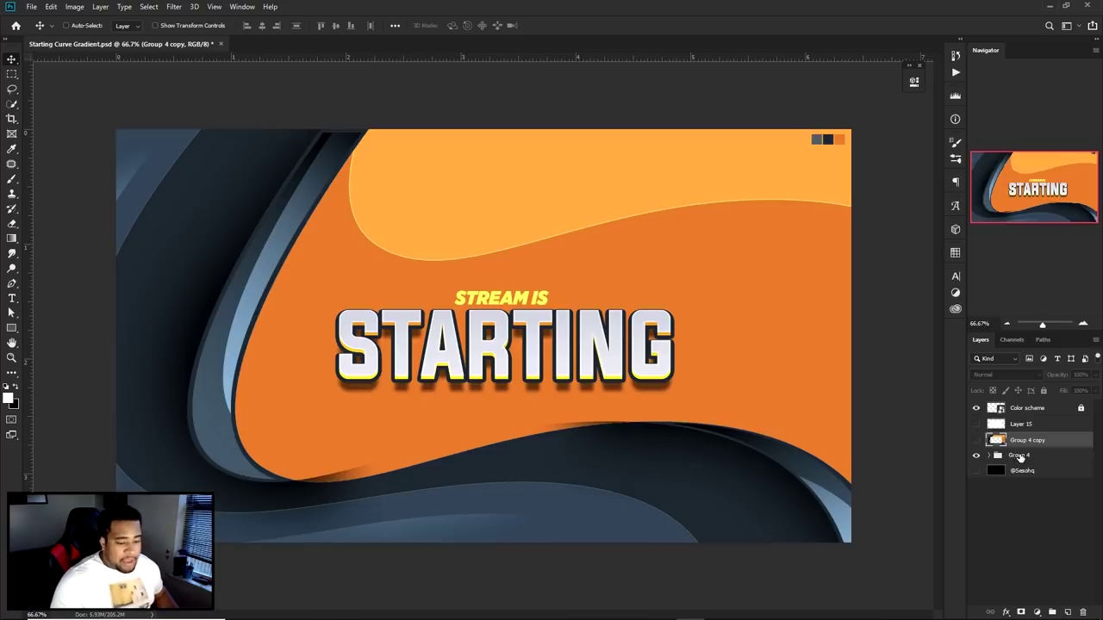
click(1021, 454)
key(ctrl+j)
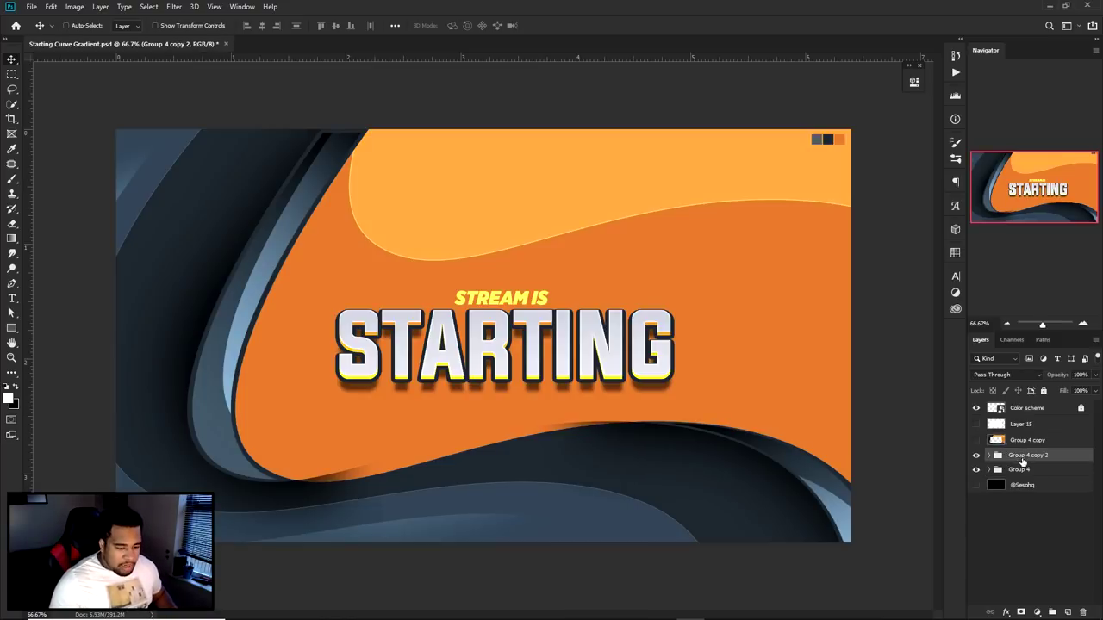
key(ctrl+alt+shift+s)
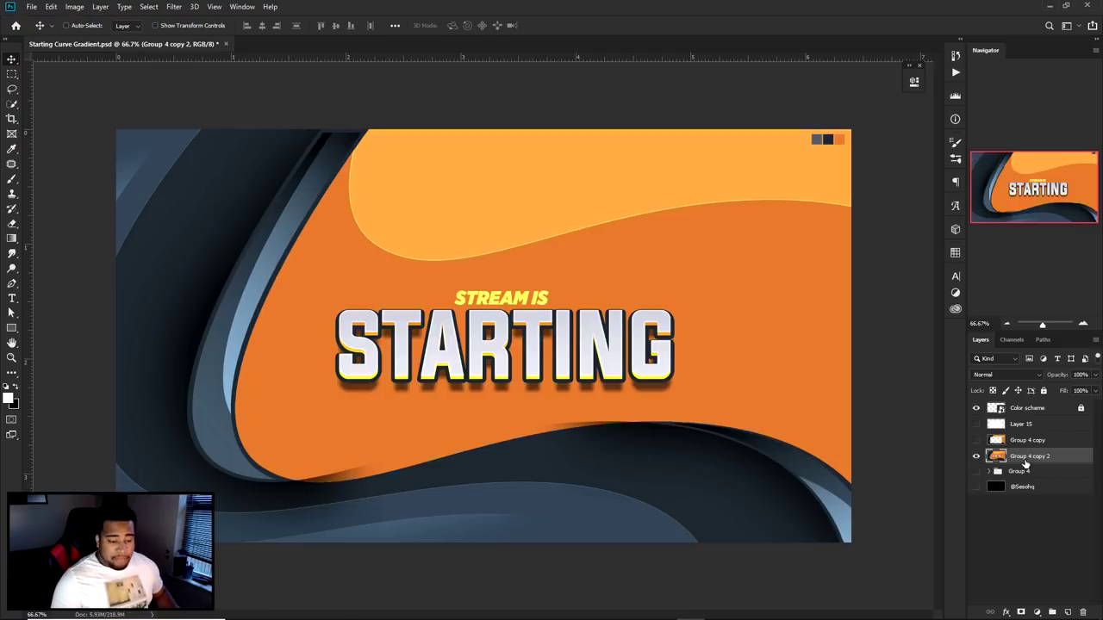
right_click(1038, 455)
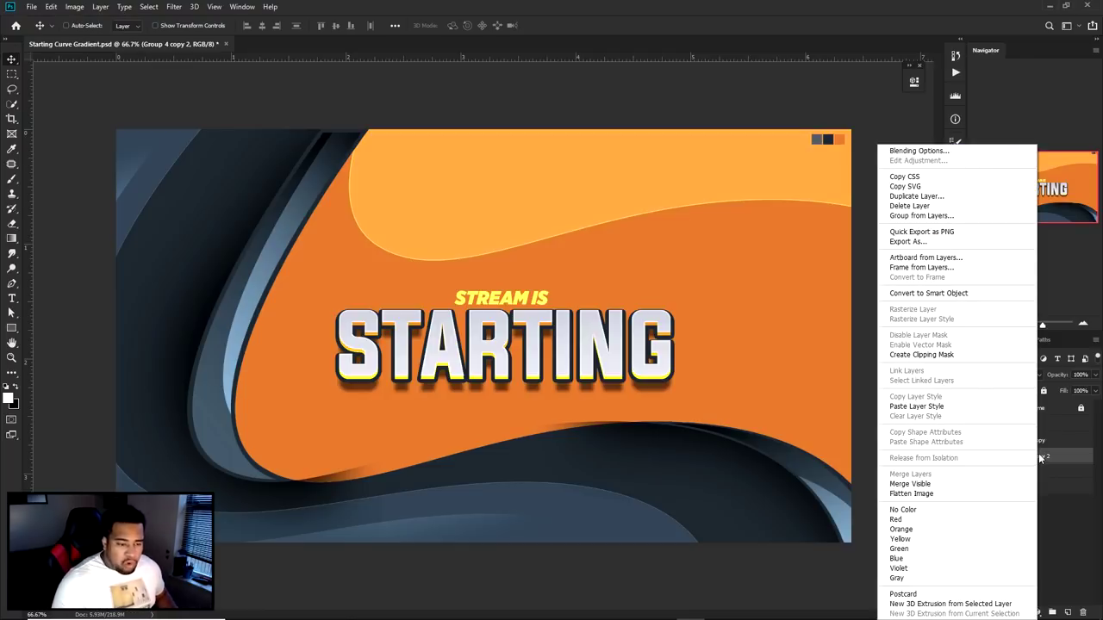
click(917, 293)
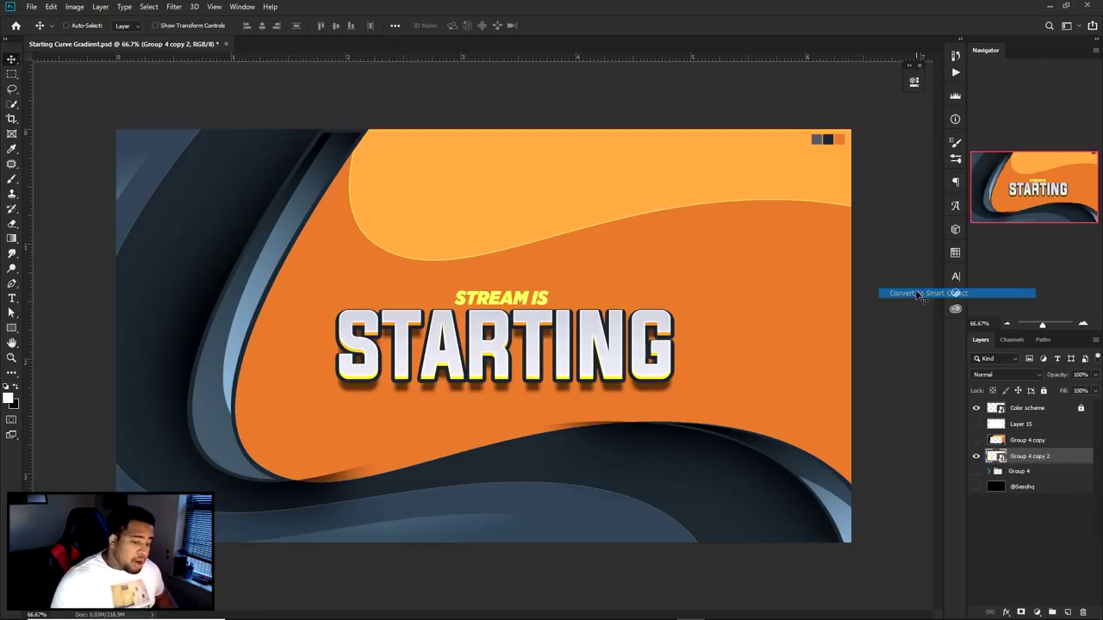
Start a Camera Raw filter on Group 4 copy 2 and set its temperature to -5 and tint to +2
click(180, 7)
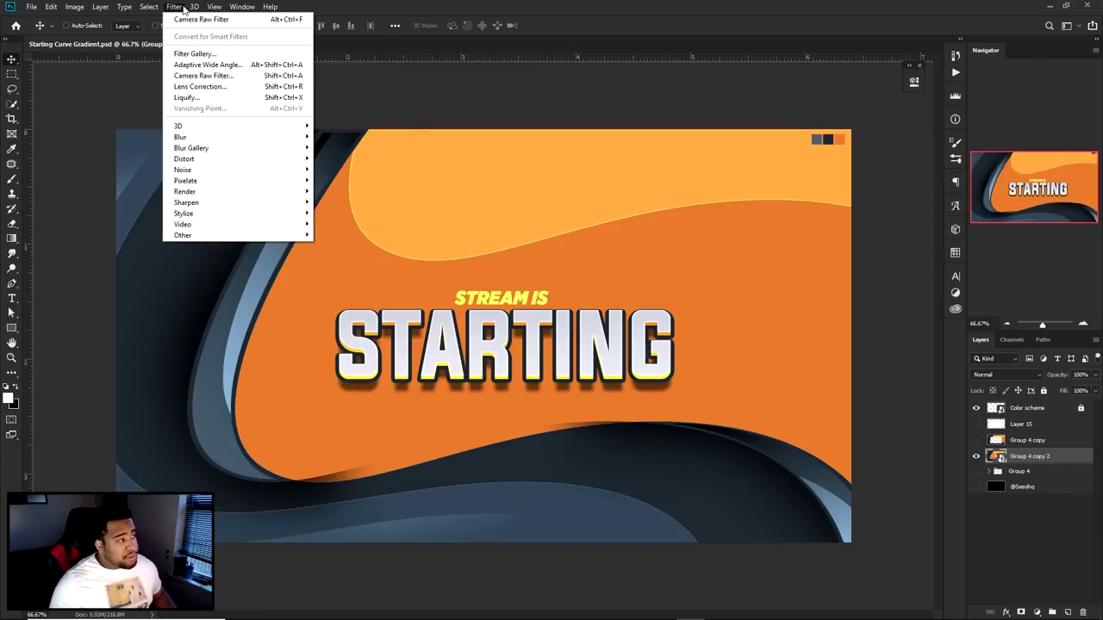
click(241, 75)
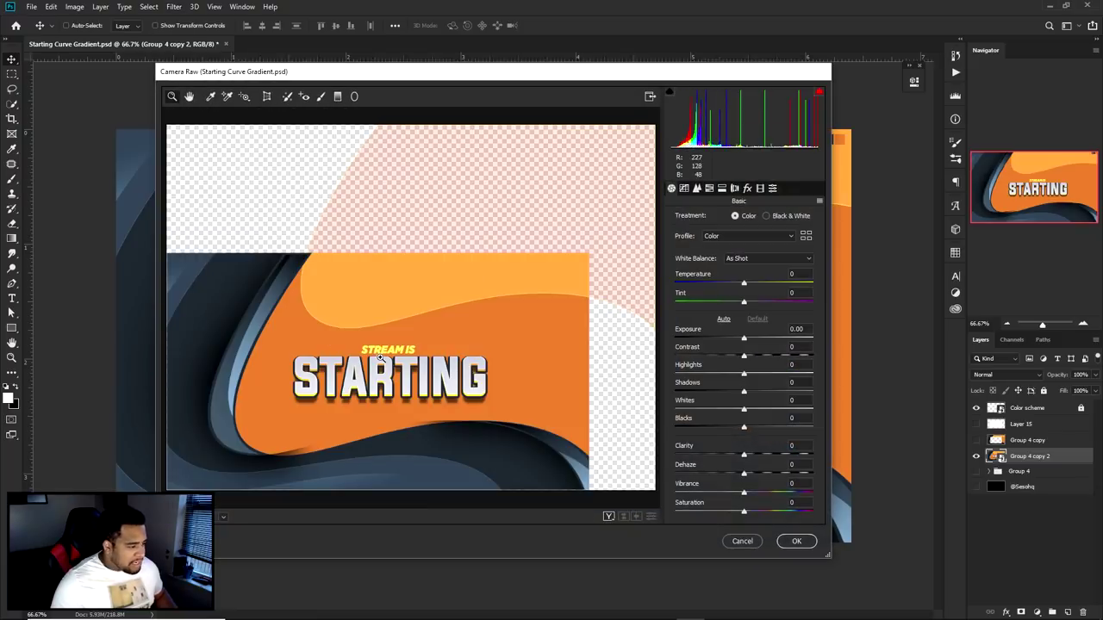
scroll(380, 357, up, 2)
scroll(442, 256, up, 2)
drag(743, 284, 739, 285)
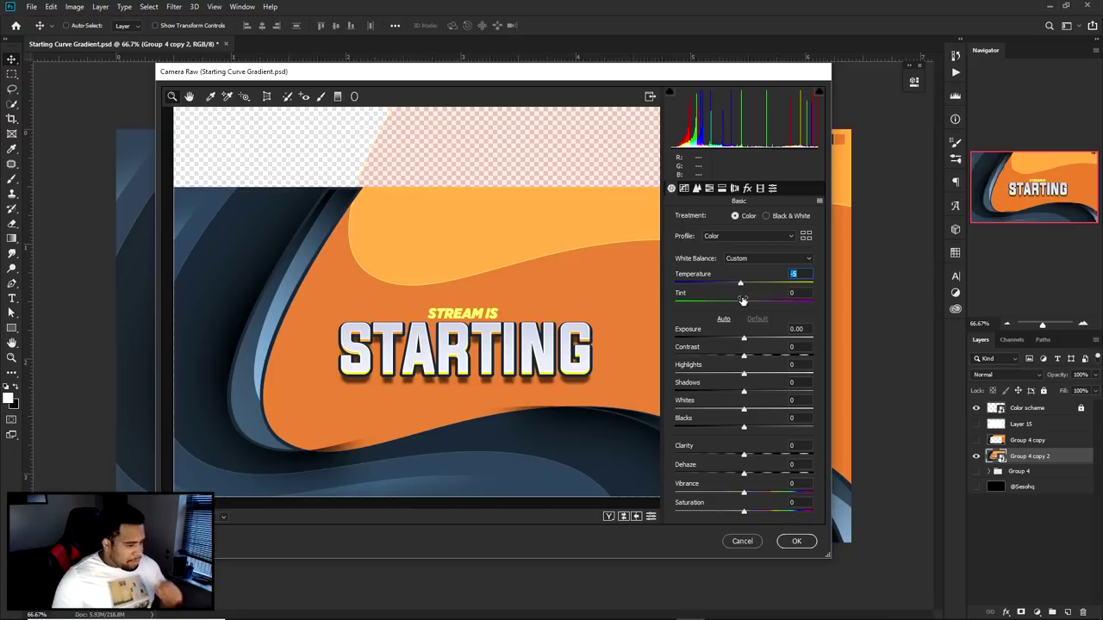
drag(744, 302, 746, 301)
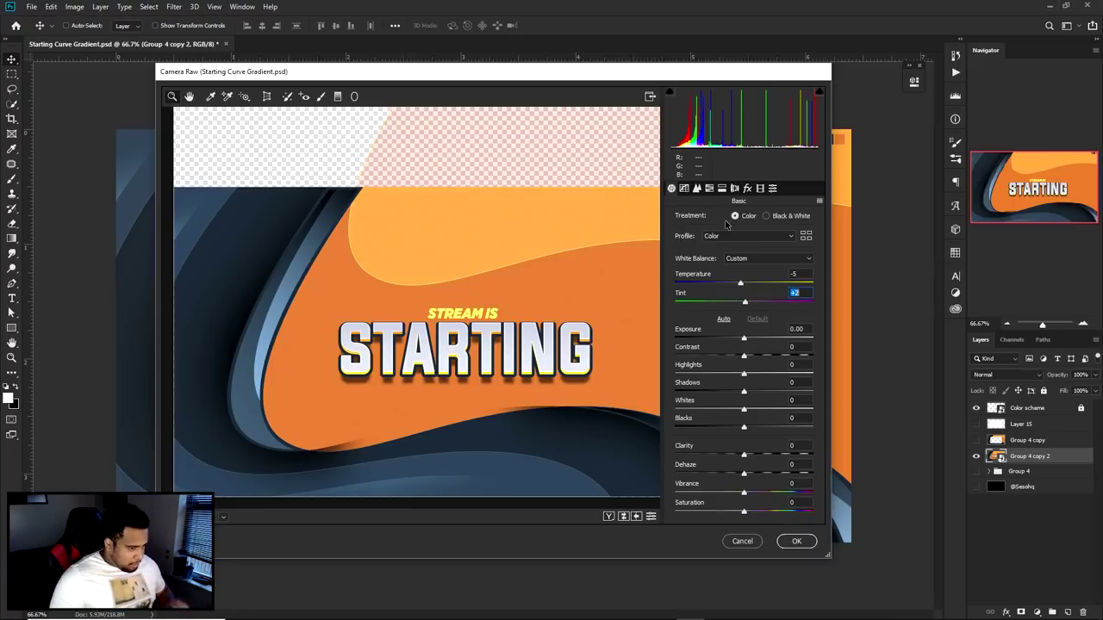
Set the Camera Raw temperature to -3 and the clarity to +30
click(793, 274)
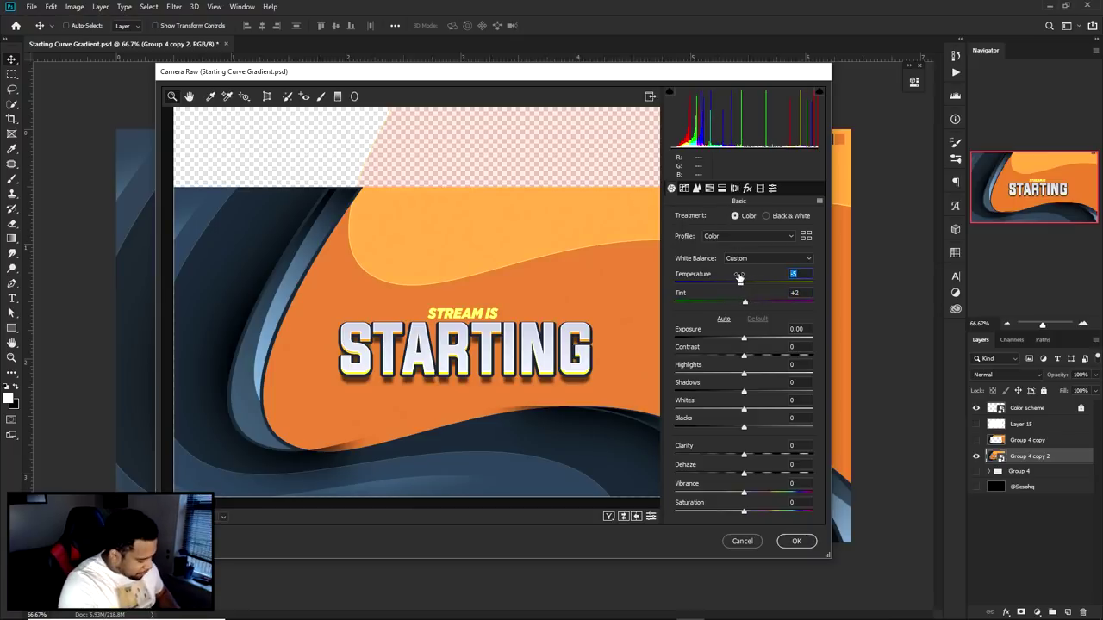
text(-3)
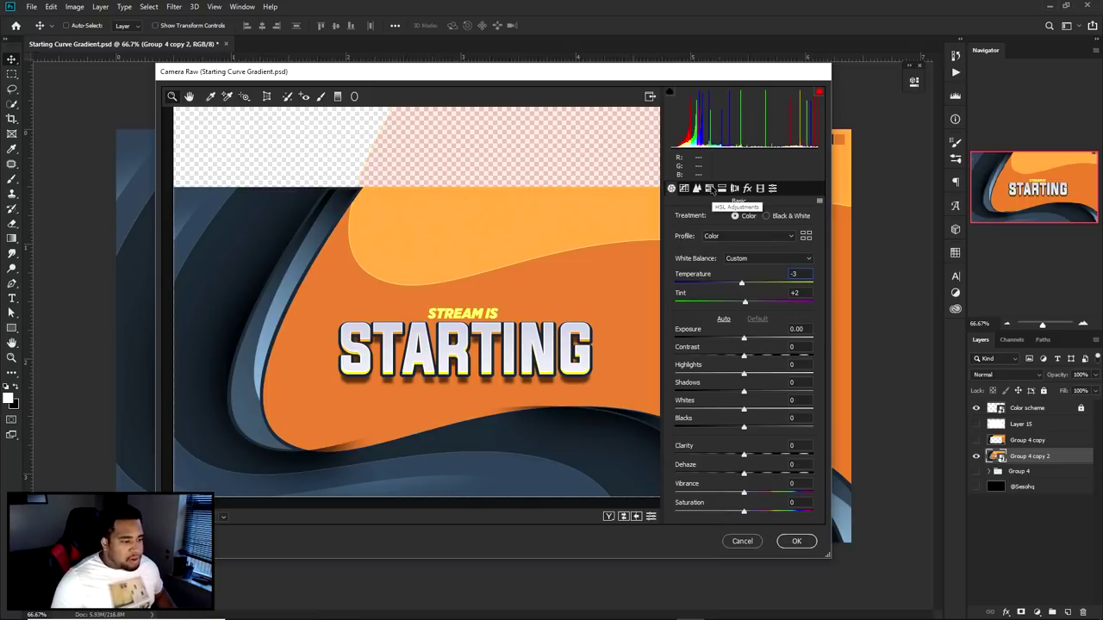
drag(744, 455, 764, 457)
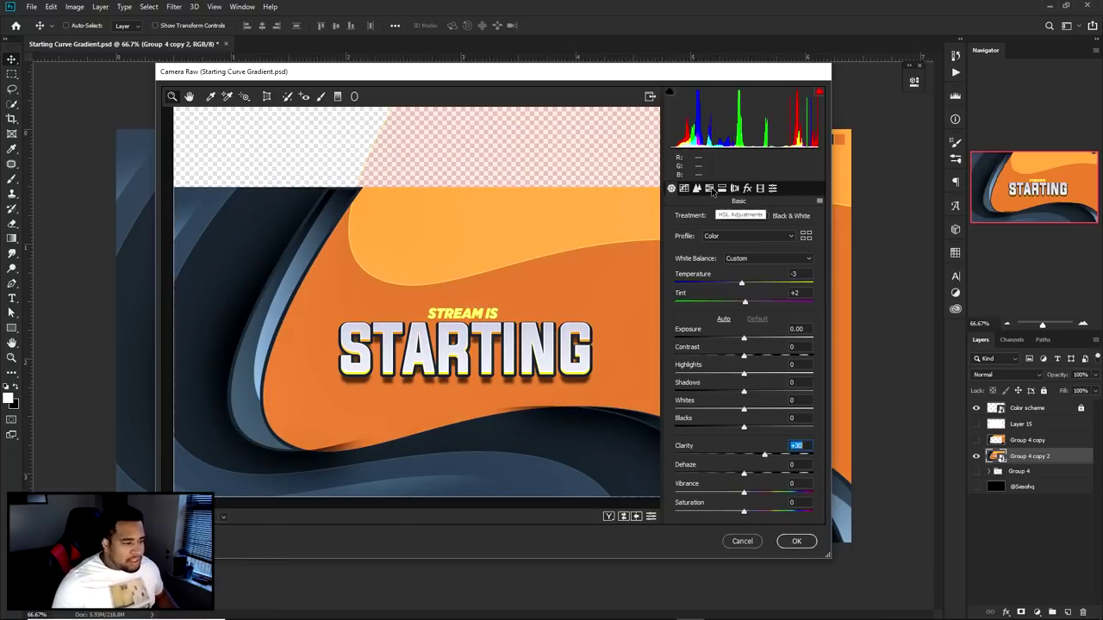
In the HSL hue adjustments, set reds to +100, oranges to +3, yellows to +63 and blues to -40
click(710, 189)
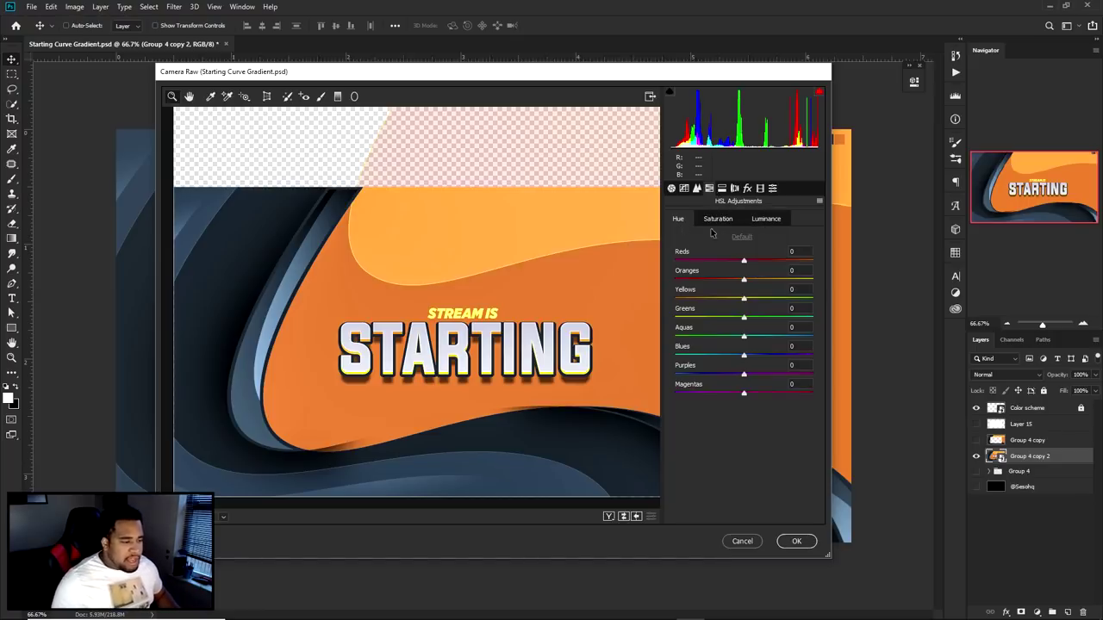
click(720, 222)
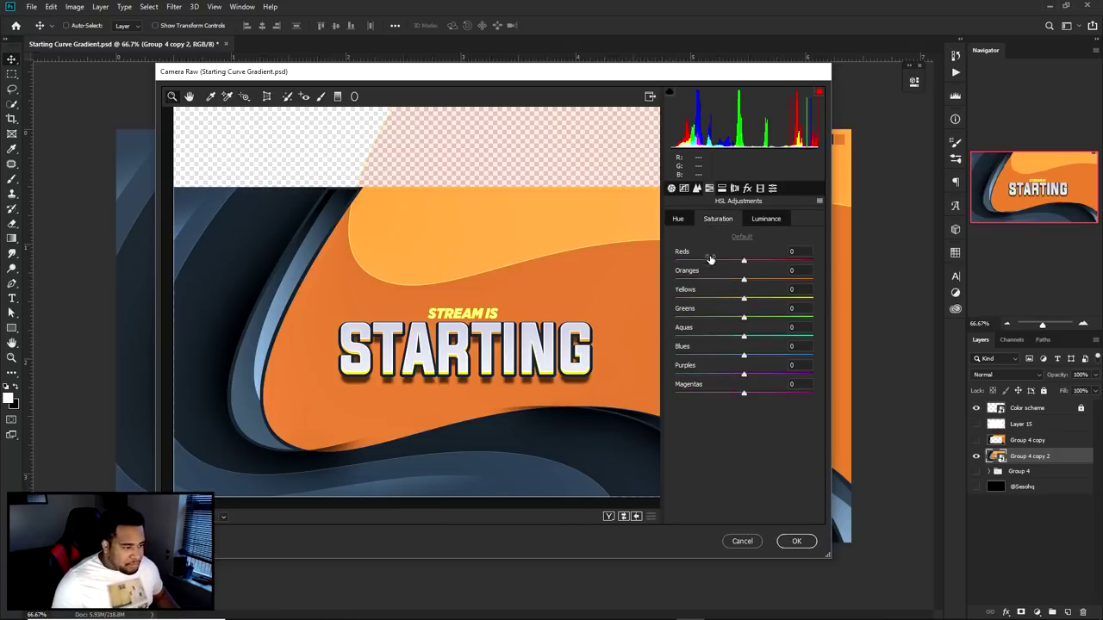
click(686, 222)
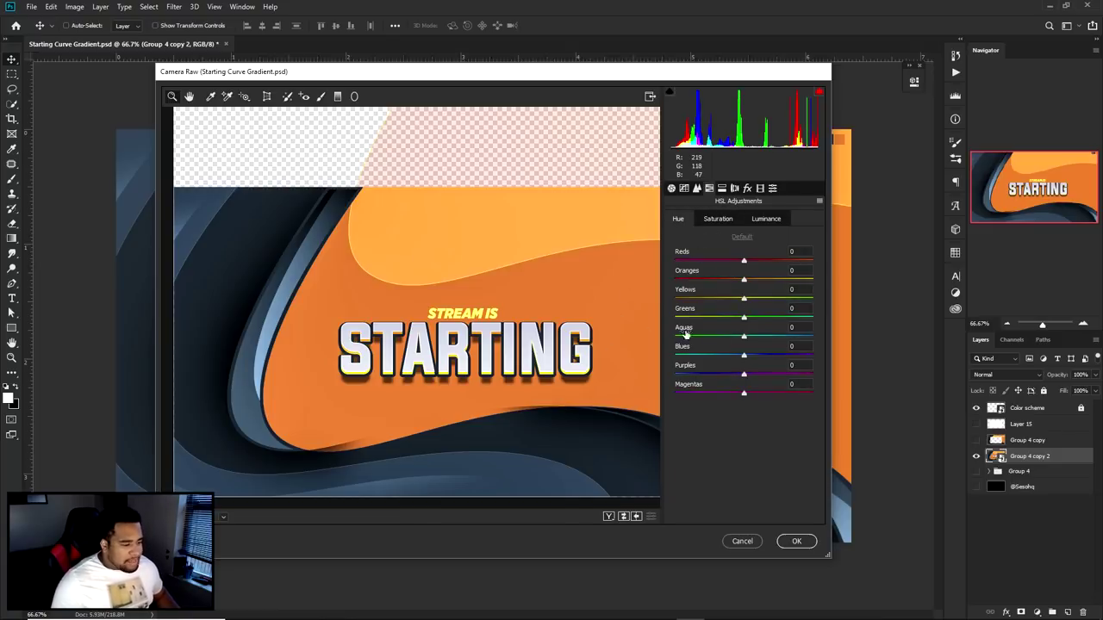
mouse_move(744, 279)
mouse_down()
mouse_move(712, 284)
mouse_move(726, 283)
mouse_up()
drag(745, 353, 716, 344)
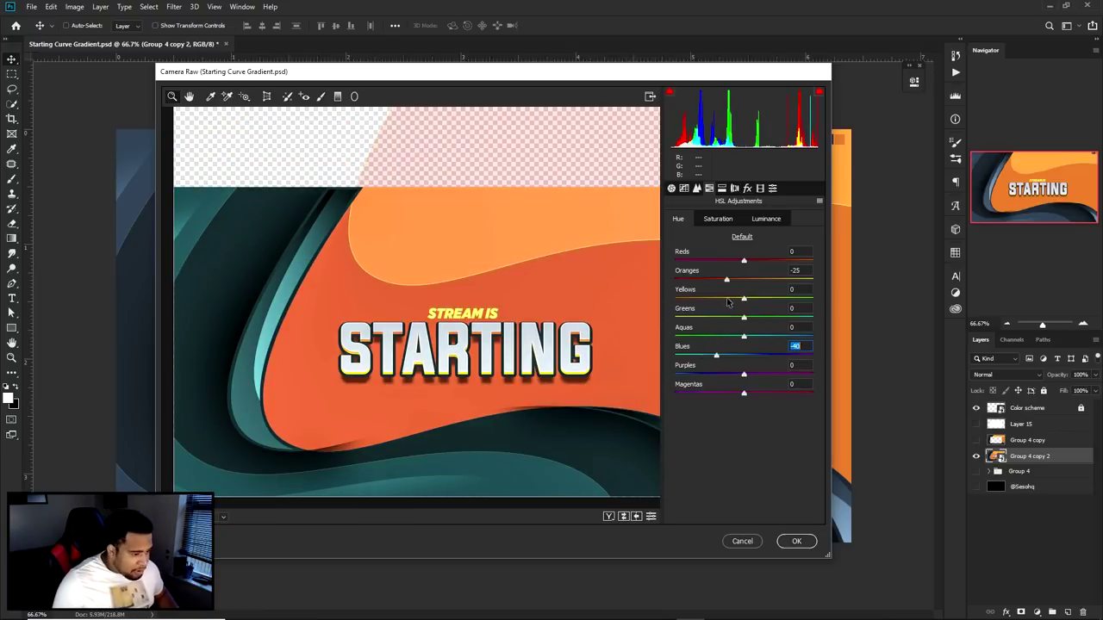
drag(743, 298, 788, 304)
drag(743, 260, 812, 265)
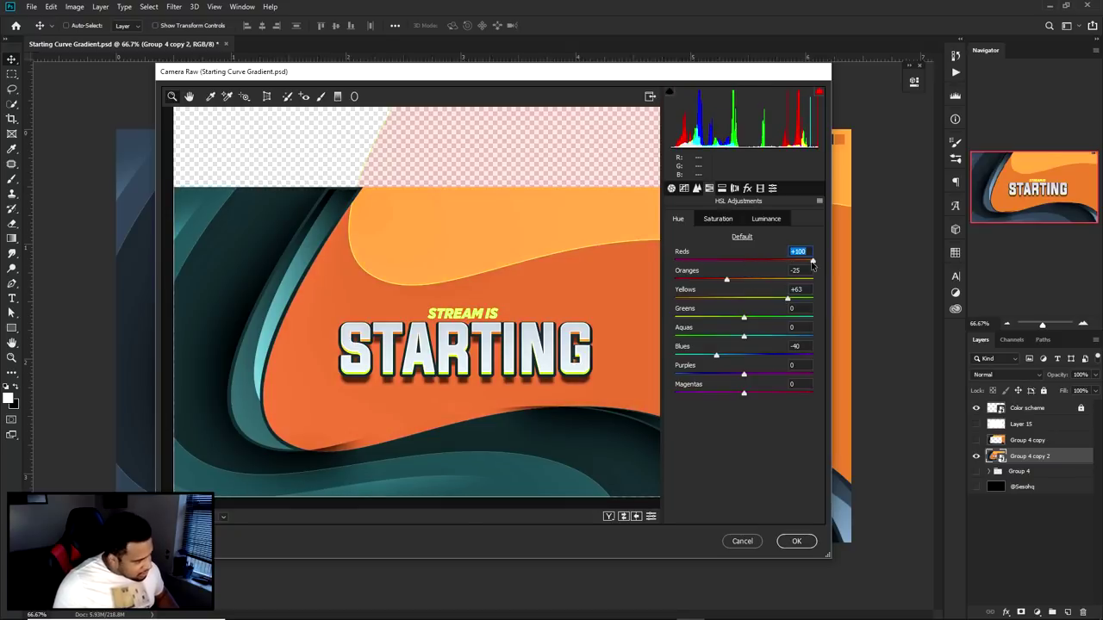
mouse_move(739, 279)
mouse_down()
mouse_move(761, 284)
mouse_move(747, 283)
mouse_up()
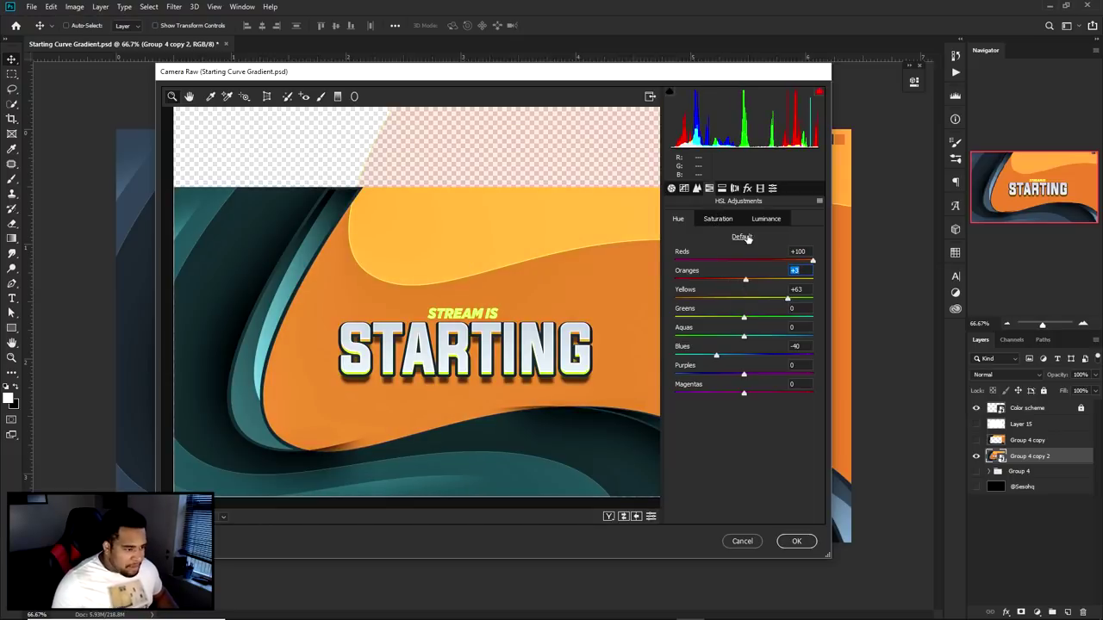
Set the HSL saturation of blues to +7 and yellows to +14, raise the oranges' saturation slightly, and apply the Camera Raw filter
click(719, 222)
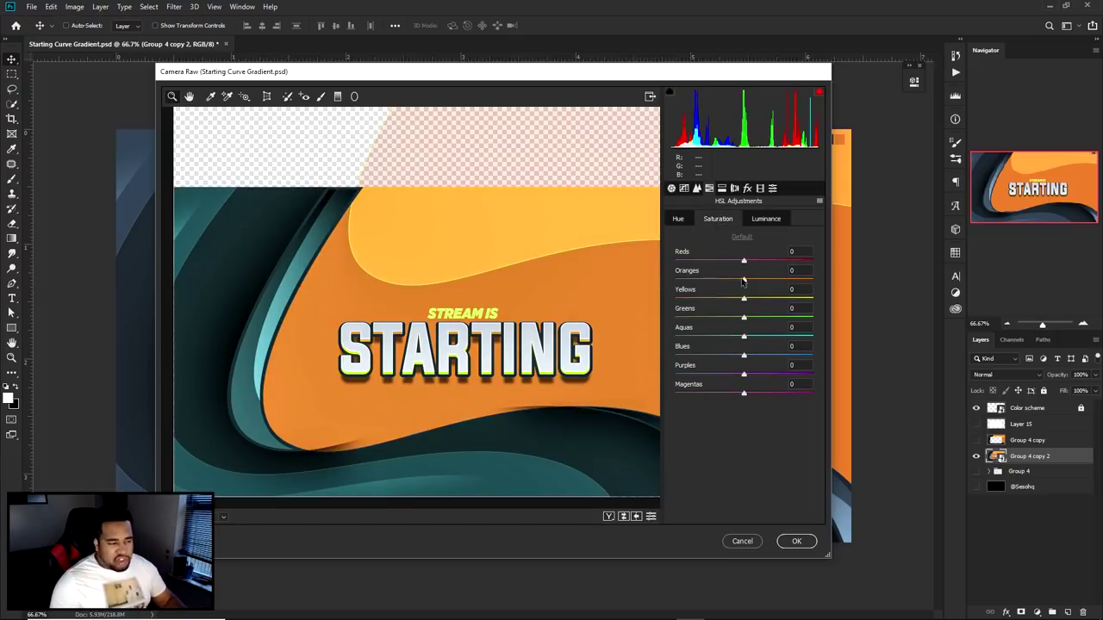
mouse_move(744, 354)
mouse_down()
mouse_move(801, 353)
mouse_move(748, 354)
mouse_up()
drag(743, 299, 840, 283)
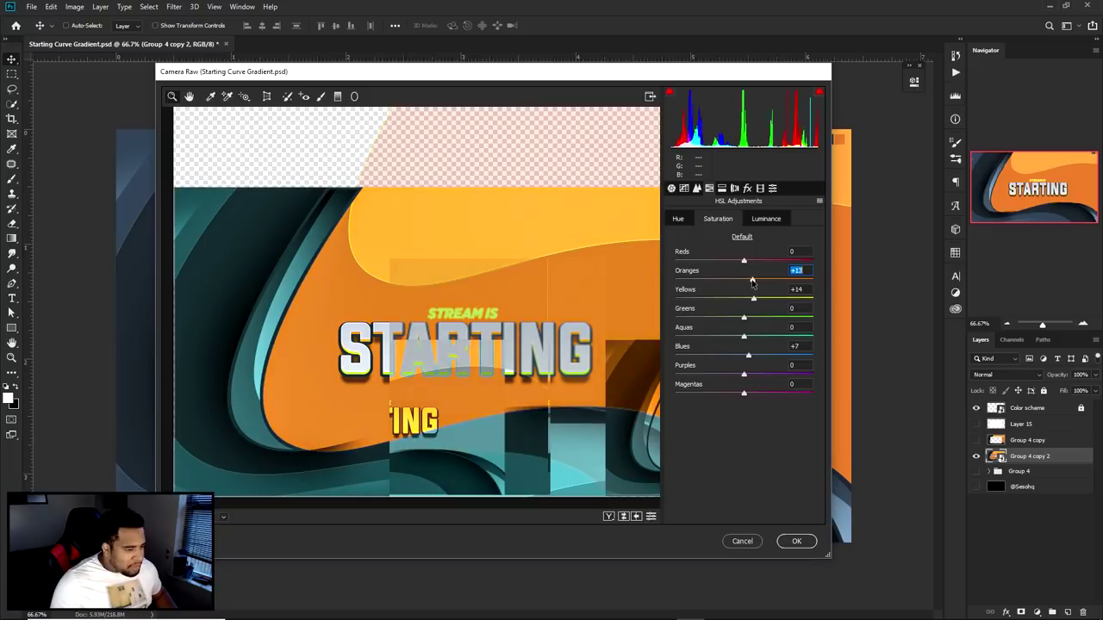
click(678, 219)
click(797, 541)
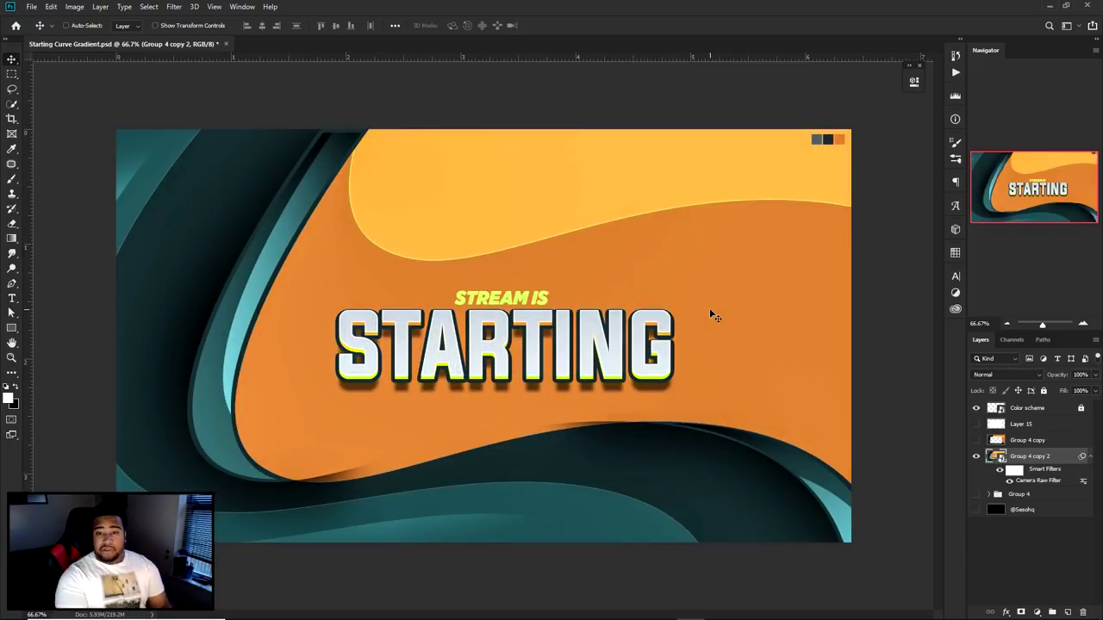
right_click(1030, 462)
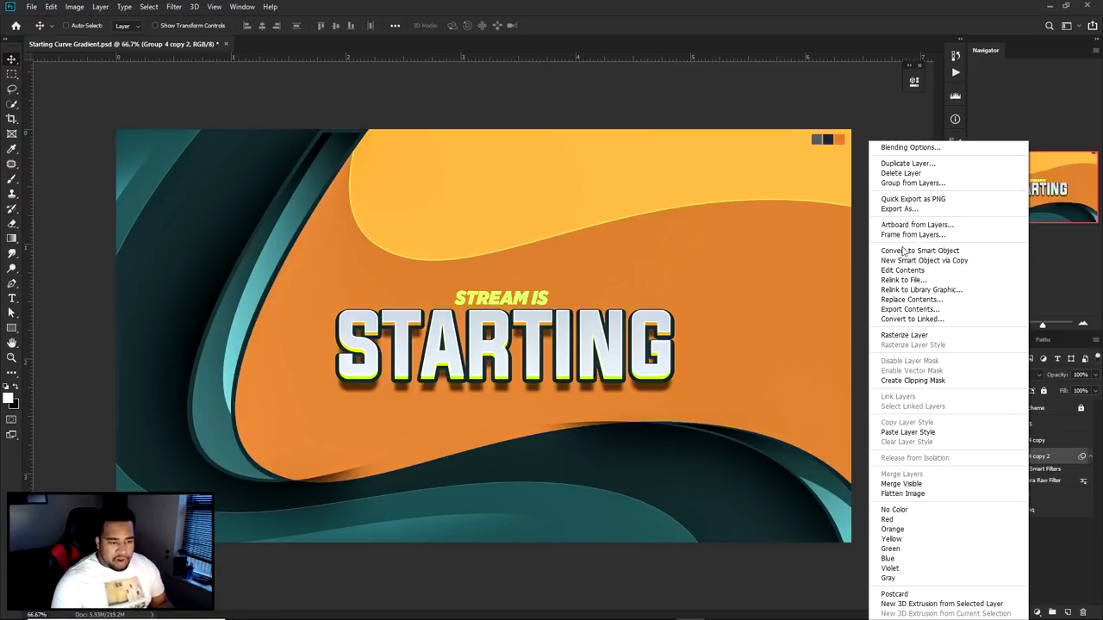
click(926, 252)
click(172, 7)
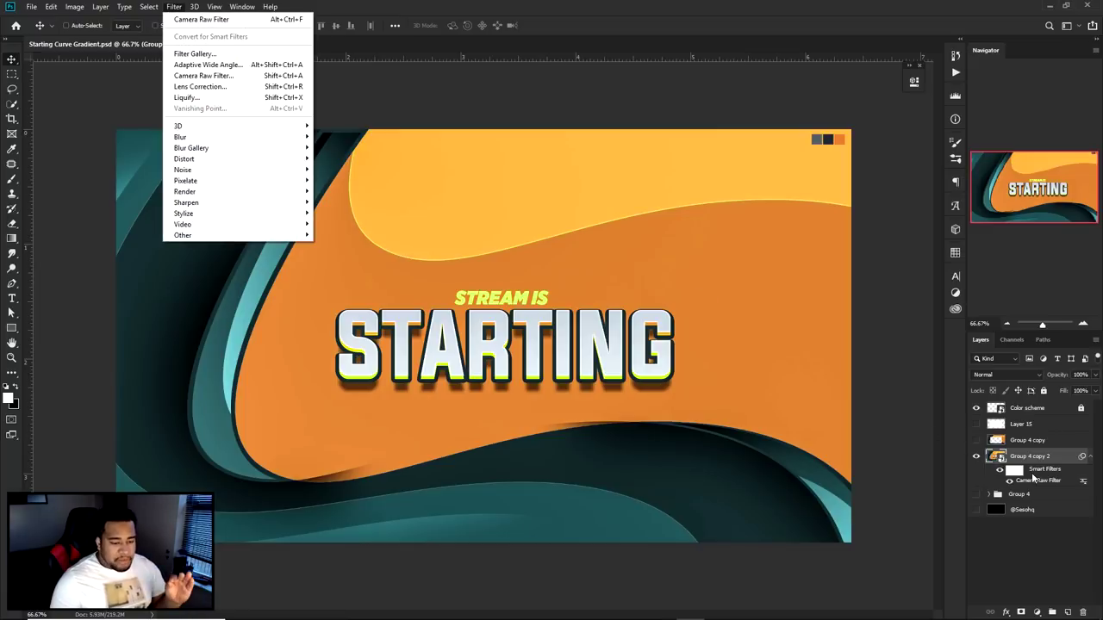
Reopen the Camera Raw smart filter on Group 4 copy 2, review its HSL hue settings, and cancel without changing them
click(1025, 481)
double_click(1038, 480)
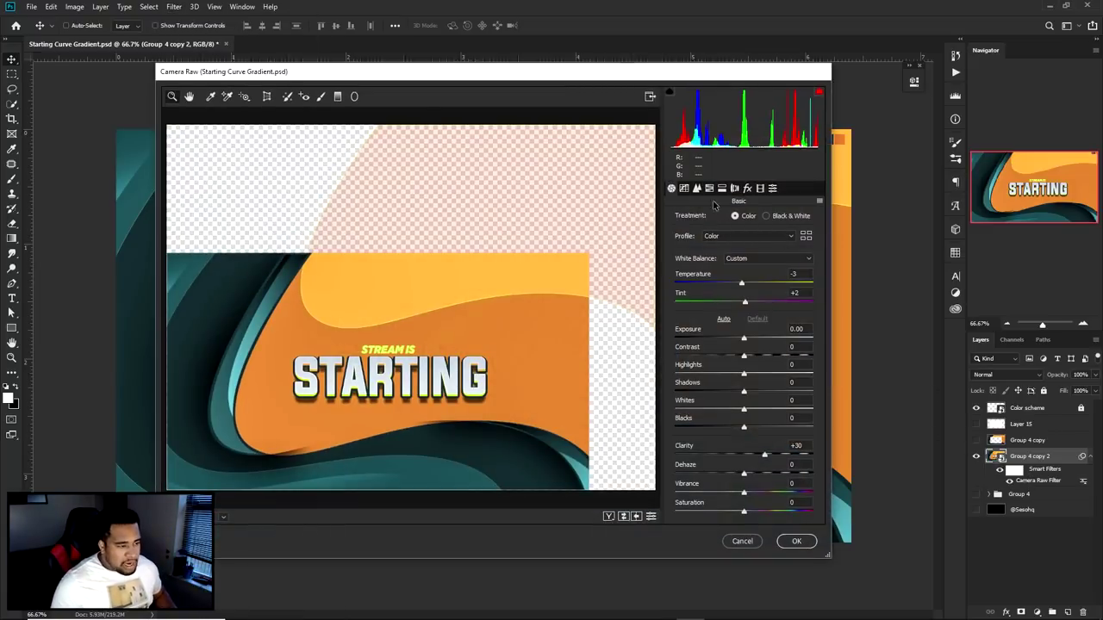
click(709, 188)
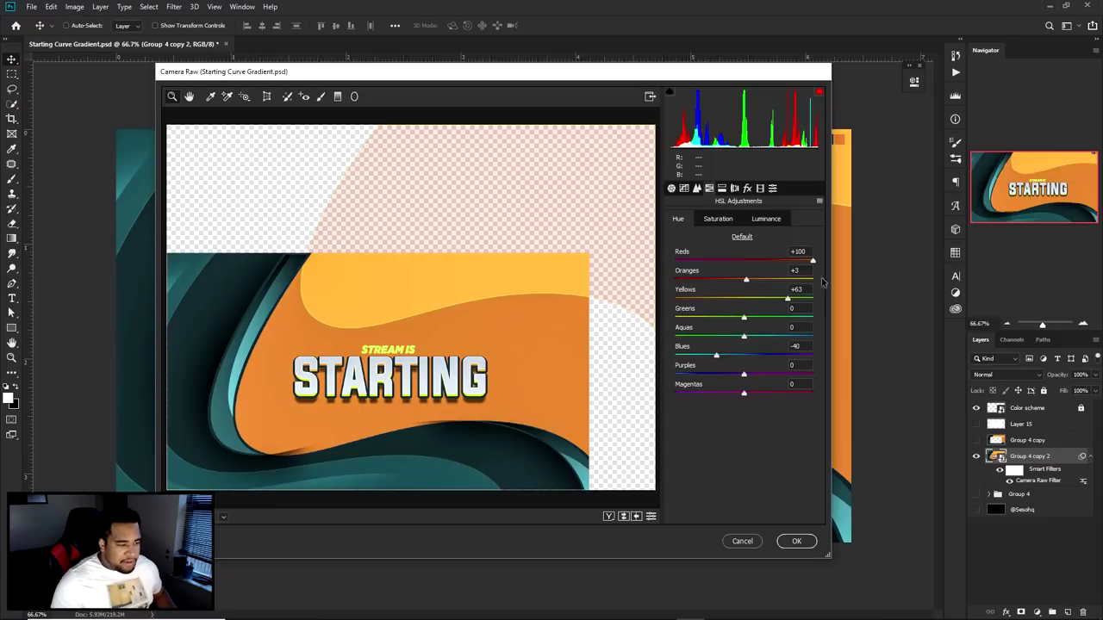
click(753, 541)
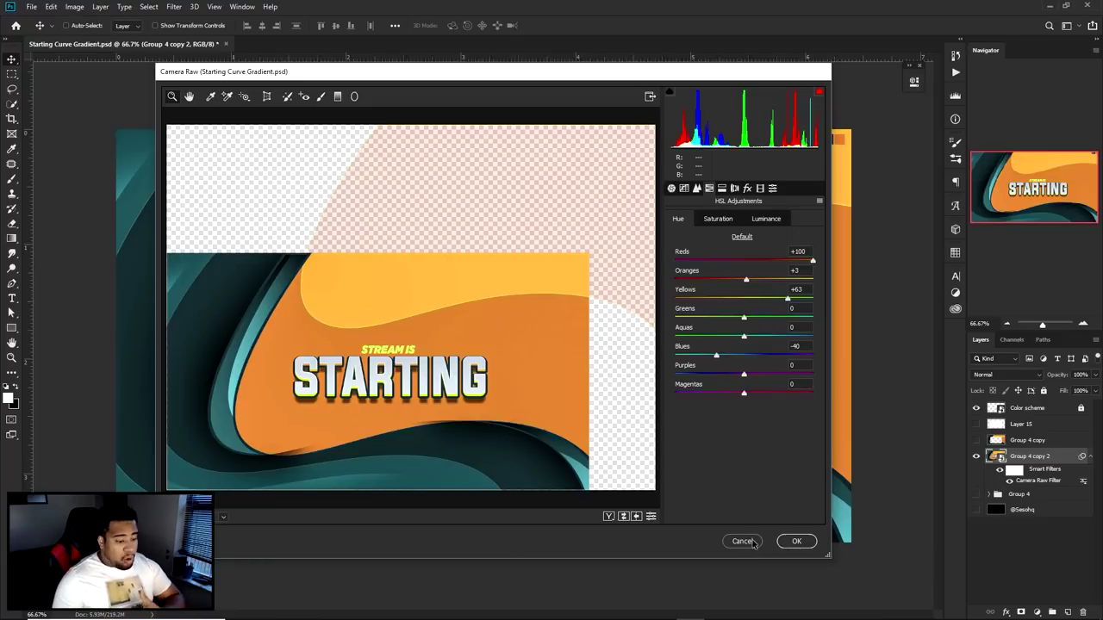